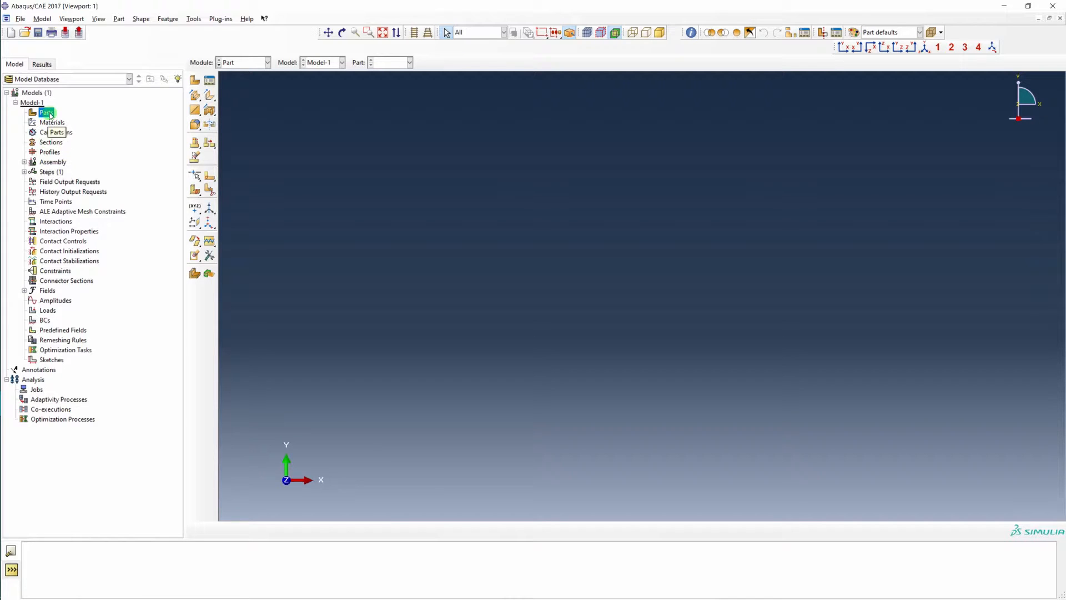
Create a 3D deformable solid extrusion part named Concrete Pillar with an approximate size of 3
{"action": "double_click", "coordinate": [47, 113]}
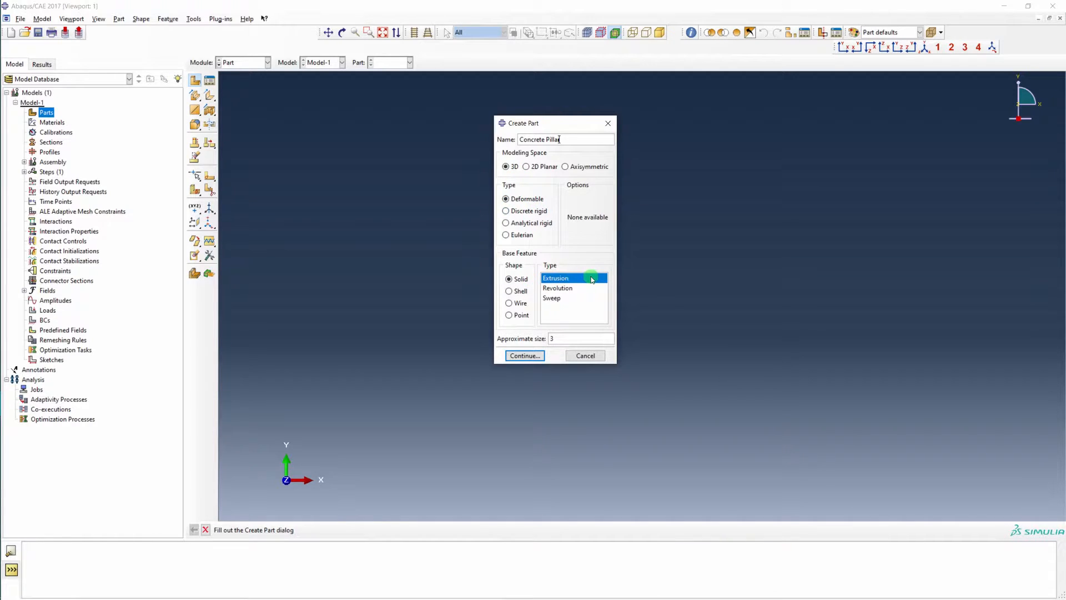
{"action": "left_click", "coordinate": [525, 355]}
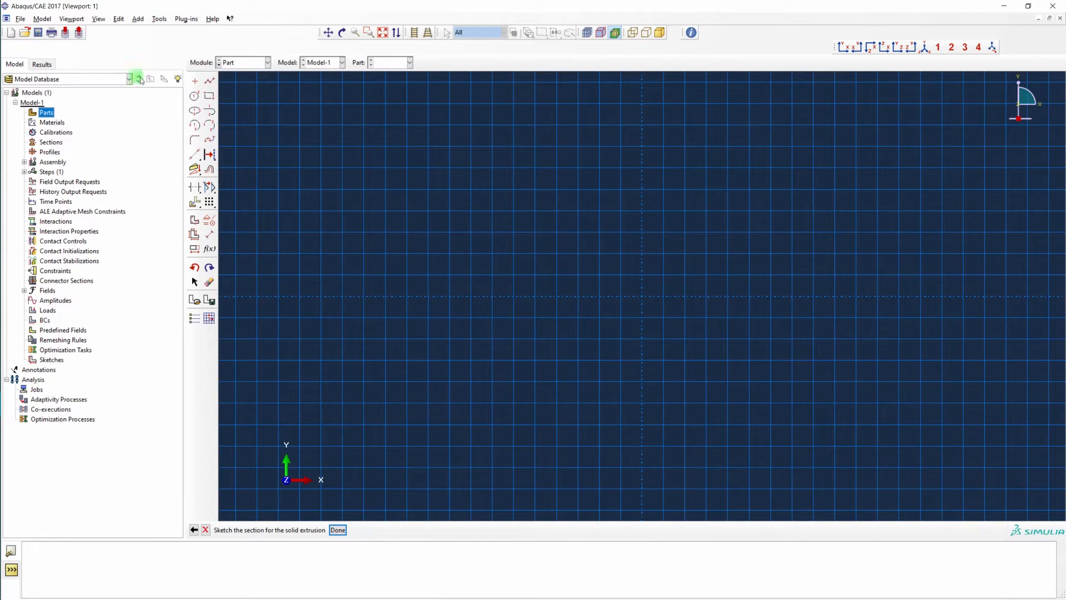
Sketch two circles of about 0.35 radius centred on the horizontal axis, about 1 apart, on either side of the vertical axis
{"action": "left_click", "coordinate": [195, 95]}
{"action": "left_click", "coordinate": [406, 297]}
{"action": "left_click", "coordinate": [407, 146]}
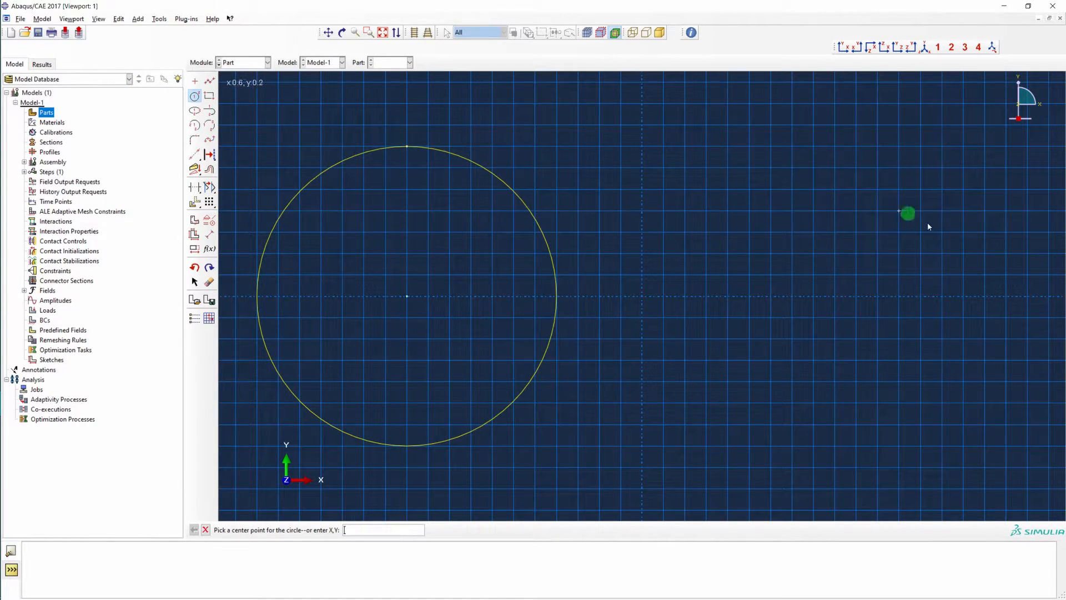
{"action": "left_click", "coordinate": [836, 297]}
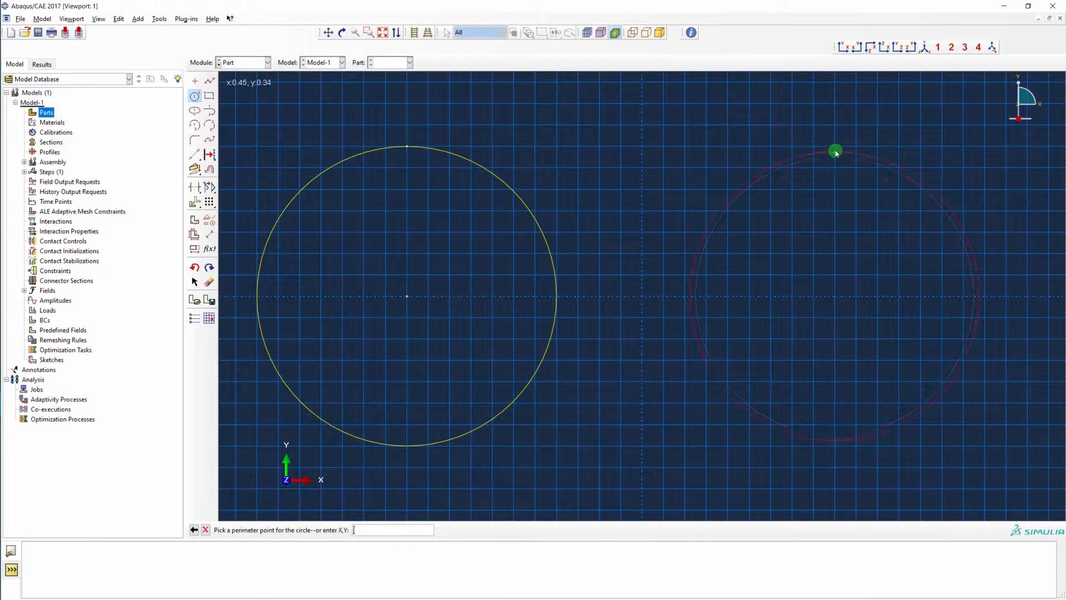
{"action": "left_click", "coordinate": [835, 147]}
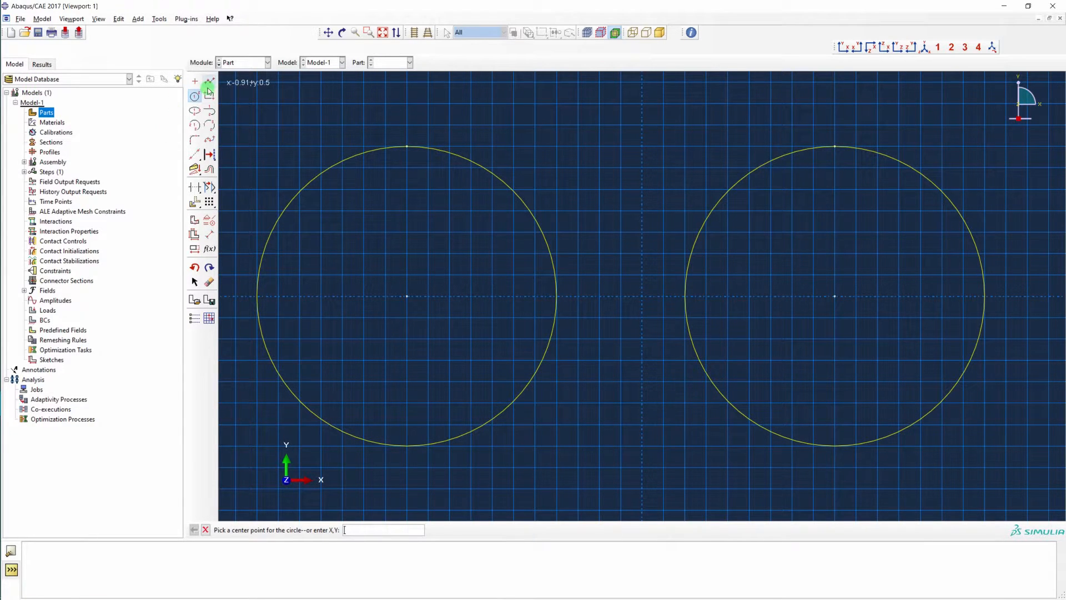
Dimension the radius of both circles and set each to 0.4
{"action": "left_click", "coordinate": [209, 234]}
{"action": "left_click", "coordinate": [351, 155]}
{"action": "left_click", "coordinate": [326, 100]}
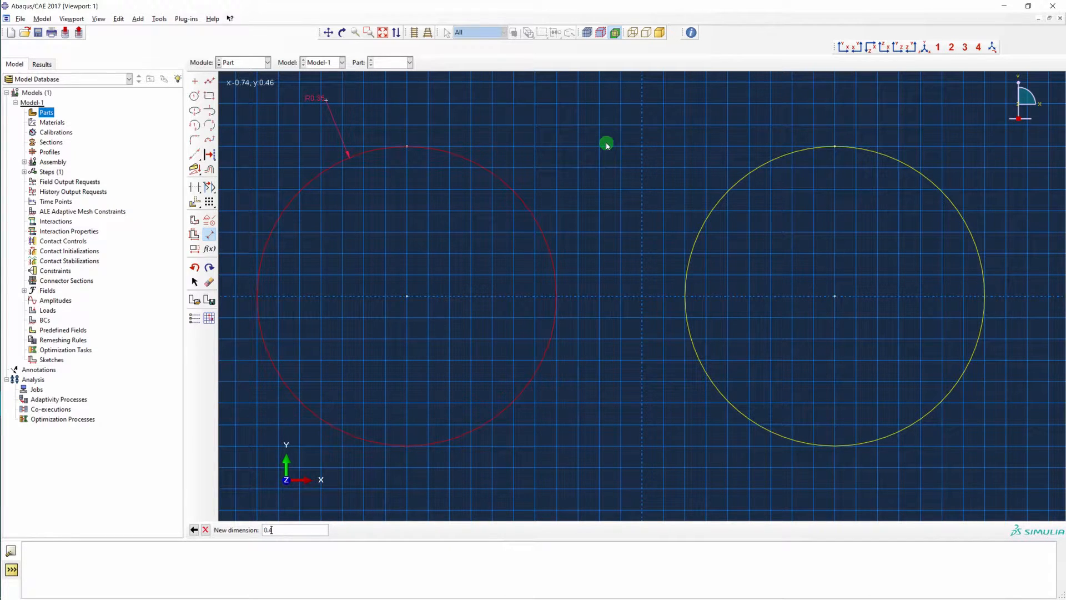
{"action": "type", "text": "0.4"}
{"action": "key", "text": "Return"}
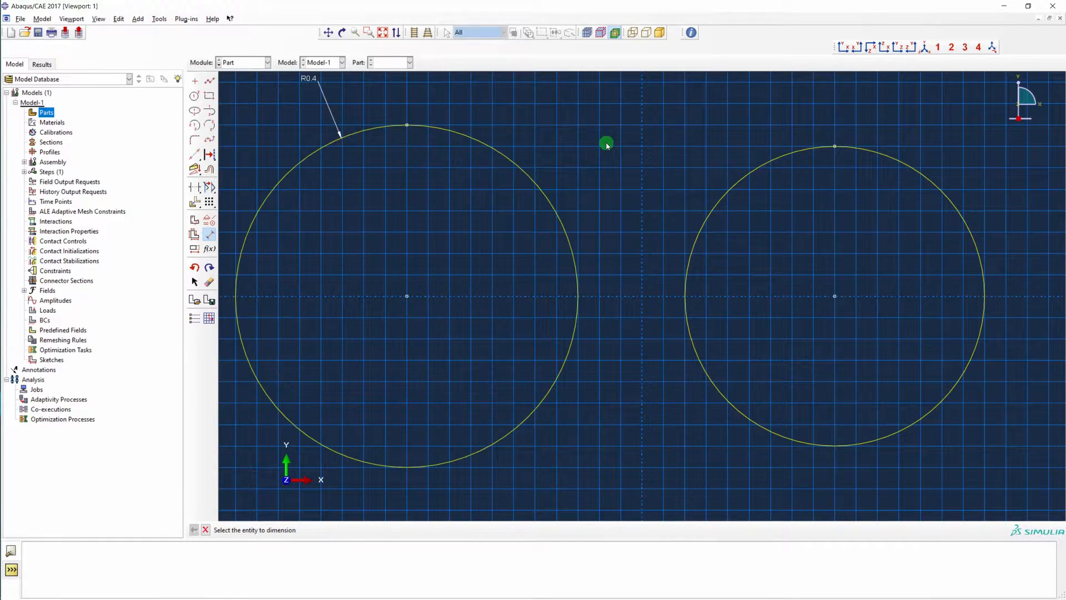
{"action": "left_click", "coordinate": [889, 157]}
{"action": "left_click", "coordinate": [901, 113]}
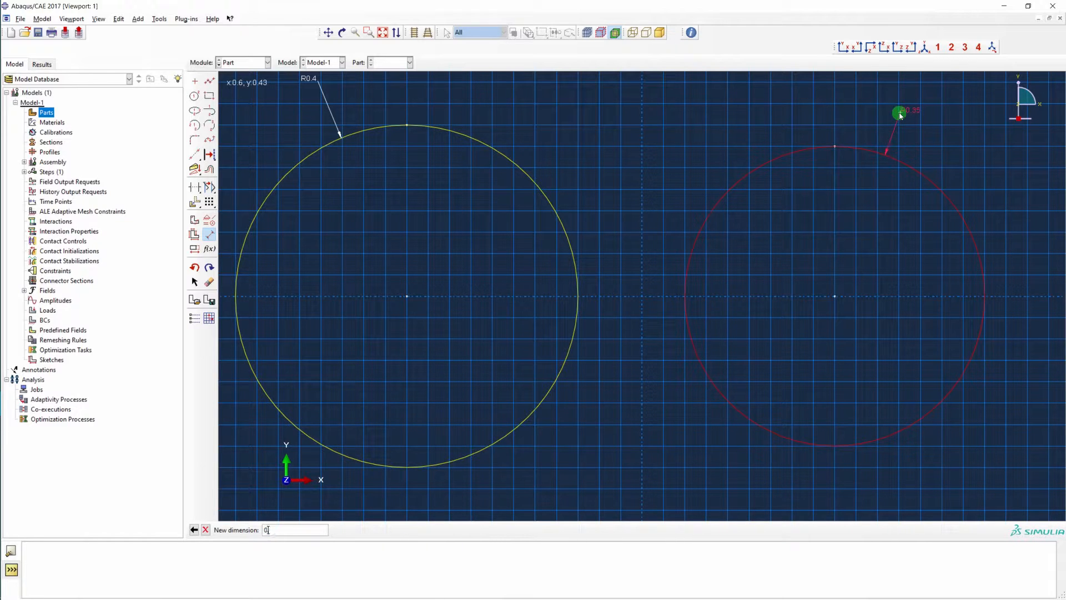
{"action": "type", "text": "0.4"}
{"action": "key", "text": "Return"}
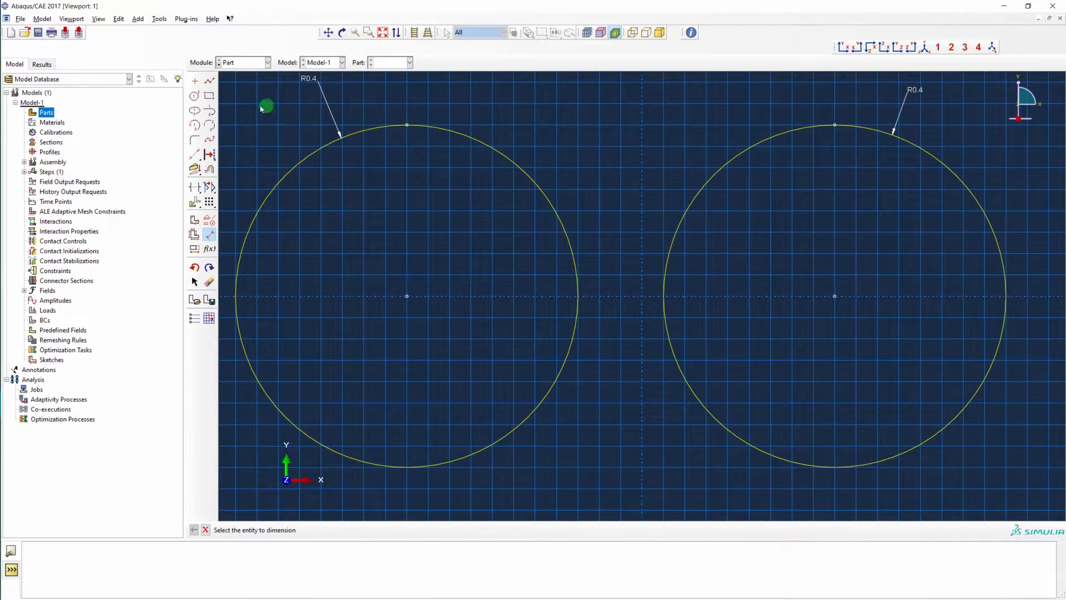
Connect the two circles with horizontal lines between their uppermost points and between their lowermost points
{"action": "left_click", "coordinate": [210, 81]}
{"action": "left_click", "coordinate": [407, 125]}
{"action": "left_click", "coordinate": [834, 125]}
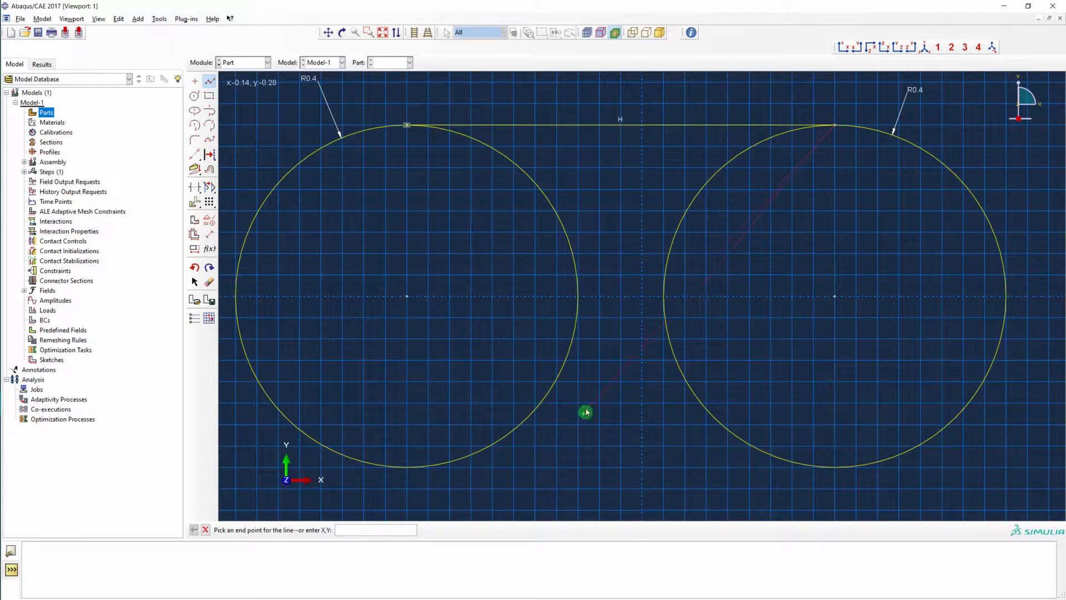
{"action": "middle_click", "coordinate": [626, 383]}
{"action": "left_click", "coordinate": [407, 473]}
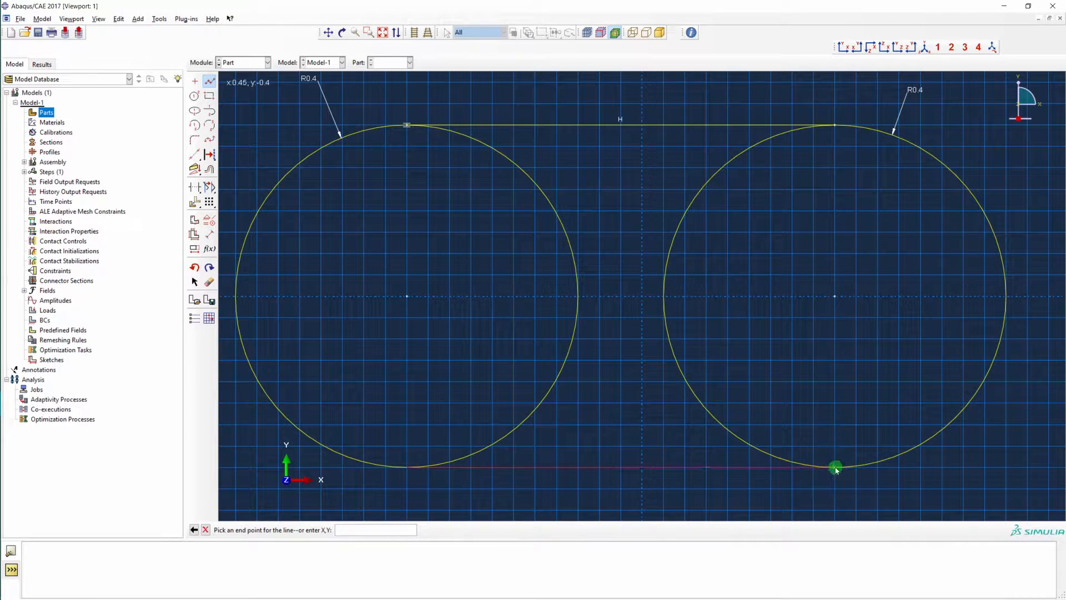
{"action": "left_click", "coordinate": [836, 469]}
{"action": "right_click", "coordinate": [813, 339]}
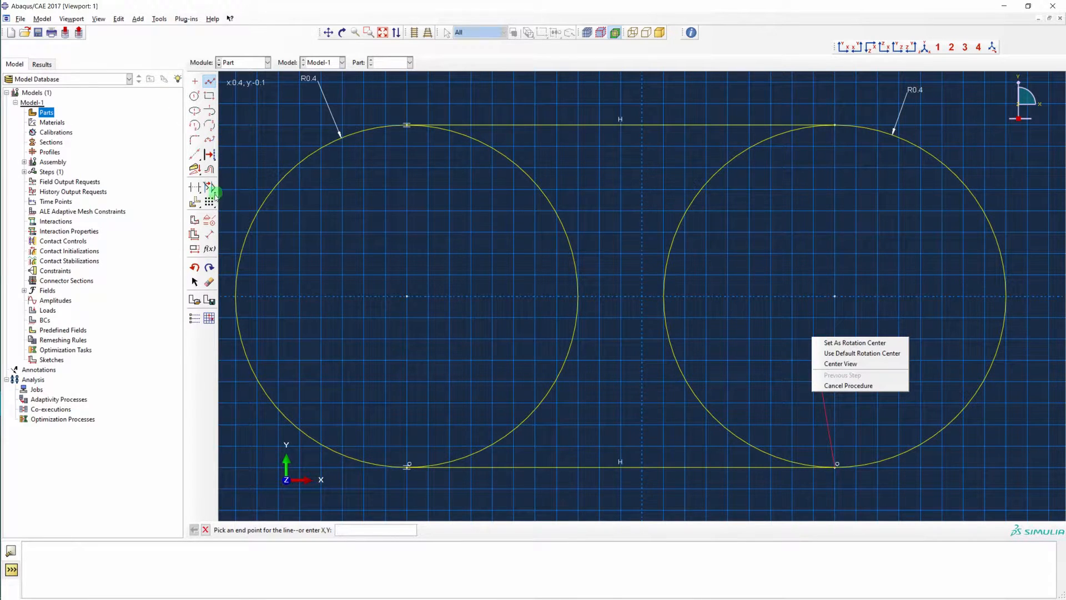
{"action": "key", "text": "Escape"}
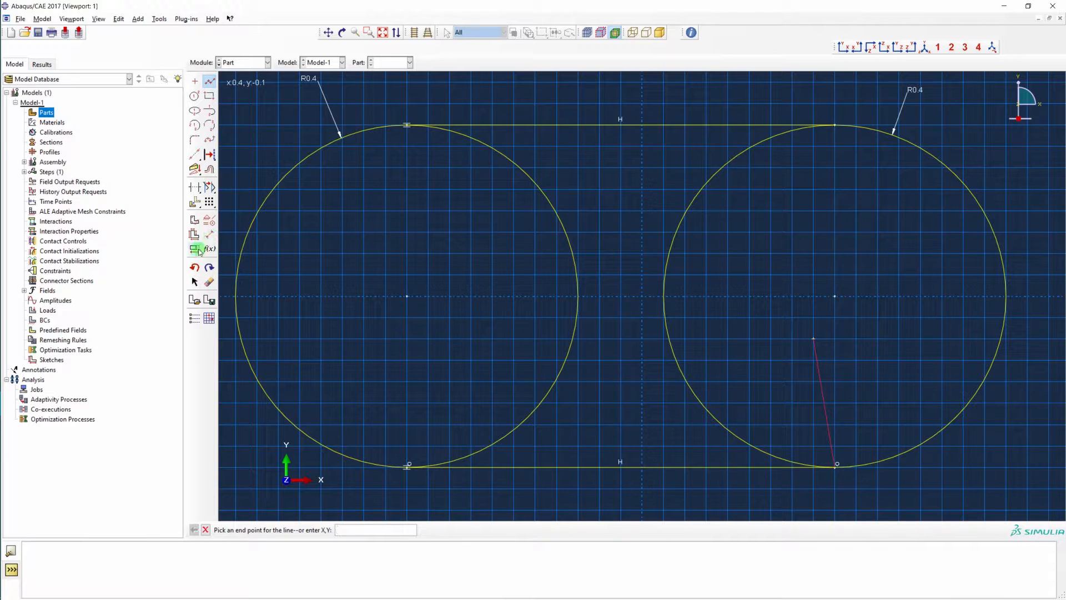
Trim the inner arcs of both circles so that only a closed slot-shaped outline remains
{"action": "left_click", "coordinate": [194, 187]}
{"action": "left_click", "coordinate": [605, 278]}
{"action": "left_click", "coordinate": [669, 253]}
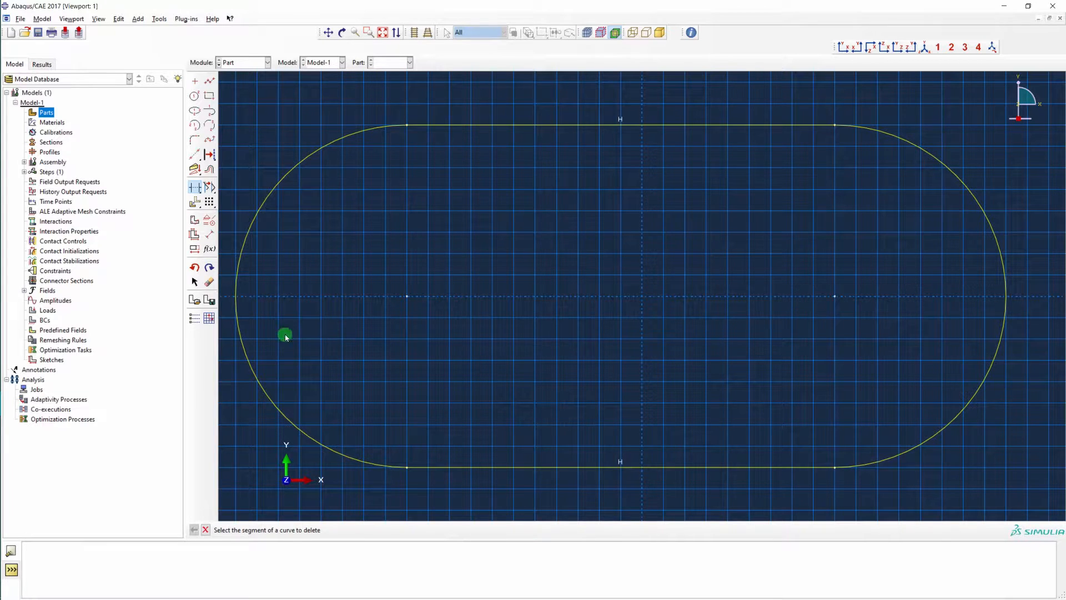
{"action": "middle_click", "coordinate": [521, 317]}
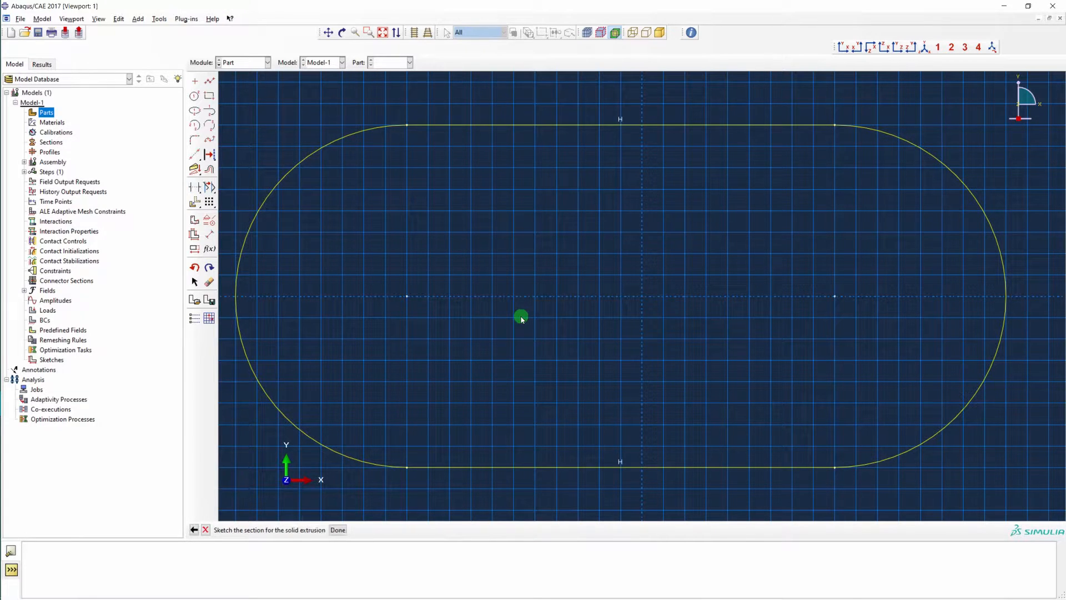
Finish the section sketch and extrude it to a depth of 5
{"action": "middle_click", "coordinate": [391, 400]}
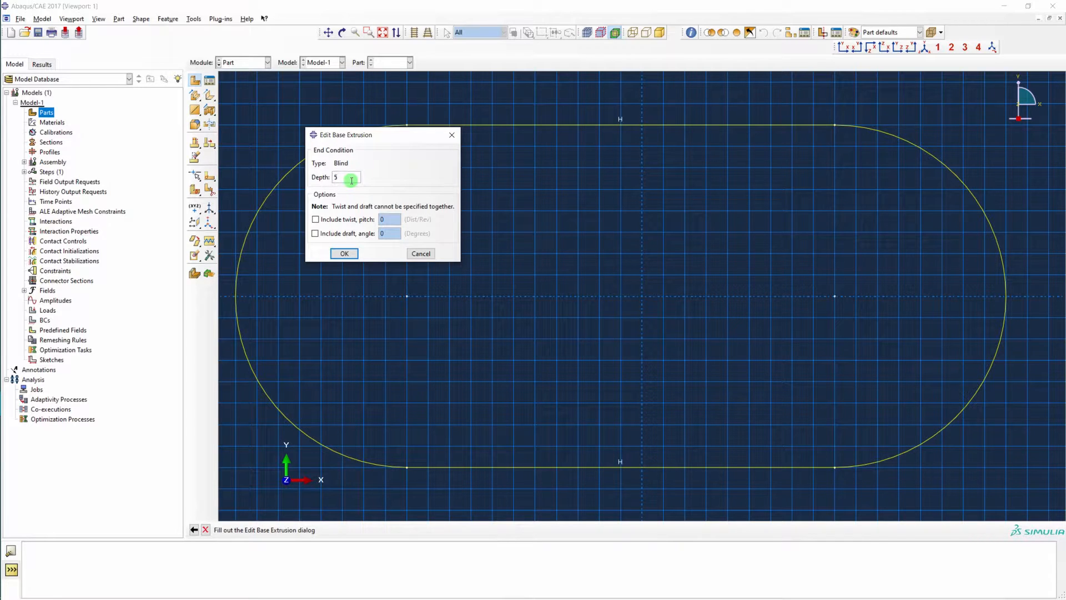
{"action": "type", "text": "5"}
{"action": "left_click", "coordinate": [346, 255]}
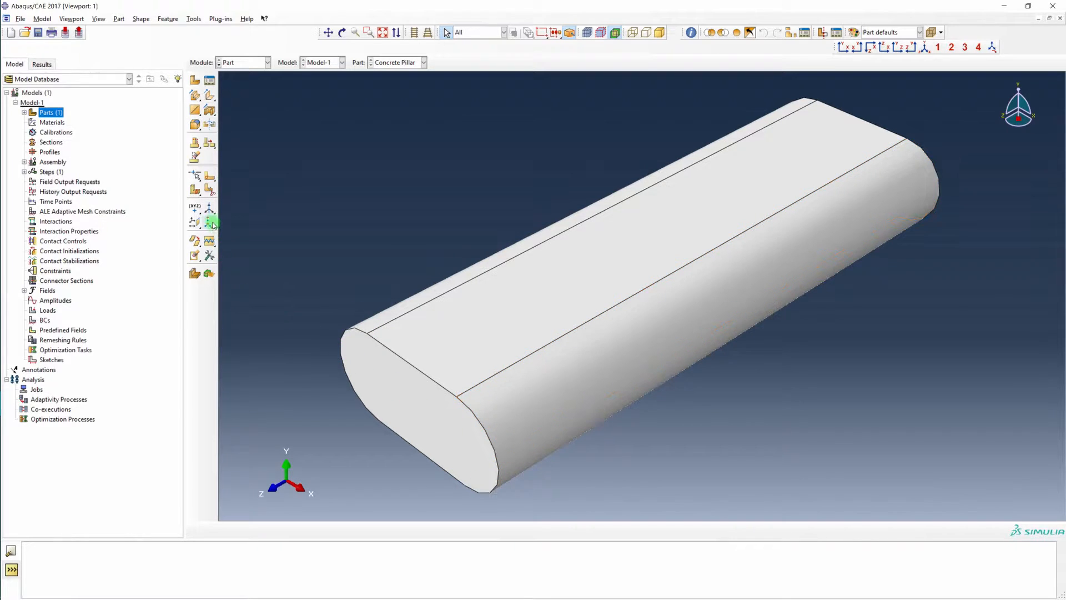
Partition the pillar cell lengthwise with a three-point plane through the midpoints of its rounded ends
{"action": "left_click", "coordinate": [199, 191]}
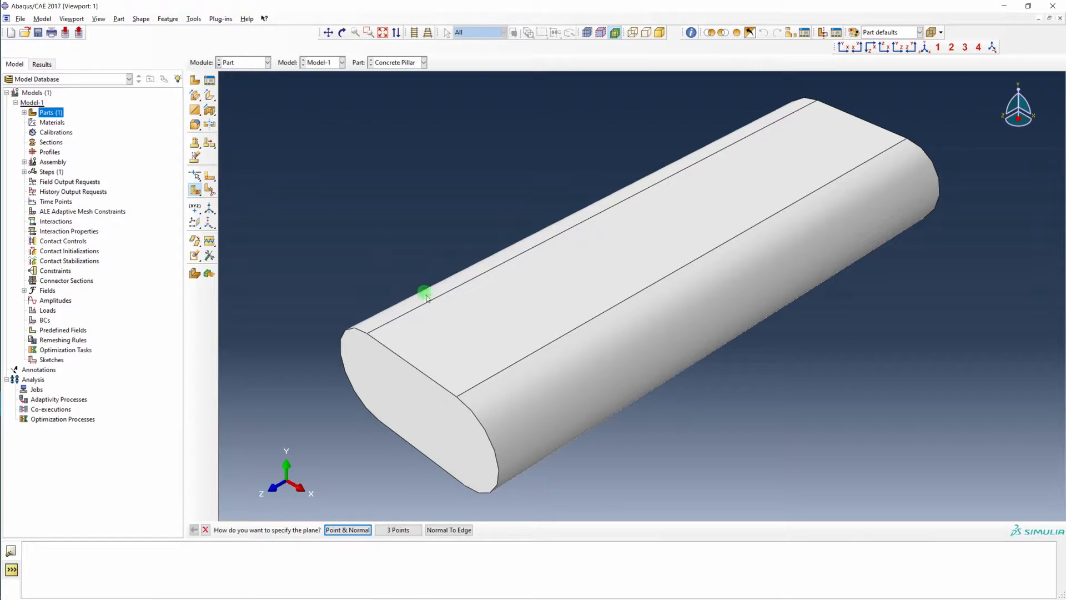
{"action": "left_click", "coordinate": [399, 530]}
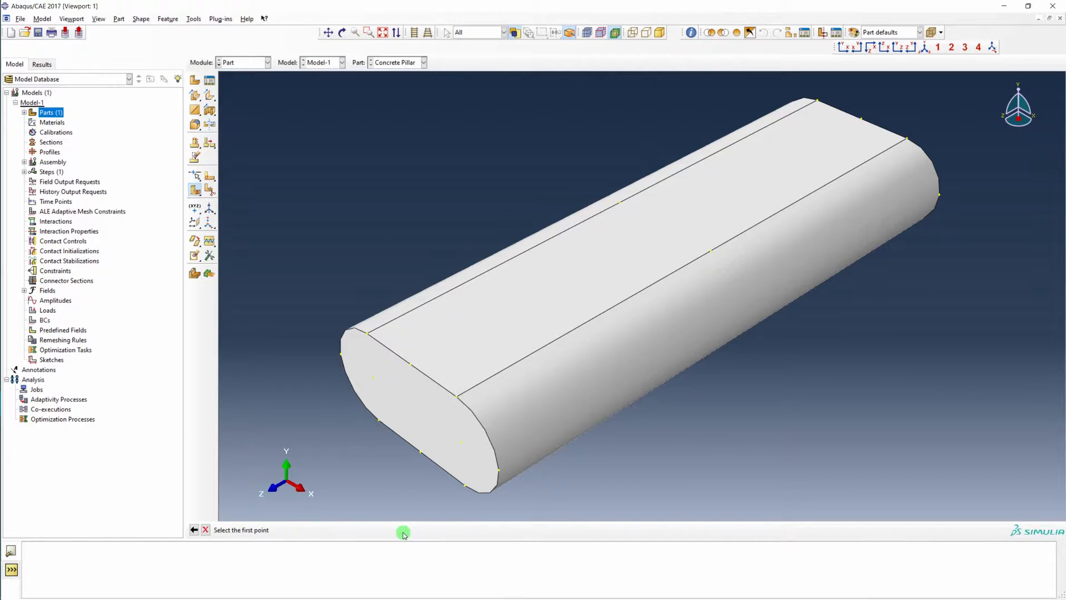
{"action": "left_click", "coordinate": [341, 353]}
{"action": "left_click", "coordinate": [498, 471]}
{"action": "left_click", "coordinate": [941, 197]}
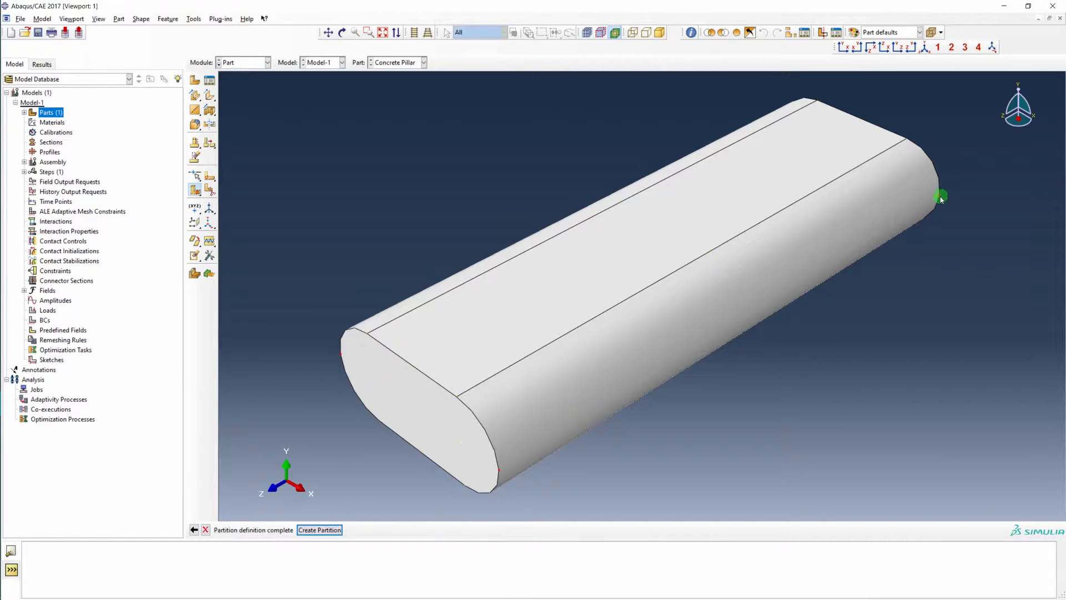
{"action": "middle_click", "coordinate": [696, 421]}
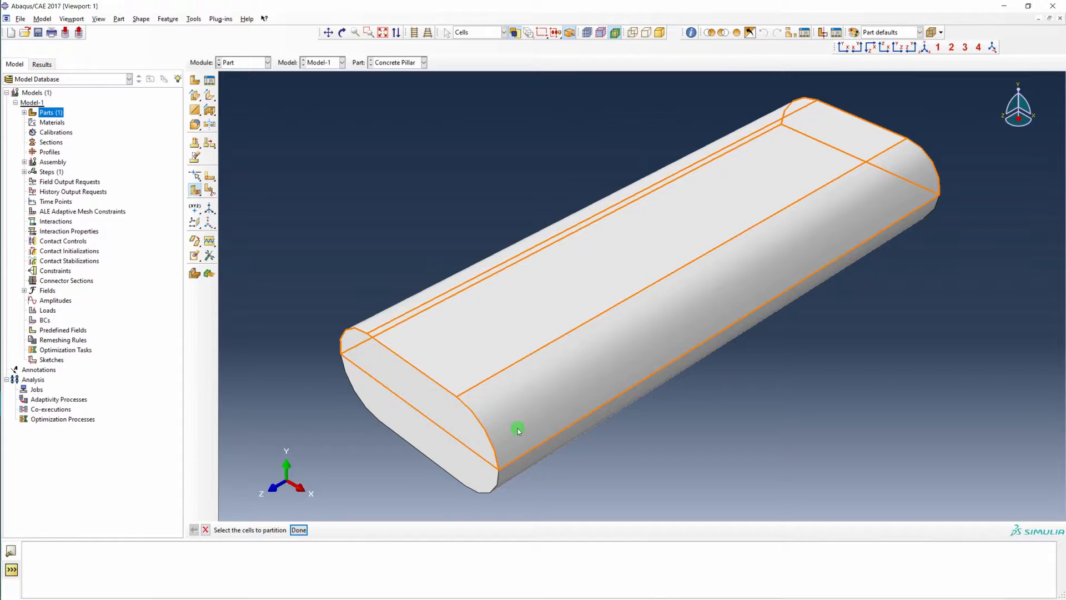
Partition both cells with a three-point plane where the flat faces meet the rounded side at the positive X end
{"action": "left_click_drag", "start_coordinate": [315, 85], "coordinate": [947, 520]}
{"action": "middle_click", "coordinate": [759, 436]}
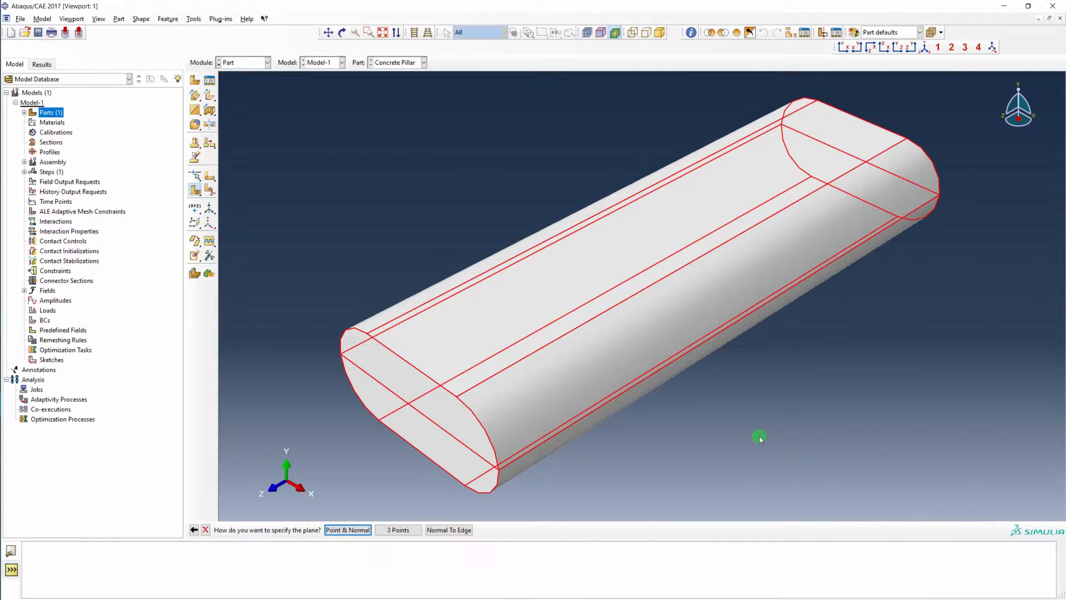
{"action": "left_click", "coordinate": [393, 535]}
{"action": "left_click", "coordinate": [465, 486]}
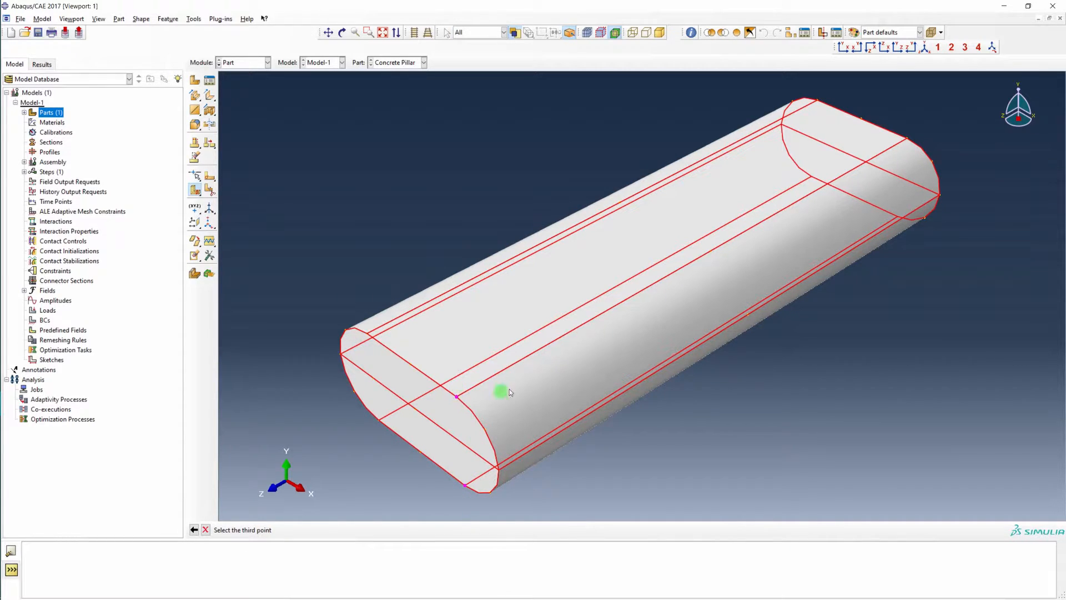
{"action": "left_click", "coordinate": [906, 138]}
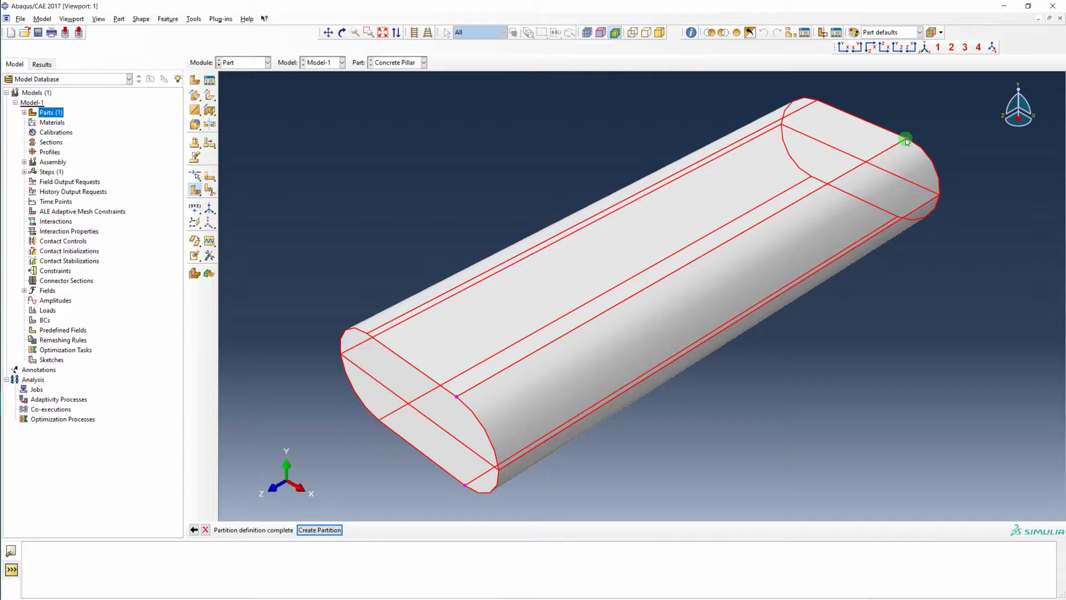
{"action": "middle_click", "coordinate": [800, 373]}
Partition the remaining full-height cells with a three-point plane where the flat faces meet the opposite rounded side, and end the partitioning
{"action": "left_click", "coordinate": [499, 412]}
{"action": "left_click_drag", "start_coordinate": [281, 232], "coordinate": [435, 468]}
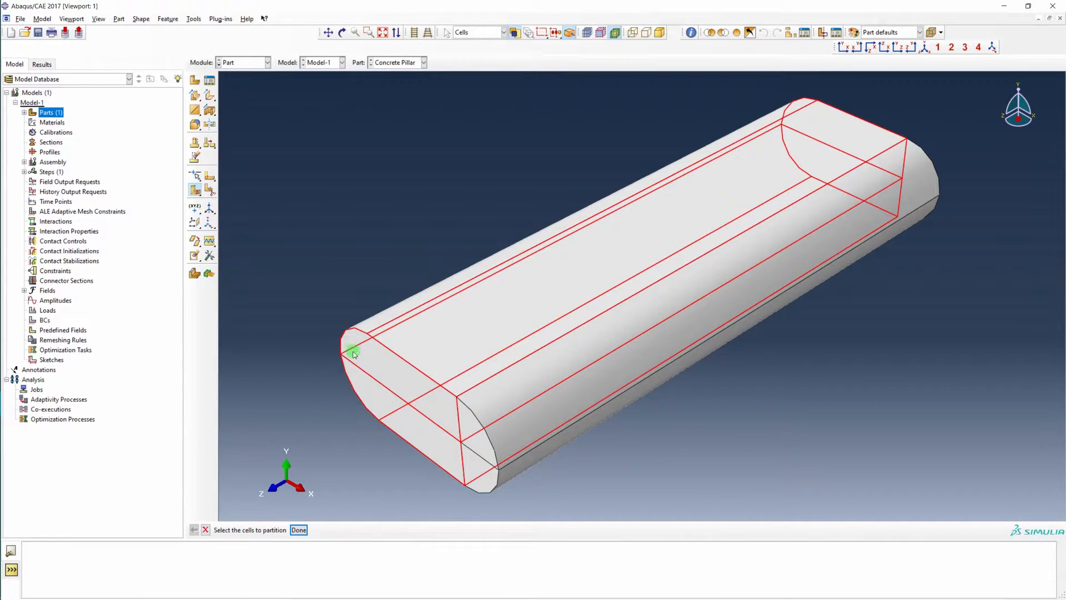
{"action": "middle_click", "coordinate": [289, 390]}
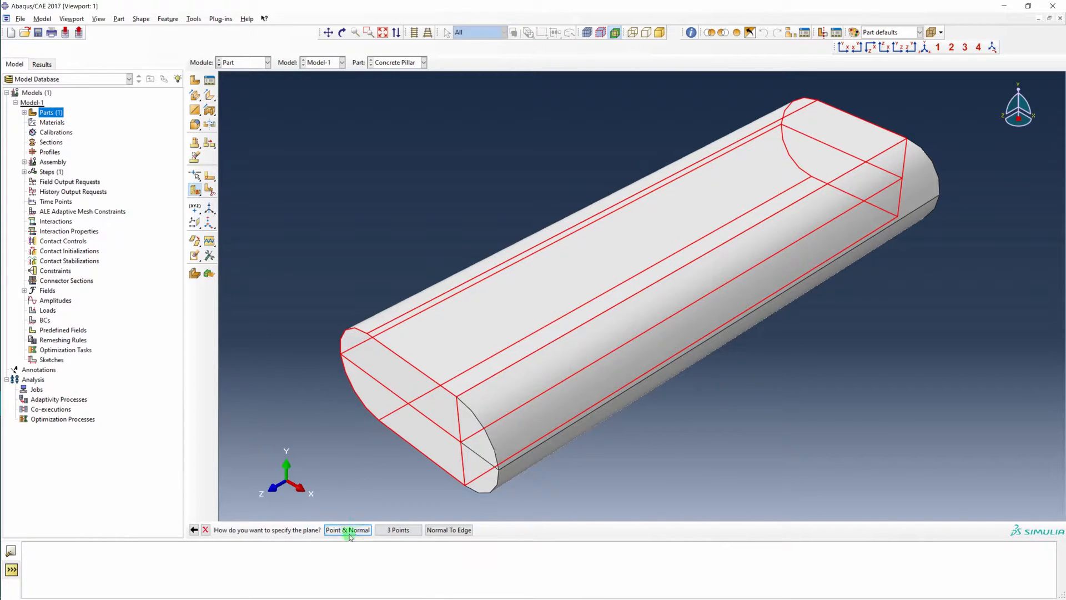
{"action": "left_click", "coordinate": [397, 531]}
{"action": "left_click", "coordinate": [379, 419]}
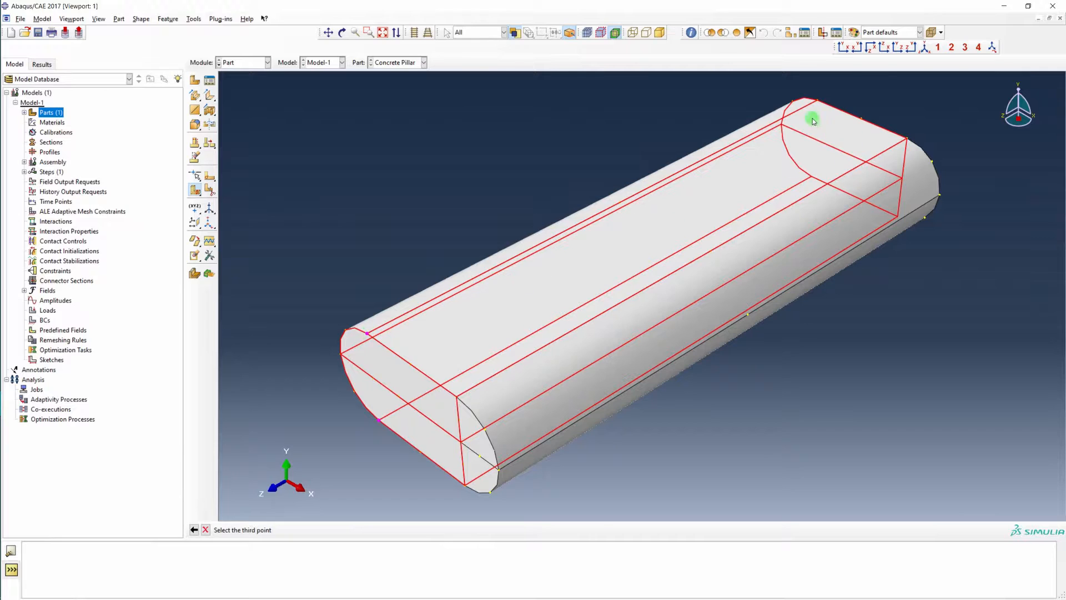
{"action": "left_click", "coordinate": [817, 102]}
{"action": "middle_click", "coordinate": [427, 175]}
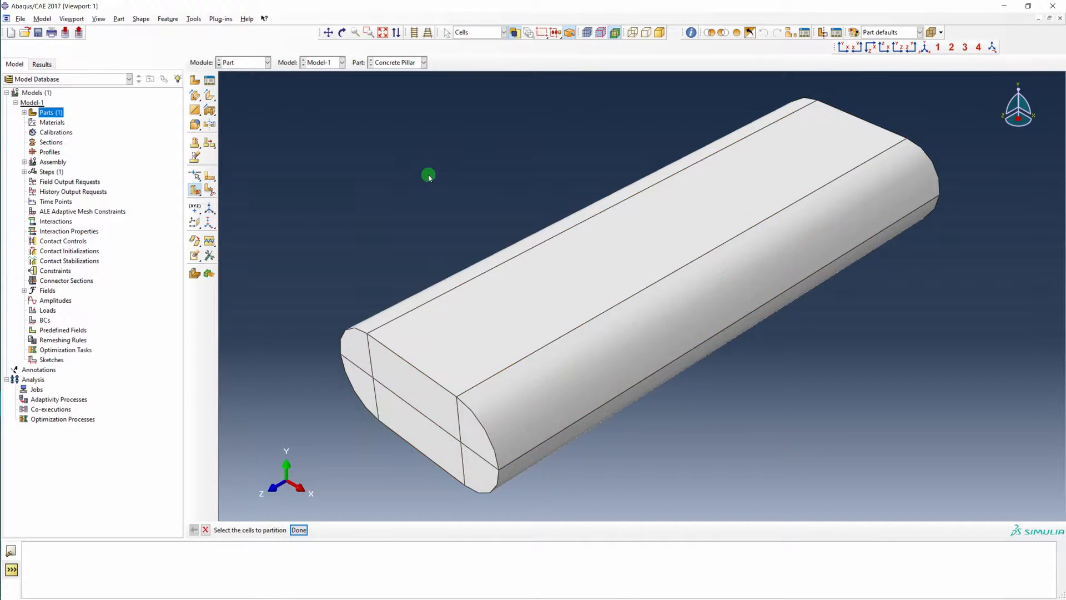
{"action": "middle_click", "coordinate": [317, 304]}
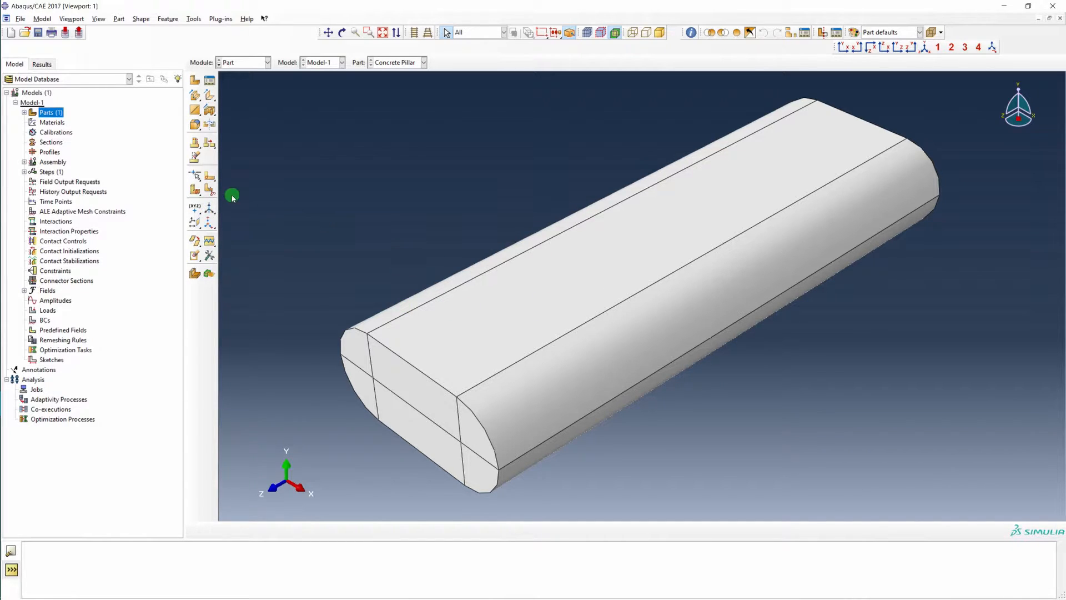
Create a 3D deformable planar wire part named Rebar
{"action": "double_click", "coordinate": [47, 112]}
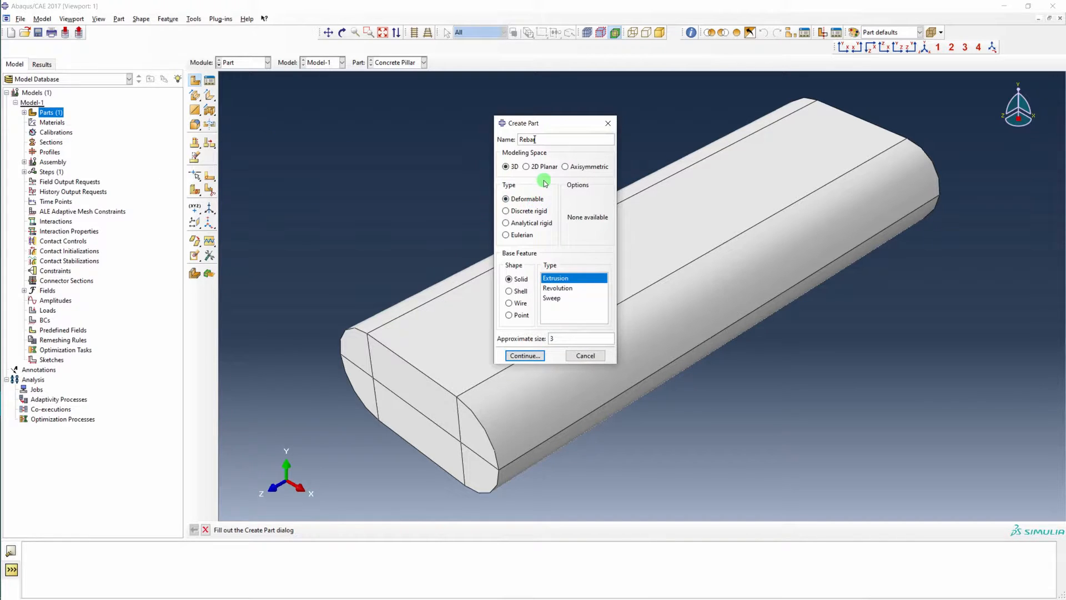
{"action": "left_click", "coordinate": [521, 304]}
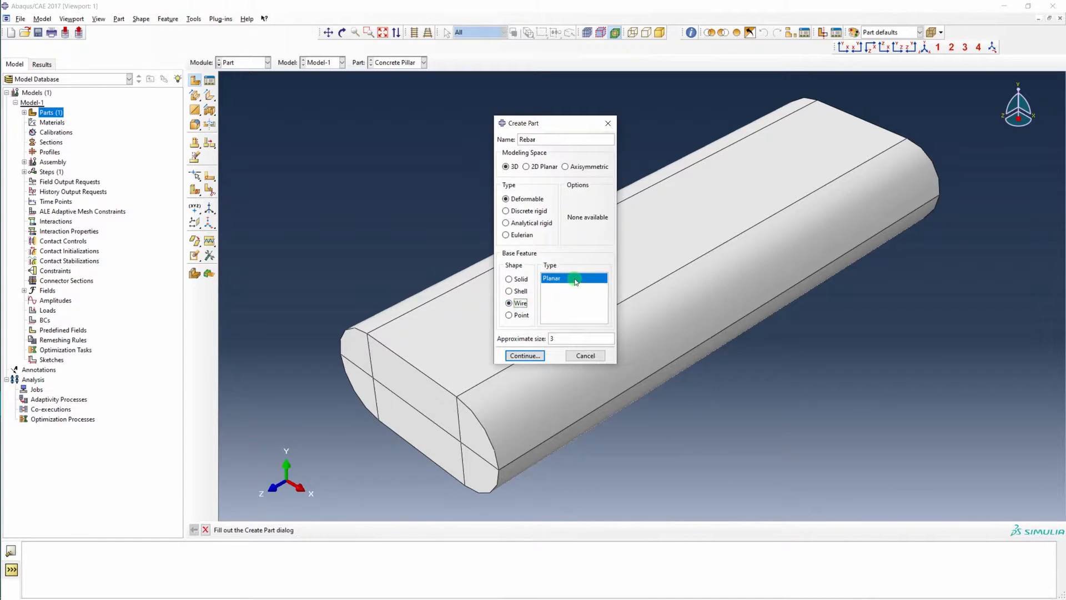
{"action": "double_click", "coordinate": [563, 340]}
{"action": "left_click", "coordinate": [525, 356]}
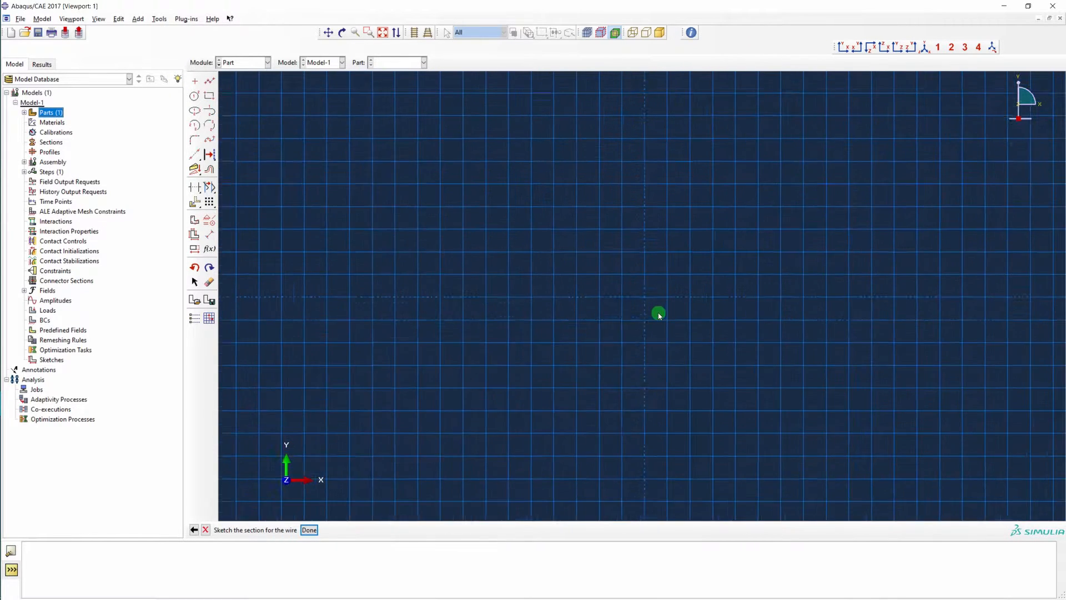
Sketch a vertical line about 5 long on the vertical axis, centred about the origin
{"action": "left_click", "coordinate": [211, 82]}
{"action": "left_click", "coordinate": [656, 461]}
{"action": "left_click", "coordinate": [656, 157]}
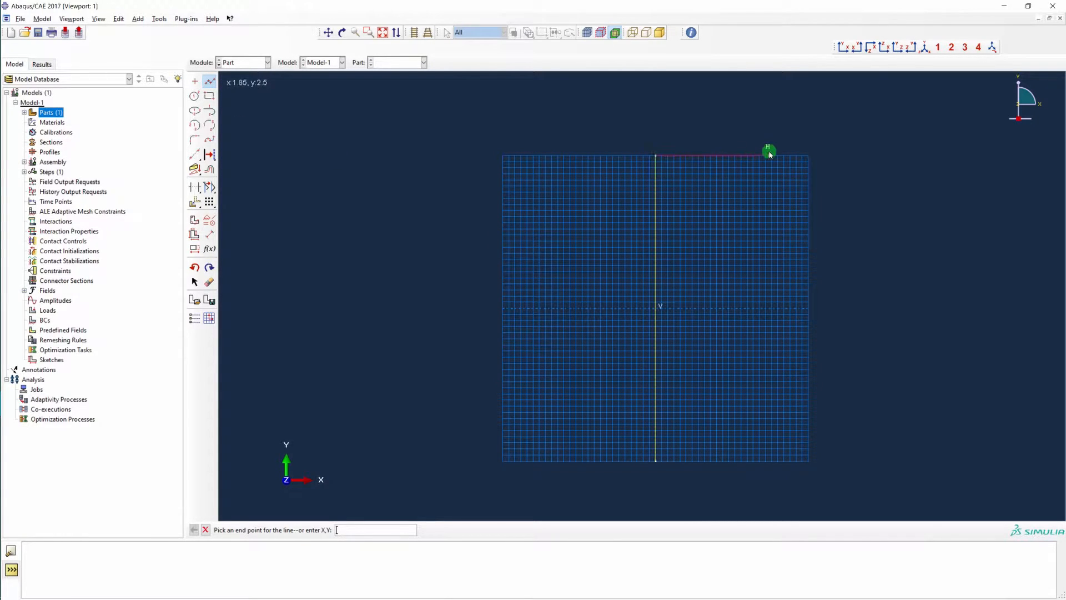
Dimension the vertical line with a length of 5 and finish the Rebar wire sketch
{"action": "left_click", "coordinate": [209, 234]}
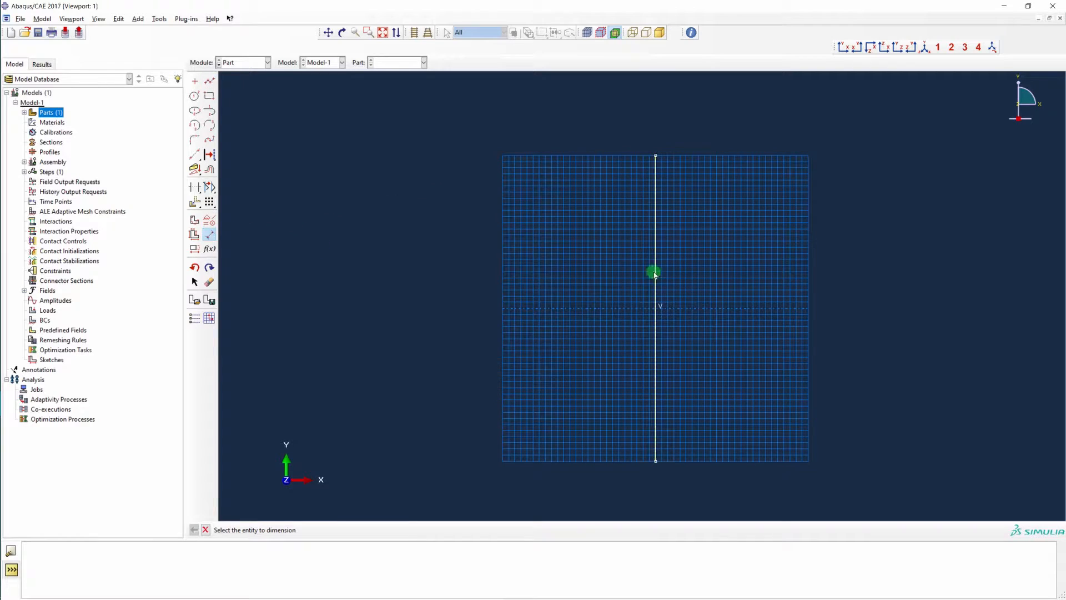
{"action": "left_click", "coordinate": [656, 273]}
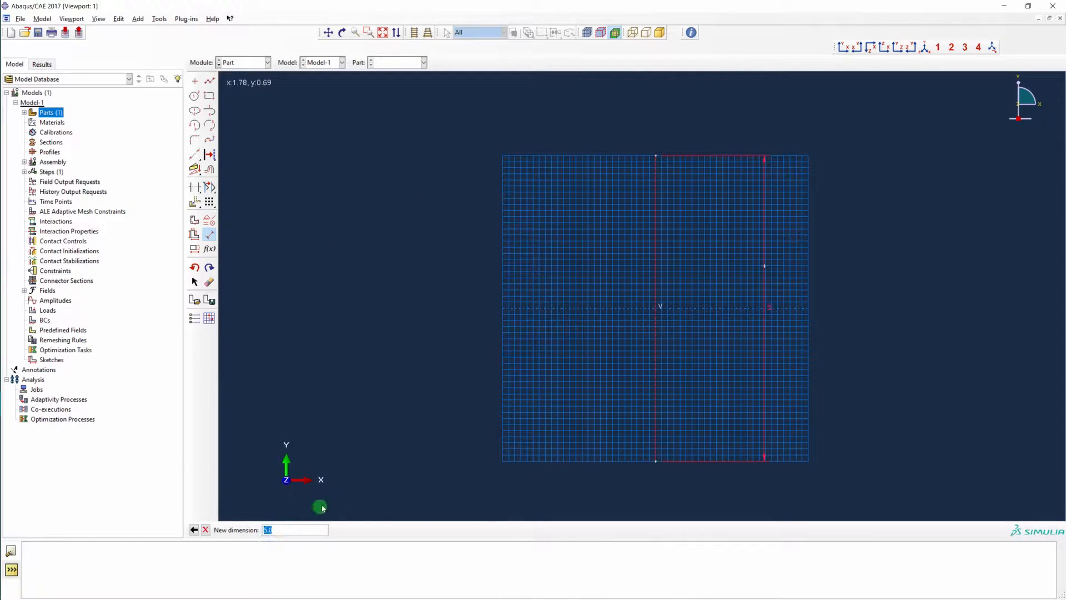
{"action": "key", "text": "Return"}
{"action": "key", "text": "Escape"}
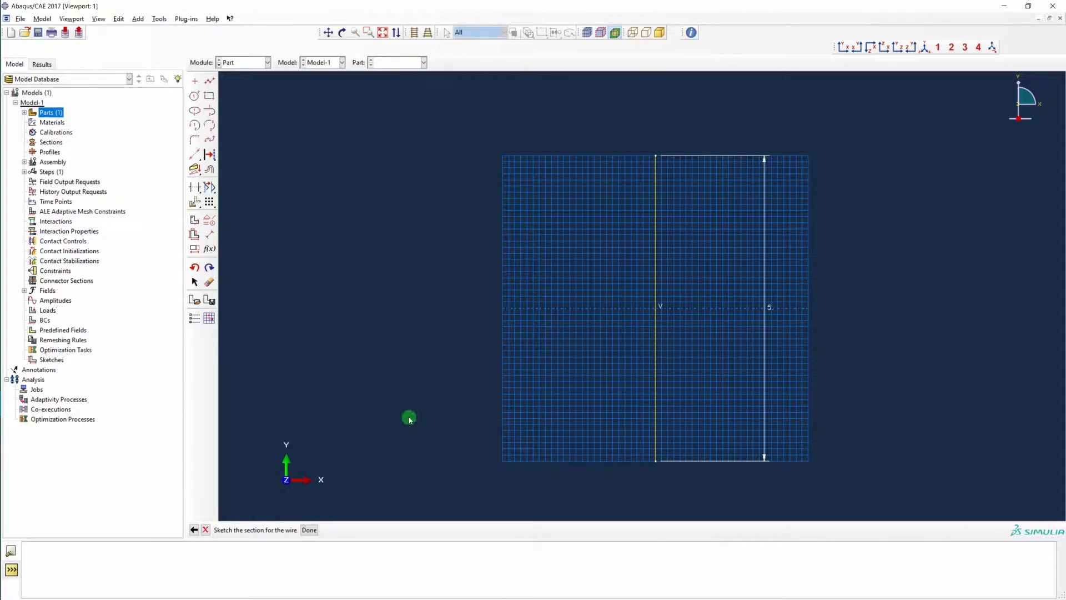
{"action": "middle_click", "coordinate": [409, 420]}
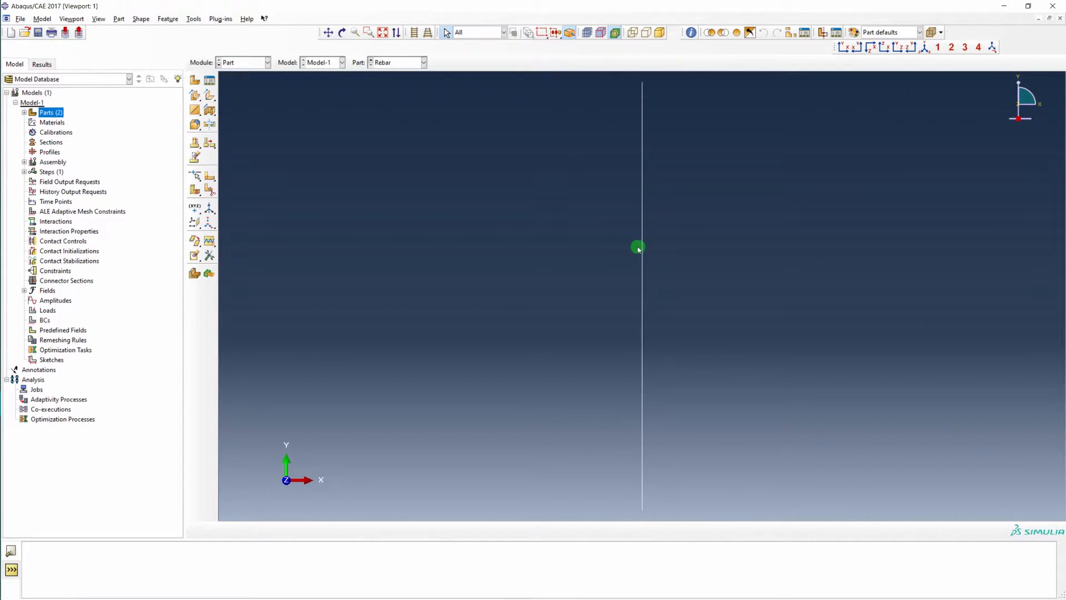
Create a 3D deformable planar wire part named Stirrup with an approximate size of 2
{"action": "double_click", "coordinate": [49, 114]}
{"action": "type", "text": "Stirrup"}
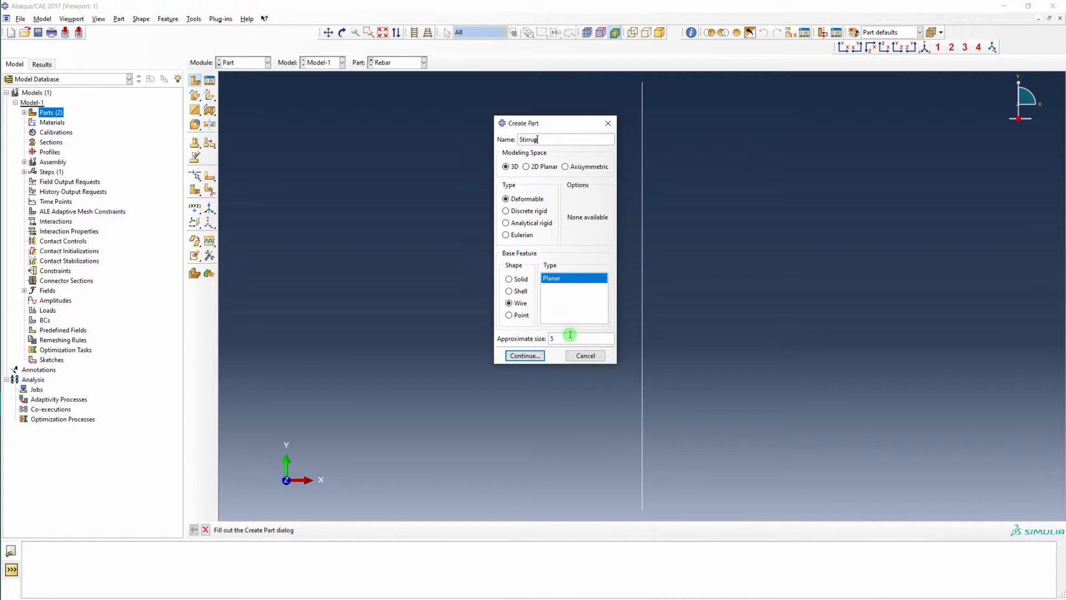
{"action": "left_click_drag", "start_coordinate": [567, 340], "coordinate": [516, 338]}
{"action": "type", "text": "2"}
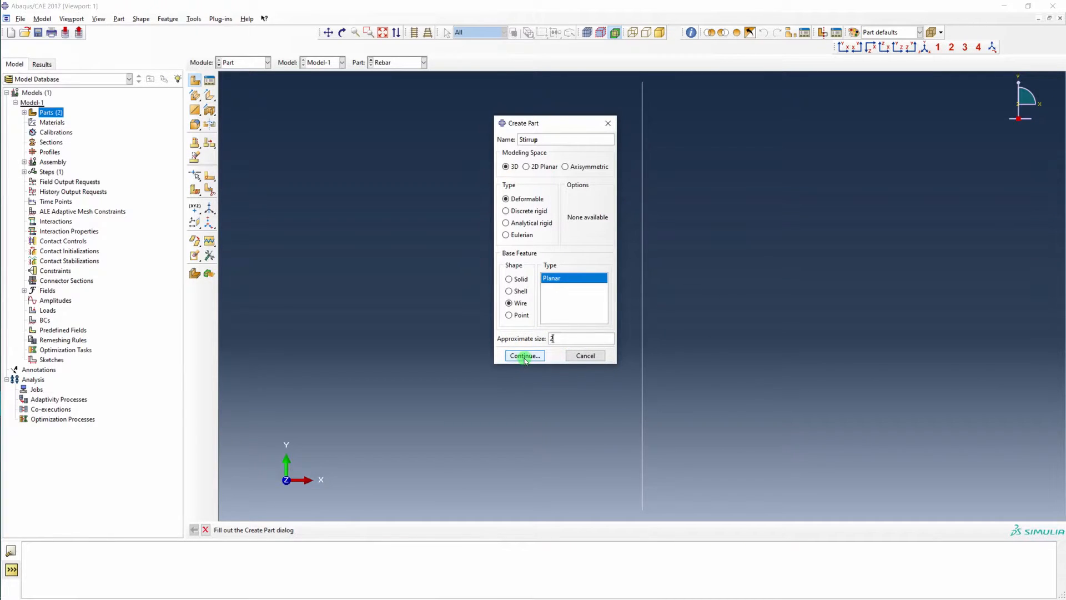
{"action": "left_click", "coordinate": [525, 356]}
Sketch a rectangle about 0.65 wide and 0.45 high around the origin
{"action": "left_click", "coordinate": [209, 96]}
{"action": "left_click", "coordinate": [418, 103]}
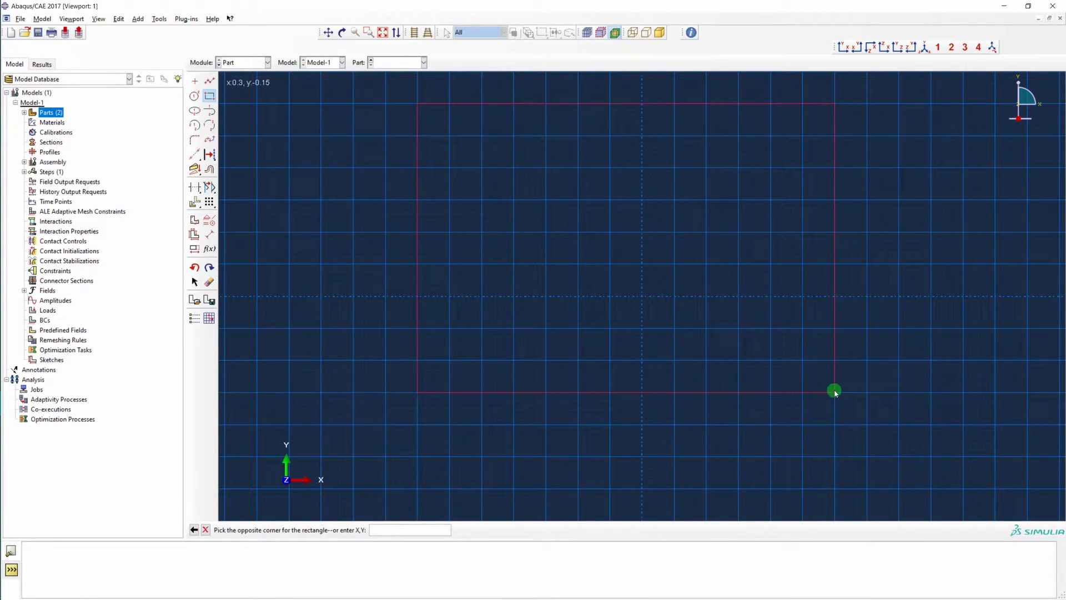
{"action": "left_click", "coordinate": [835, 393]}
Dimension the rectangle's lower horizontal edge and set its length to 1
{"action": "left_click", "coordinate": [209, 233]}
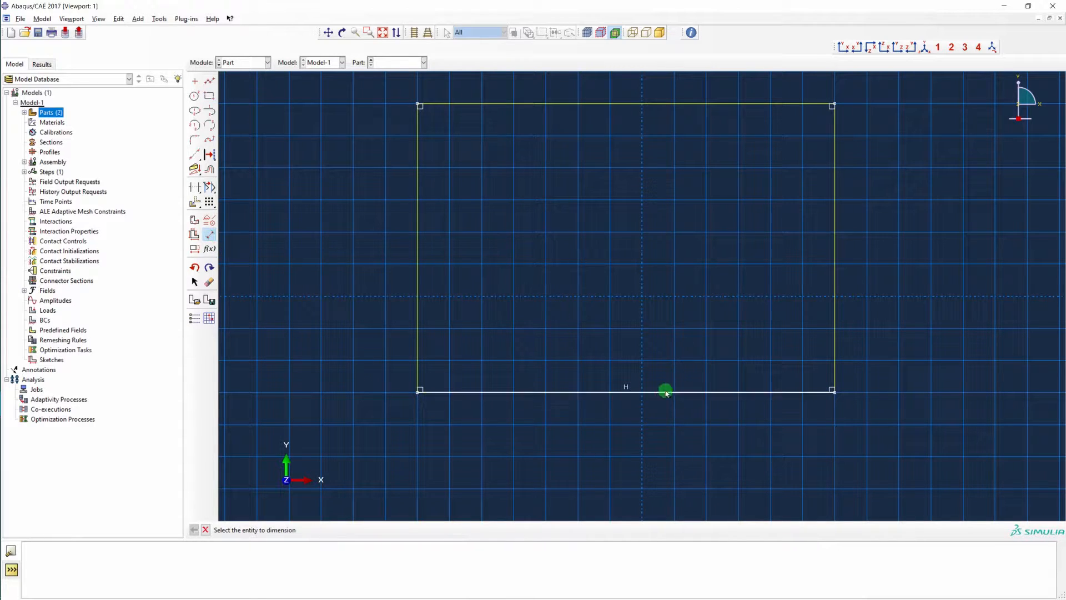
{"action": "left_click", "coordinate": [647, 398]}
{"action": "left_click", "coordinate": [648, 444]}
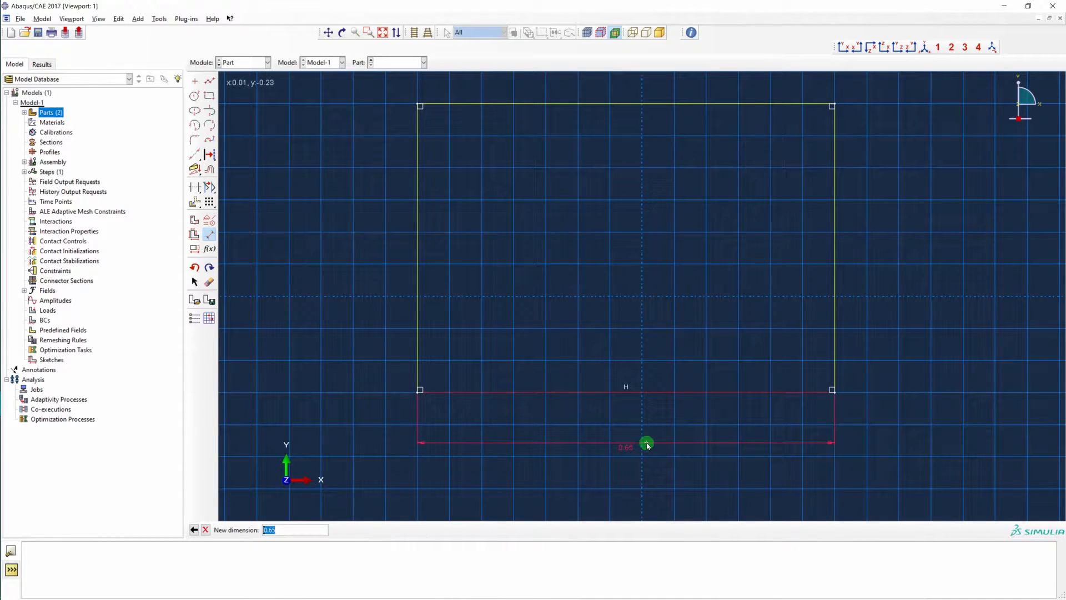
{"action": "type", "text": "1"}
{"action": "key", "text": "Return"}
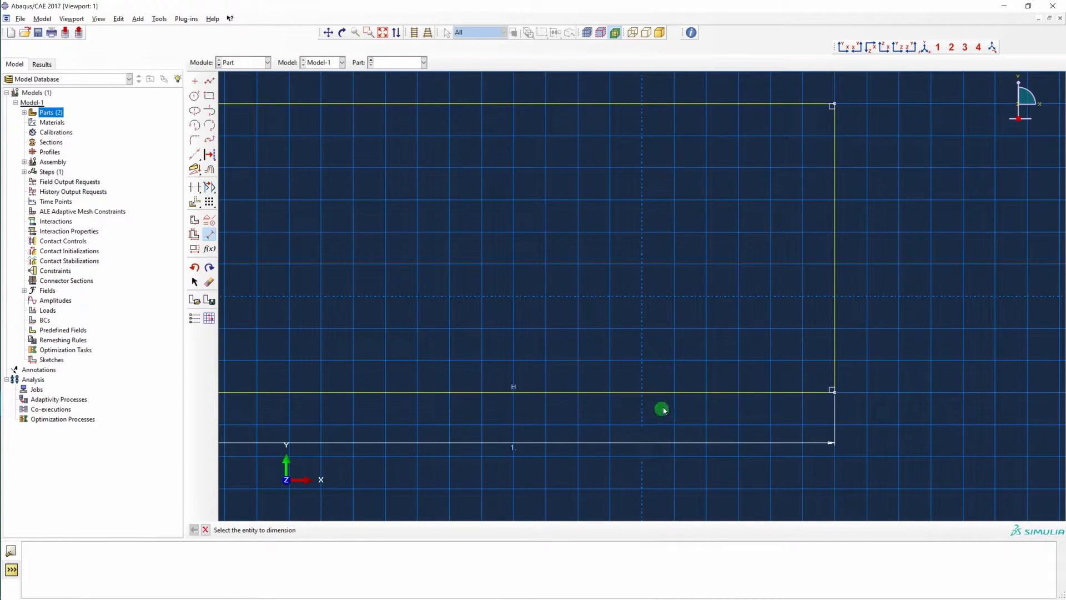
Dimension the rectangle's vertical side at 0.4 and finish the Stirrup wire sketch
{"action": "left_click", "coordinate": [837, 250]}
{"action": "left_click", "coordinate": [950, 244]}
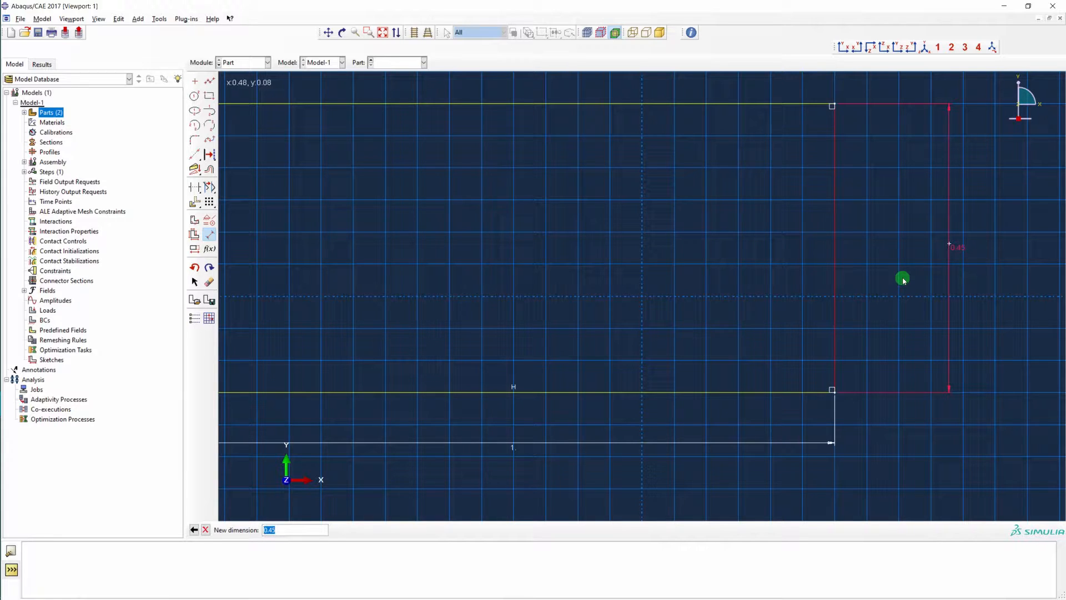
{"action": "type", "text": "0.4"}
{"action": "key", "text": "Return"}
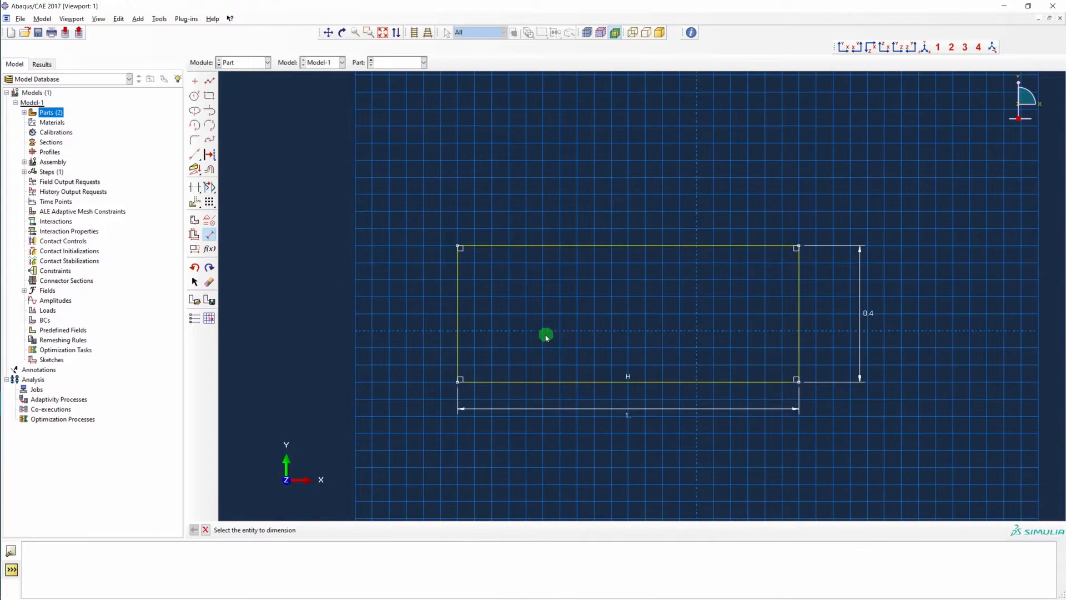
{"action": "middle_click", "coordinate": [726, 305]}
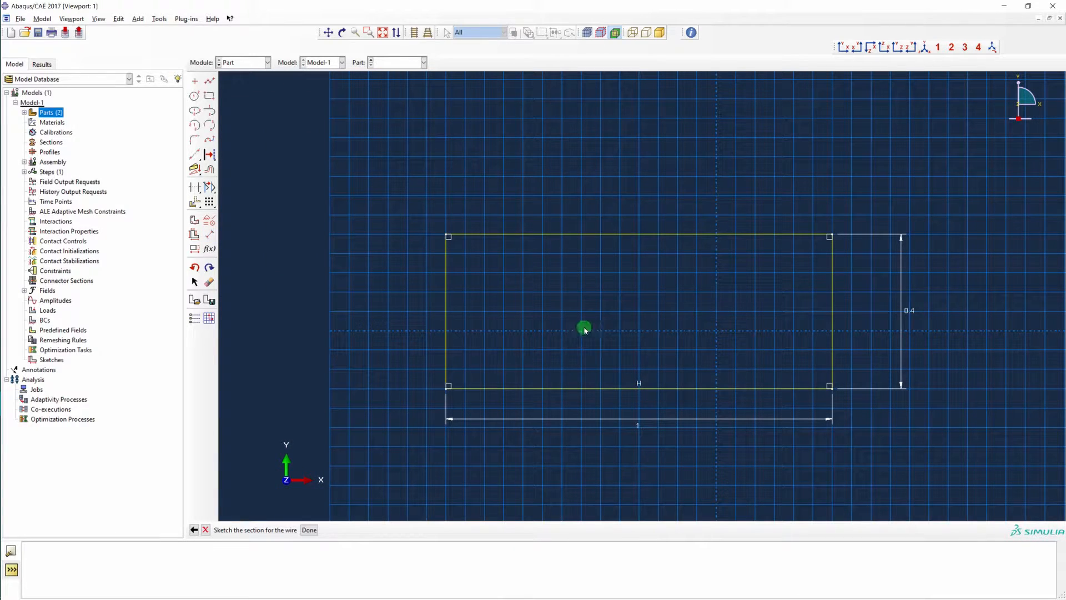
{"action": "middle_click", "coordinate": [584, 327]}
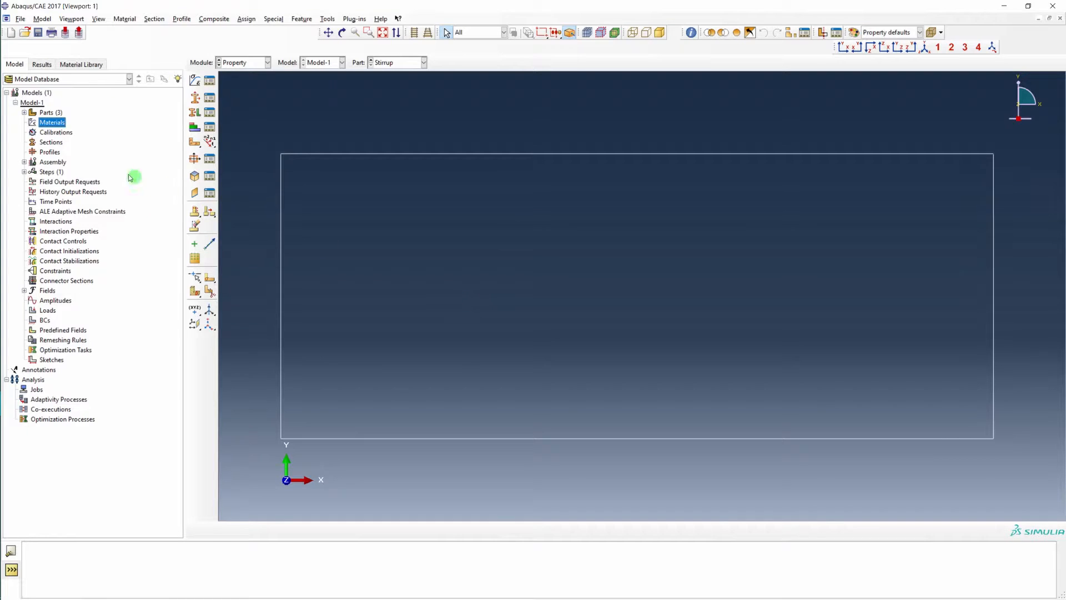
Create a material named Concrete and give it a uniform mass density of 2400
{"action": "double_click", "coordinate": [61, 124]}
{"action": "type", "text": "Concrete"}
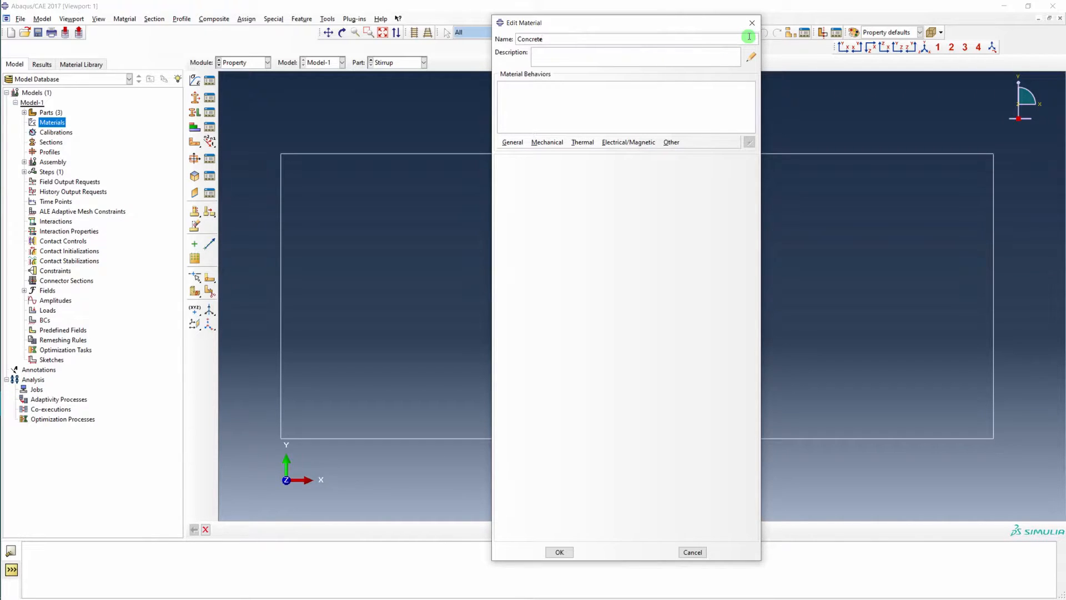
{"action": "left_click", "coordinate": [554, 37]}
{"action": "left_click", "coordinate": [552, 143]}
{"action": "left_click", "coordinate": [520, 155]}
{"action": "left_click", "coordinate": [531, 246]}
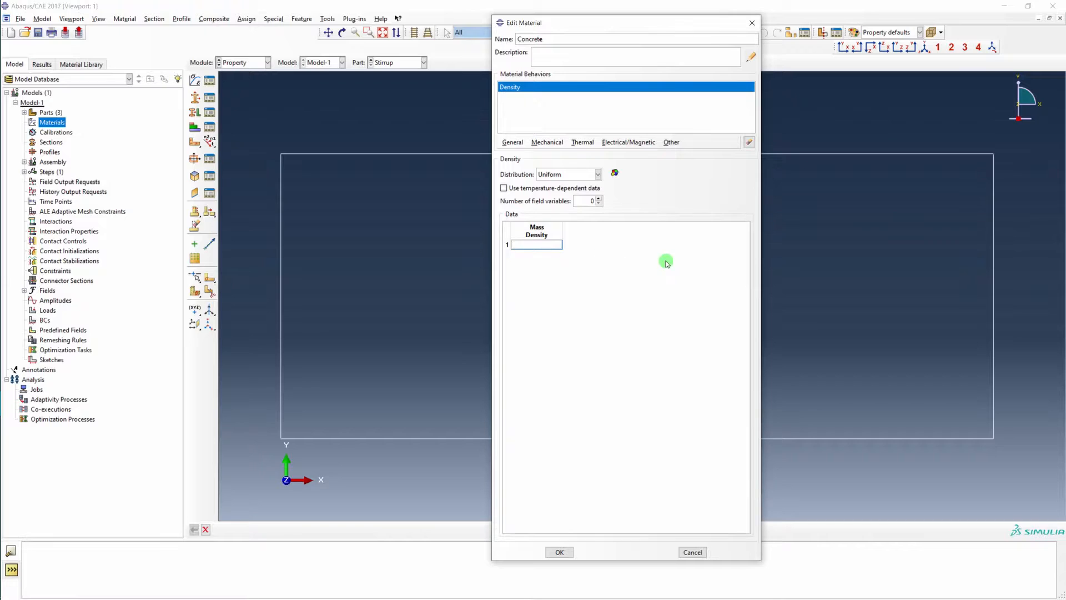
{"action": "type", "text": "2400"}
Add isotropic elastic behavior to Concrete with Young's modulus 20e9 and Poisson's ratio 0.2
{"action": "left_click", "coordinate": [555, 142]}
{"action": "mouse_move", "coordinate": [563, 156]}
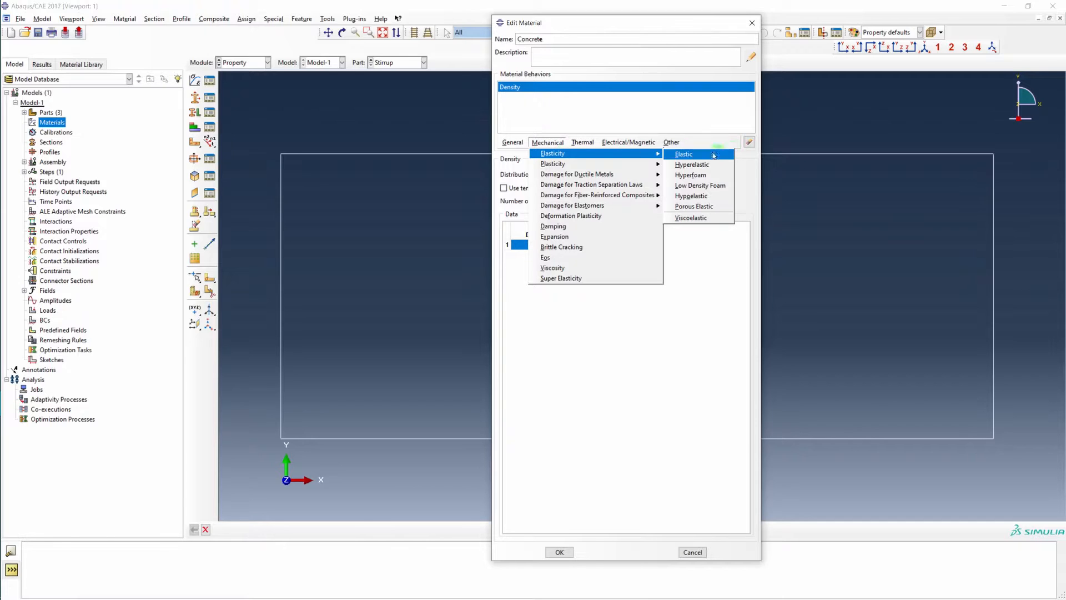
{"action": "left_click", "coordinate": [686, 154]}
{"action": "left_click", "coordinate": [532, 284]}
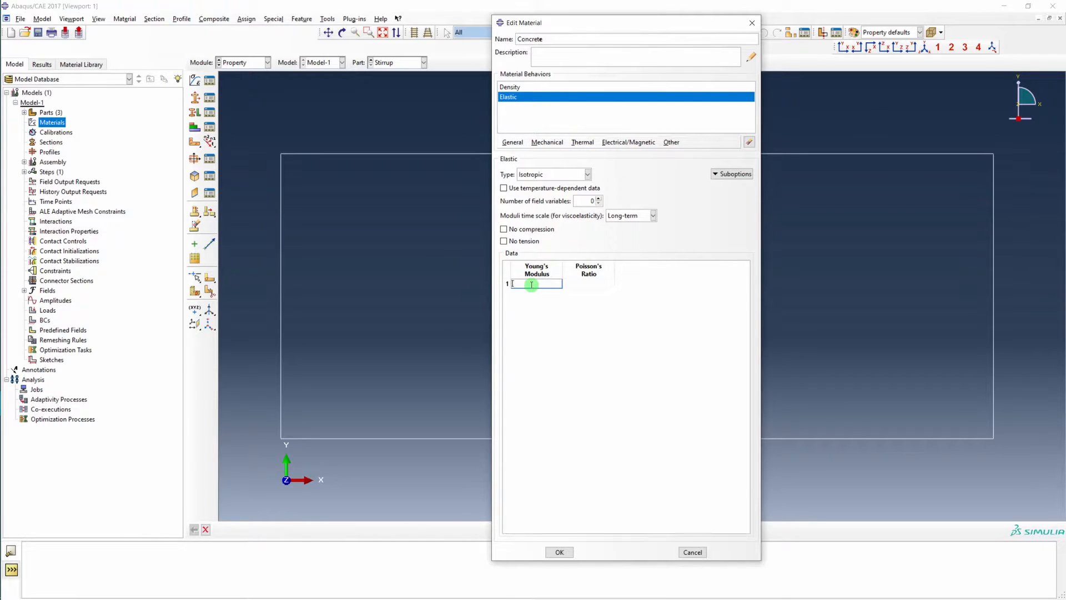
{"action": "type", "text": "20e"}
{"action": "left_click", "coordinate": [605, 283]}
{"action": "type", "text": "0"}
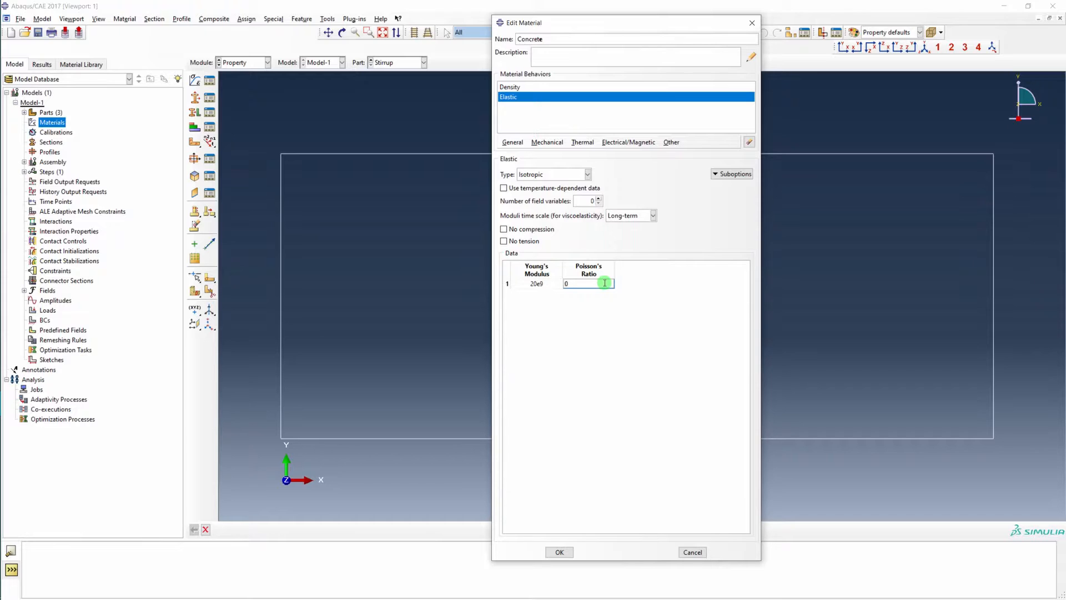
{"action": "type", "text": ".2"}
Add Concrete Damaged Plasticity with dilation angle 31, eccentricity 0.1, fb0/fc0 1.16, K 0.67 and viscosity parameter 0
{"action": "left_click", "coordinate": [551, 143]}
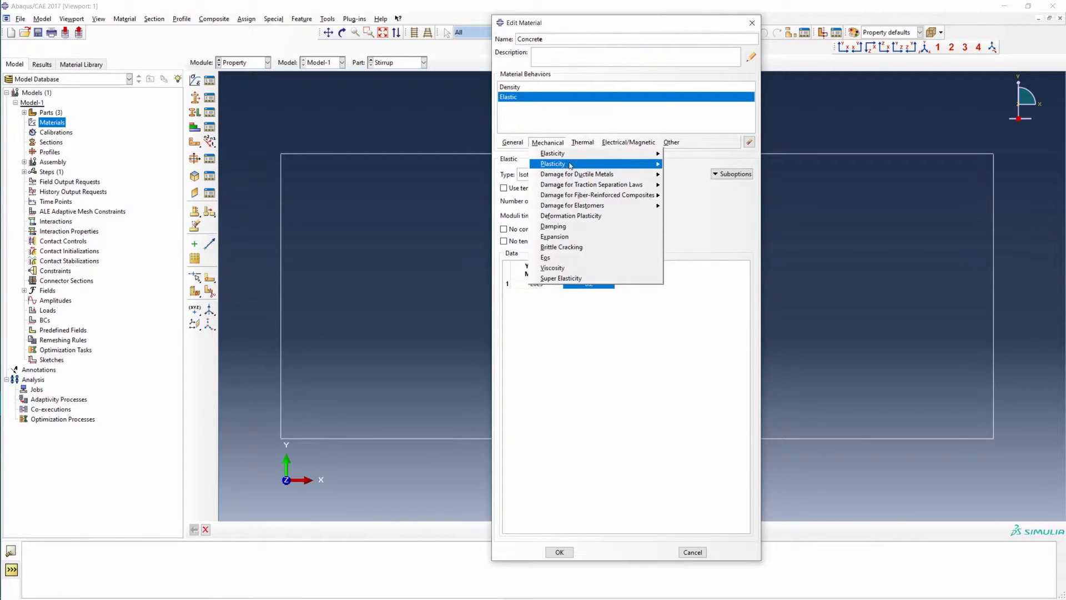
{"action": "mouse_move", "coordinate": [570, 165]}
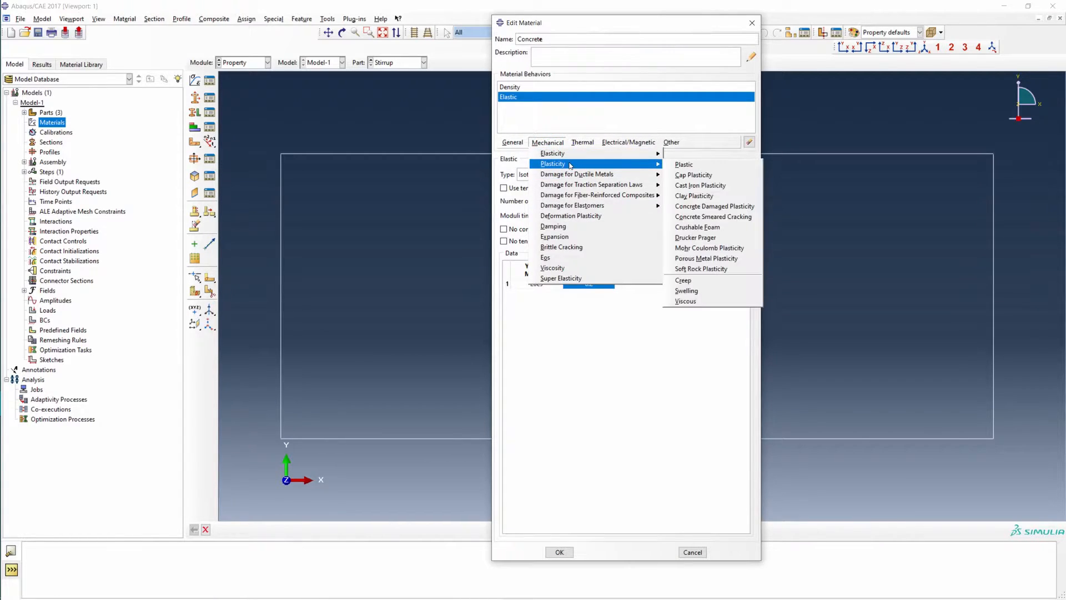
{"action": "left_click", "coordinate": [743, 208]}
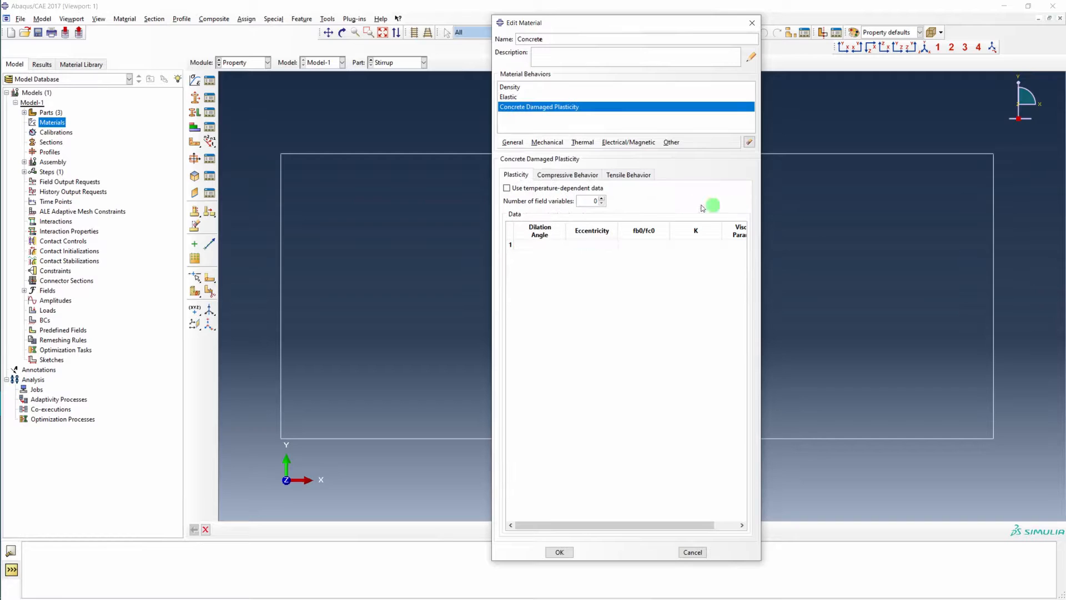
{"action": "left_click", "coordinate": [546, 246]}
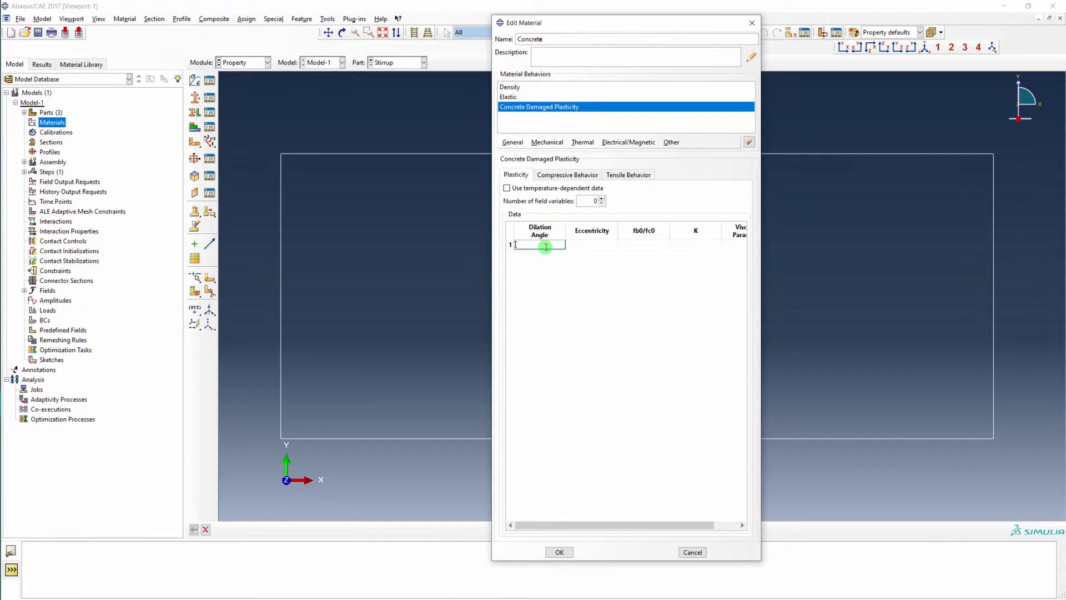
{"action": "type", "text": "31"}
{"action": "left_click", "coordinate": [584, 245]}
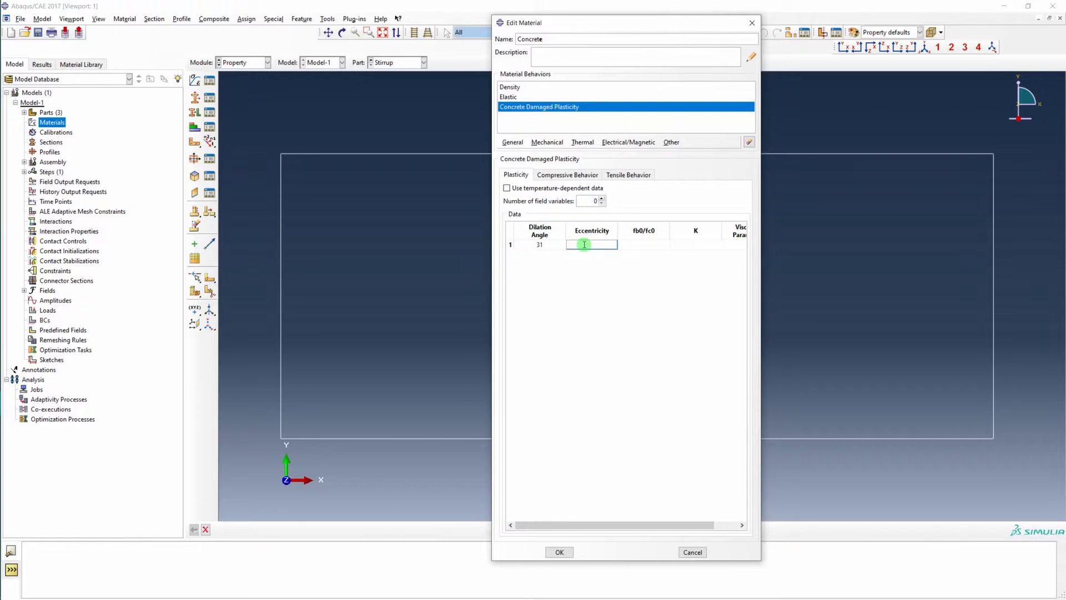
{"action": "type", "text": "0.1"}
{"action": "key", "text": "Tab"}
{"action": "type", "text": "1.16"}
{"action": "key", "text": "Tab"}
{"action": "type", "text": "0.67"}
{"action": "key", "text": "Tab"}
{"action": "type", "text": "0"}
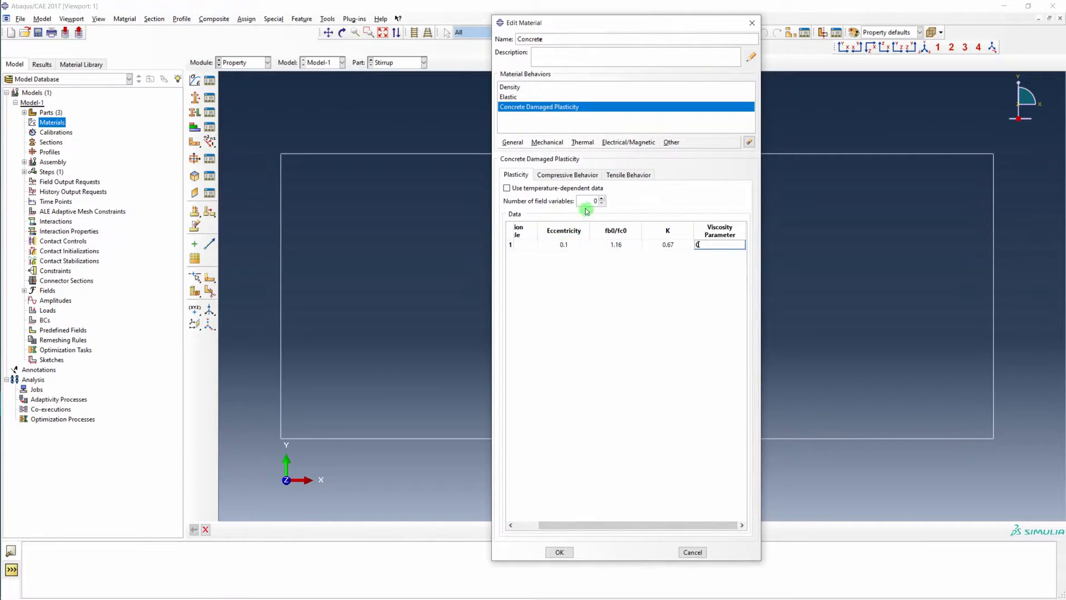
Fill the compressive yield stresses with 10.2e6, 12.8e6, 15e6, 16.8e6, 18.2e6, 19.2e6, 19.8e6, 20e6, the same values back down to 10.2e6, and 7.2e6
{"action": "left_click", "coordinate": [564, 176]}
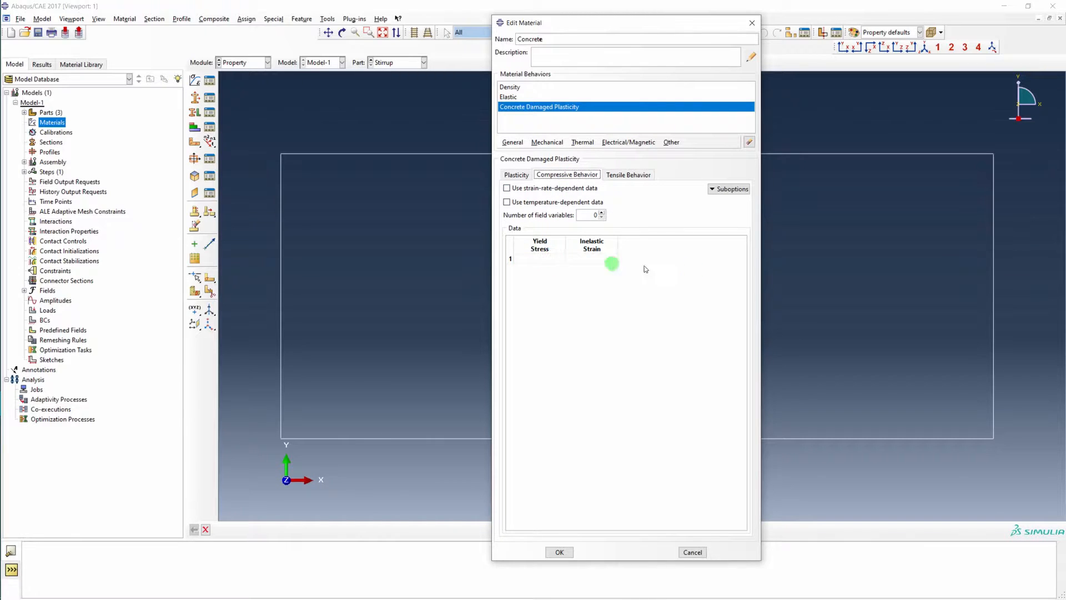
{"action": "key", "text": "alt+Tab"}
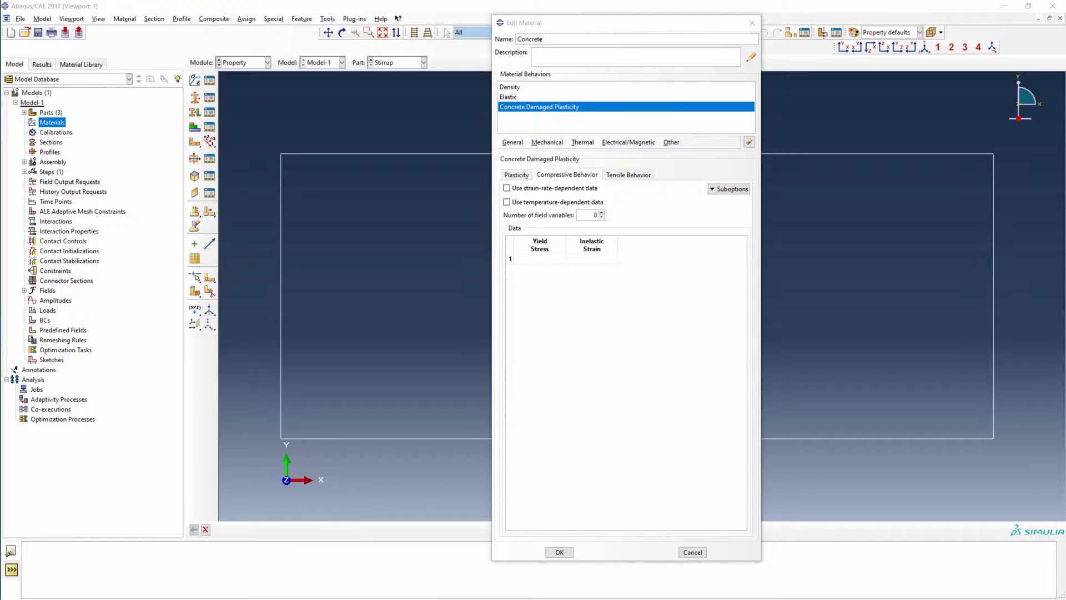
{"action": "left_click", "coordinate": [545, 258]}
{"action": "type", "text": "10.2e6 12.8e6 15e6 16.8e6 18.2e6 19.2e6 19.8e6 20e6 19.8e6 19.2e6 18.2e6 16.8e6 15e6 12.8e6 10.2e6 7.2e6"}
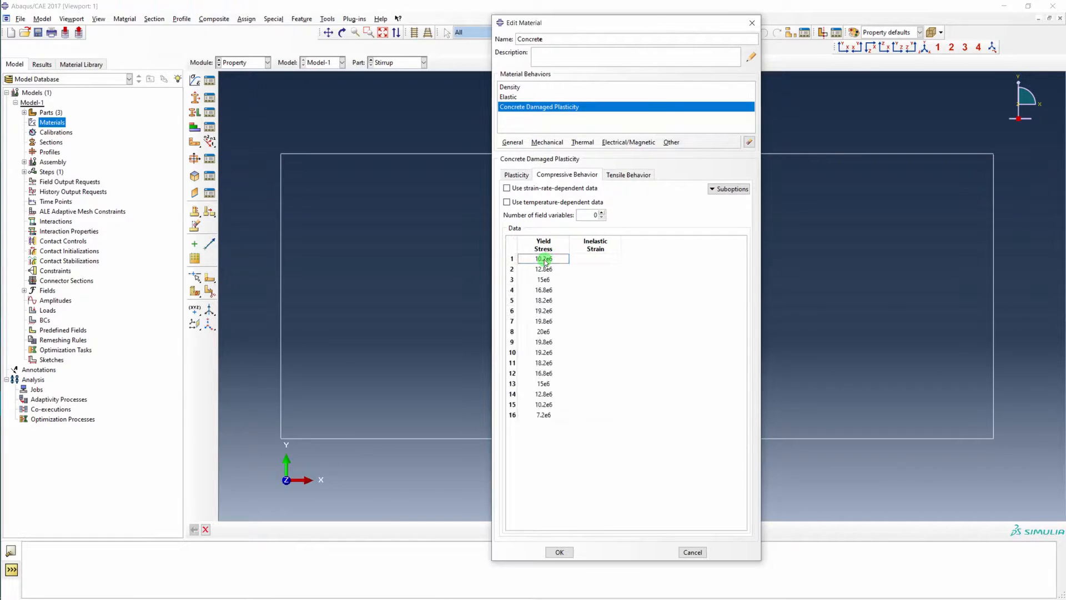
Fill the compressive inelastic strains with 0, 7.74E-05, 0.000174, 0.000289, 0.000423, 0.000575, 0.000747, 0.000938, 0.001147, 0.001375, 0.001623, 0.001889, 0.002174, 0.002477, 0.0028 and 0.003142
{"action": "key", "text": "alt+Tab"}
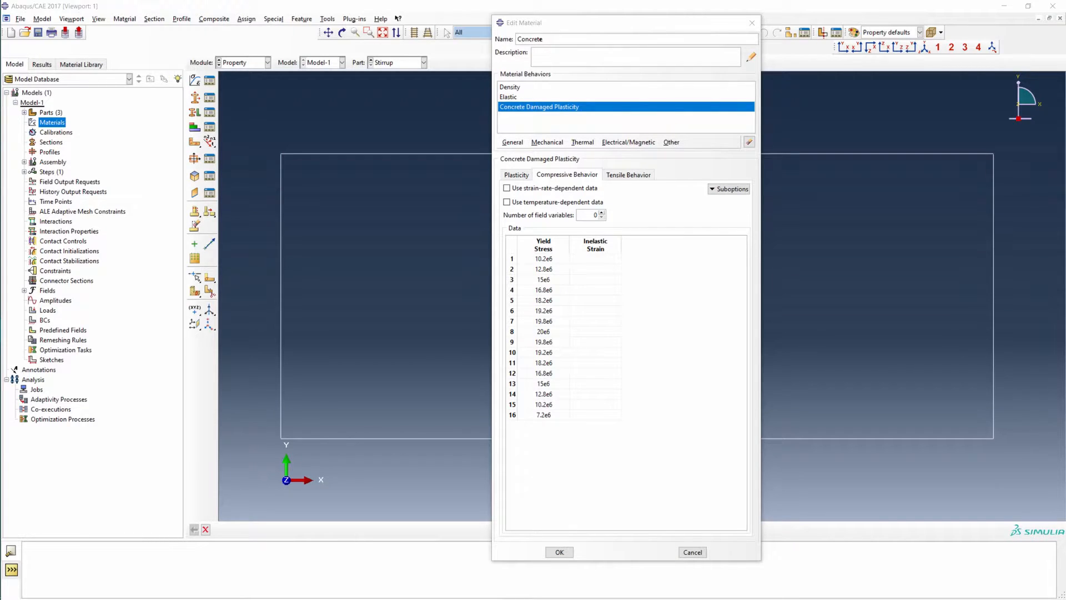
{"action": "left_click", "coordinate": [601, 259]}
{"action": "type", "text": "0 7.74E-05 0.000174 0.000289 0.000423 0.000575 0.000747 0.000938 0.001147 0.001375 0.001623 0.001889 0.002174 0.002477 0.0028 0.003142"}
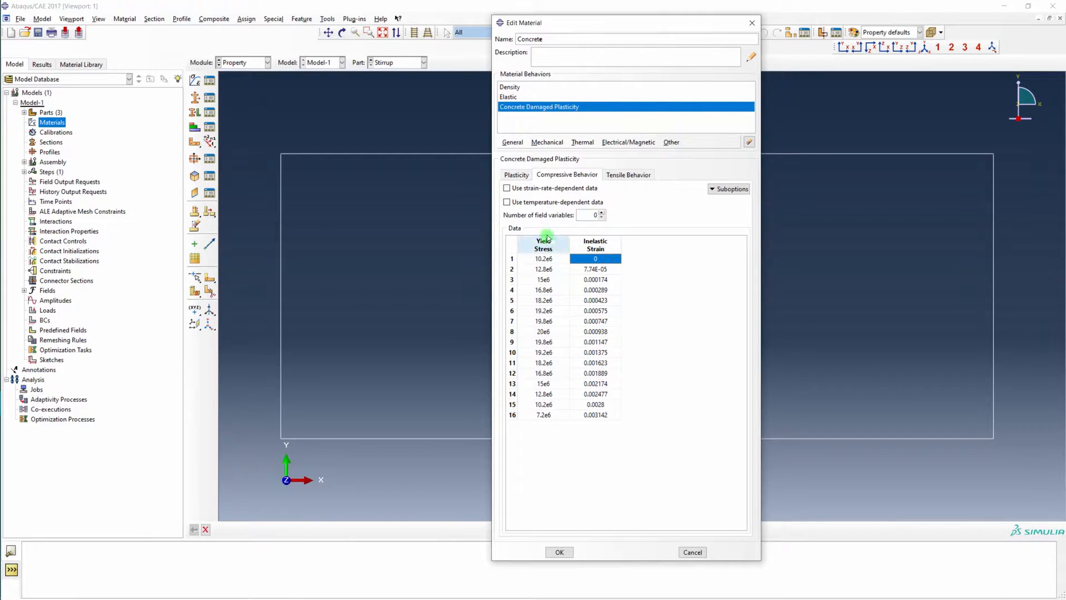
Enter the first row of Concrete's tensile behavior with yield stress 2e6 and cracking strain 0
{"action": "left_click", "coordinate": [636, 175]}
{"action": "key", "text": "alt+Tab"}
{"action": "left_click", "coordinate": [547, 271]}
{"action": "type", "text": "2e6"}
{"action": "key", "text": "Tab"}
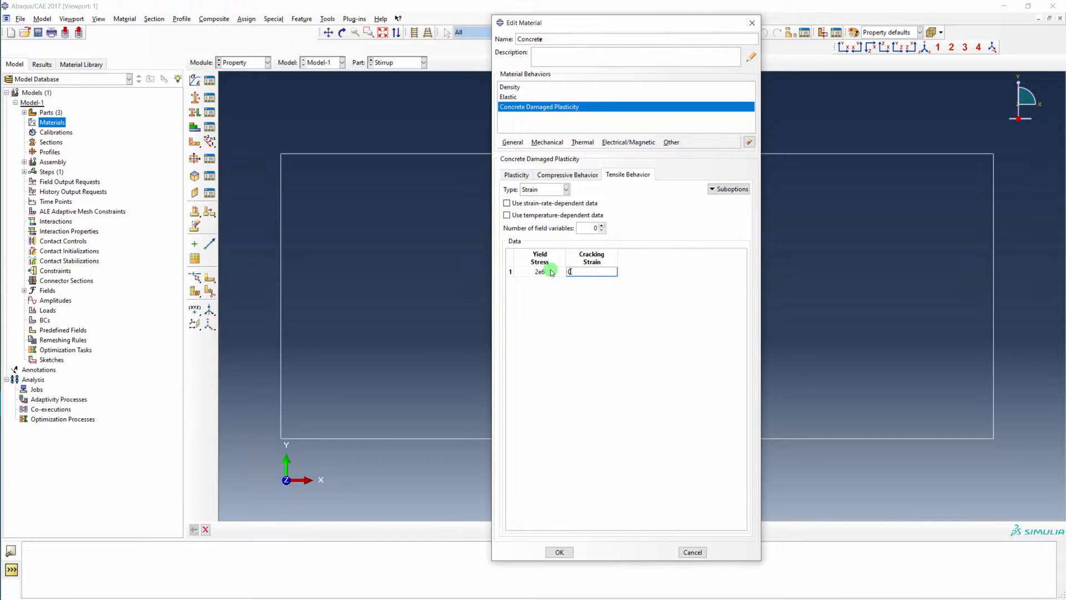
{"action": "left_click", "coordinate": [572, 266]}
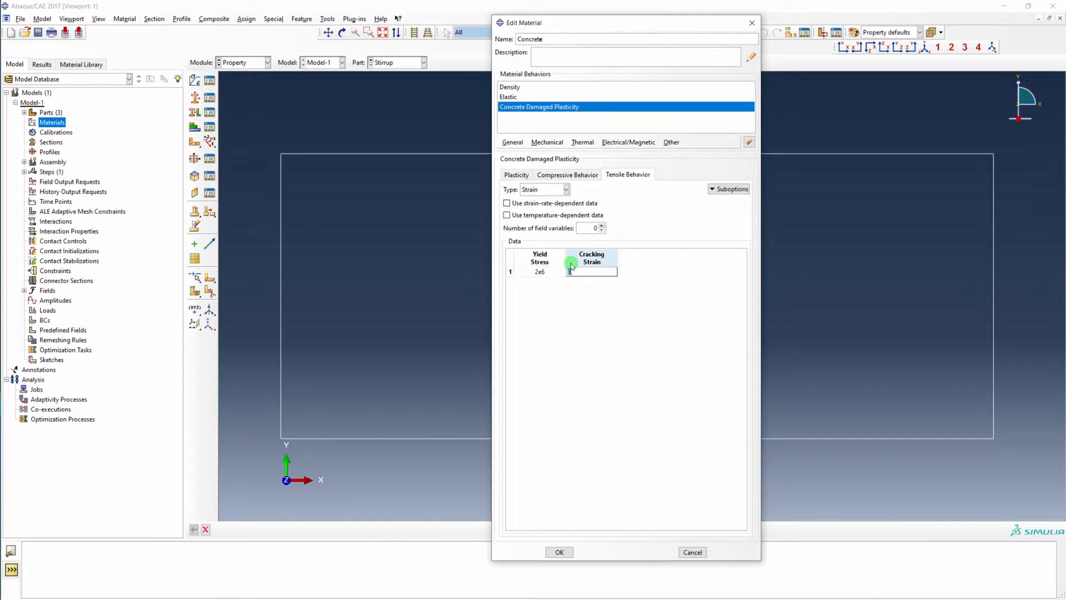
Add a second row to the tensile behavior table with yield stress 0.02e6 and cracking strain 0.000943396
{"action": "right_click", "coordinate": [516, 295]}
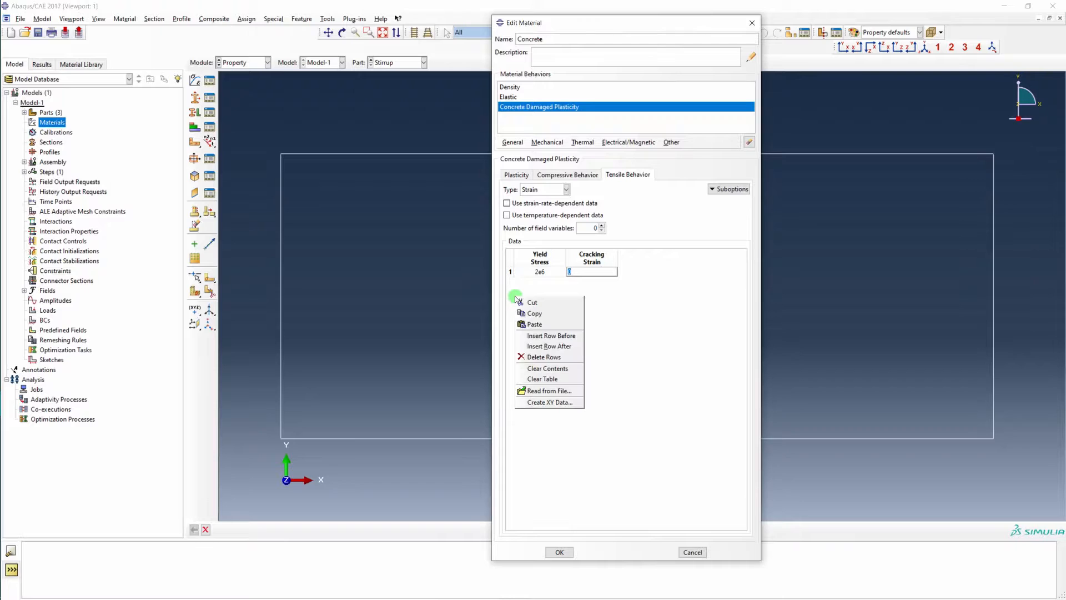
{"action": "left_click", "coordinate": [569, 345]}
{"action": "key", "text": "alt+Tab"}
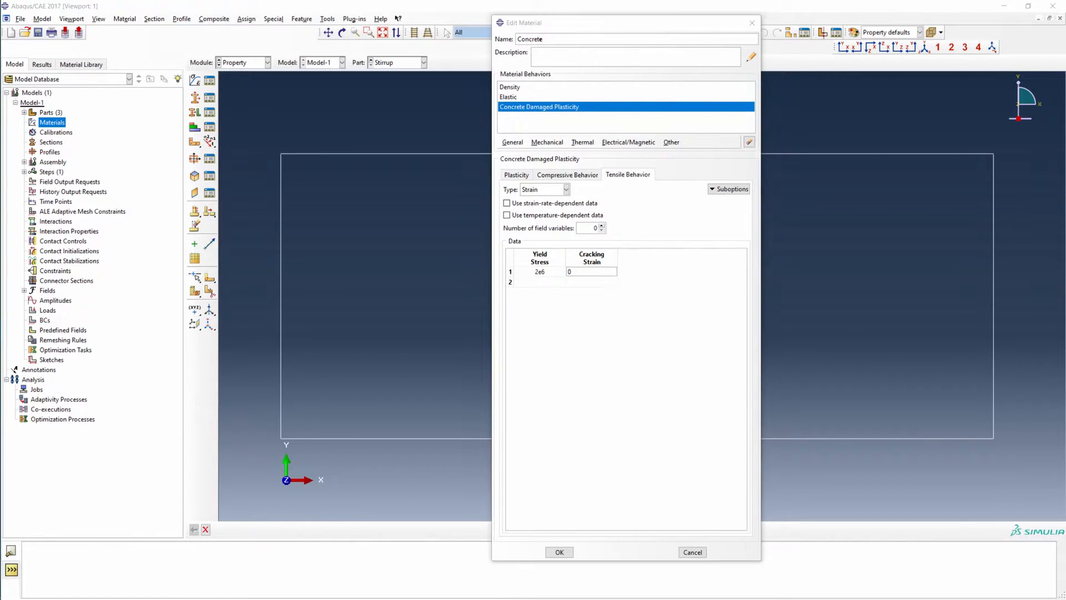
{"action": "left_click", "coordinate": [536, 282]}
{"action": "type", "text": "0.02e6"}
{"action": "key", "text": "alt+Tab"}
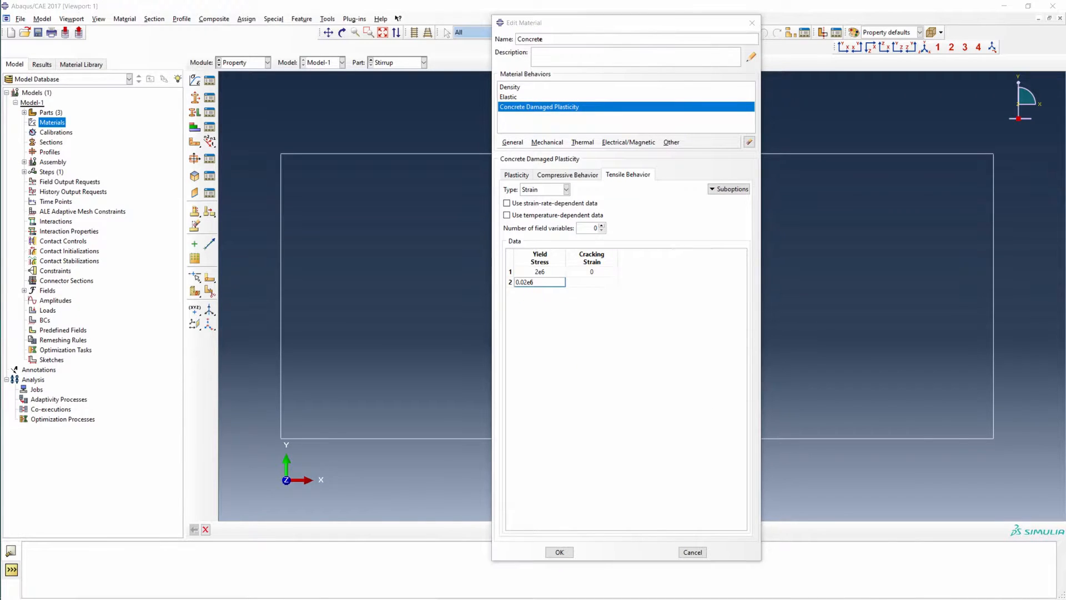
{"action": "left_click", "coordinate": [588, 282]}
{"action": "type", "text": "0.000943396"}
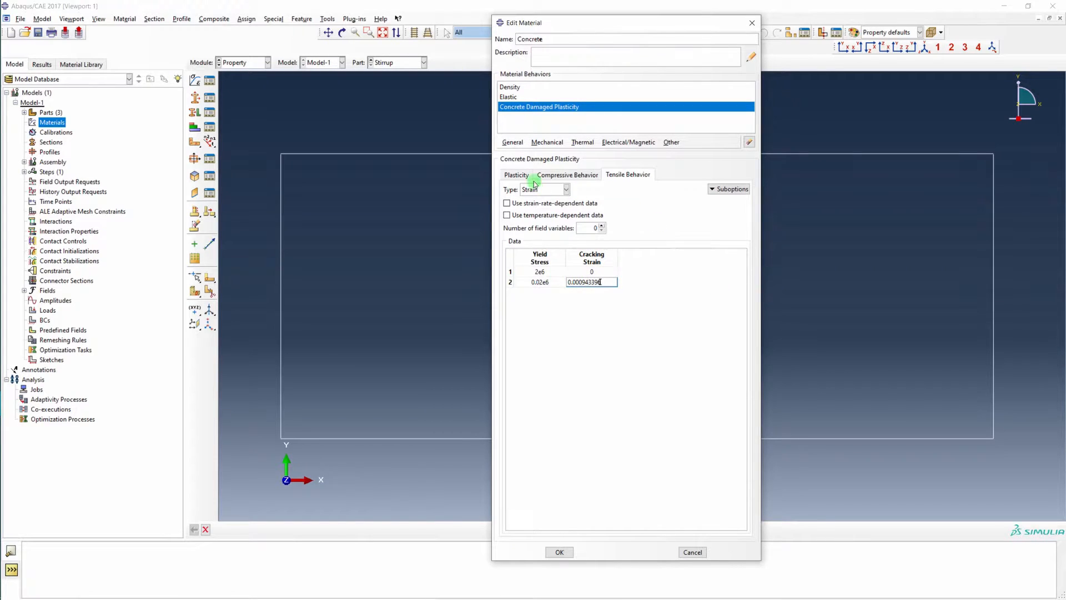
Check the compressive and tensile behavior data and save the Concrete material
{"action": "left_click", "coordinate": [556, 175]}
{"action": "left_click", "coordinate": [628, 174]}
{"action": "left_click", "coordinate": [577, 175]}
{"action": "left_click", "coordinate": [627, 174]}
{"action": "left_click", "coordinate": [597, 177]}
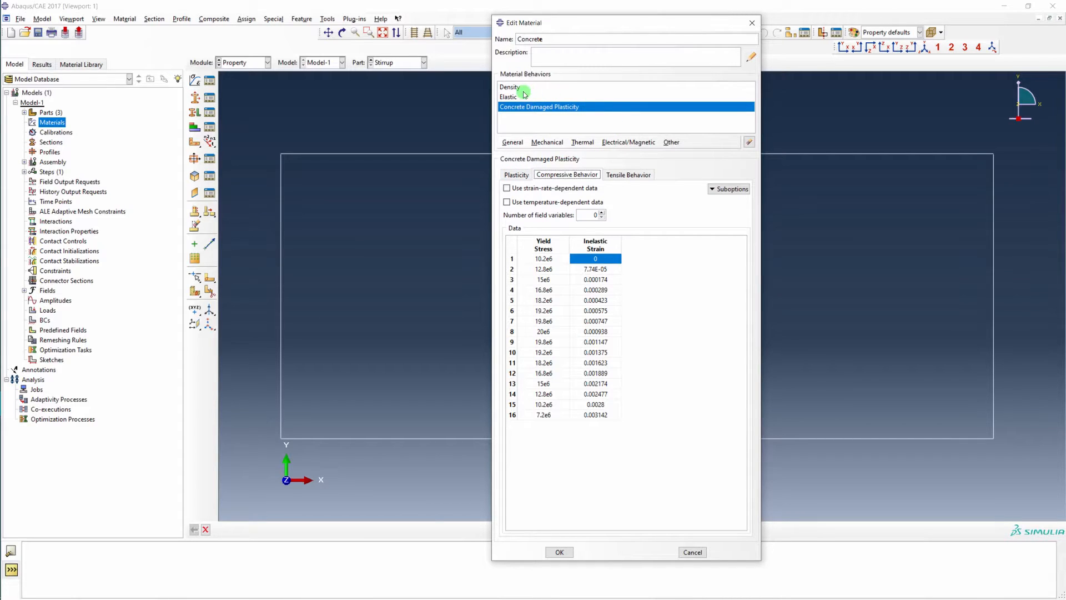
{"action": "left_click", "coordinate": [559, 552]}
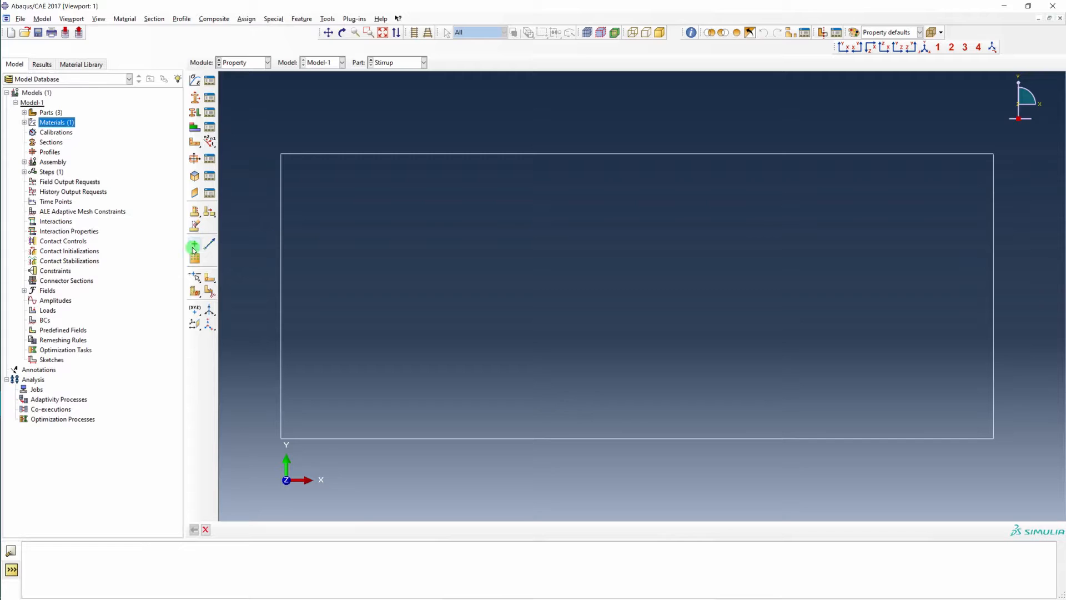
Create a material named Steel with a mass density of 7800
{"action": "double_click", "coordinate": [44, 123]}
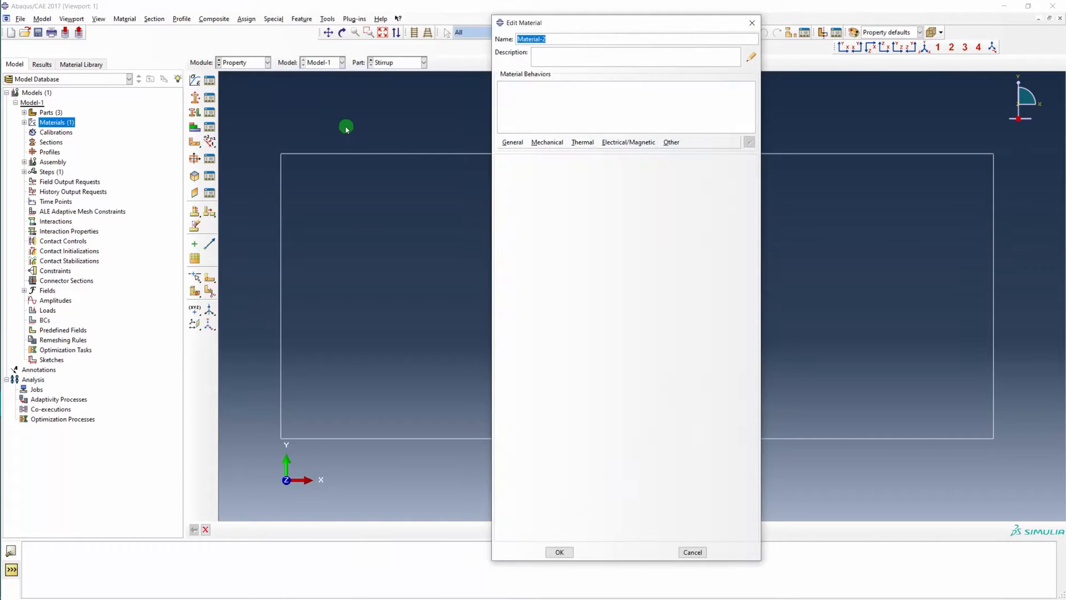
{"action": "type", "text": "Steel"}
{"action": "left_click", "coordinate": [549, 143]}
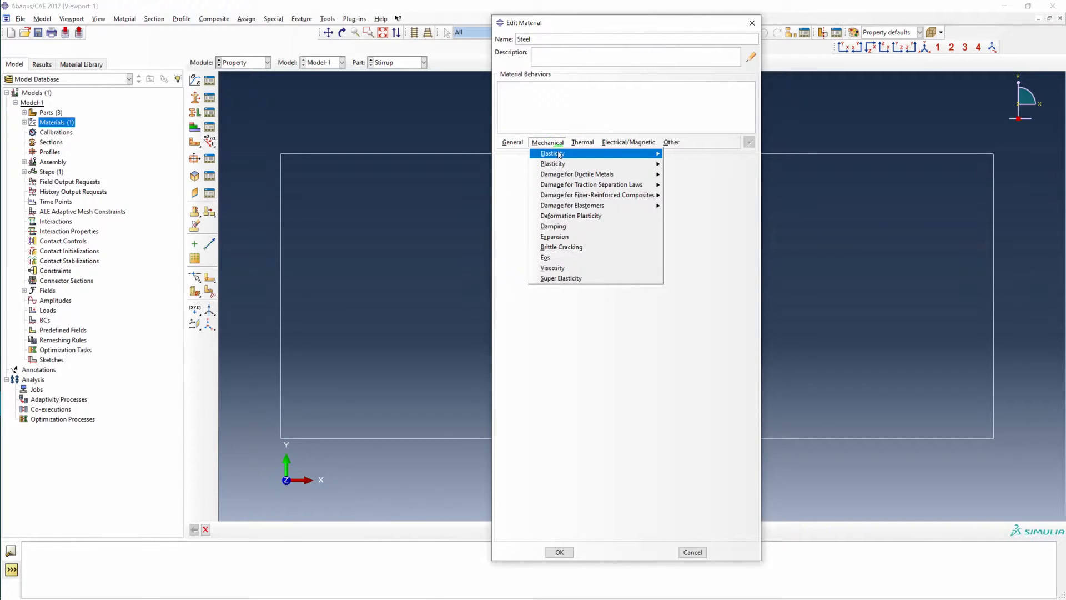
{"action": "left_click", "coordinate": [513, 142]}
{"action": "left_click", "coordinate": [517, 155]}
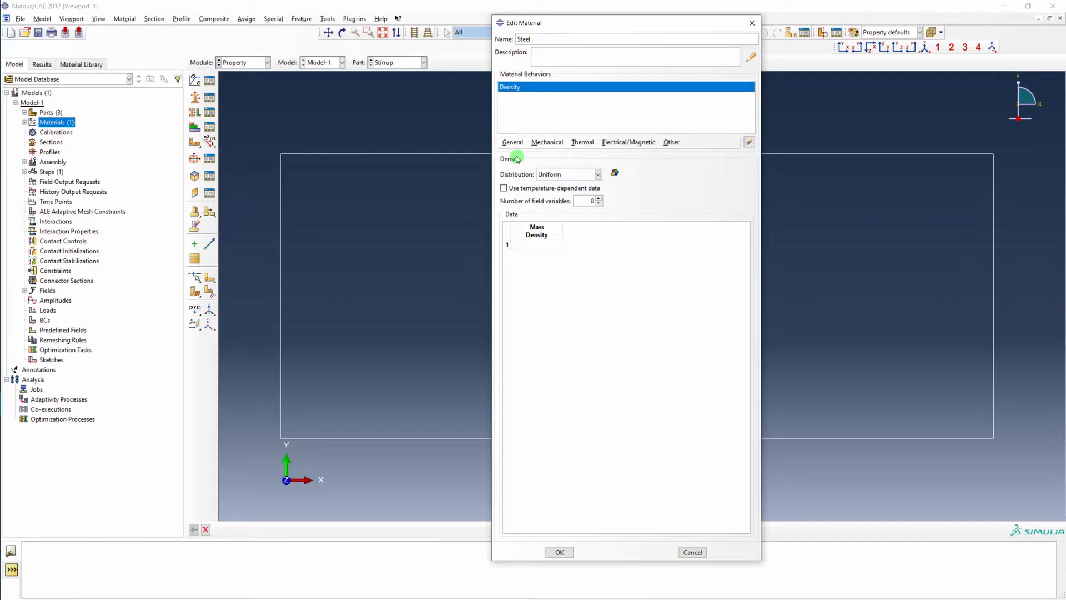
{"action": "left_click", "coordinate": [538, 247]}
{"action": "type", "text": "7800"}
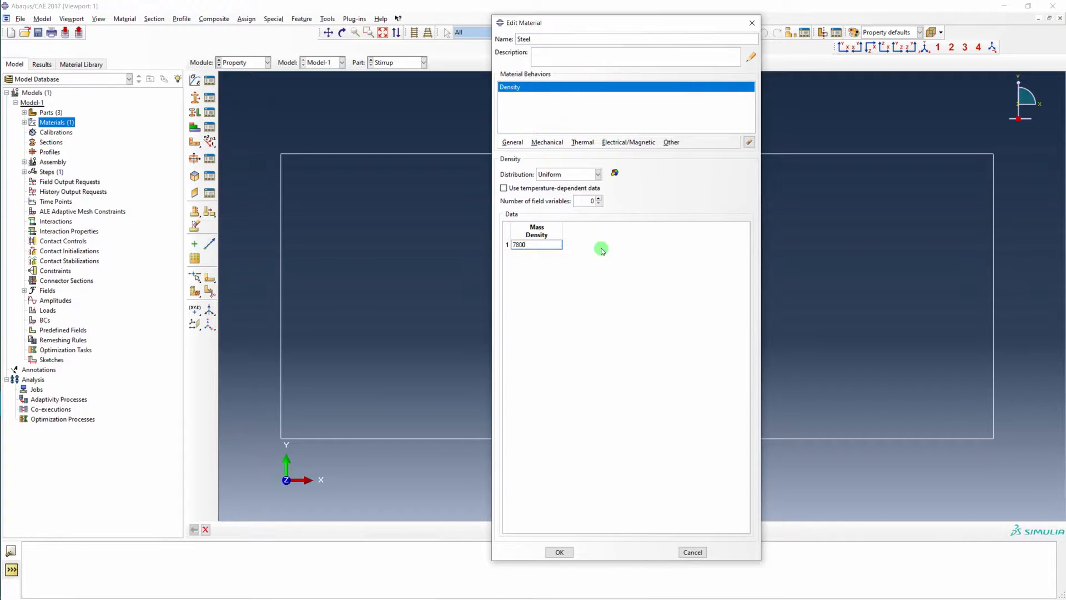
Add isotropic elasticity to Steel with Young's modulus 210e9 and Poisson's ratio 0.3
{"action": "left_click", "coordinate": [547, 143]}
{"action": "mouse_move", "coordinate": [556, 154]}
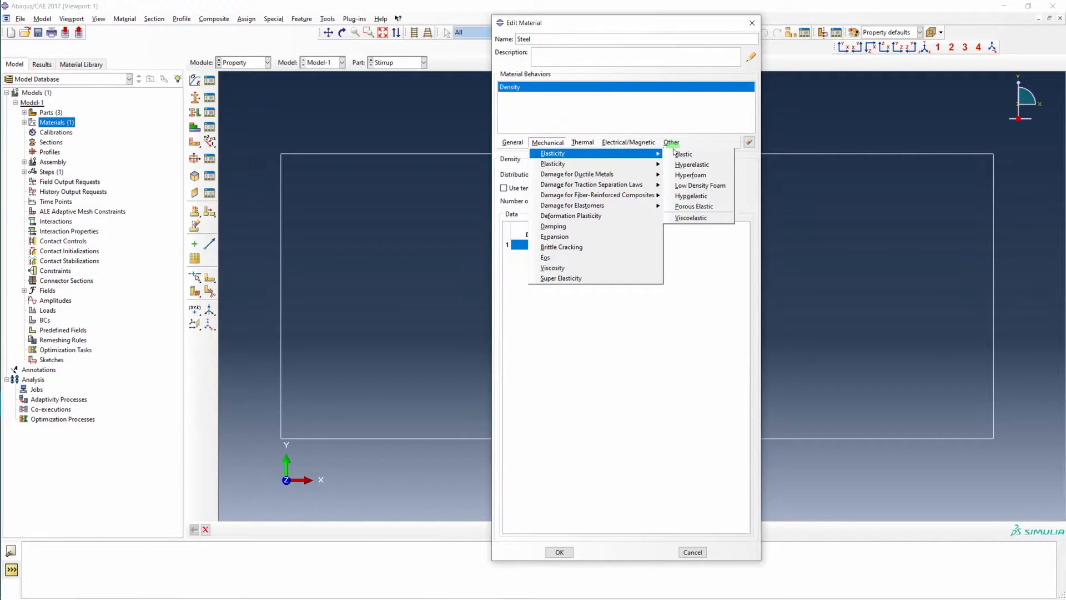
{"action": "left_click", "coordinate": [689, 153]}
{"action": "left_click", "coordinate": [545, 284]}
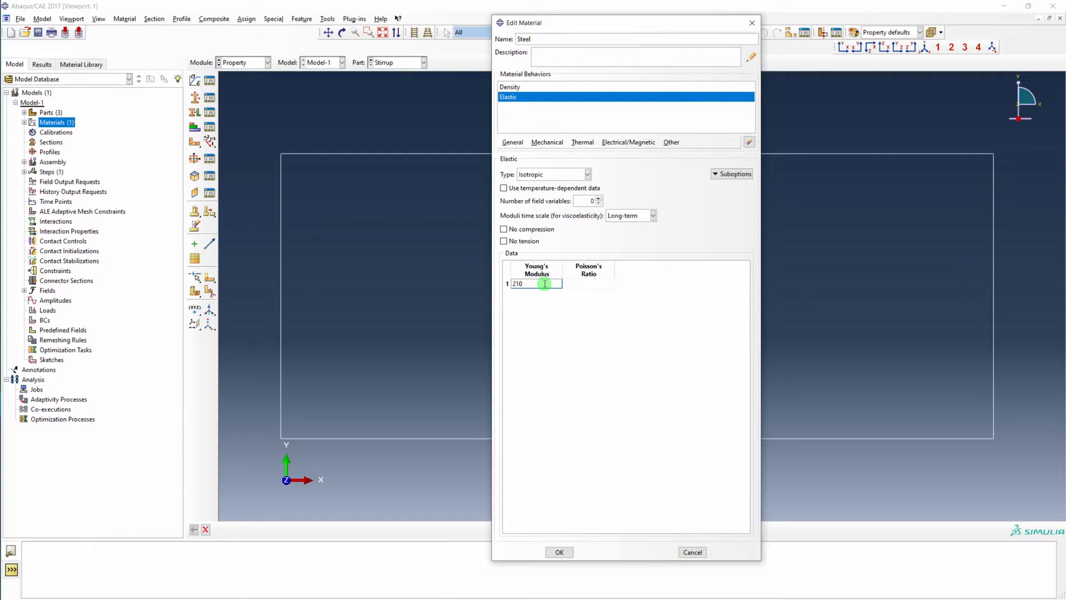
{"action": "type", "text": "210e9"}
{"action": "left_click", "coordinate": [591, 284]}
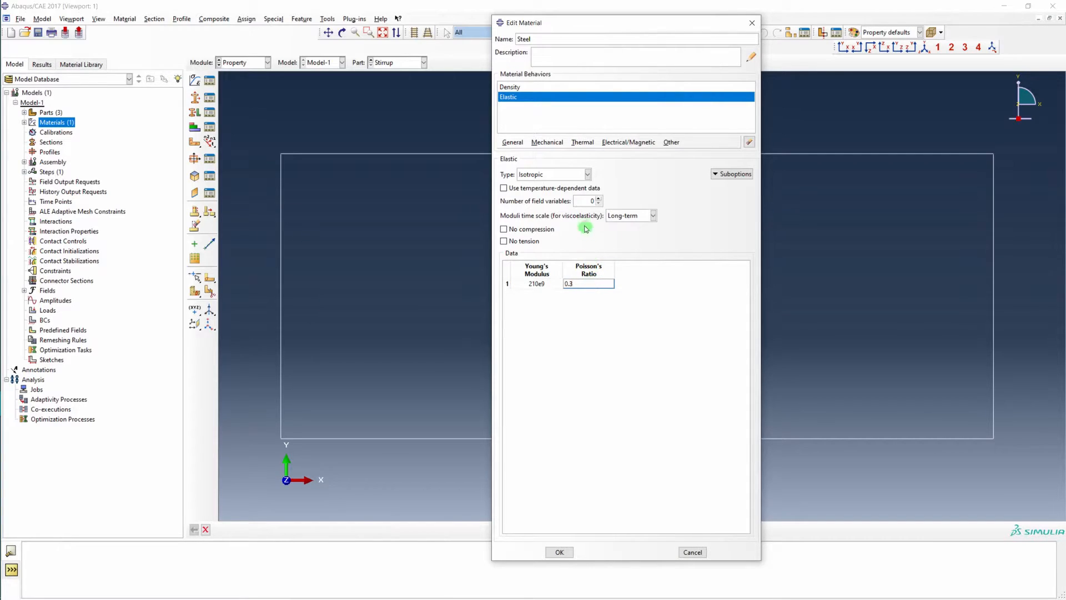
Add plasticity to Steel with yield stress 280e6 and plastic strain 0 in the first row, clearing the misplaced entries below it
{"action": "left_click", "coordinate": [559, 146]}
{"action": "mouse_move", "coordinate": [572, 165]}
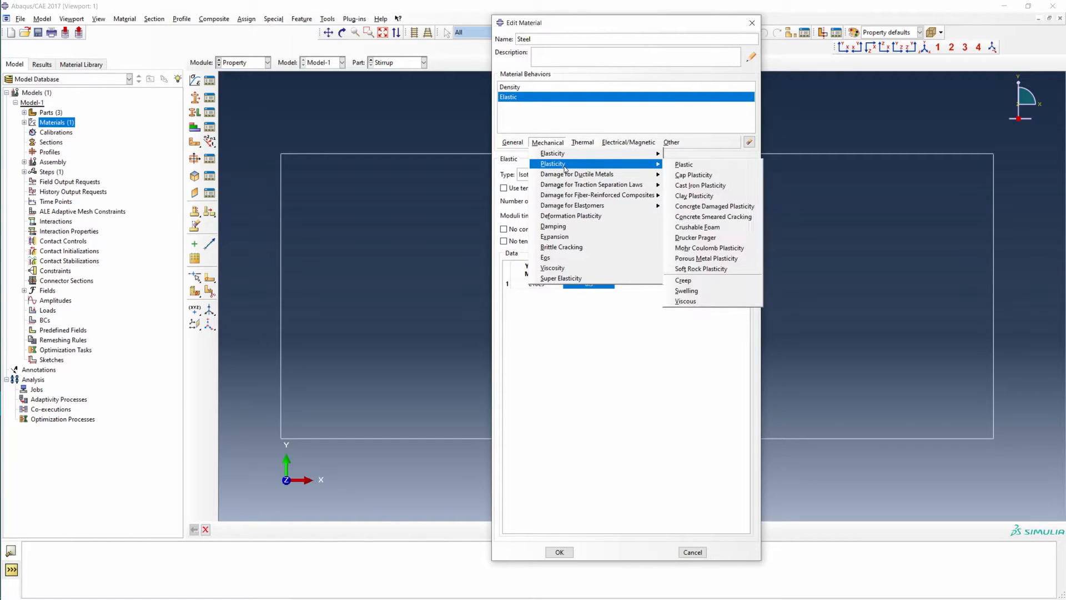
{"action": "left_click", "coordinate": [706, 165]}
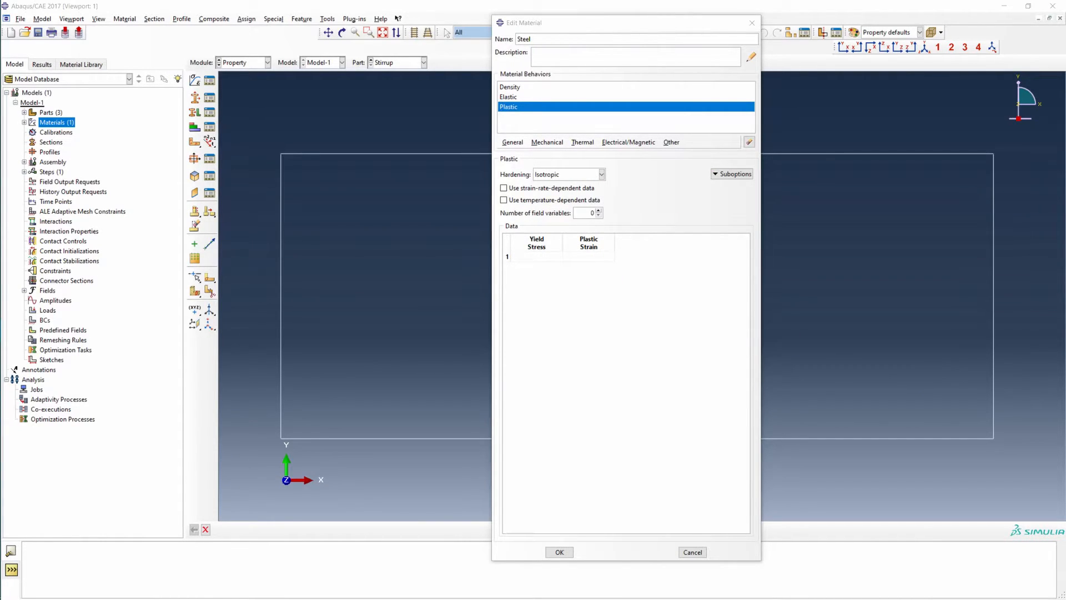
{"action": "left_click", "coordinate": [535, 256]}
{"action": "type", "text": "280e6  370e6"}
{"action": "left_click", "coordinate": [588, 256]}
{"action": "left_click", "coordinate": [550, 278]}
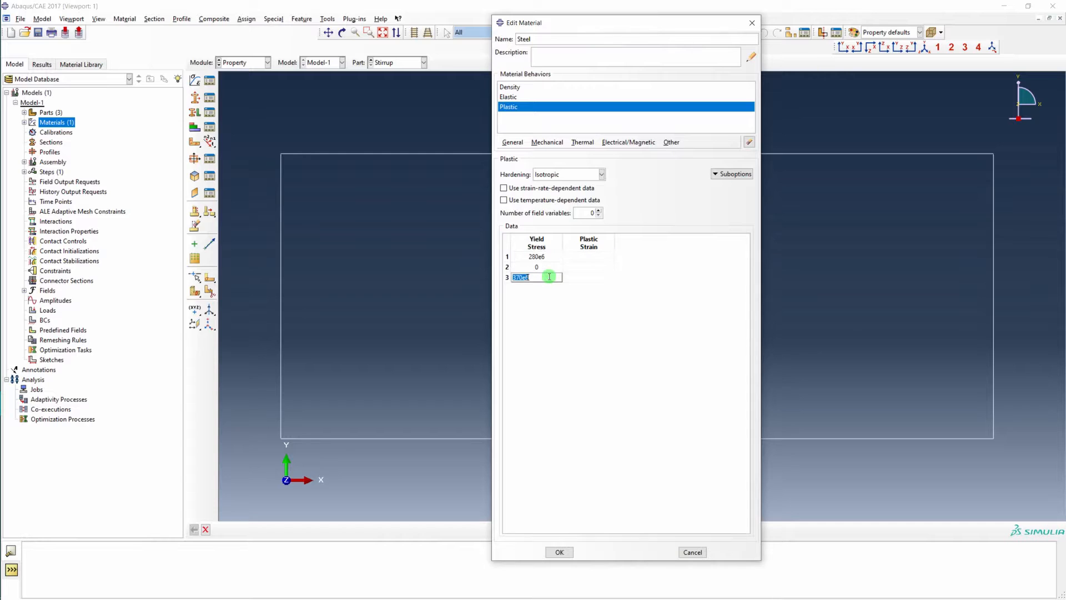
{"action": "key", "text": "Delete"}
{"action": "left_click", "coordinate": [583, 256]}
{"action": "left_click", "coordinate": [540, 268]}
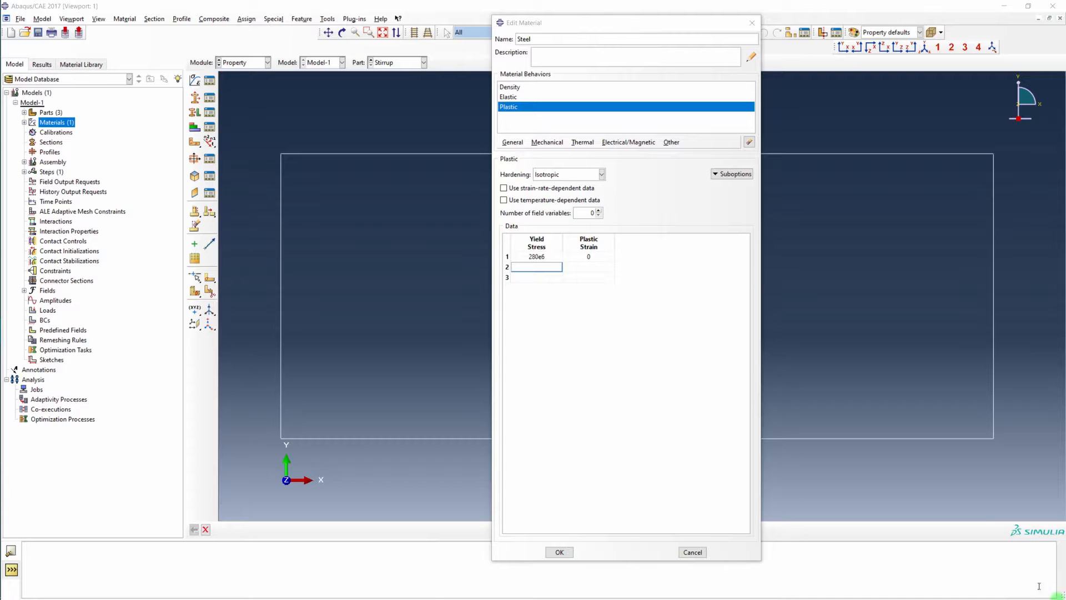
Fill the second row of Steel's plastic data with yield stress 370e6 and plastic strain 0.1
{"action": "left_click", "coordinate": [532, 268]}
{"action": "type", "text": "370e6"}
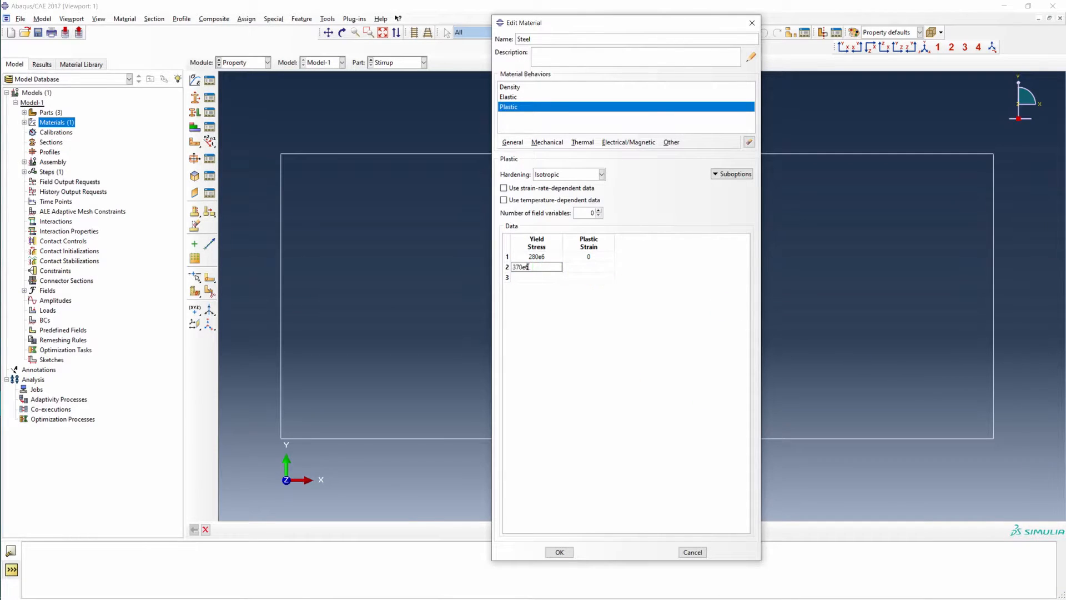
{"action": "left_click", "coordinate": [601, 269]}
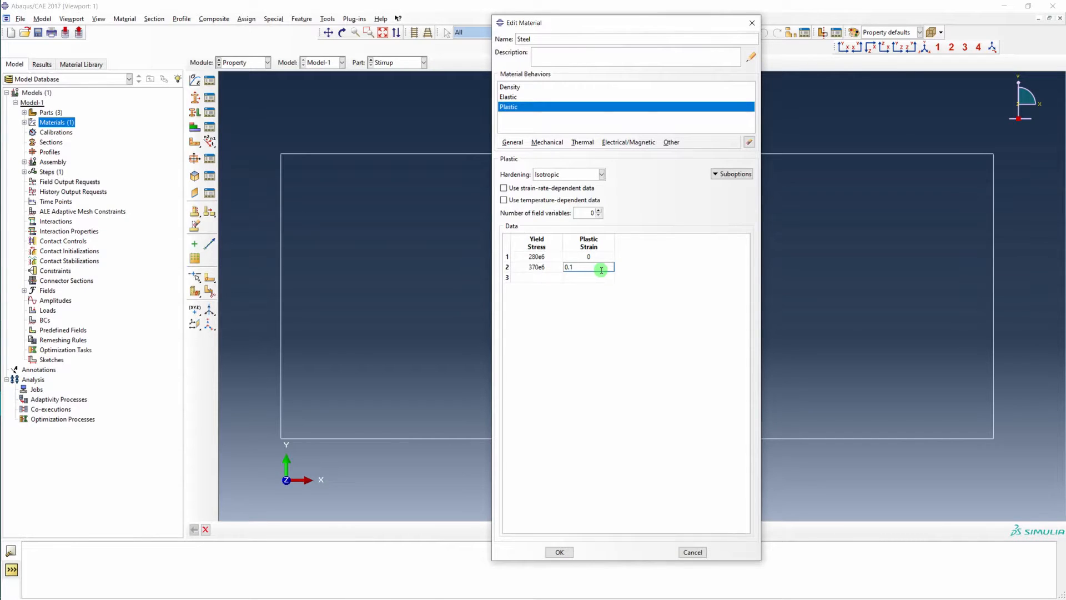
Delete the empty third row of the plastic data and save the Steel material
{"action": "left_click", "coordinate": [537, 277]}
{"action": "right_click", "coordinate": [600, 278]}
{"action": "left_click", "coordinate": [600, 278]}
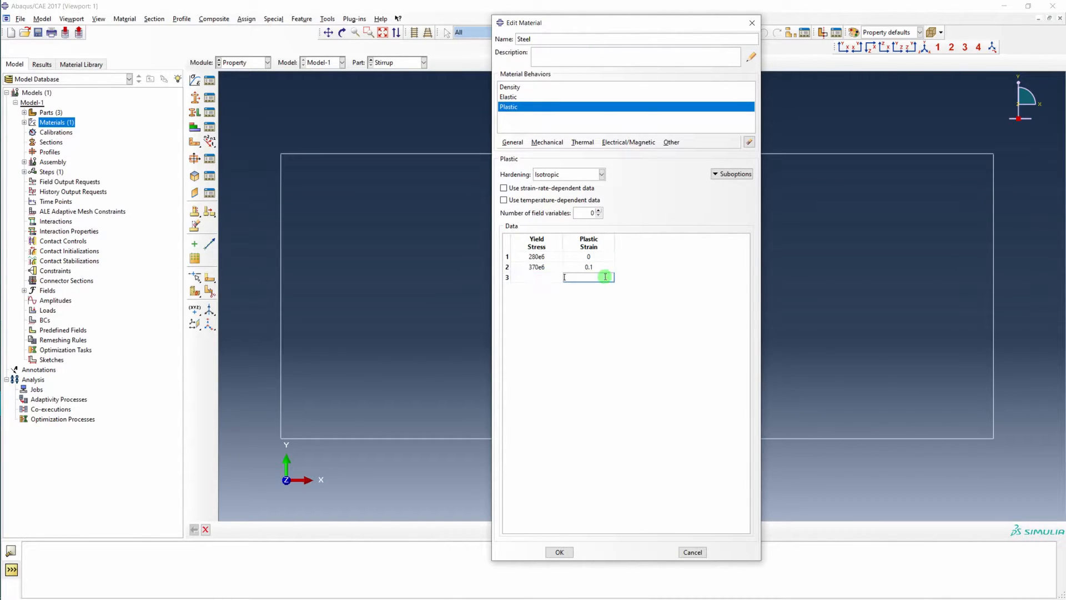
{"action": "left_click", "coordinate": [507, 278]}
{"action": "right_click", "coordinate": [507, 278]}
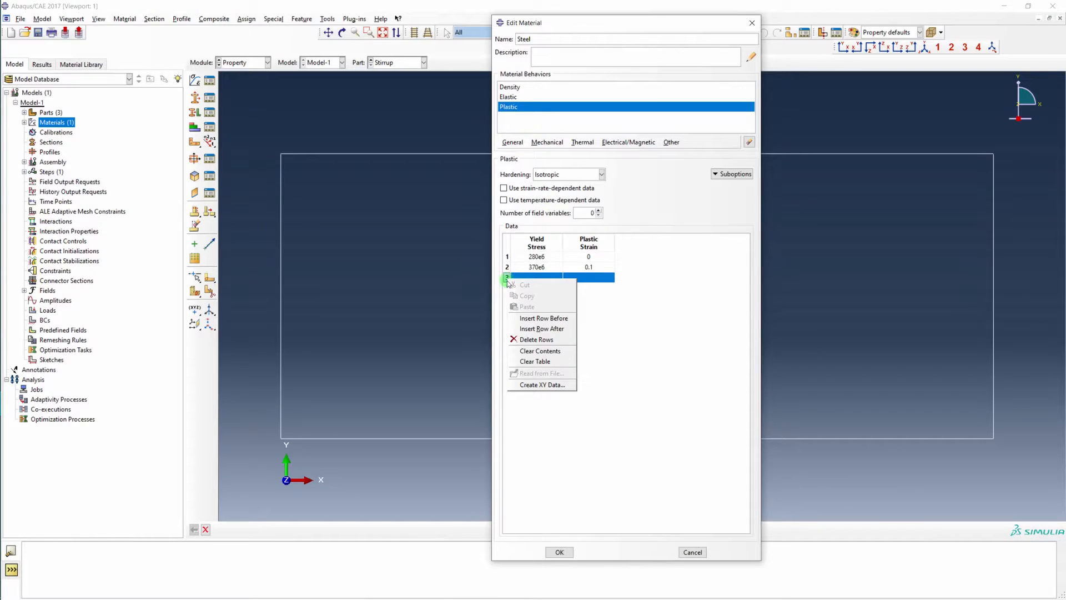
{"action": "left_click", "coordinate": [554, 339]}
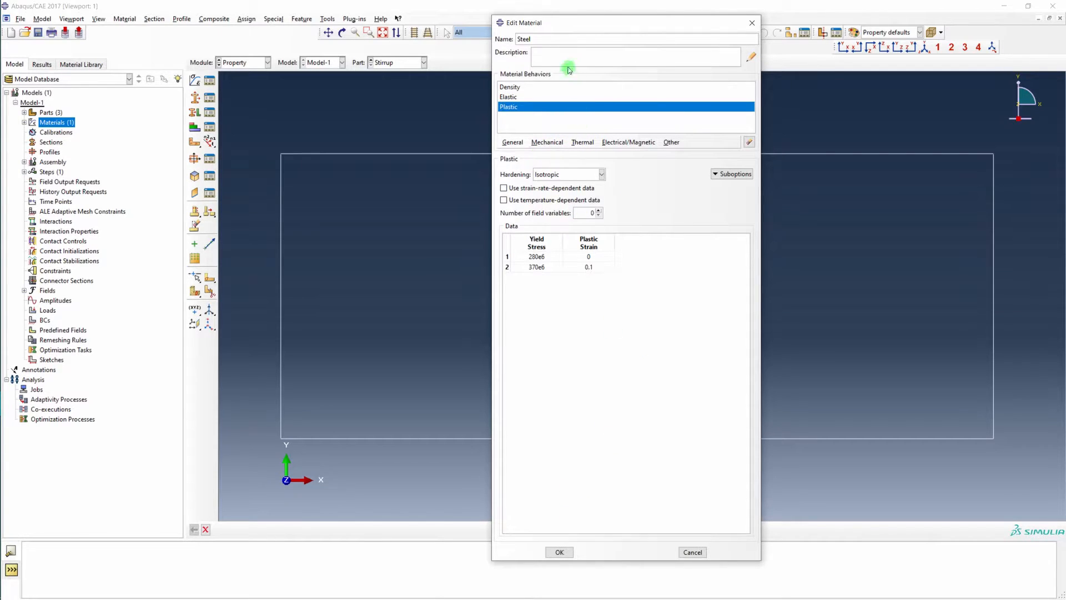
{"action": "left_click", "coordinate": [559, 552]}
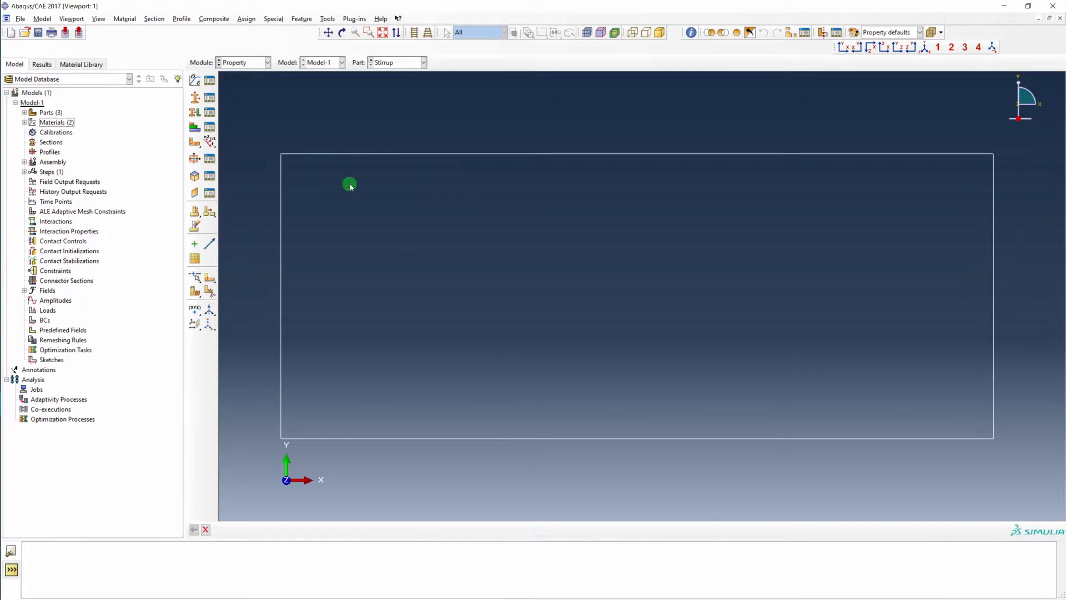
Create a solid homogeneous section named Concrete that uses the Concrete material
{"action": "left_click", "coordinate": [267, 63]}
{"action": "left_click", "coordinate": [267, 64]}
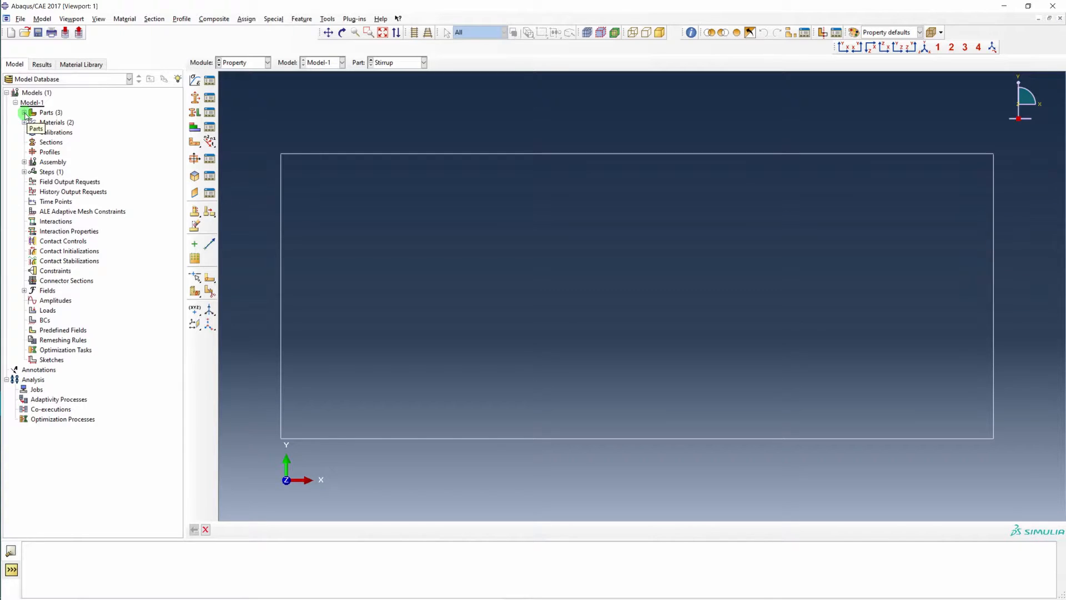
{"action": "left_click", "coordinate": [194, 99]}
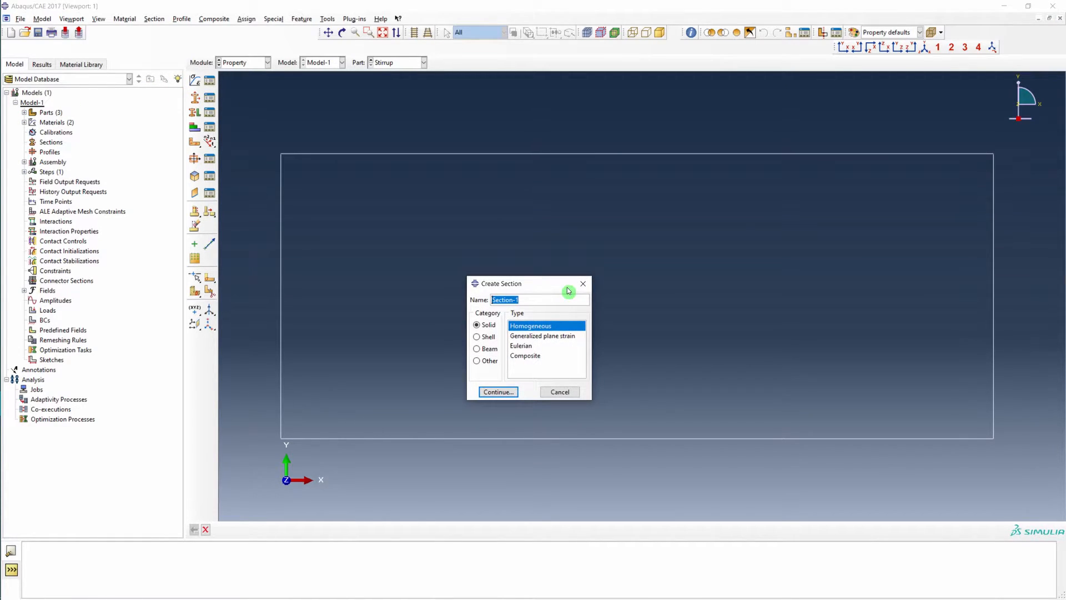
{"action": "type", "text": "Concrete"}
{"action": "left_click", "coordinate": [507, 392]}
{"action": "left_click_drag", "start_coordinate": [508, 433], "coordinate": [526, 279]}
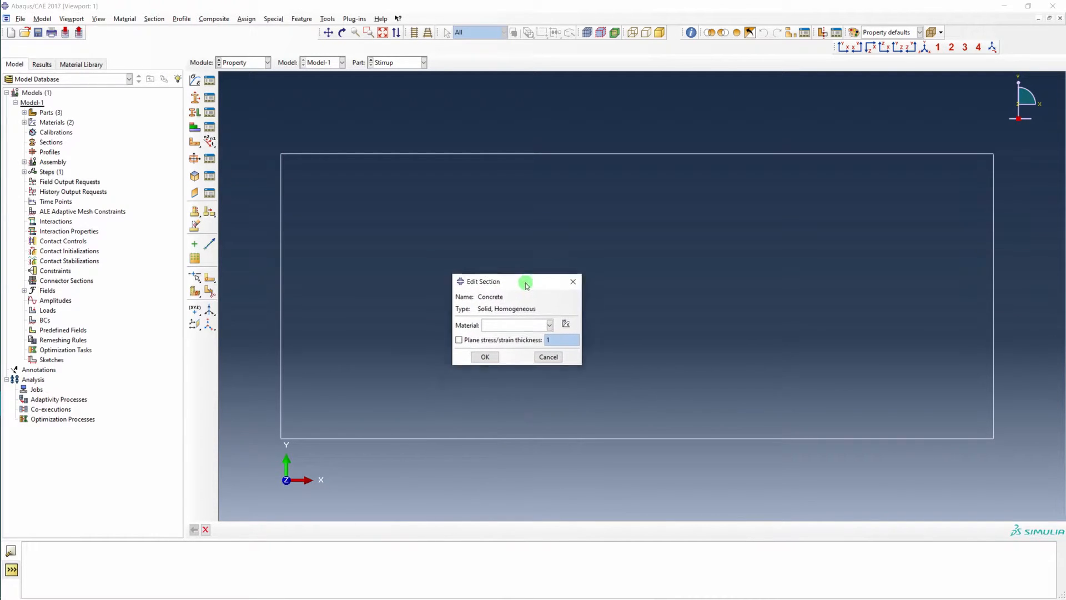
{"action": "left_click", "coordinate": [530, 323]}
{"action": "left_click", "coordinate": [518, 334]}
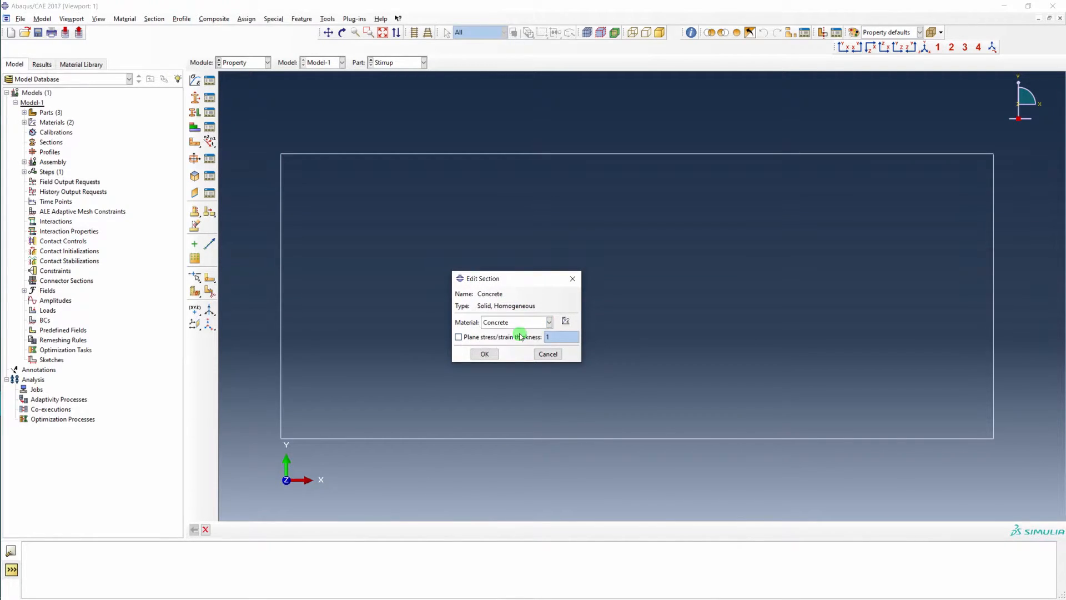
{"action": "left_click", "coordinate": [485, 354]}
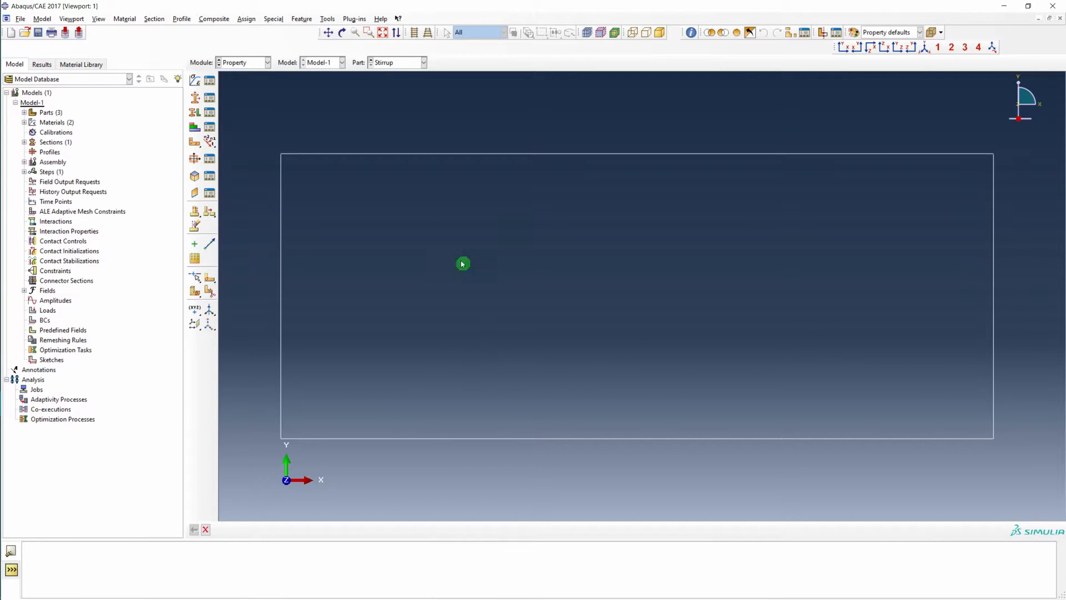
Create a beam-category truss section named Rebar with material Steel and cross-sectional area 0.000815
{"action": "left_click", "coordinate": [195, 102]}
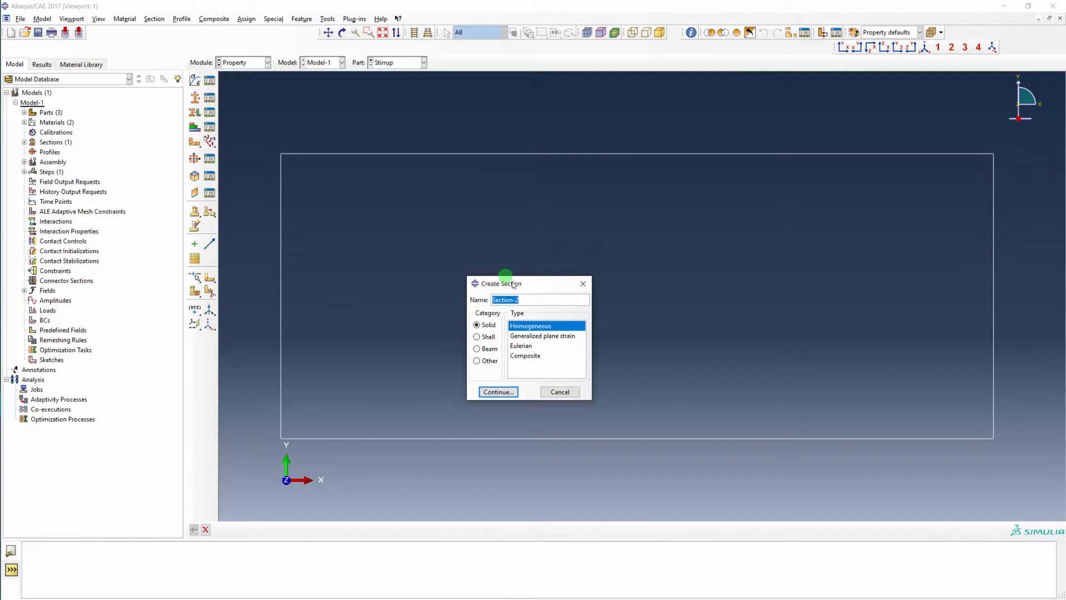
{"action": "type", "text": "Rebar"}
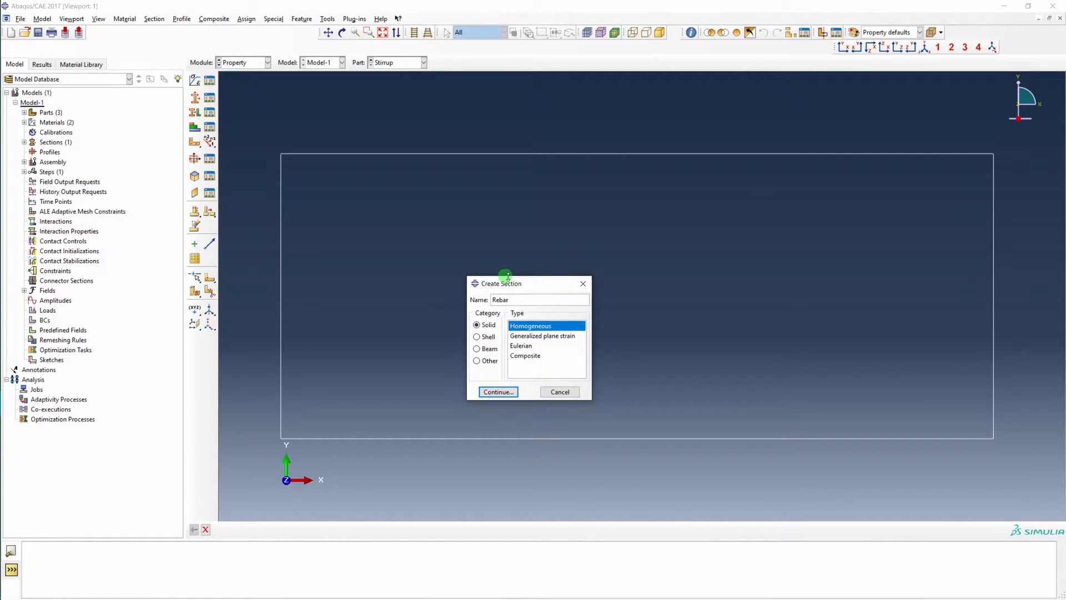
{"action": "left_click", "coordinate": [491, 351]}
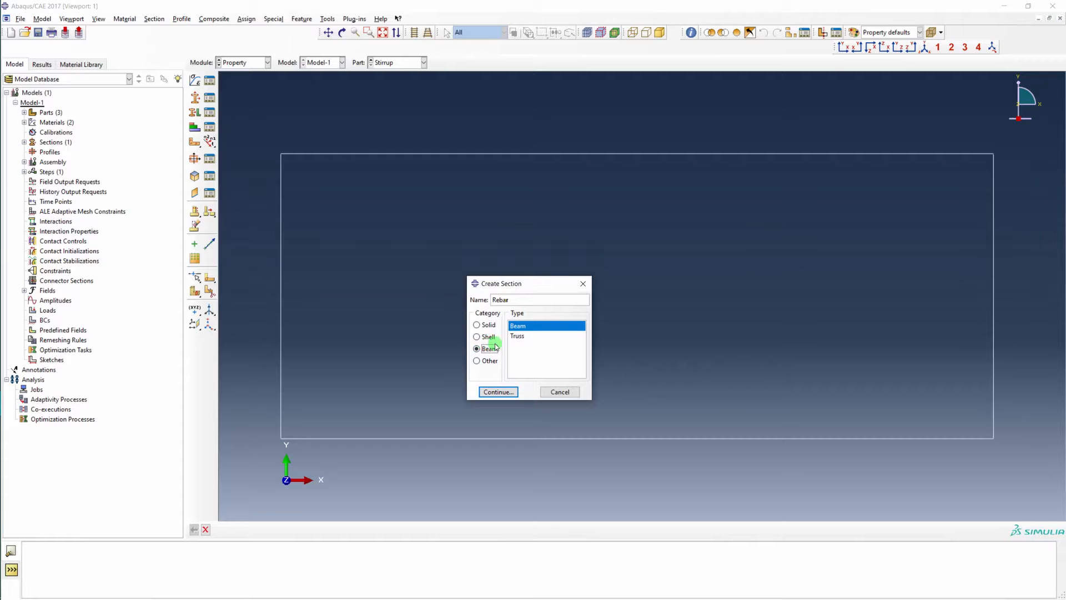
{"action": "left_click", "coordinate": [522, 336]}
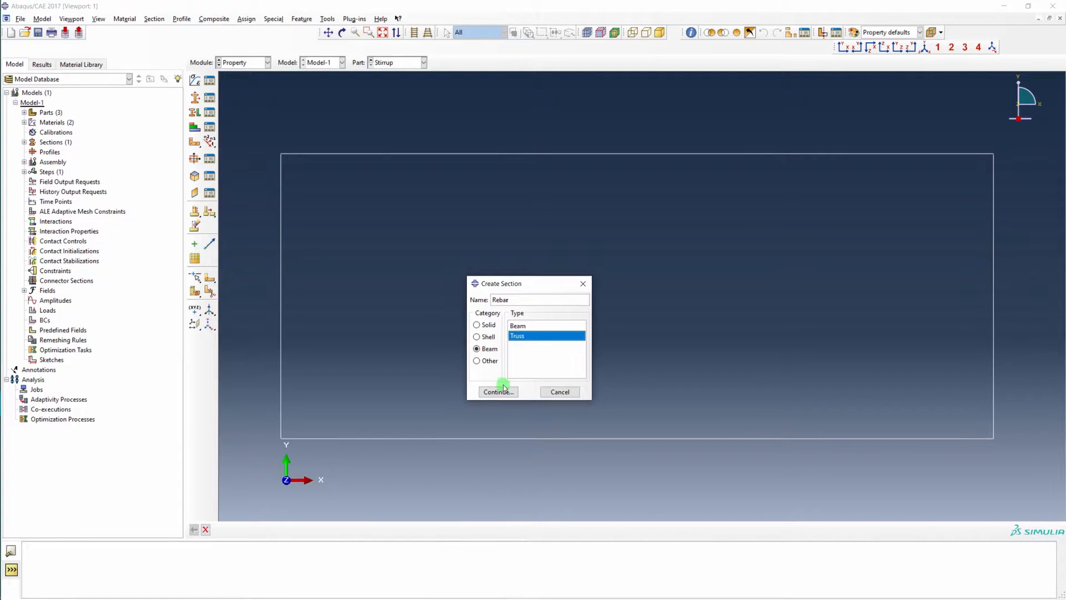
{"action": "left_click", "coordinate": [509, 392]}
{"action": "left_click", "coordinate": [502, 315]}
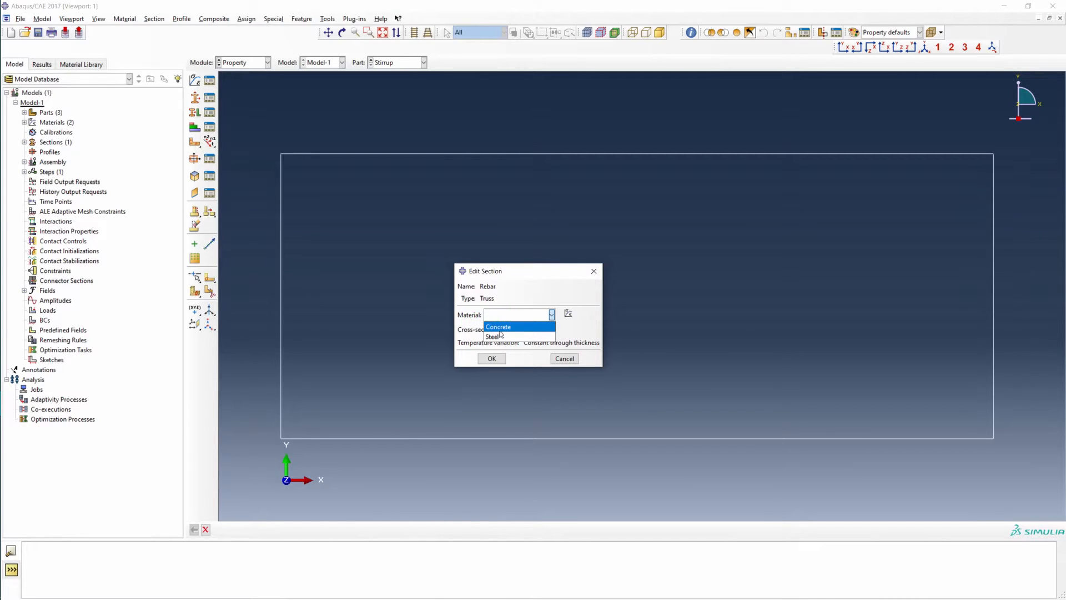
{"action": "left_click", "coordinate": [503, 336]}
{"action": "left_click_drag", "start_coordinate": [533, 329], "coordinate": [499, 326]}
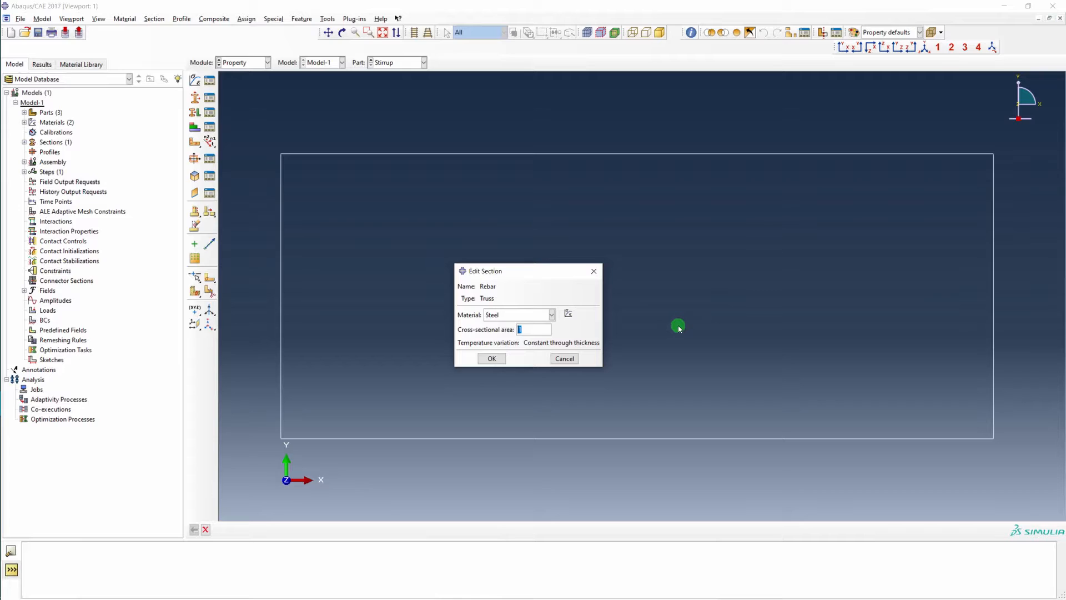
{"action": "type", "text": "0.000815"}
{"action": "double_click", "coordinate": [531, 330]}
{"action": "left_click", "coordinate": [500, 359]}
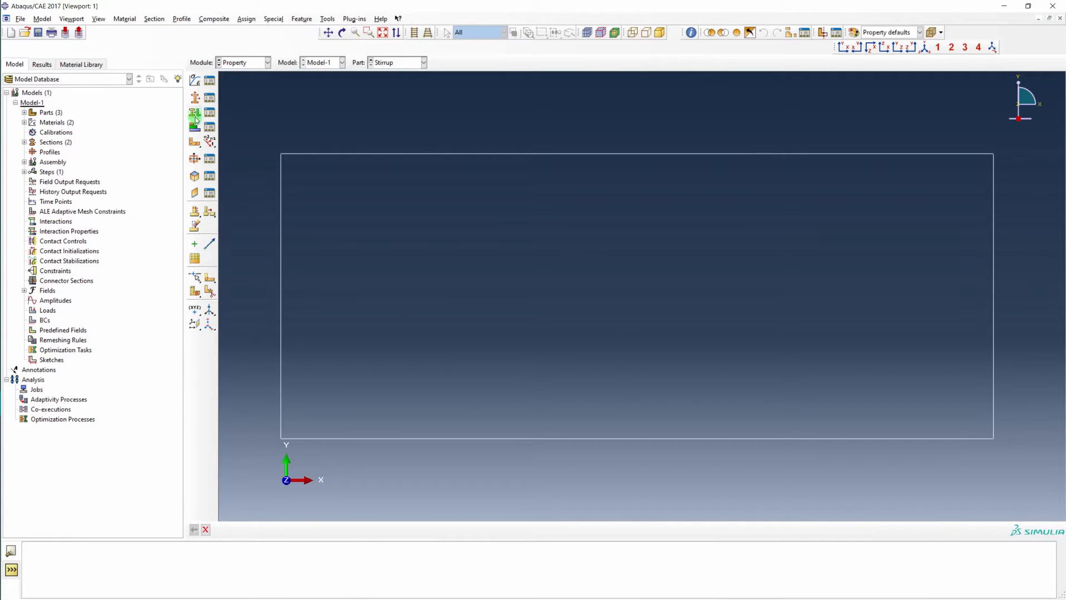
Create a beam-category truss section named Stirrups with material Steel and cross-sectional area 87
{"action": "left_click", "coordinate": [194, 97]}
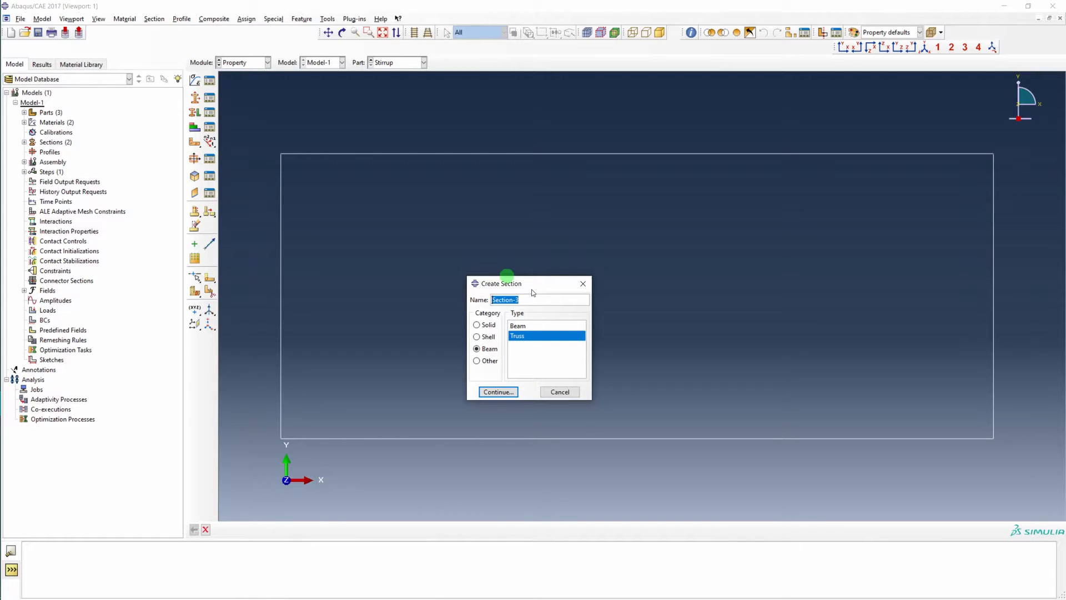
{"action": "type", "text": "Stirrups"}
{"action": "left_click", "coordinate": [487, 348]}
{"action": "left_click", "coordinate": [518, 335]}
{"action": "left_click", "coordinate": [500, 392]}
{"action": "left_click", "coordinate": [524, 315]}
{"action": "left_click", "coordinate": [513, 337]}
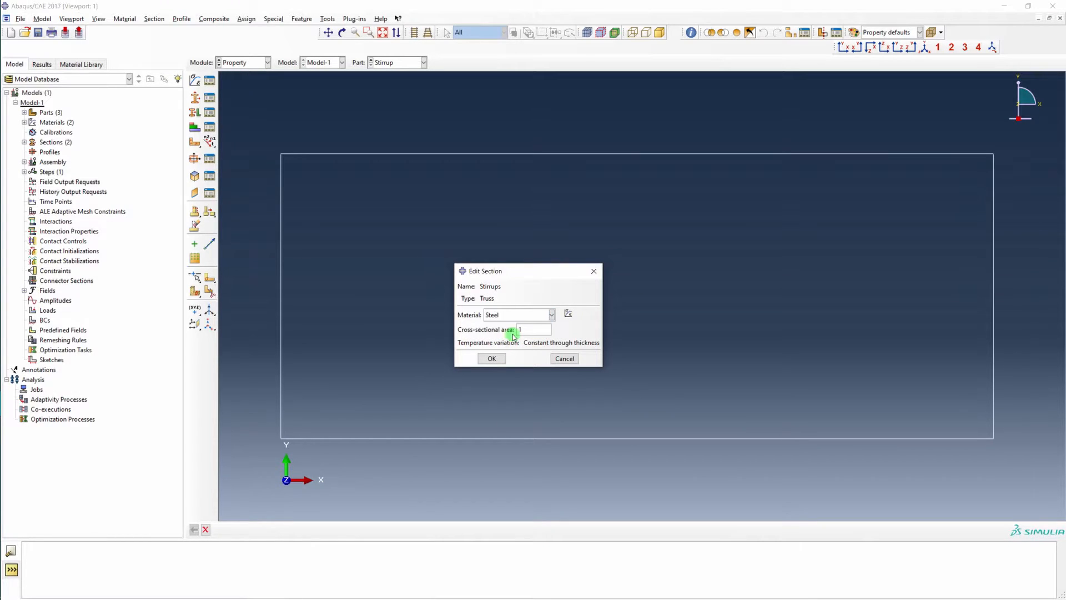
{"action": "left_click_drag", "start_coordinate": [532, 328], "coordinate": [510, 329]}
{"action": "type", "text": "87"}
{"action": "left_click", "coordinate": [489, 361]}
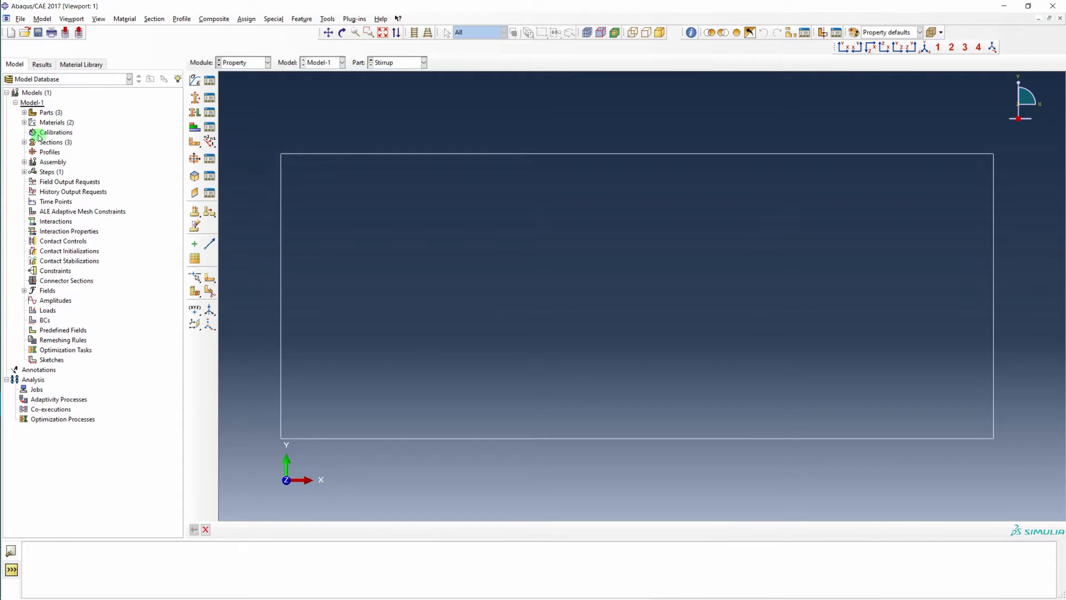
Assign the Concrete section to the whole Concrete Pillar part
{"action": "left_click", "coordinate": [25, 113]}
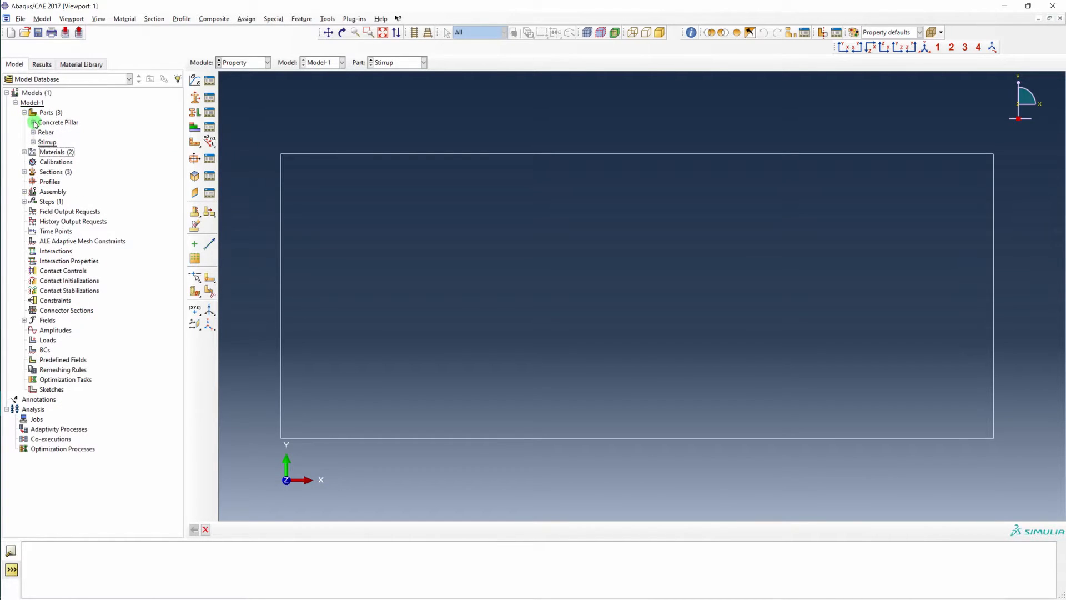
{"action": "left_click", "coordinate": [33, 123]}
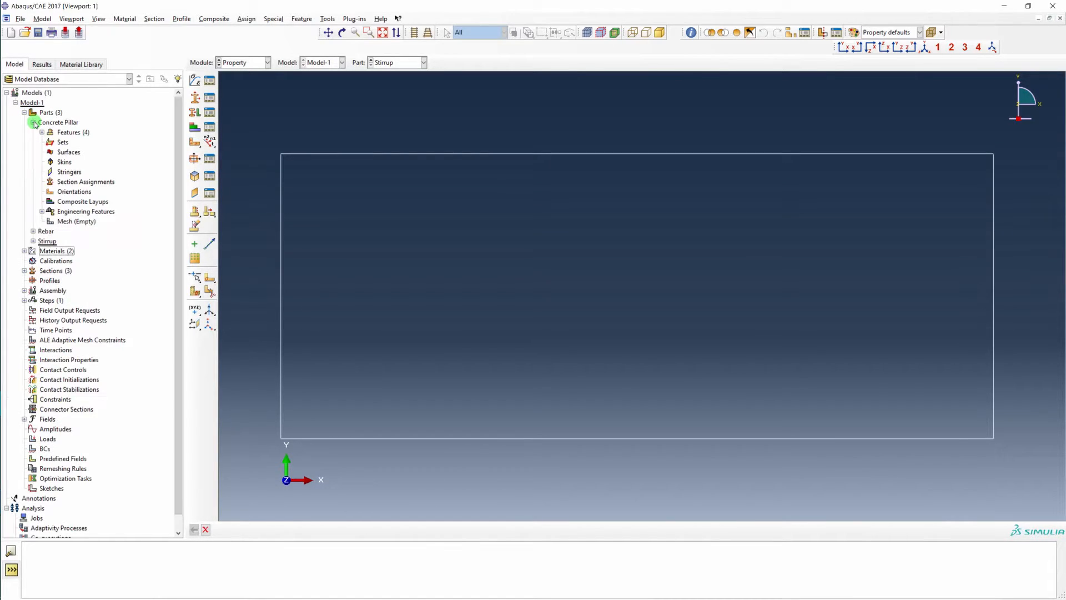
{"action": "left_click", "coordinate": [74, 182]}
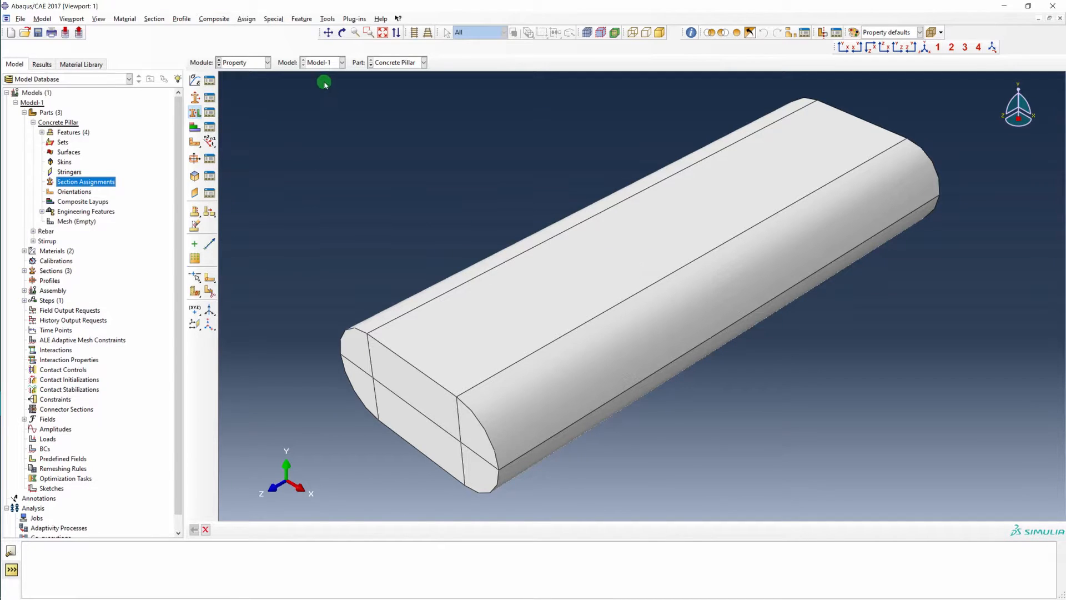
{"action": "double_click", "coordinate": [68, 183]}
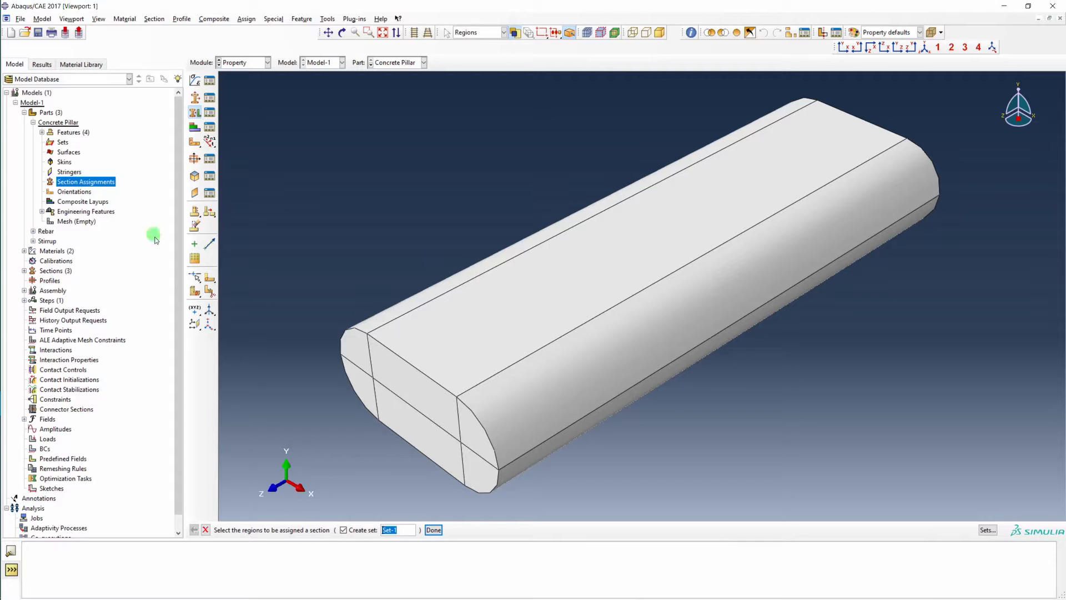
{"action": "left_click_drag", "start_coordinate": [294, 83], "coordinate": [963, 499]}
{"action": "middle_click", "coordinate": [797, 469]}
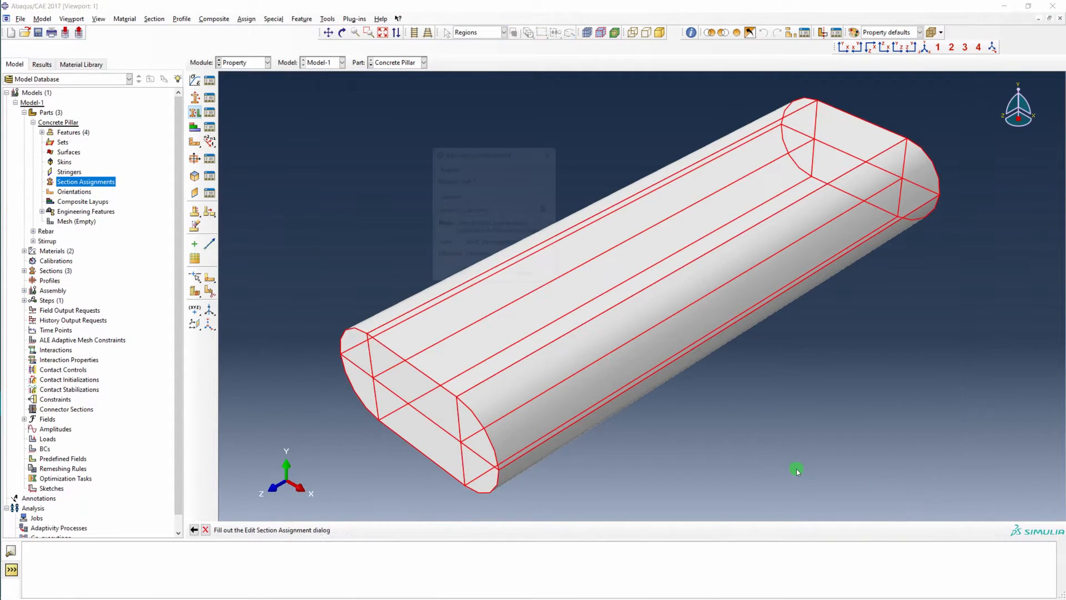
{"action": "left_click", "coordinate": [465, 275]}
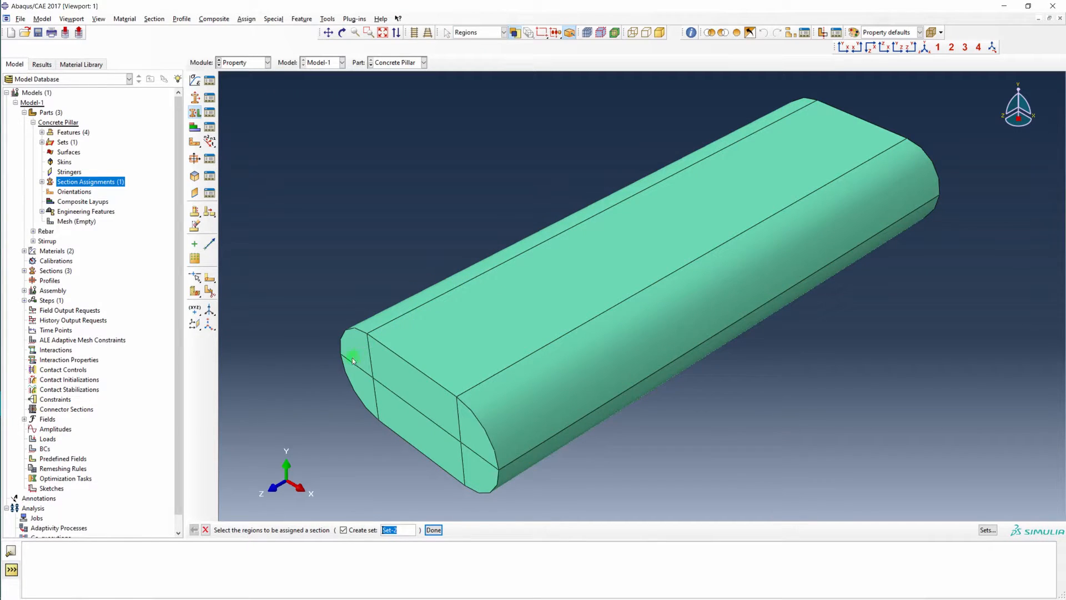
{"action": "middle_click", "coordinate": [298, 319]}
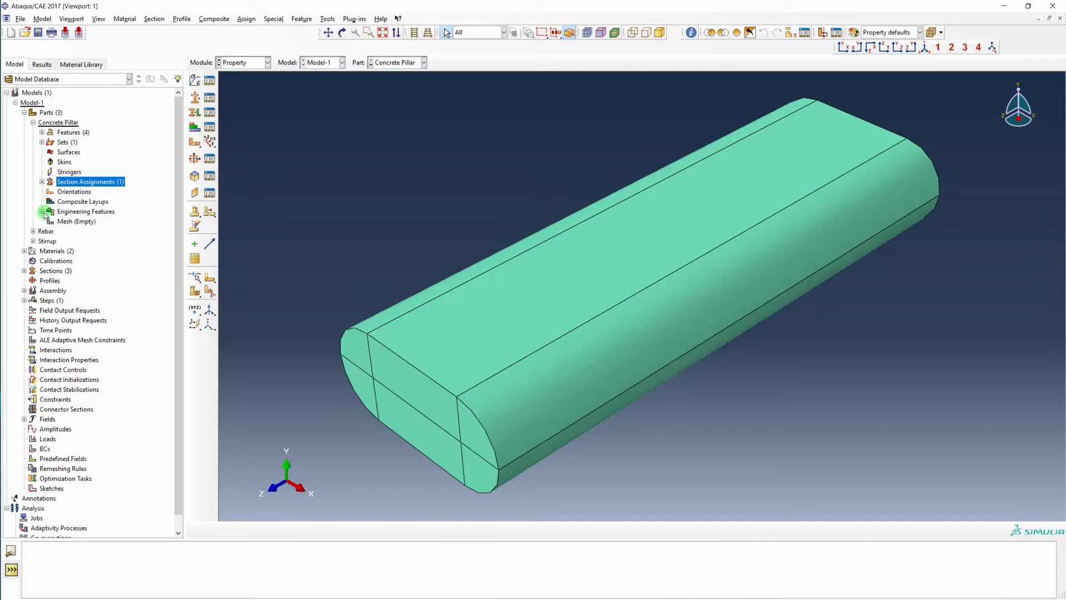
Assign the Rebar truss section to the whole wire of the Rebar part
{"action": "left_click", "coordinate": [32, 231]}
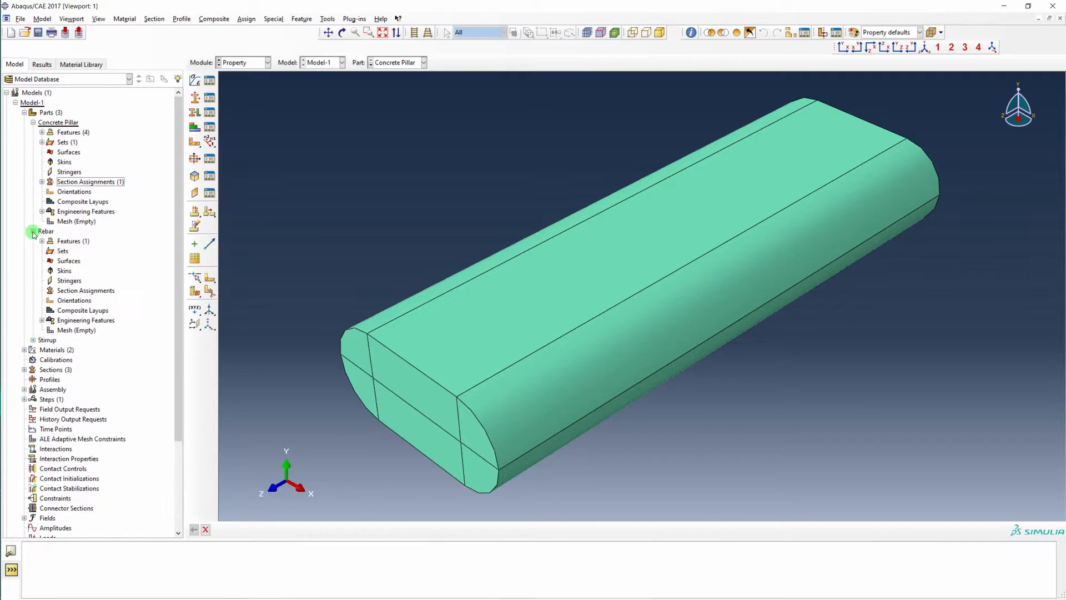
{"action": "double_click", "coordinate": [67, 291]}
{"action": "left_click_drag", "start_coordinate": [599, 76], "coordinate": [700, 517]}
{"action": "middle_click", "coordinate": [747, 407]}
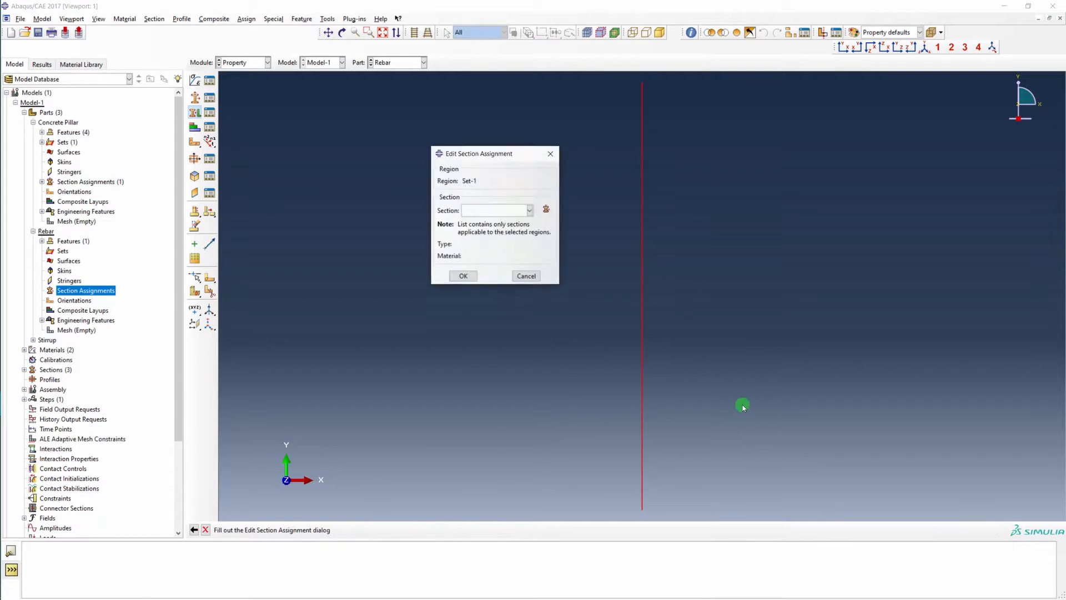
{"action": "left_click", "coordinate": [485, 211]}
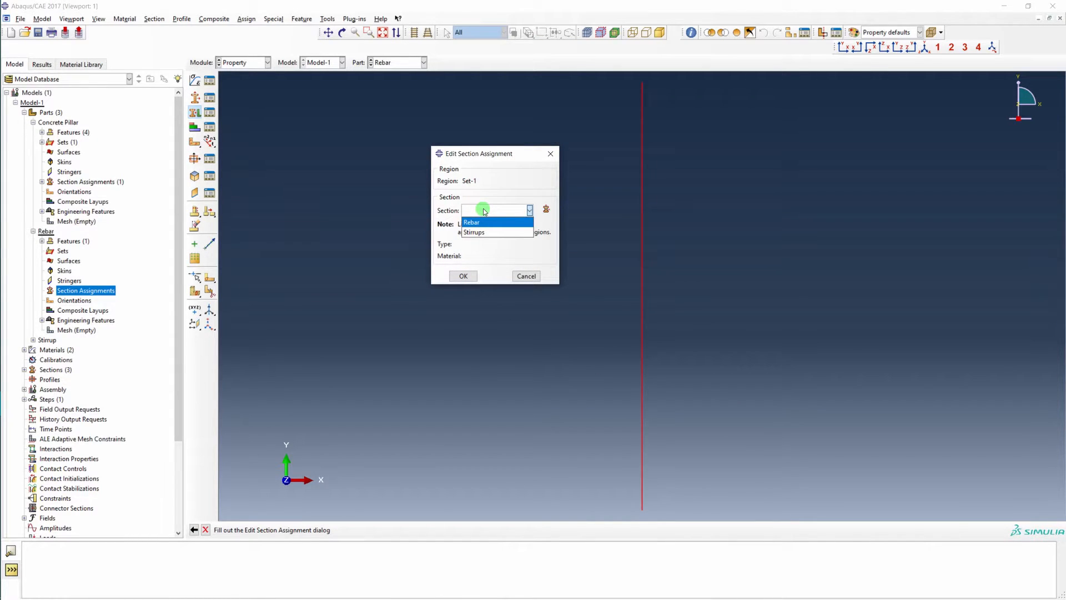
{"action": "left_click", "coordinate": [484, 224]}
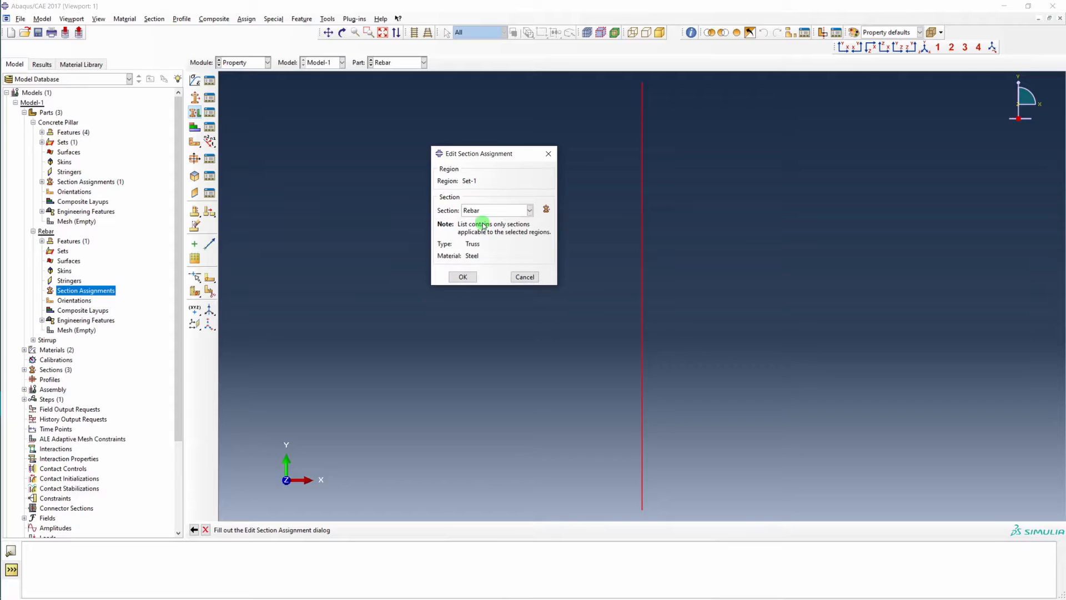
{"action": "left_click", "coordinate": [464, 276]}
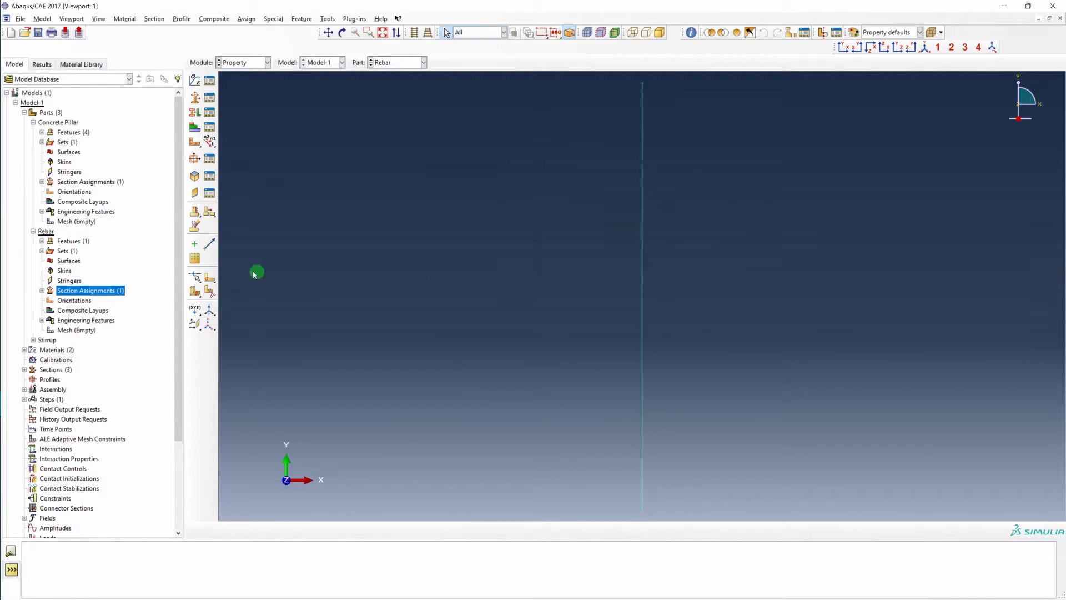
Assign the Stirrups truss section to the full rectangular wire of the Stirrup part
{"action": "left_click", "coordinate": [33, 341]}
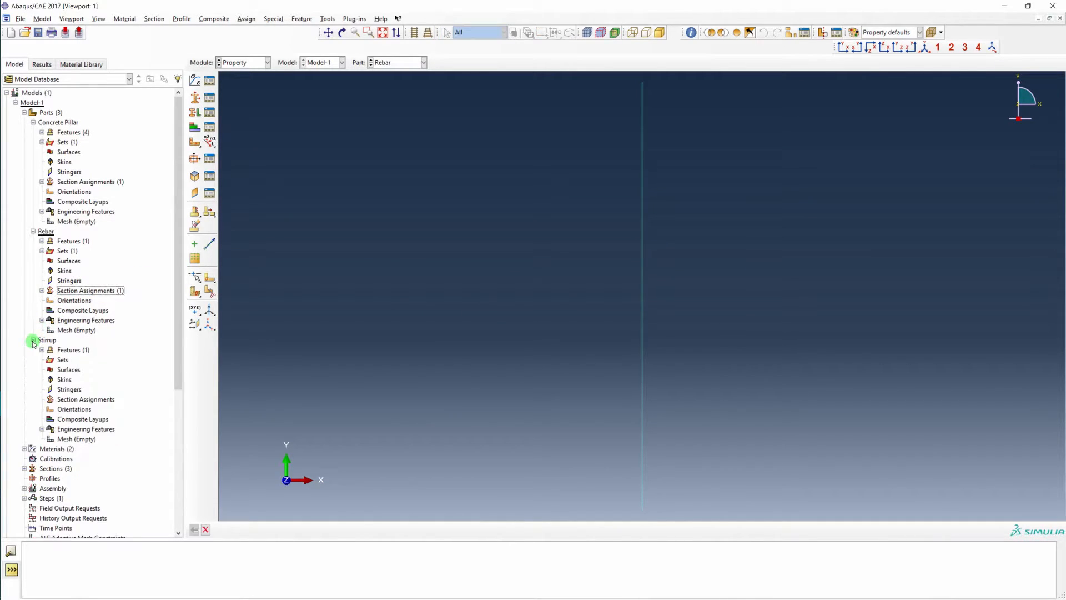
{"action": "double_click", "coordinate": [65, 400]}
{"action": "left_click_drag", "start_coordinate": [230, 120], "coordinate": [1056, 484]}
{"action": "middle_click", "coordinate": [705, 380]}
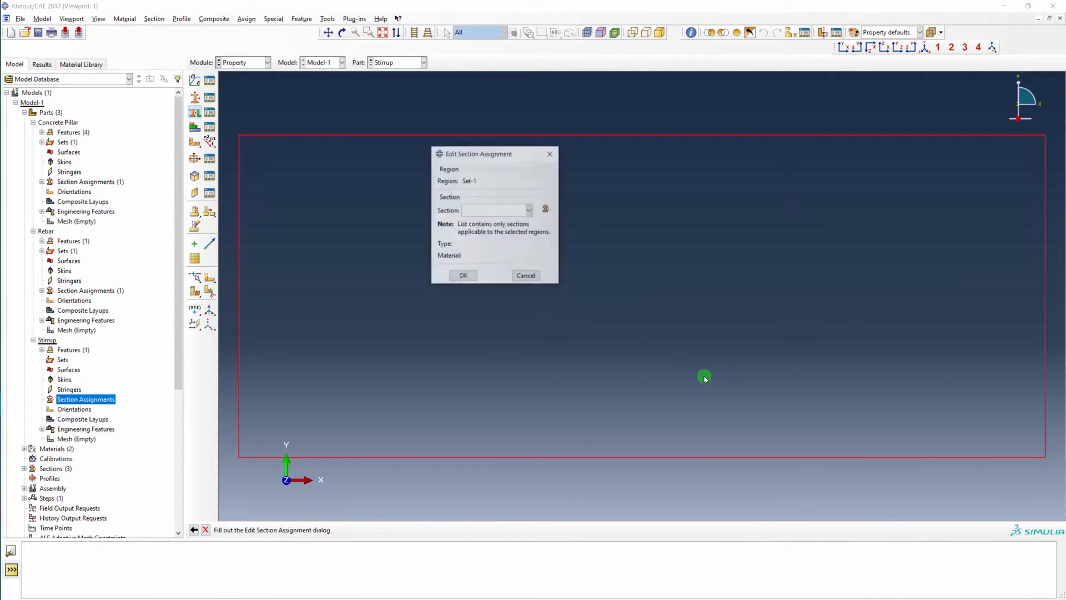
{"action": "left_click", "coordinate": [476, 210]}
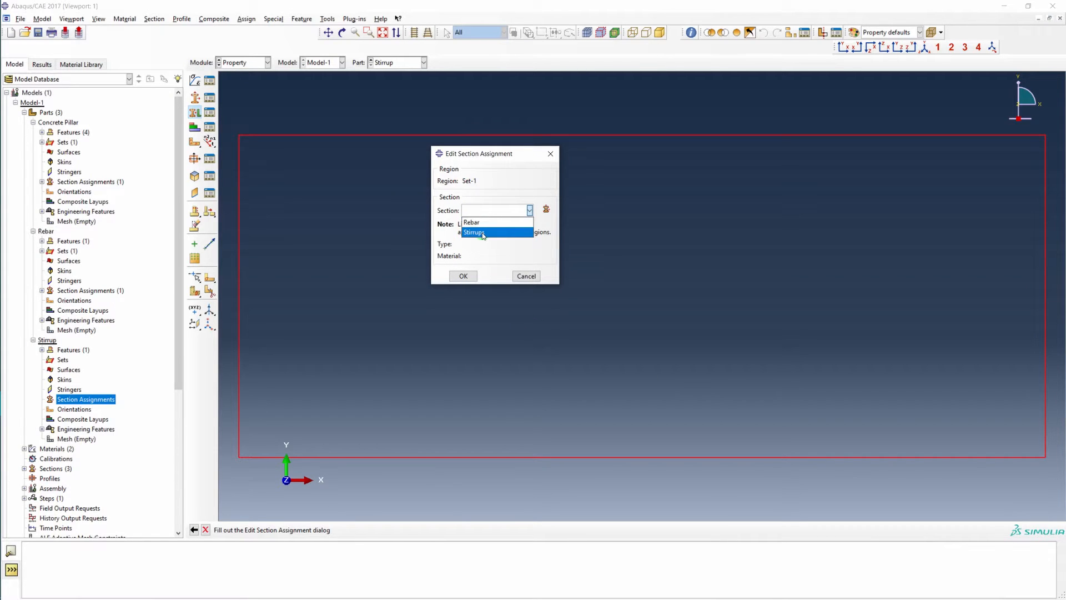
{"action": "left_click", "coordinate": [476, 232]}
{"action": "left_click", "coordinate": [471, 277]}
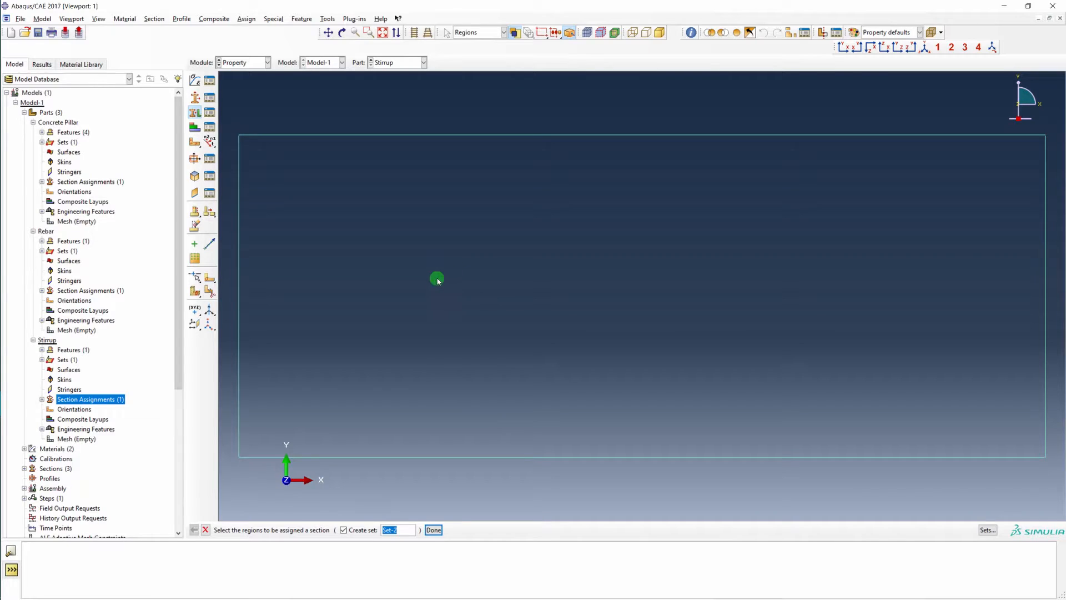
{"action": "key", "text": "Escape"}
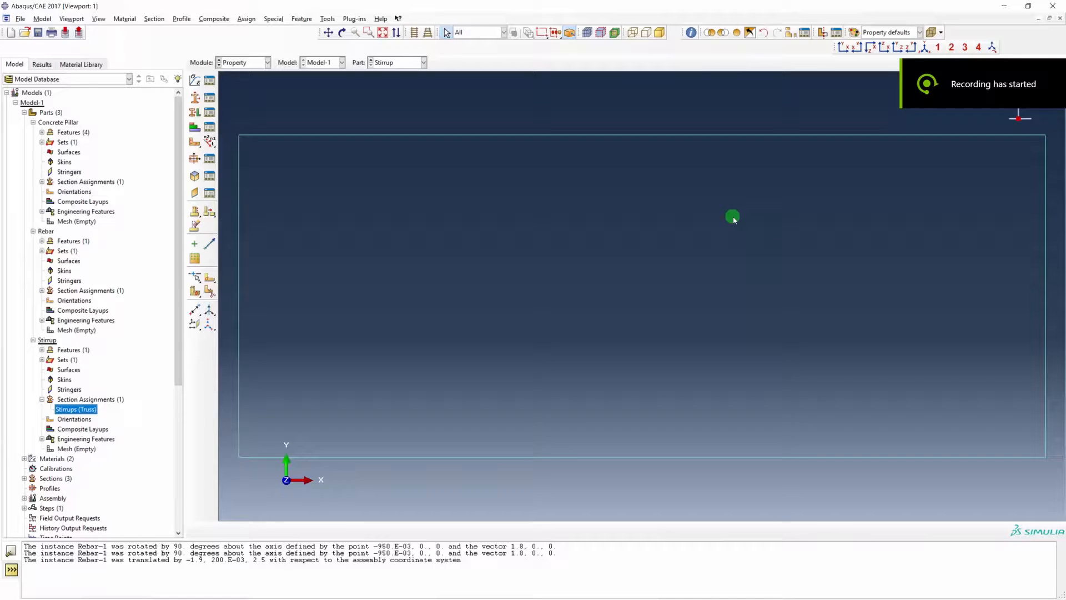
In the Assembly module, create dependent, auto-offset instances of the Concrete Pillar and Rebar parts
{"action": "left_click", "coordinate": [267, 62]}
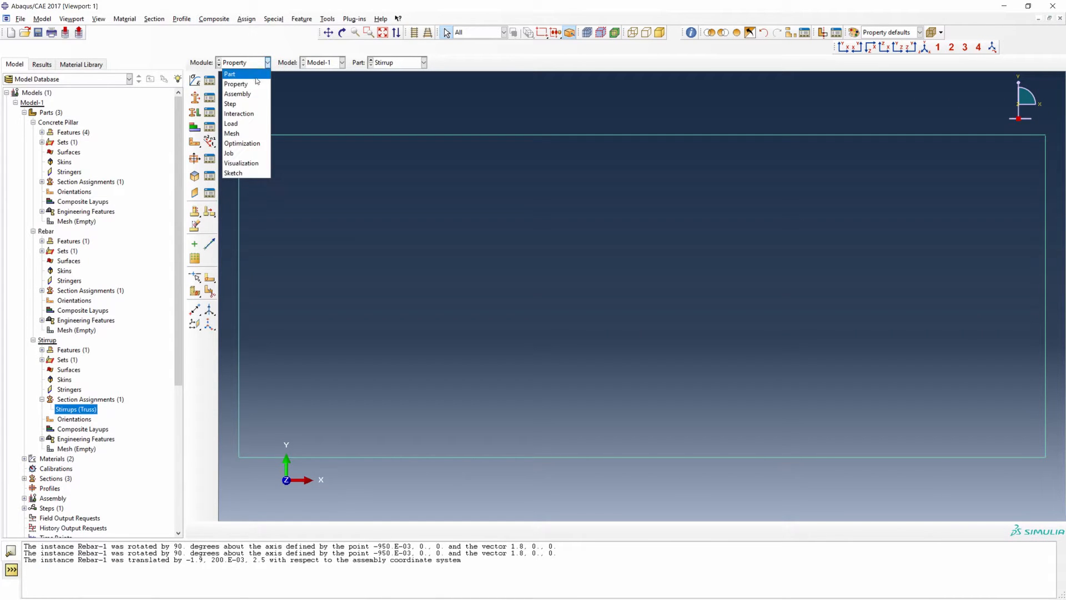
{"action": "left_click", "coordinate": [247, 93]}
{"action": "left_click", "coordinate": [196, 81]}
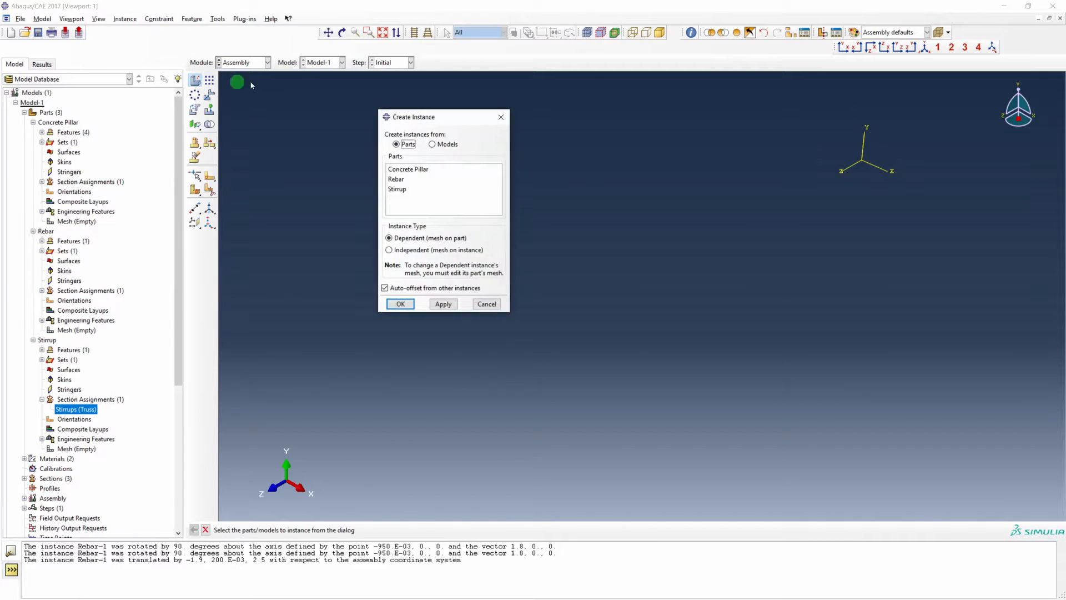
{"action": "left_click", "coordinate": [409, 170]}
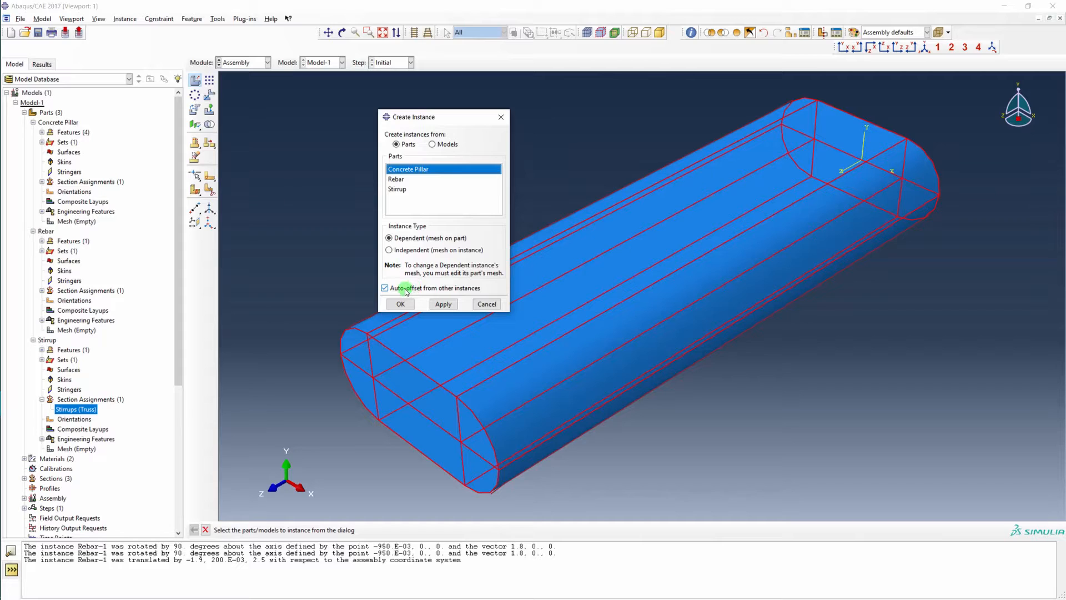
{"action": "left_click", "coordinate": [444, 304]}
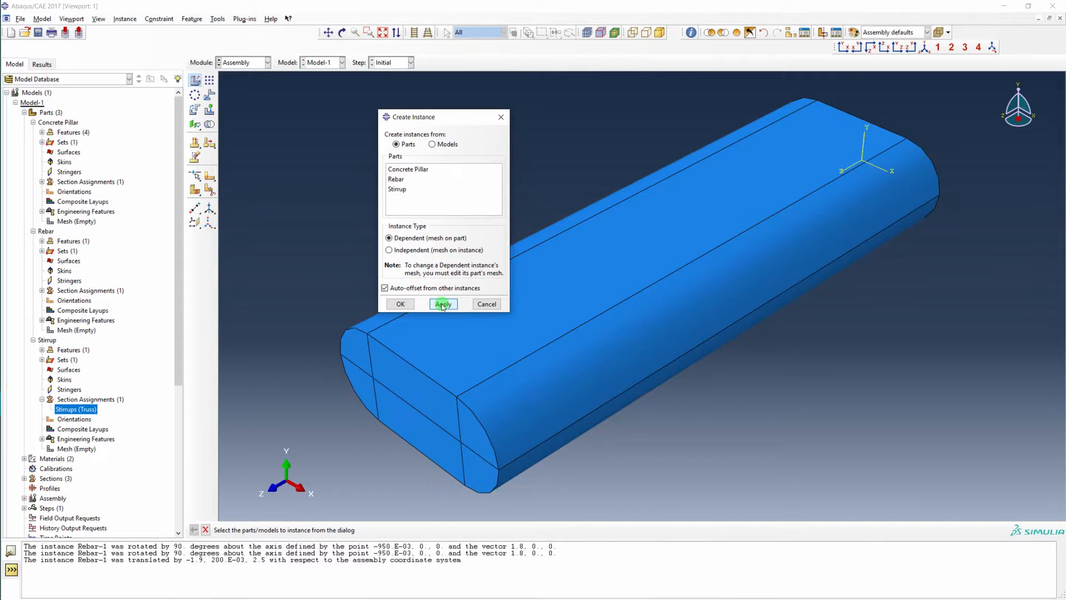
{"action": "left_click", "coordinate": [403, 180]}
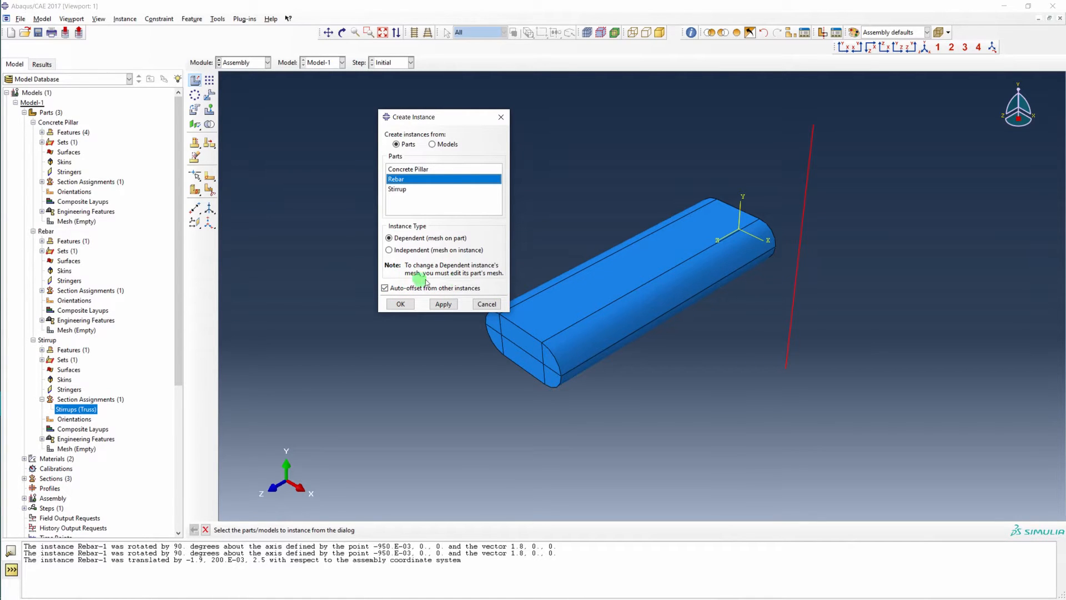
{"action": "left_click", "coordinate": [443, 304]}
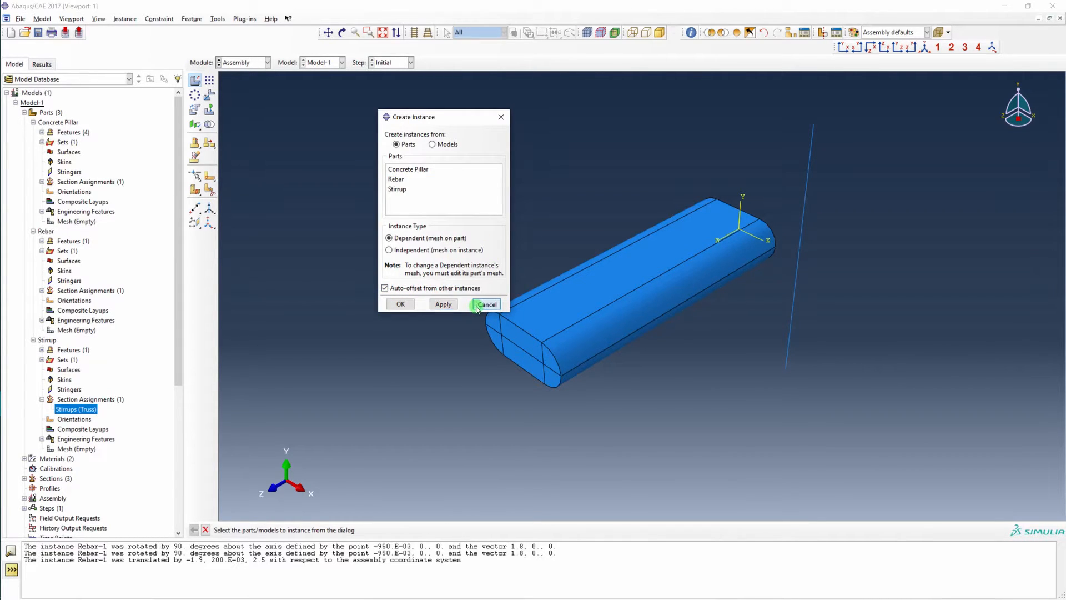
{"action": "left_click", "coordinate": [486, 304]}
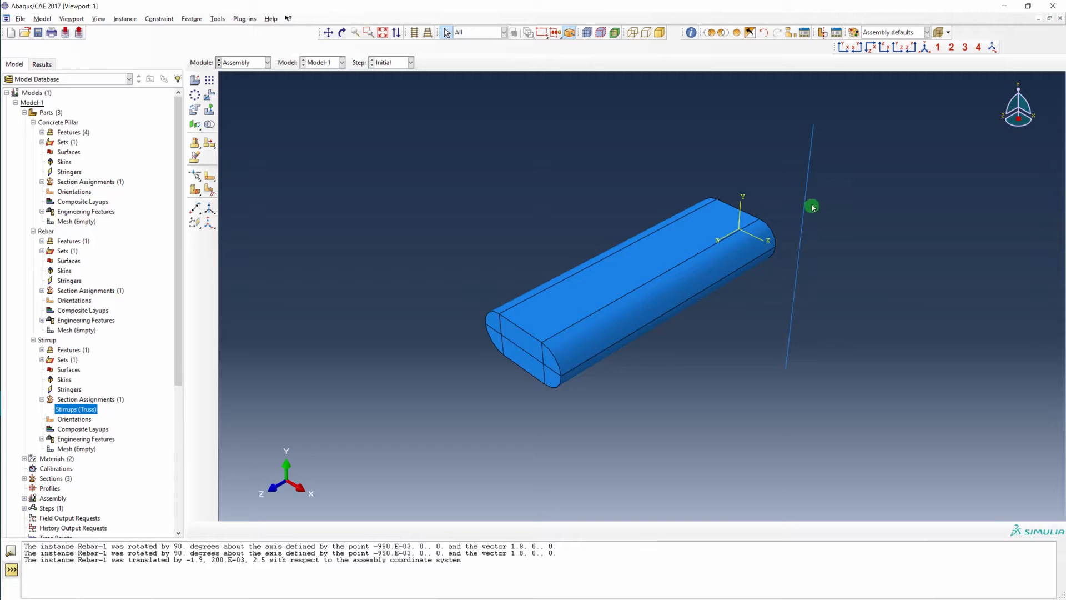
Rotate the Rebar instance 90 degrees about the X-direction centre line of the pillar's end face at the origin
{"action": "left_click_drag", "start_coordinate": [815, 139], "coordinate": [486, 403], "text": "ctrl+alt"}
{"action": "left_click_drag", "start_coordinate": [789, 218], "coordinate": [358, 179], "text": "ctrl+alt"}
{"action": "left_click", "coordinate": [195, 111]}
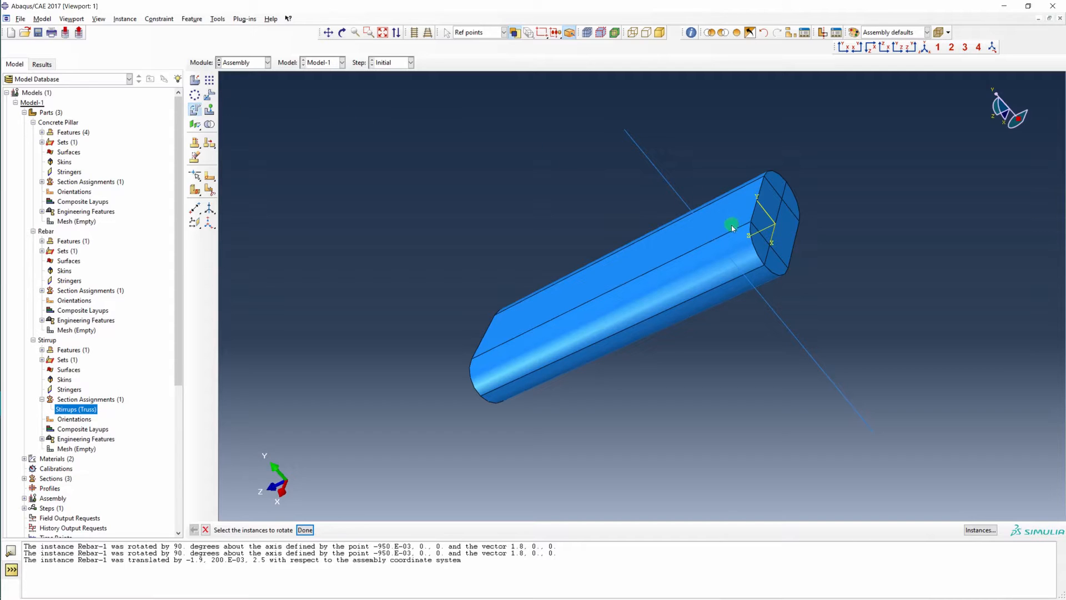
{"action": "left_click", "coordinate": [797, 339]}
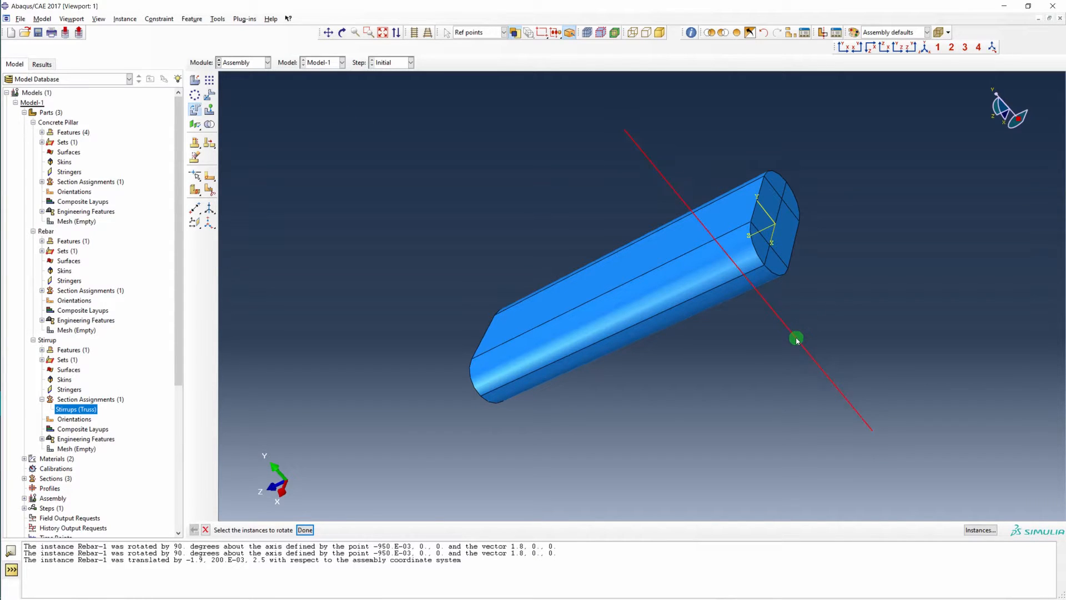
{"action": "middle_click", "coordinate": [842, 281]}
{"action": "scroll", "coordinate": [816, 179], "scroll_direction": "up", "scroll_amount": 3}
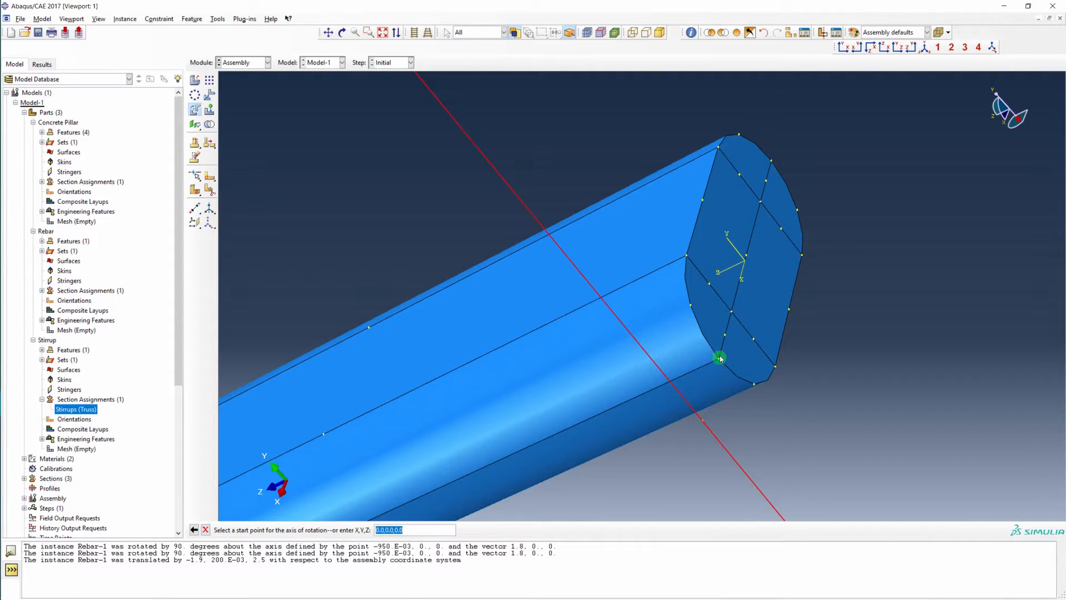
{"action": "left_click", "coordinate": [772, 162]}
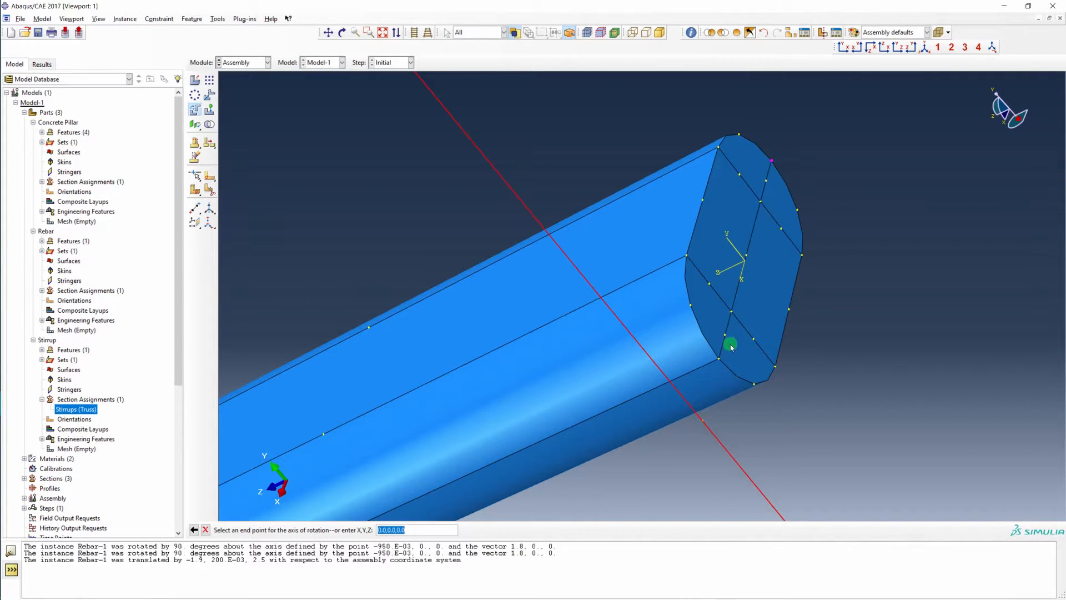
{"action": "left_click", "coordinate": [719, 360]}
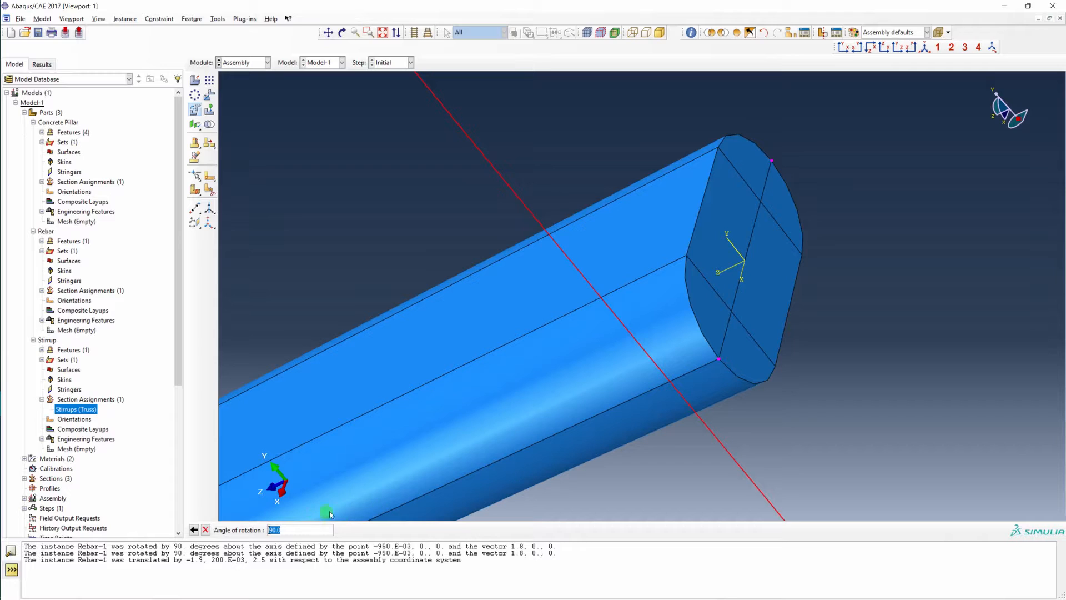
{"action": "key", "text": "Return"}
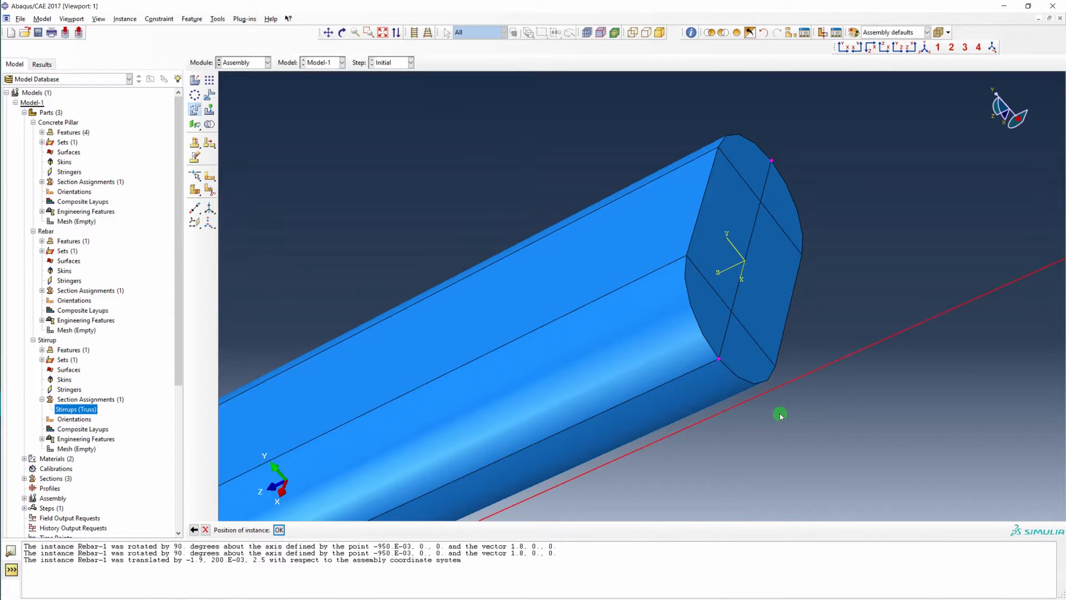
{"action": "key", "text": "Return"}
{"action": "left_click_drag", "start_coordinate": [576, 469], "coordinate": [728, 327], "text": "ctrl+alt"}
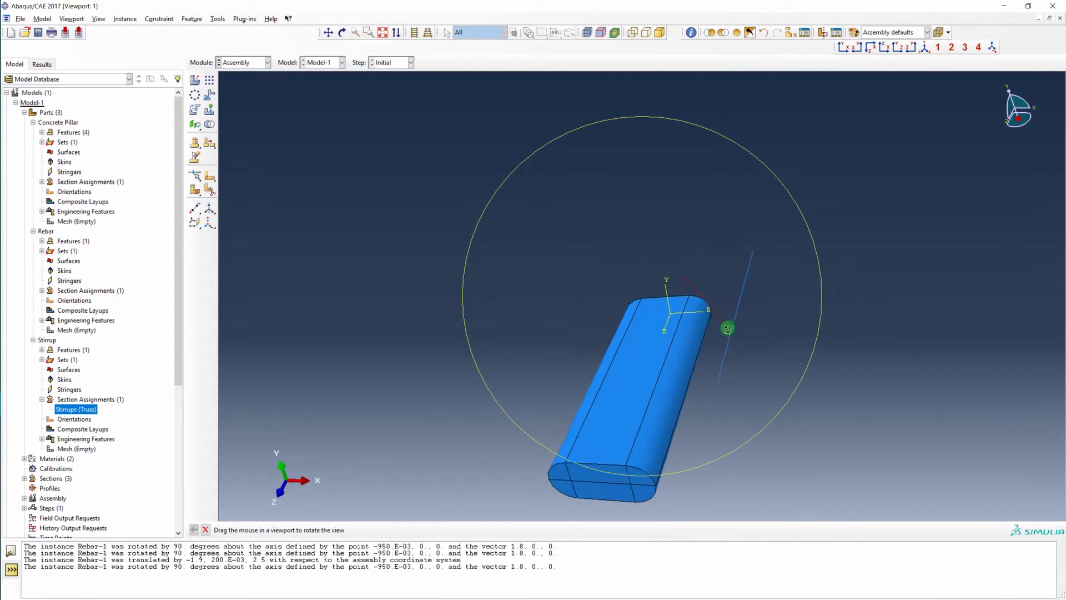
{"action": "scroll", "coordinate": [619, 489], "scroll_direction": "up", "scroll_amount": 5}
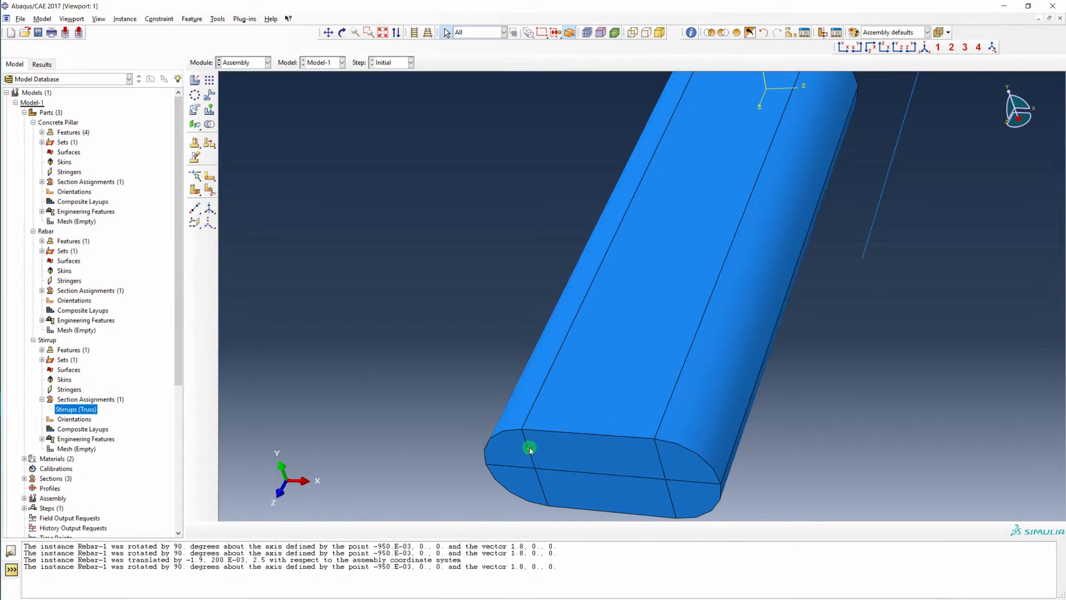
Create a datum point offset 0.0,0.0,-0.25 from the midpoint of the upper-left vertical edge on the pillar's front end face
{"action": "left_click_drag", "start_coordinate": [469, 424], "coordinate": [634, 311], "text": "ctrl+alt"}
{"action": "scroll", "coordinate": [634, 311], "scroll_direction": "up", "scroll_amount": 1}
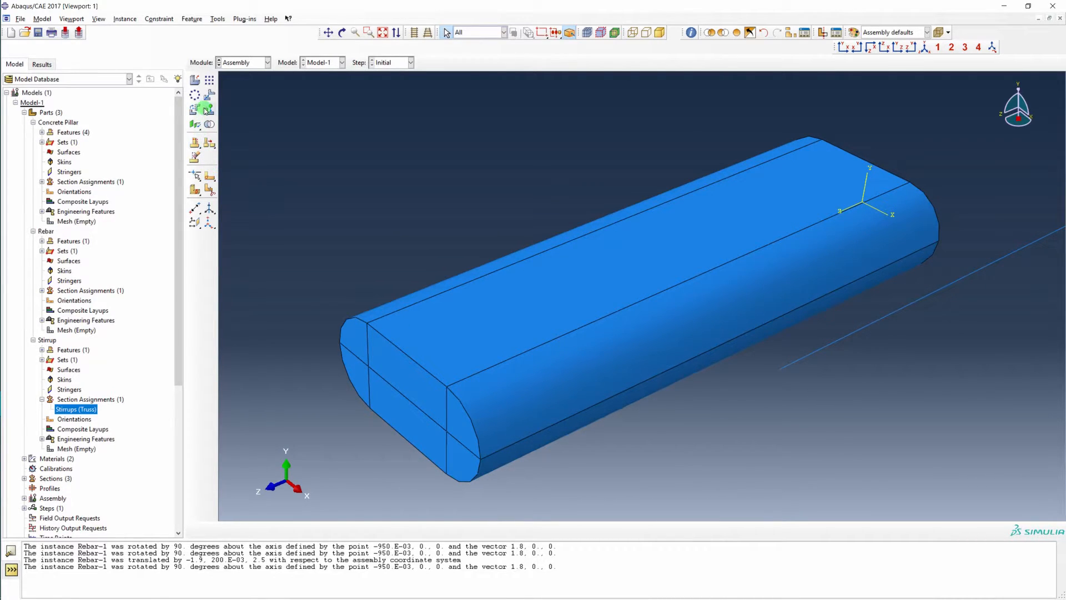
{"action": "left_click", "coordinate": [195, 208]}
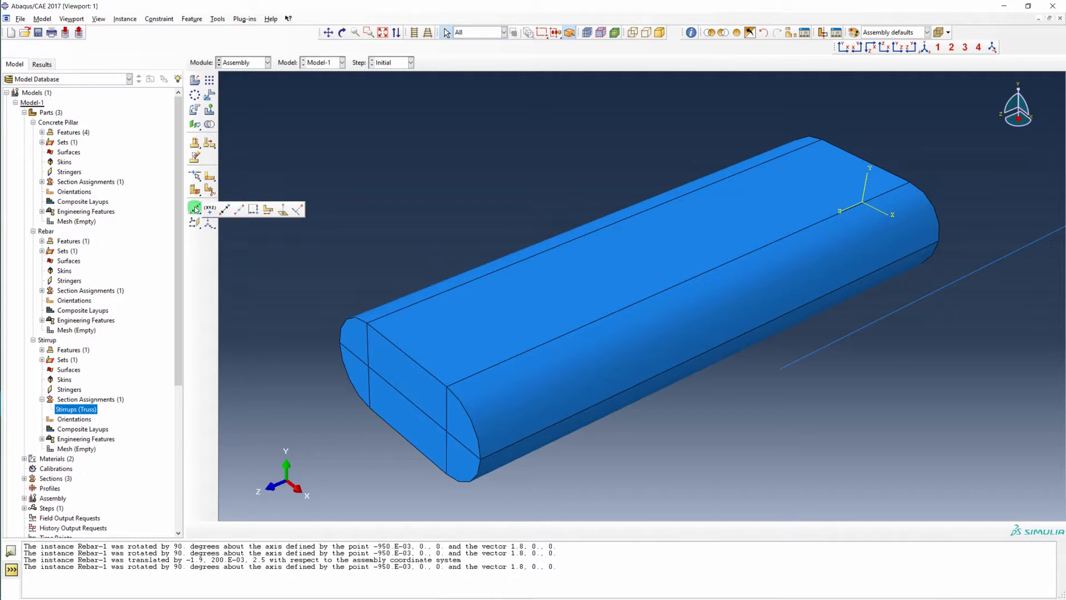
{"action": "left_click", "coordinate": [224, 209]}
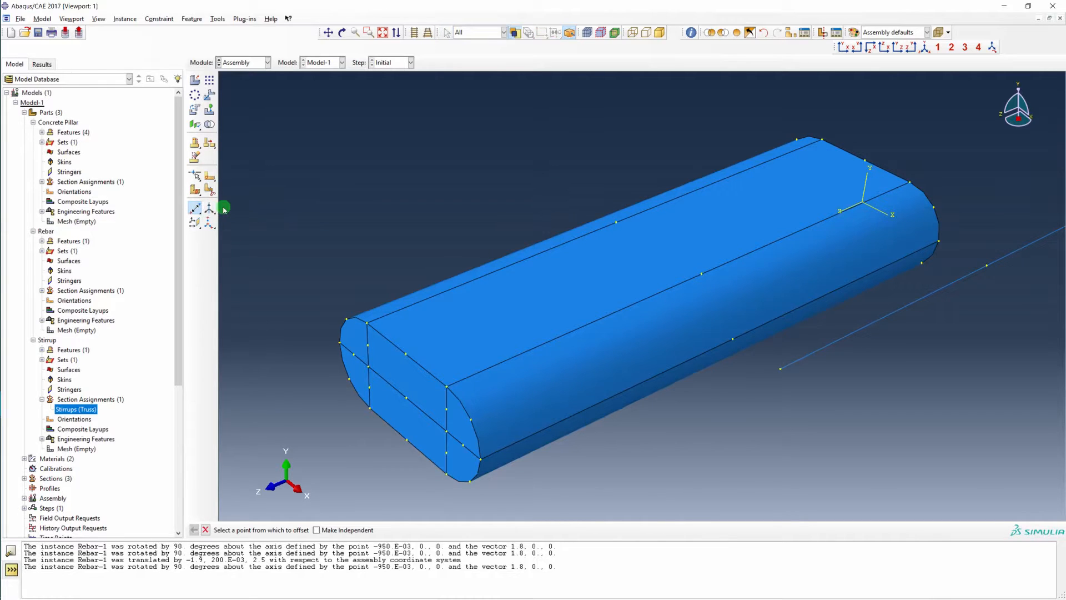
{"action": "left_click", "coordinate": [370, 346]}
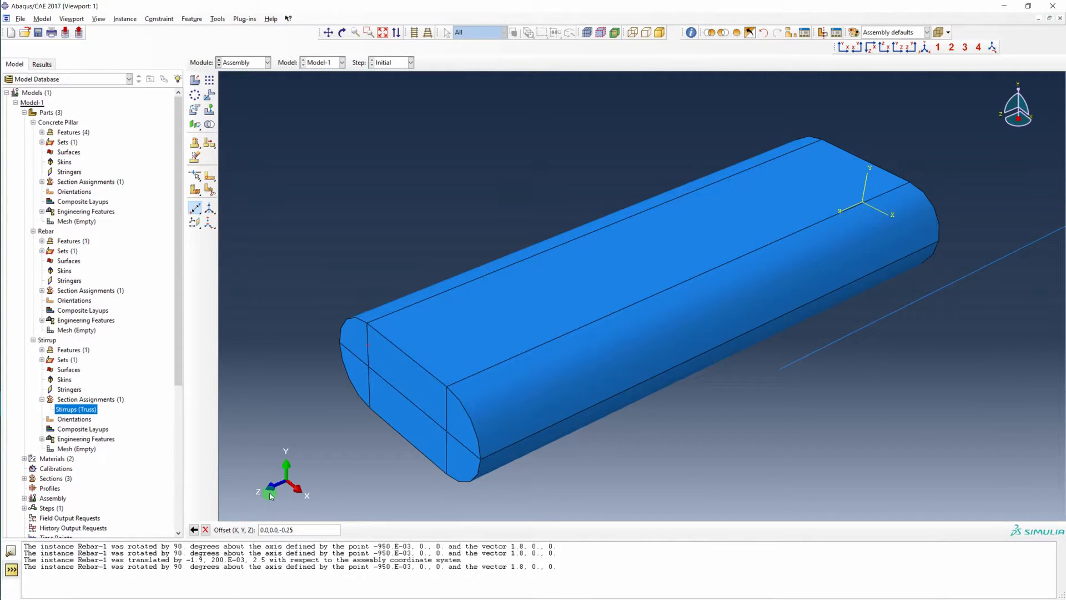
{"action": "key", "text": "Return"}
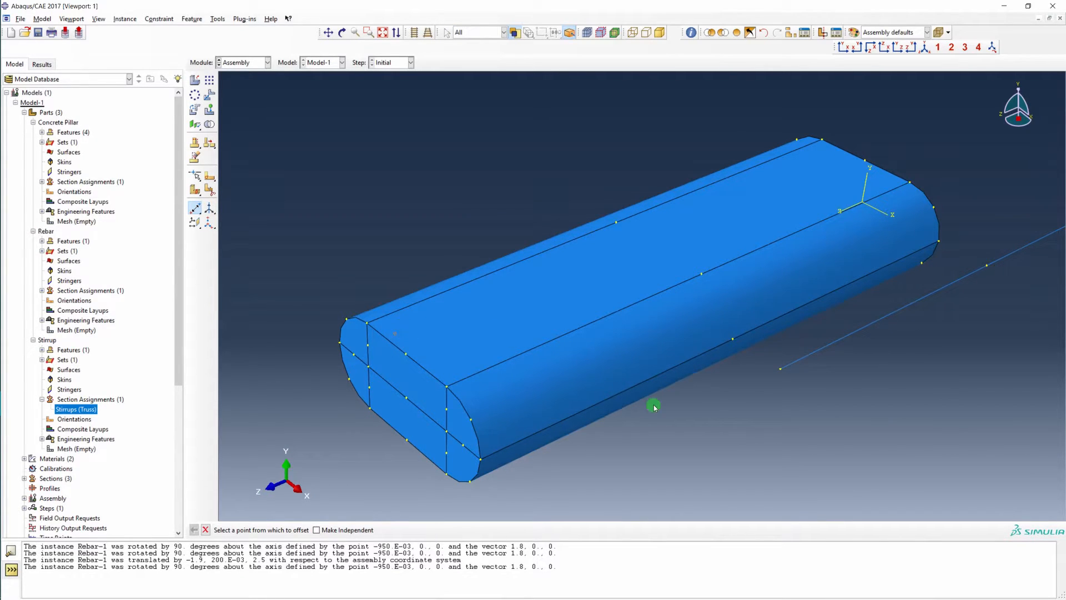
{"action": "scroll", "coordinate": [652, 402], "scroll_direction": "down", "scroll_amount": 3}
{"action": "scroll", "coordinate": [945, 303], "scroll_direction": "up", "scroll_amount": 2}
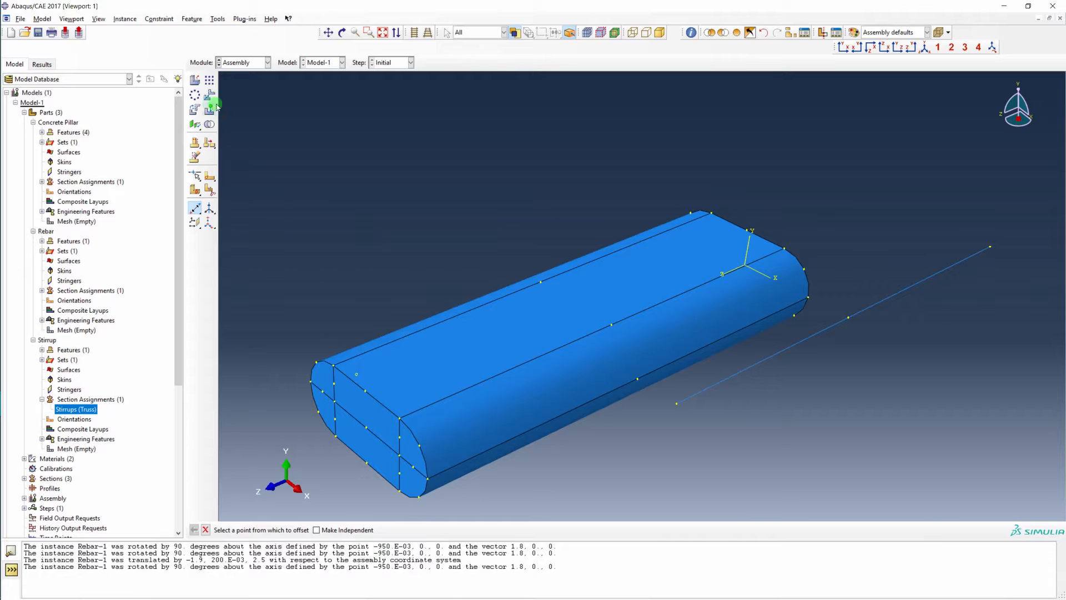
{"action": "key", "text": "Escape"}
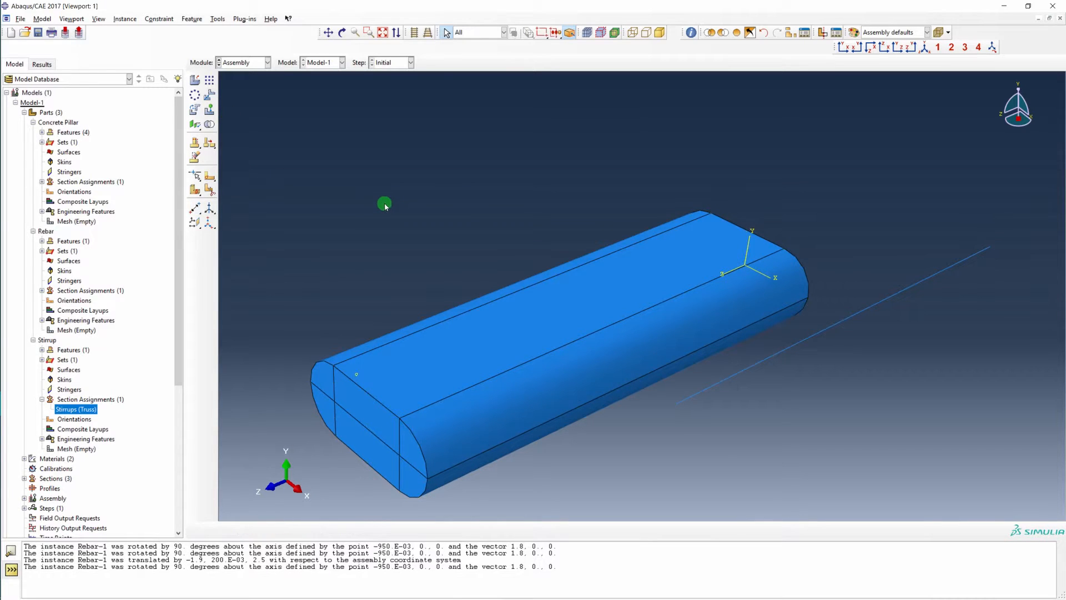
Translate the Rebar instance from its front endpoint to the midpoint of the upper-left vertical edge on the pillar's front end face
{"action": "left_click", "coordinate": [210, 98]}
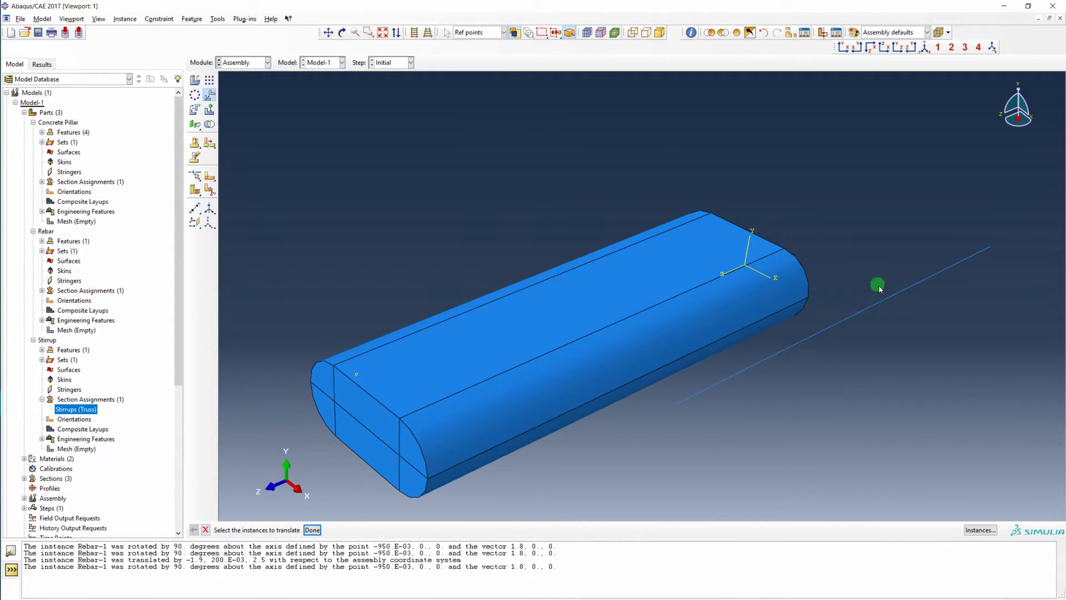
{"action": "left_click", "coordinate": [866, 318]}
{"action": "middle_click", "coordinate": [785, 412]}
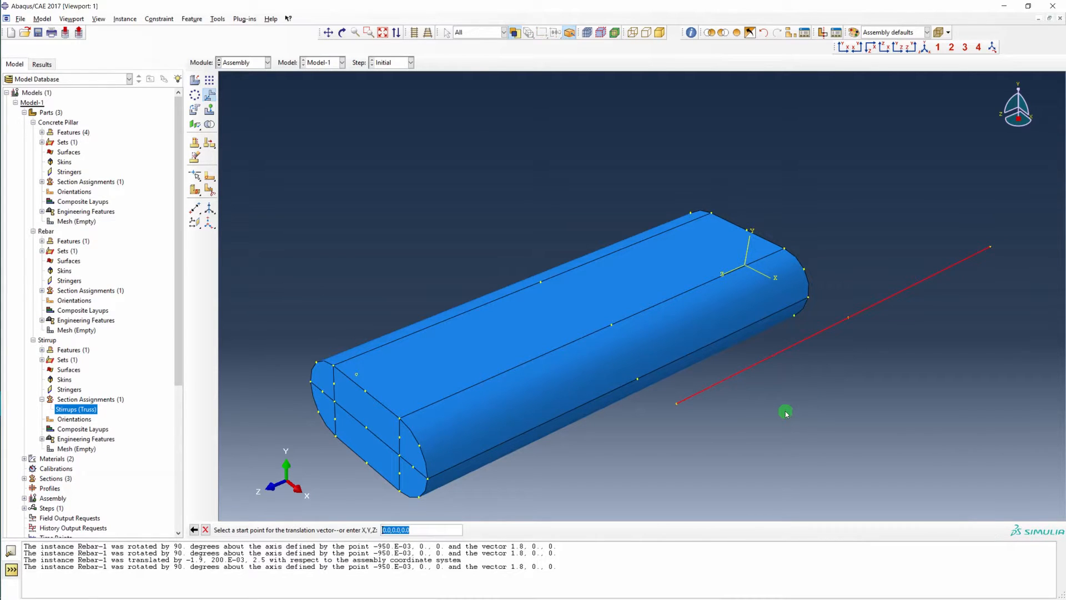
{"action": "left_click", "coordinate": [676, 407]}
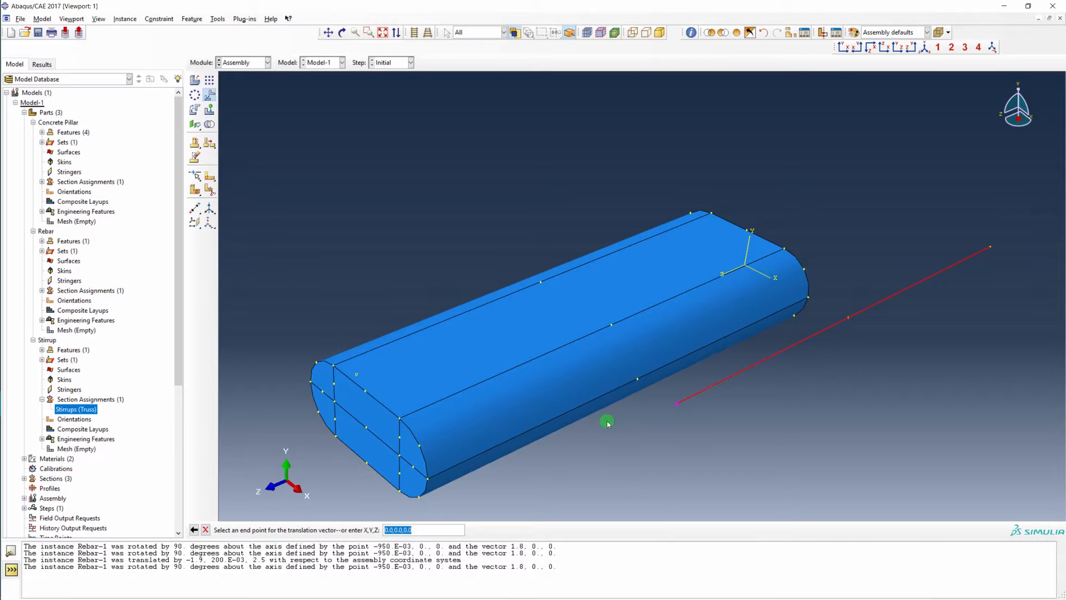
{"action": "left_click", "coordinate": [333, 385]}
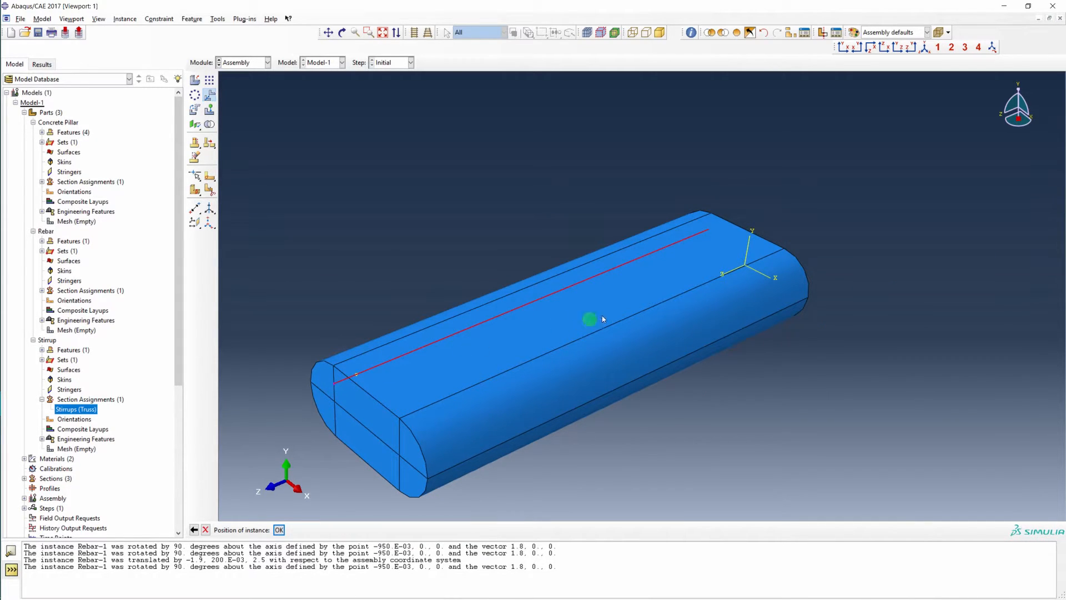
{"action": "middle_click", "coordinate": [325, 258]}
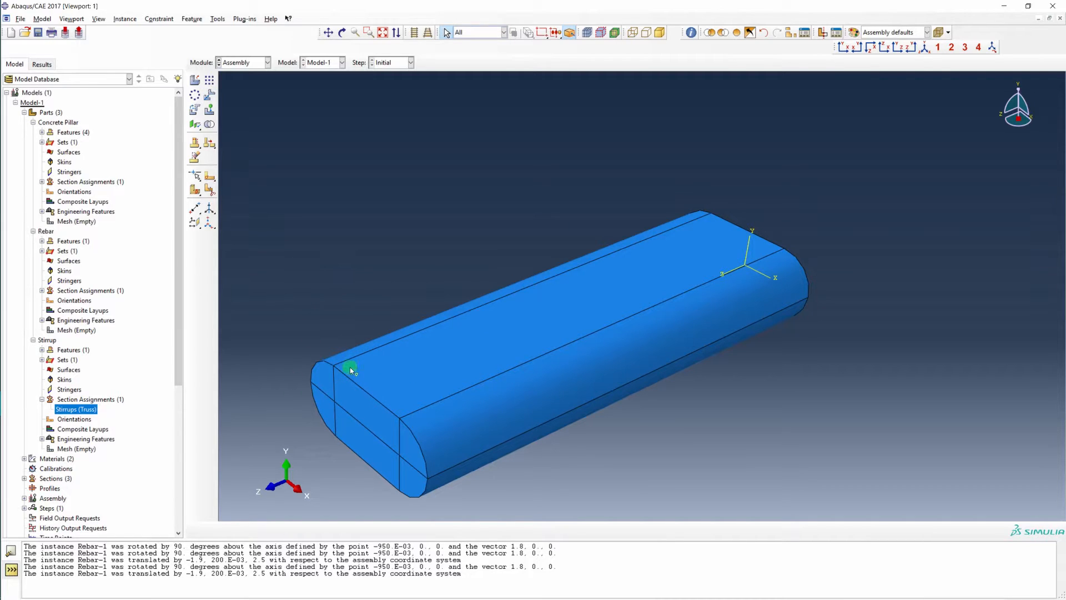
Render the assembly translucent and examine the position of the Rebar instance inside the pillar
{"action": "left_click", "coordinate": [949, 34]}
{"action": "left_click", "coordinate": [953, 51]}
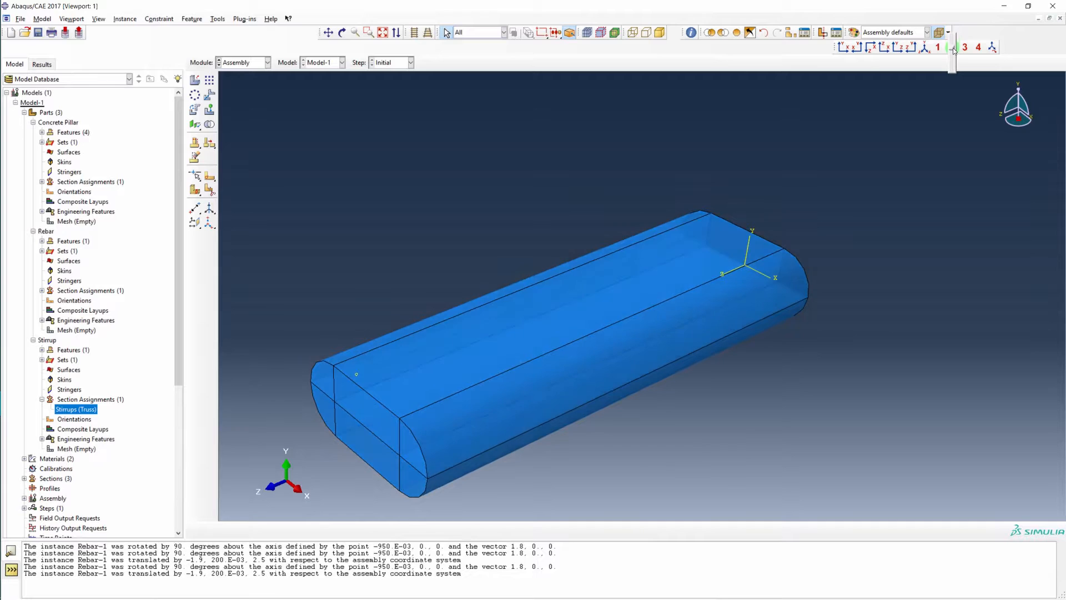
{"action": "left_click_drag", "start_coordinate": [955, 67], "coordinate": [954, 72]}
{"action": "left_click", "coordinate": [628, 308]}
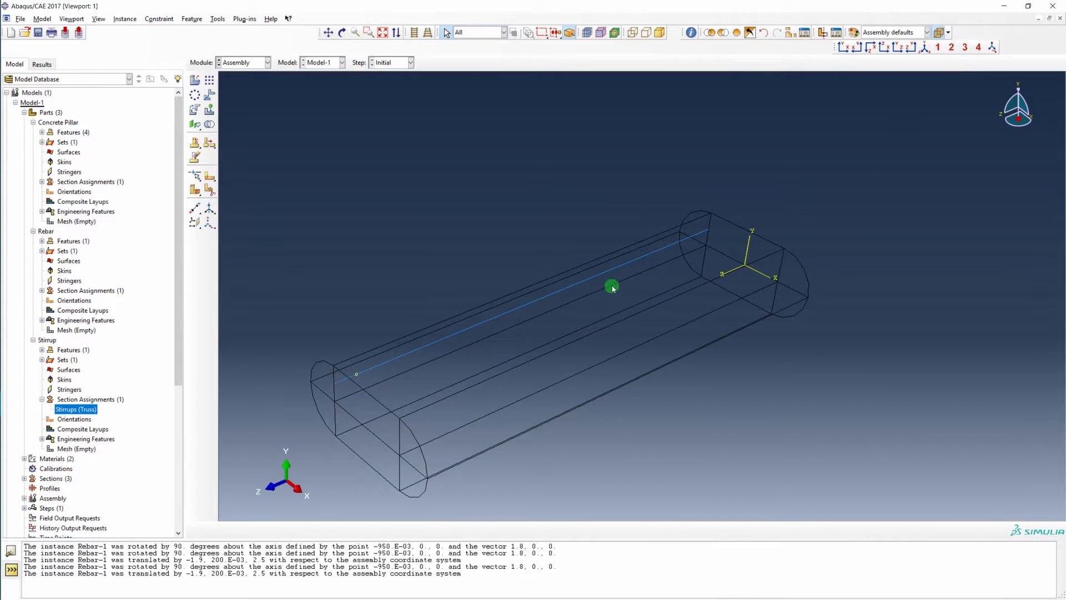
{"action": "left_click_drag", "start_coordinate": [585, 313], "coordinate": [619, 290], "text": "ctrl+alt"}
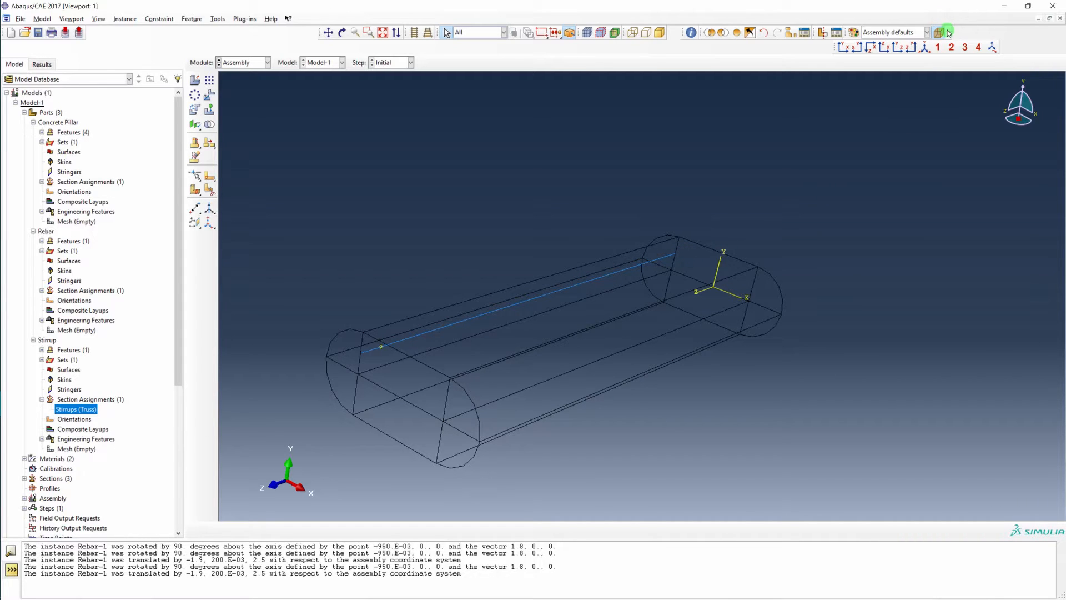
{"action": "left_click_drag", "start_coordinate": [954, 71], "coordinate": [953, 60]}
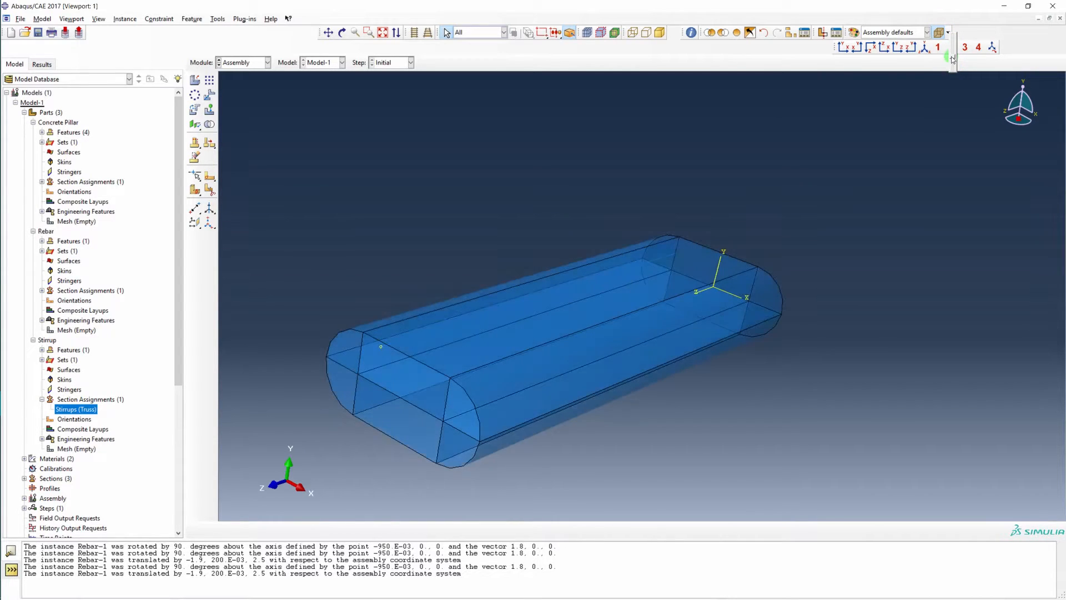
{"action": "left_click_drag", "start_coordinate": [688, 167], "coordinate": [644, 187], "text": "ctrl+alt"}
{"action": "left_click_drag", "start_coordinate": [547, 334], "coordinate": [403, 373], "text": "ctrl+alt"}
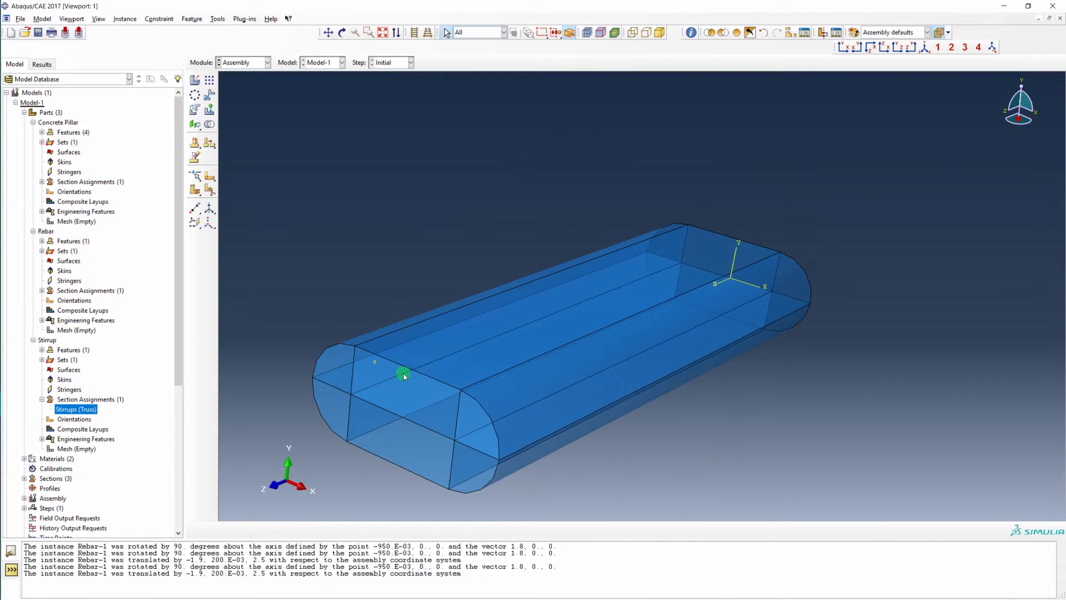
Start a linear pattern and remove the Concrete Pillar-1 instance from the display to expose the rebar
{"action": "left_click", "coordinate": [212, 80]}
{"action": "left_click", "coordinate": [377, 220]}
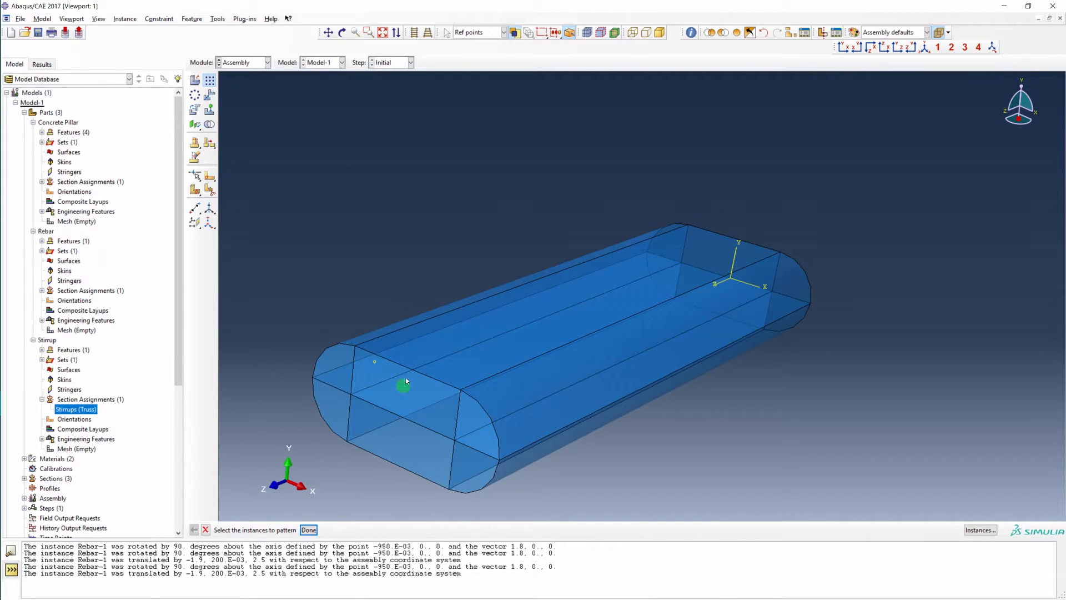
{"action": "left_click", "coordinate": [428, 346]}
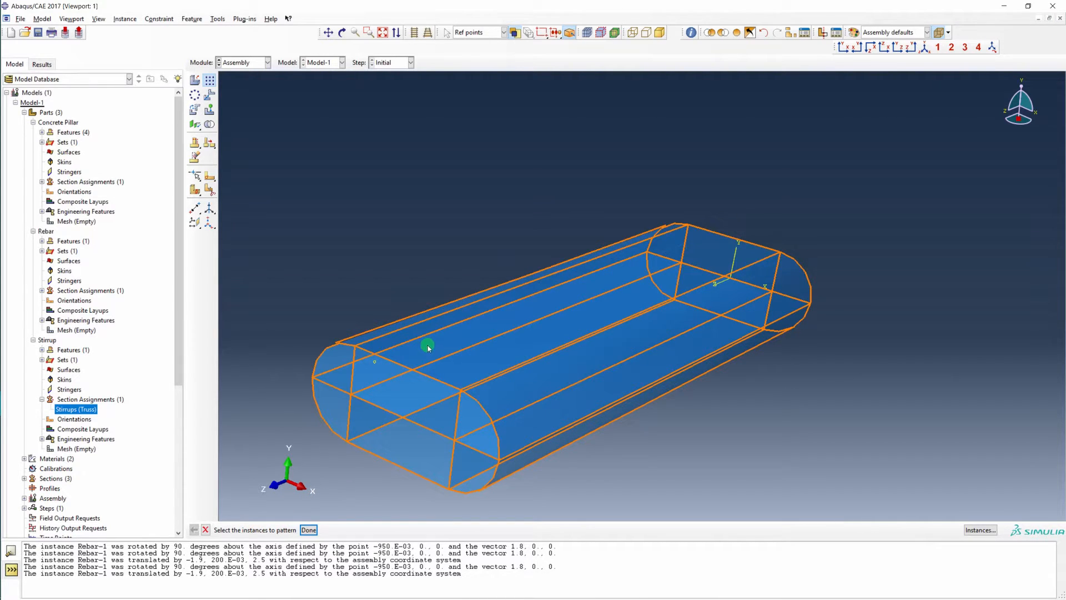
{"action": "left_click", "coordinate": [794, 34]}
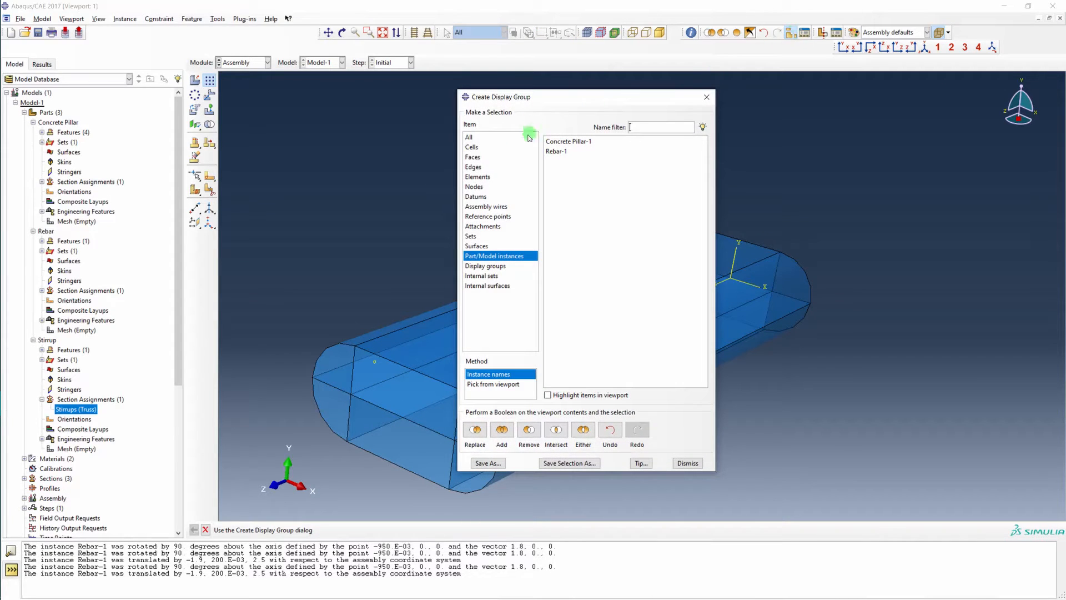
{"action": "left_click", "coordinate": [471, 137]}
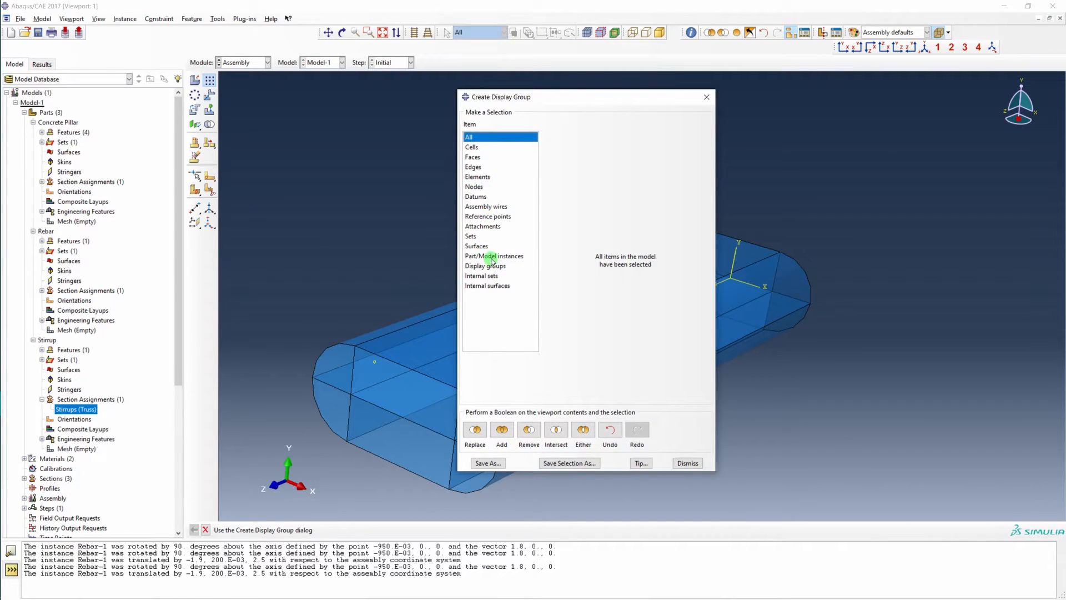
{"action": "left_click", "coordinate": [486, 260]}
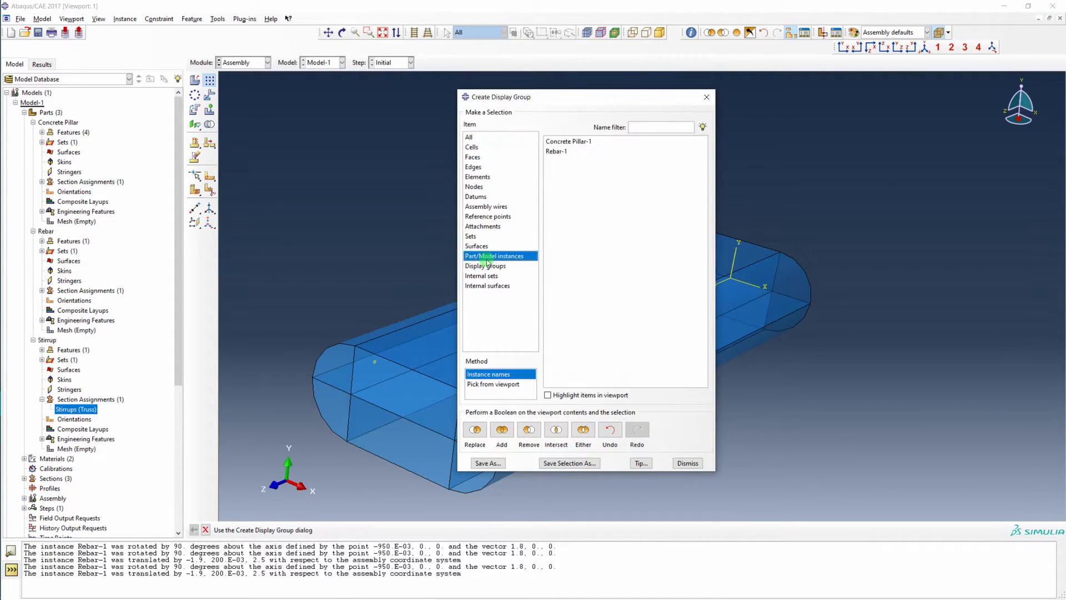
{"action": "left_click", "coordinate": [583, 142]}
{"action": "left_click", "coordinate": [530, 430]}
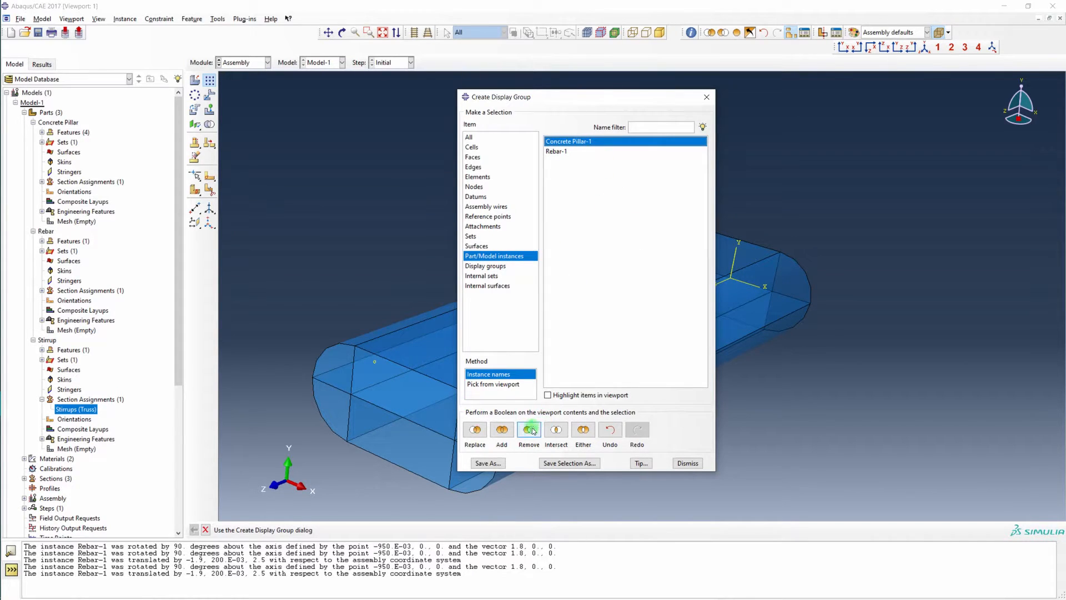
{"action": "left_click", "coordinate": [688, 463]}
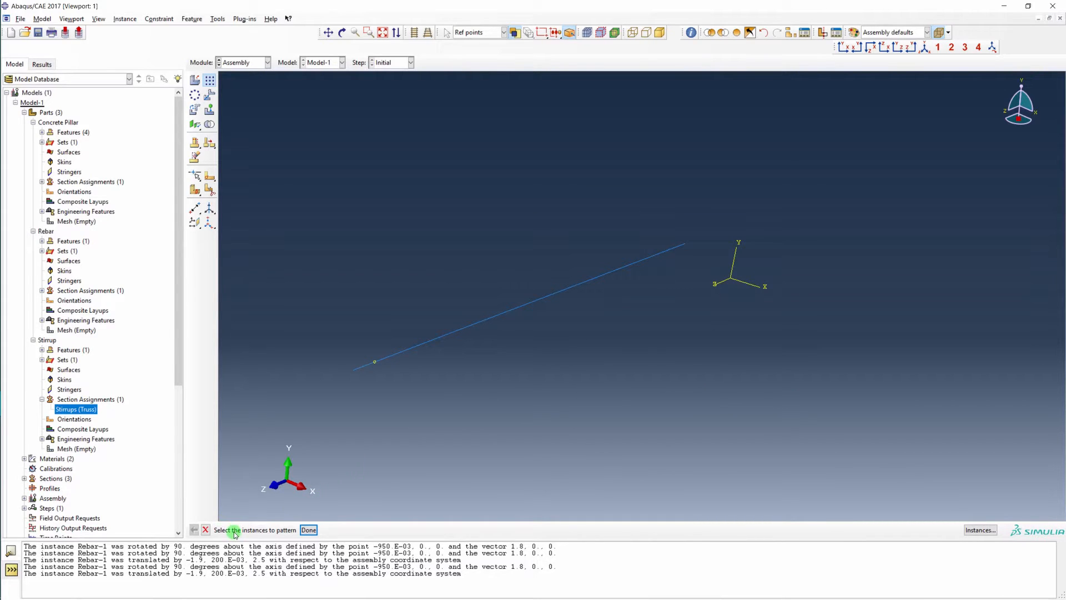
Select the Rebar instance for the linear pattern and set direction 2 to 2 copies with an offset of 0.4
{"action": "left_click", "coordinate": [448, 339]}
{"action": "middle_click", "coordinate": [465, 382]}
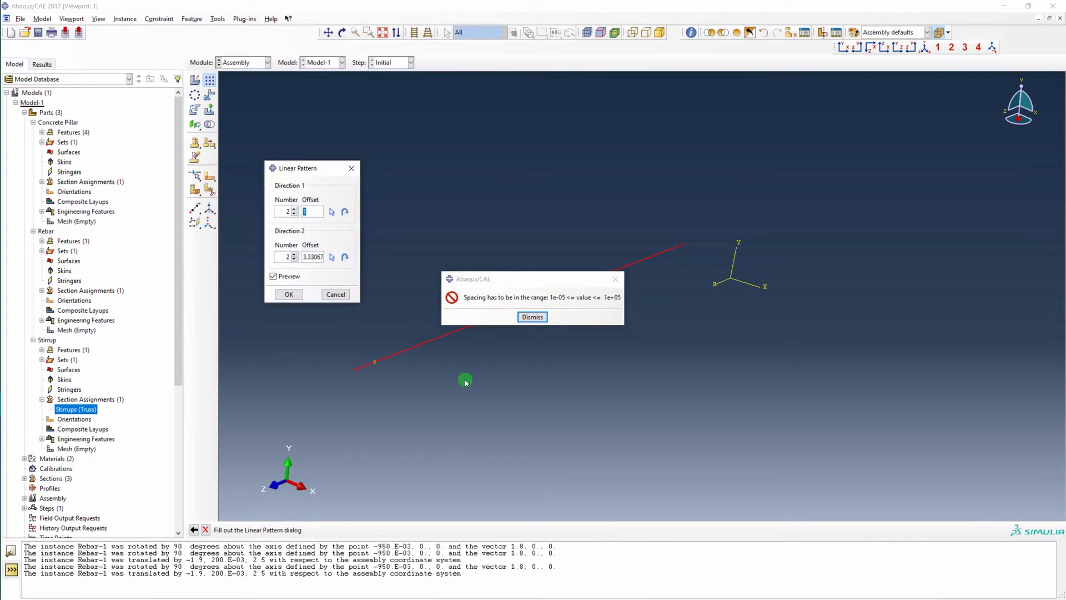
{"action": "left_click", "coordinate": [314, 254]}
{"action": "left_click", "coordinate": [530, 317]}
{"action": "double_click", "coordinate": [331, 258]}
{"action": "double_click", "coordinate": [312, 260]}
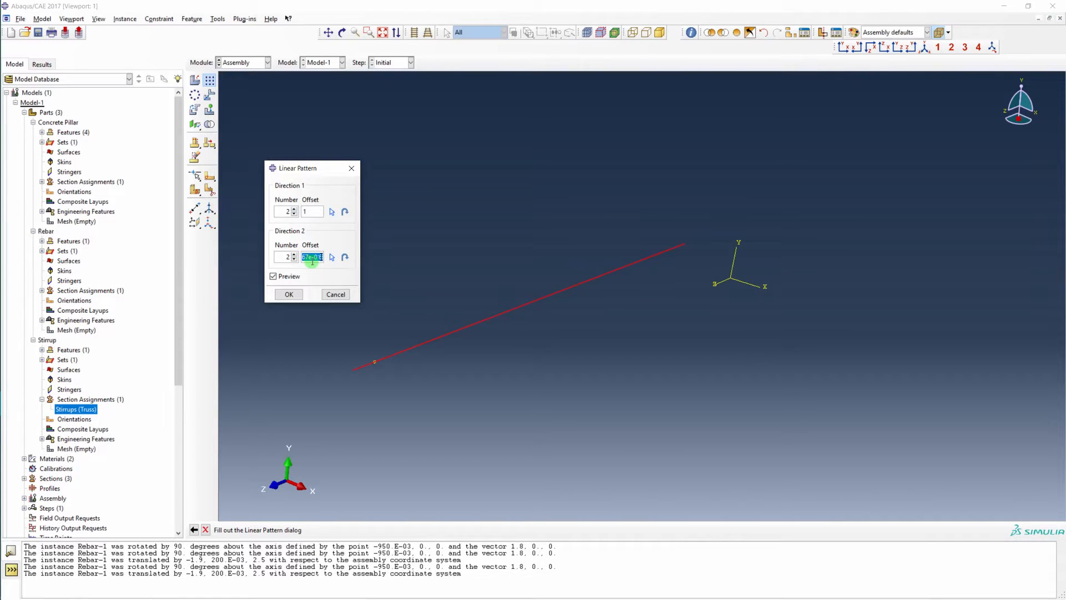
{"action": "type", "text": "3.3"}
{"action": "type", "text": "0.4"}
{"action": "left_click", "coordinate": [298, 256]}
Set direction 1 of the rebar pattern to 5 copies with an offset of 0.25 and create the pattern
{"action": "left_click", "coordinate": [290, 211]}
{"action": "left_click", "coordinate": [295, 210]}
{"action": "left_click", "coordinate": [308, 210]}
{"action": "left_click", "coordinate": [347, 216]}
{"action": "type", "text": "0.25"}
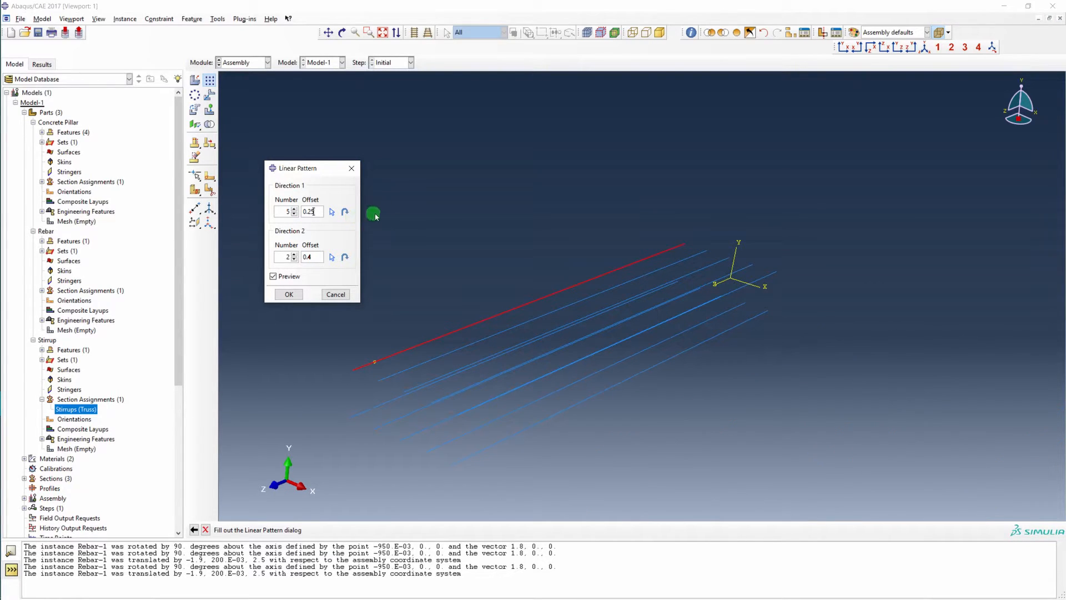
{"action": "left_click", "coordinate": [289, 294]}
{"action": "left_click", "coordinate": [526, 244]}
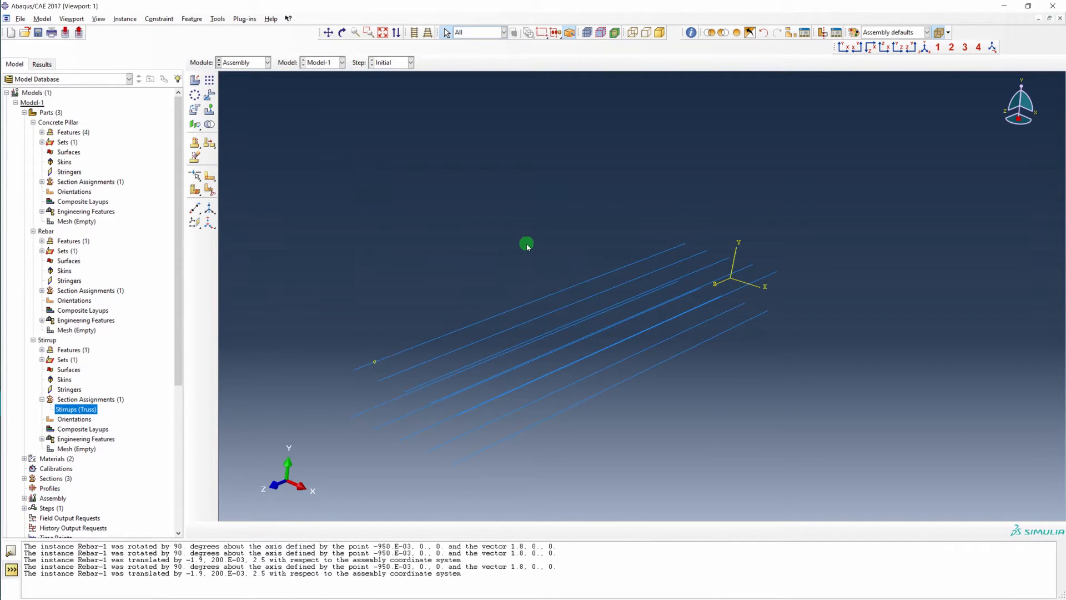
Redisplay the concrete pillar and examine the rebar grid inside it with translucent rendering, restoring opaque shading at the end
{"action": "left_click", "coordinate": [925, 46]}
{"action": "left_click", "coordinate": [736, 33]}
{"action": "left_click", "coordinate": [937, 47]}
{"action": "left_click_drag", "start_coordinate": [947, 34], "coordinate": [953, 67]}
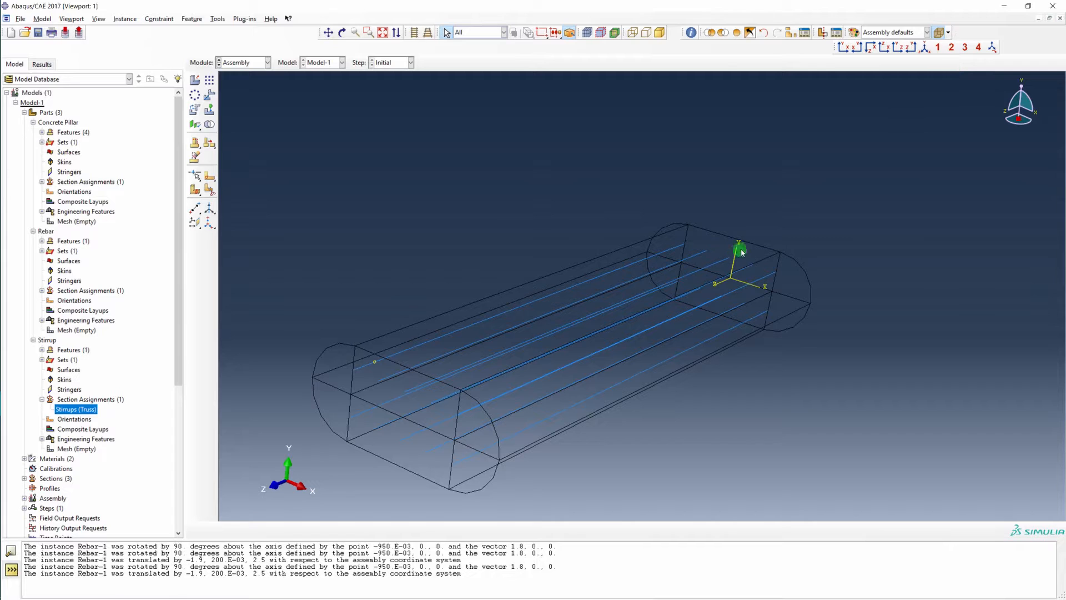
{"action": "left_click_drag", "start_coordinate": [761, 200], "coordinate": [617, 281], "text": "ctrl+alt"}
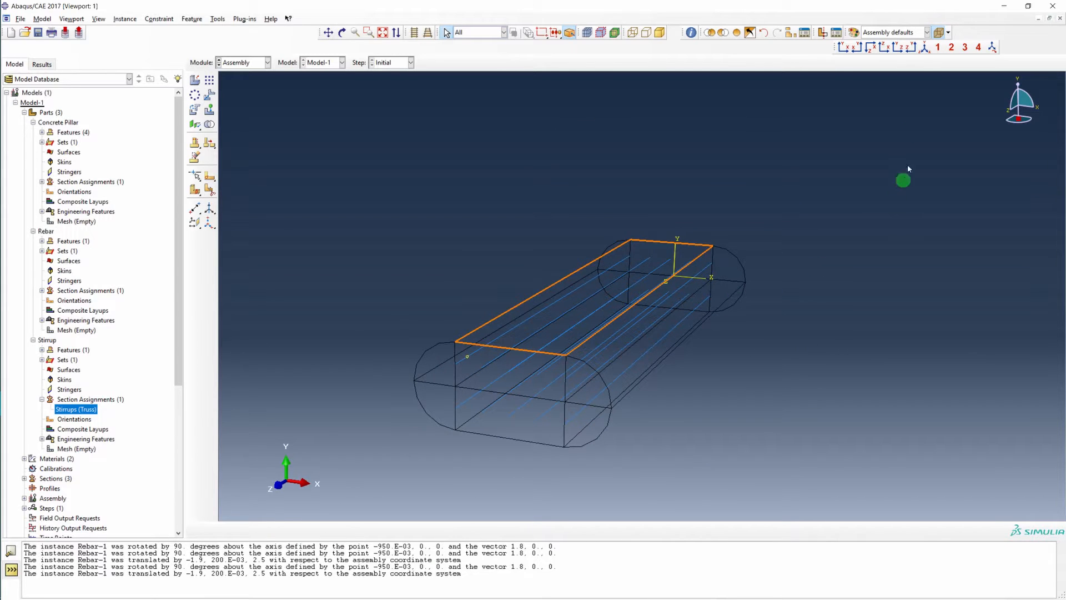
{"action": "left_click_drag", "start_coordinate": [726, 171], "coordinate": [657, 252], "text": "ctrl+alt"}
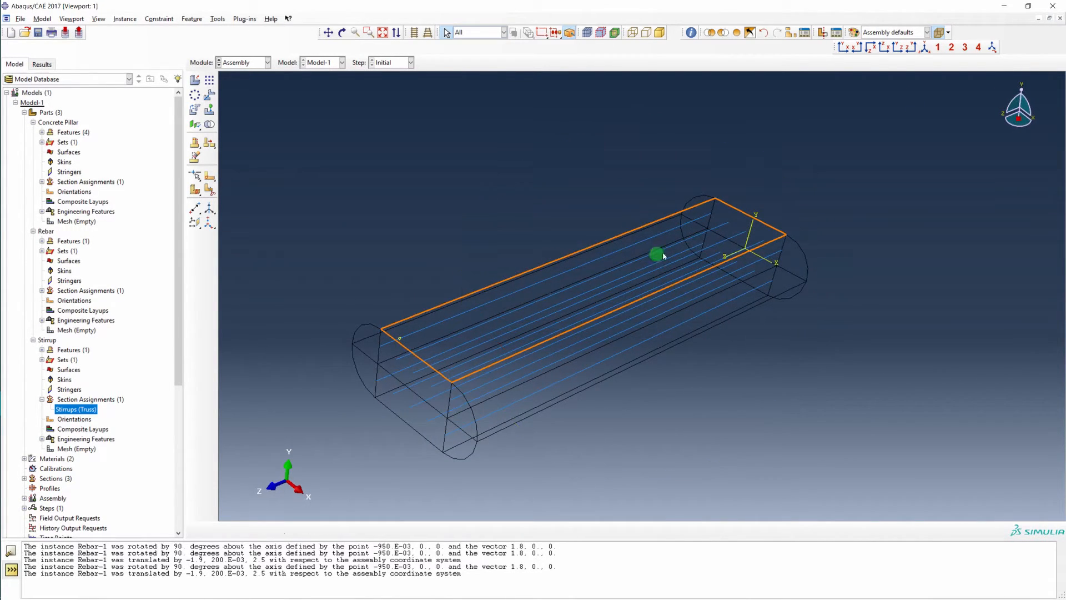
{"action": "left_click", "coordinate": [940, 33]}
{"action": "left_click", "coordinate": [289, 157]}
Create a dependent instance of the Stirrup part, auto-offset from the other instances
{"action": "left_click", "coordinate": [201, 83]}
{"action": "left_click", "coordinate": [407, 189]}
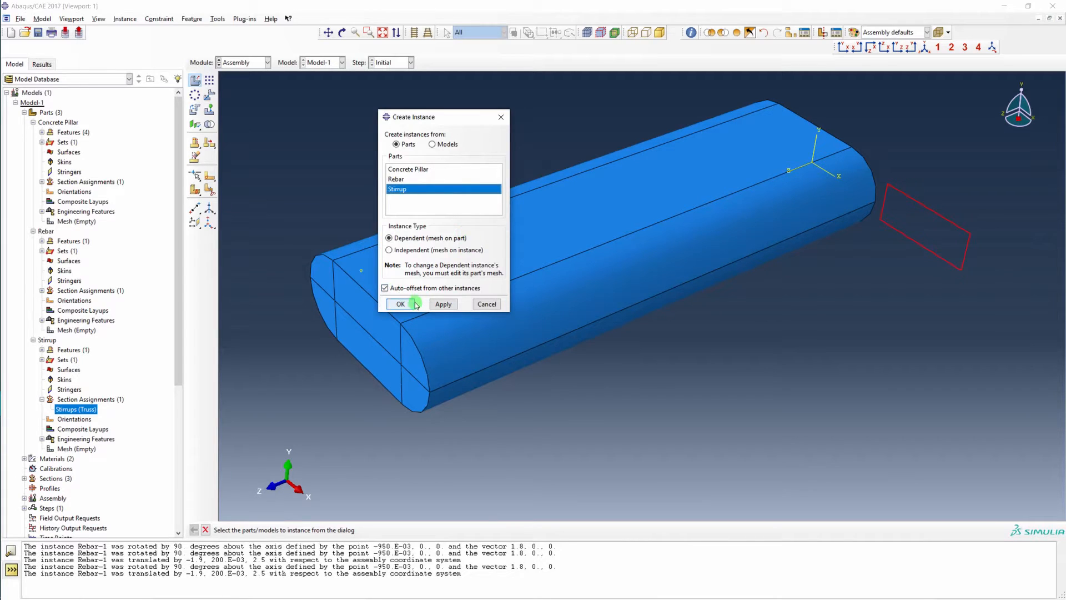
{"action": "left_click", "coordinate": [445, 305]}
{"action": "left_click", "coordinate": [445, 231]}
{"action": "left_click", "coordinate": [623, 177]}
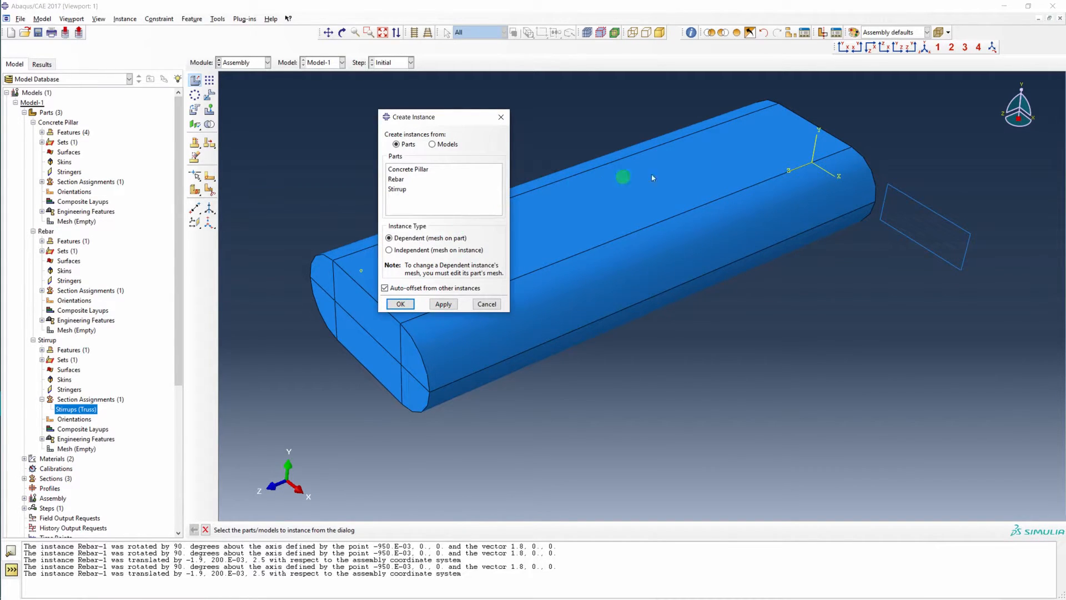
{"action": "left_click", "coordinate": [486, 304]}
Remove the Concrete Pillar-1 instance from the display, leaving the rebars and stirrup shown
{"action": "left_click", "coordinate": [791, 34]}
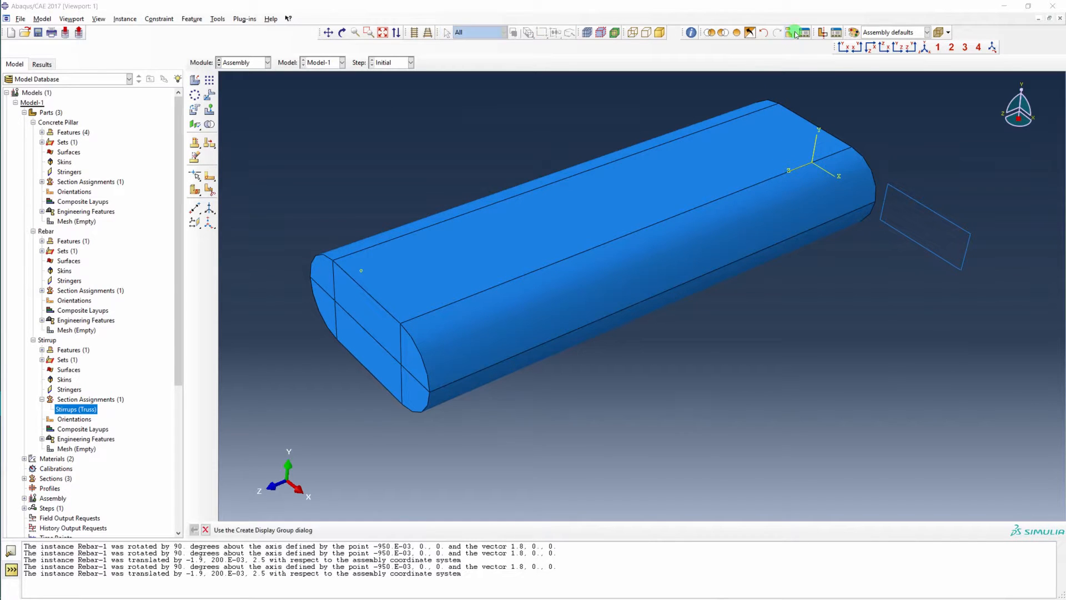
{"action": "left_click", "coordinate": [572, 142]}
{"action": "left_click", "coordinate": [528, 430]}
{"action": "left_click", "coordinate": [687, 463]}
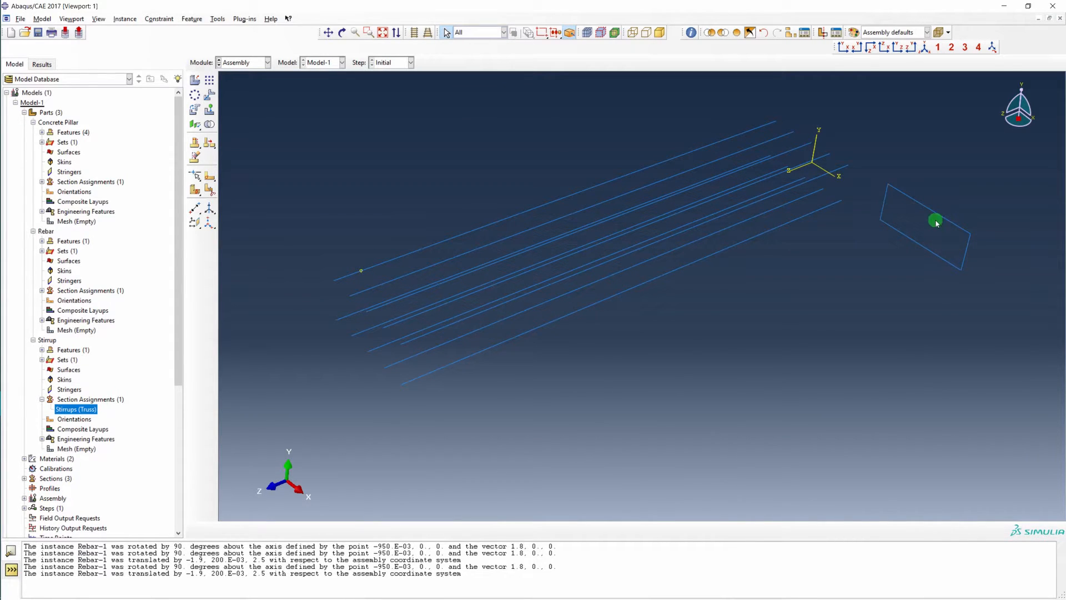
Translate the stirrup instance from its upper corner vertex to the datum point at the near end of the rebar cage
{"action": "left_click", "coordinate": [210, 95]}
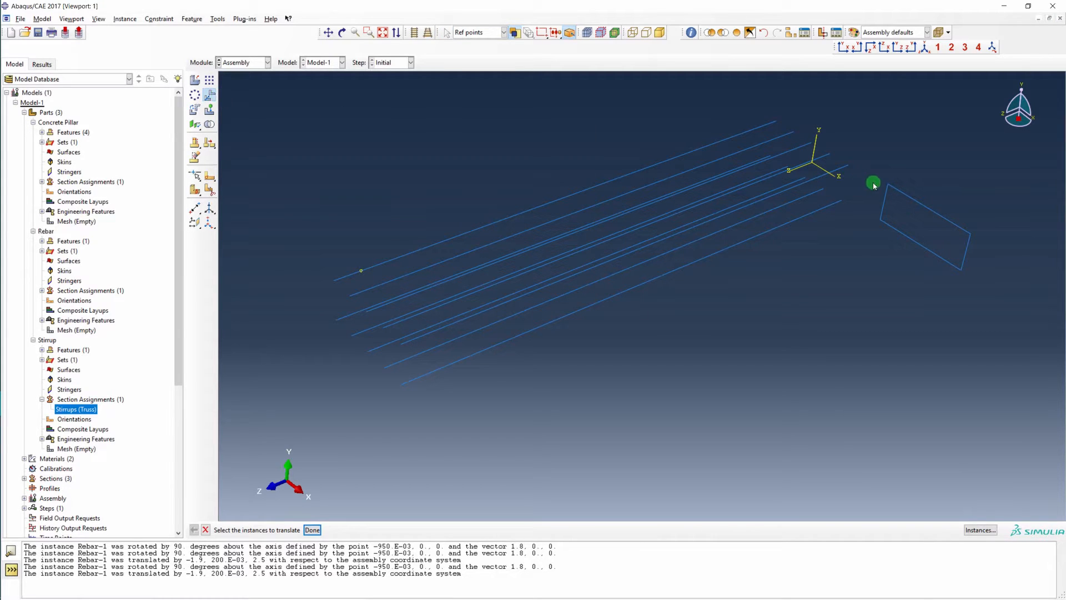
{"action": "left_click", "coordinate": [898, 192]}
{"action": "middle_click", "coordinate": [904, 167]}
{"action": "left_click", "coordinate": [888, 185]}
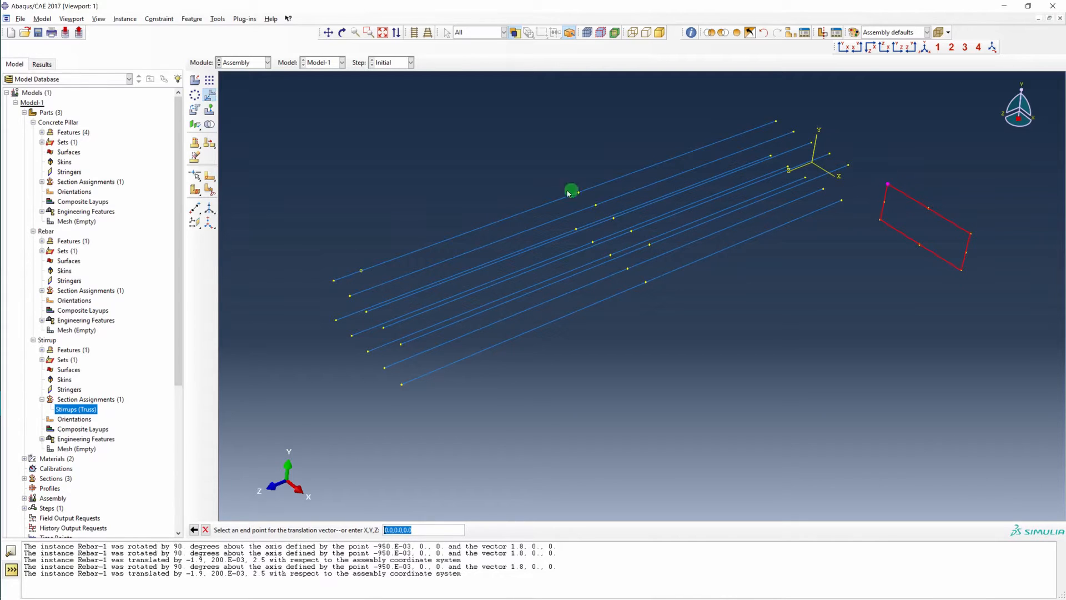
{"action": "left_click", "coordinate": [362, 271]}
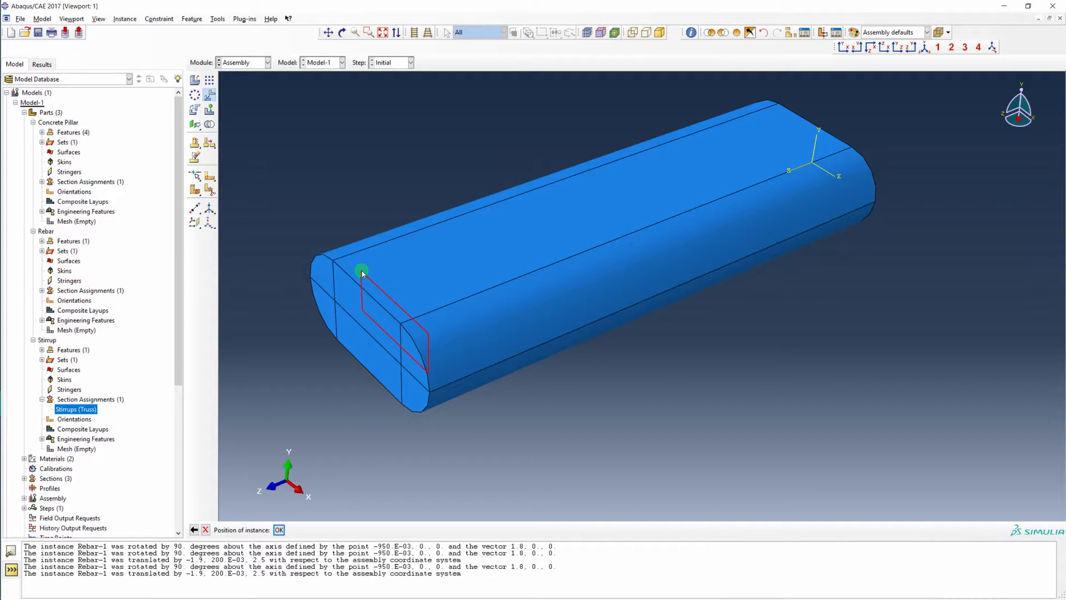
{"action": "middle_click", "coordinate": [362, 271]}
Start a linear pattern of the stirrup with direction 2 set to 1 copy and a longitudinal rebar line as direction 1
{"action": "left_click_drag", "start_coordinate": [534, 288], "coordinate": [365, 275], "text": "ctrl+alt"}
{"action": "left_click_drag", "start_coordinate": [584, 268], "coordinate": [699, 298], "text": "ctrl+alt"}
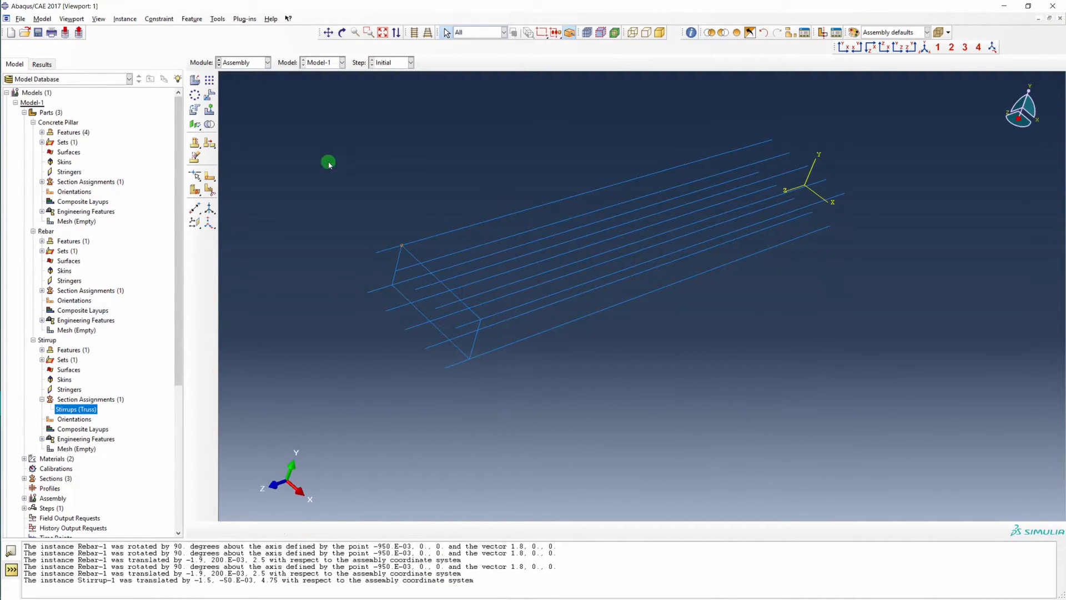
{"action": "left_click", "coordinate": [206, 82]}
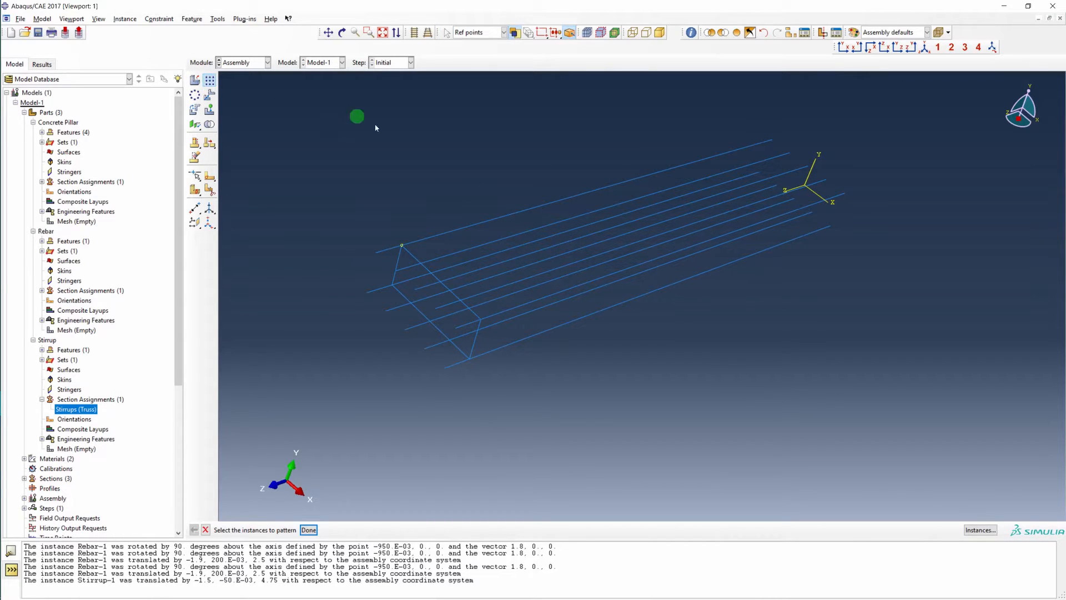
{"action": "left_click", "coordinate": [414, 256]}
{"action": "middle_click", "coordinate": [428, 164]}
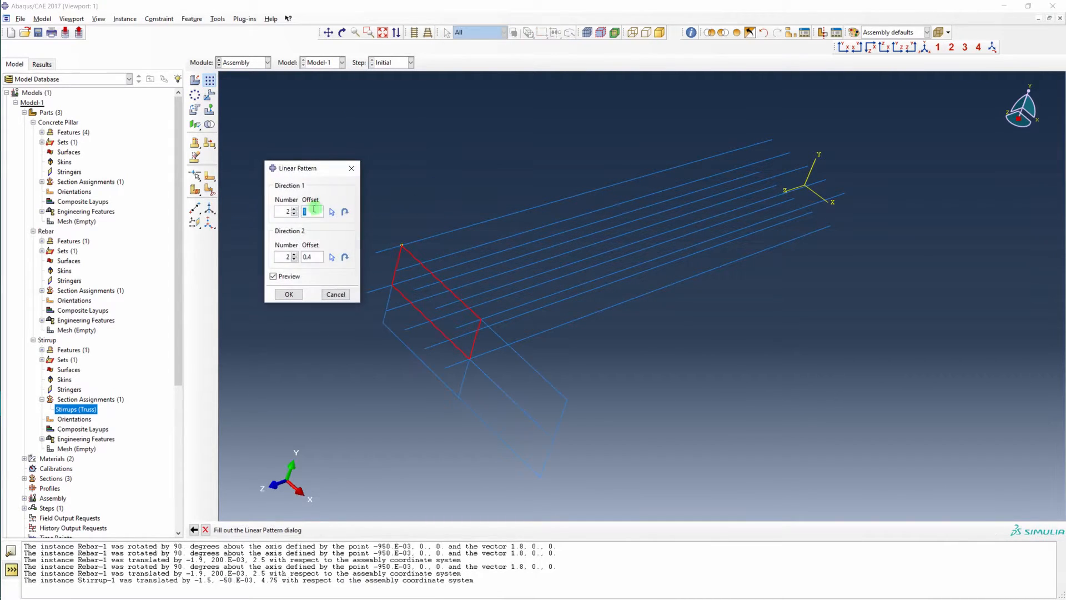
{"action": "left_click", "coordinate": [311, 257]}
{"action": "left_click", "coordinate": [295, 259]}
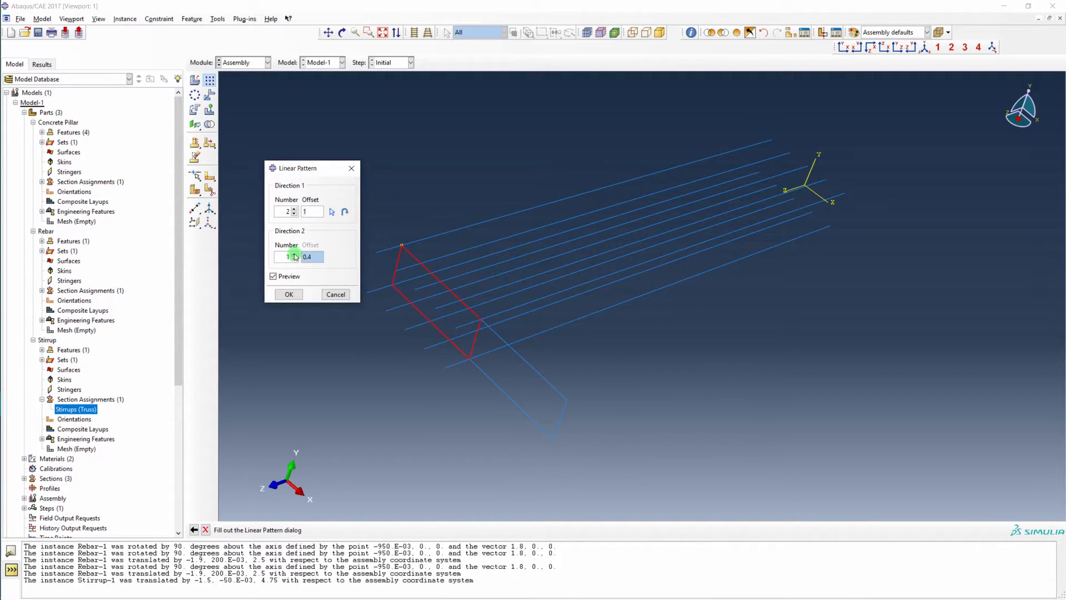
{"action": "left_click", "coordinate": [331, 212]}
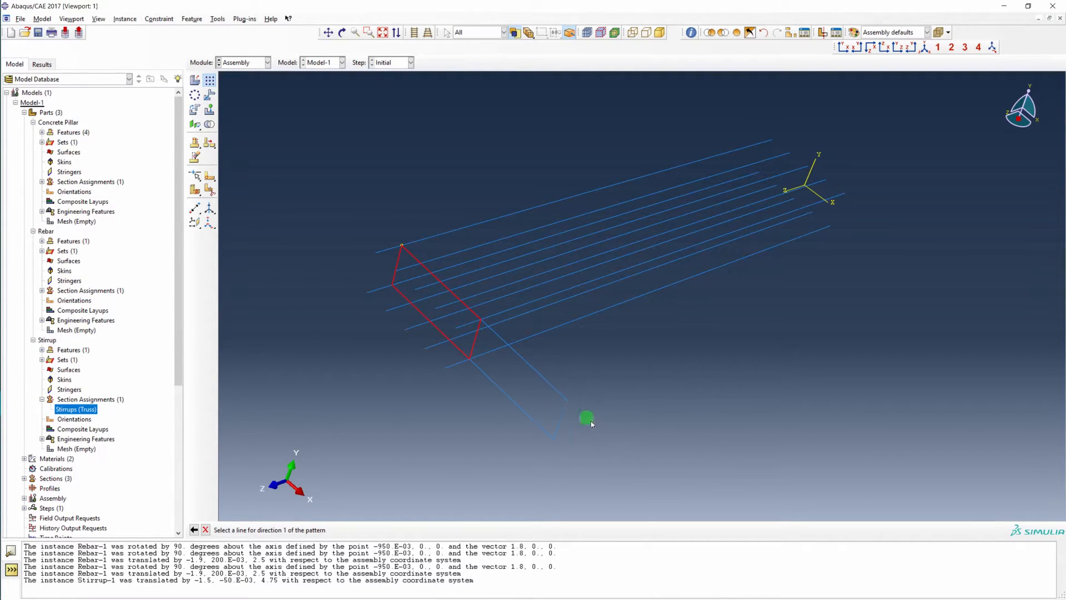
{"action": "left_click", "coordinate": [453, 233]}
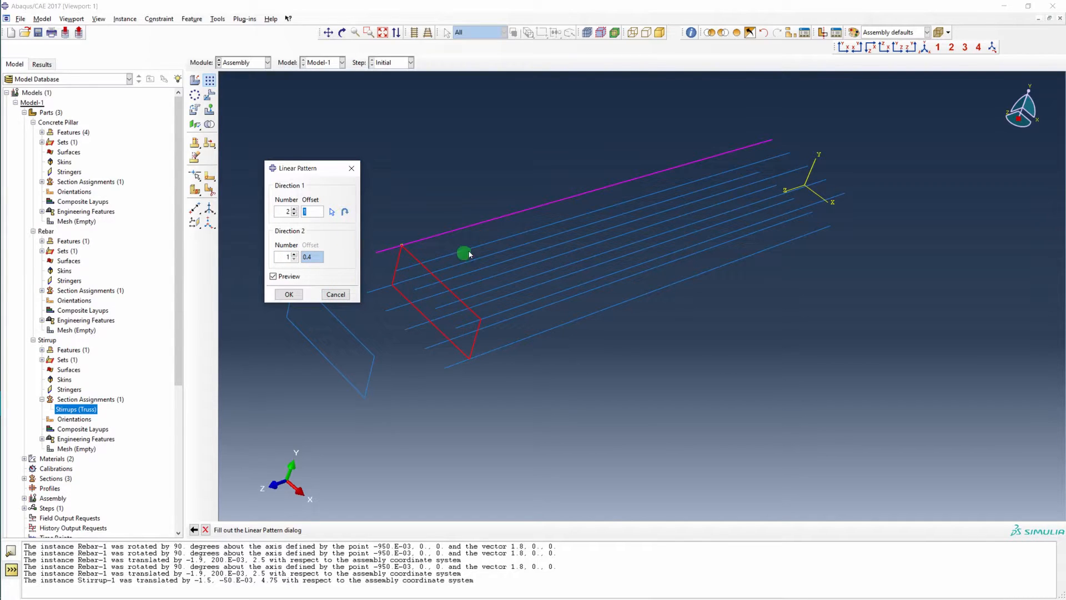
Flip direction 1 of the stirrup pattern, set its offset to 0.25 and number to 19, and create the pattern
{"action": "left_click", "coordinate": [344, 213]}
{"action": "left_click", "coordinate": [314, 212]}
{"action": "left_click_drag", "start_coordinate": [312, 214], "coordinate": [283, 211]}
{"action": "type", "text": "0.25"}
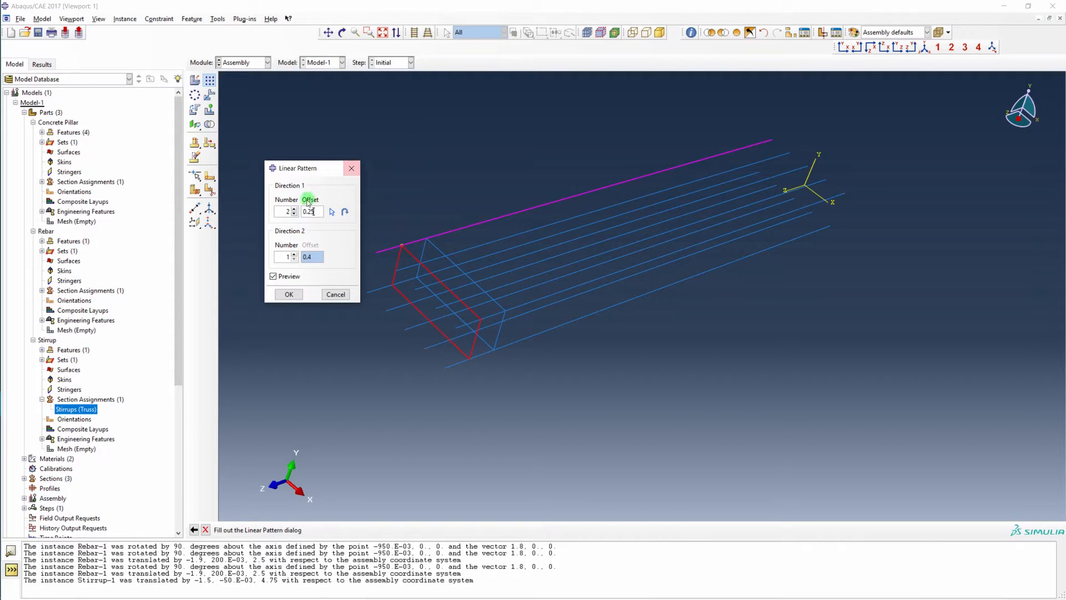
{"action": "left_click", "coordinate": [295, 210]}
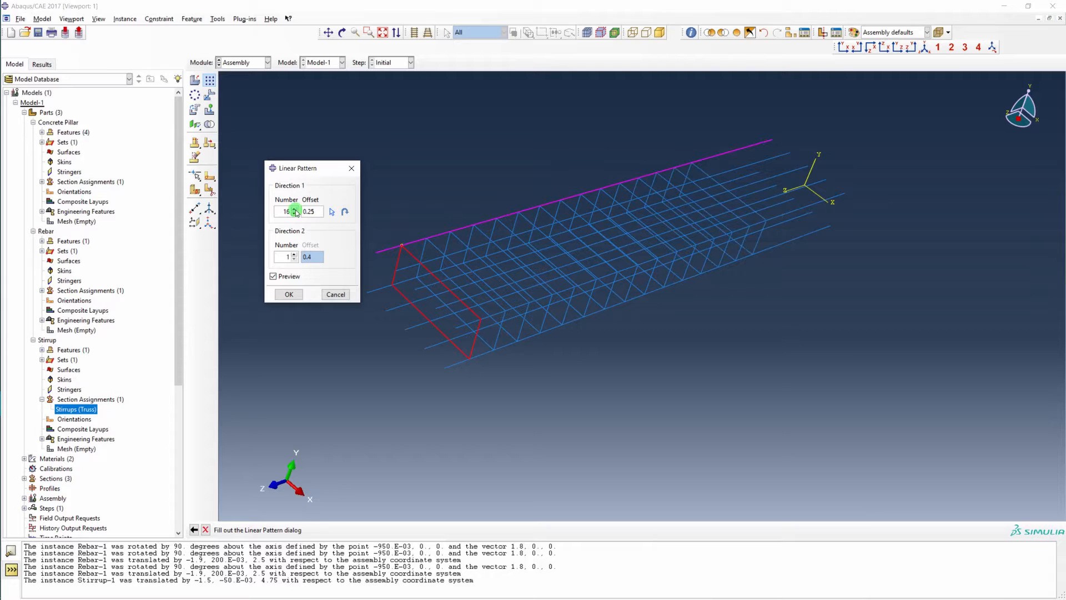
{"action": "left_click_drag", "start_coordinate": [769, 226], "coordinate": [652, 287], "text": "ctrl+alt"}
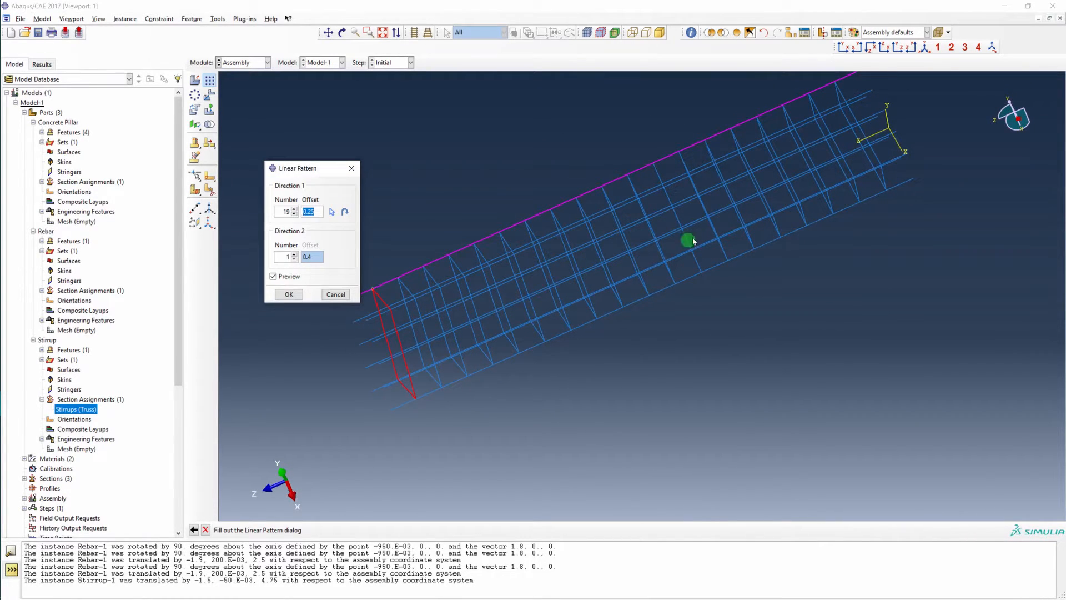
{"action": "scroll", "coordinate": [661, 328], "scroll_direction": "down", "scroll_amount": 3}
{"action": "left_click_drag", "start_coordinate": [634, 324], "coordinate": [721, 257], "text": "ctrl+alt"}
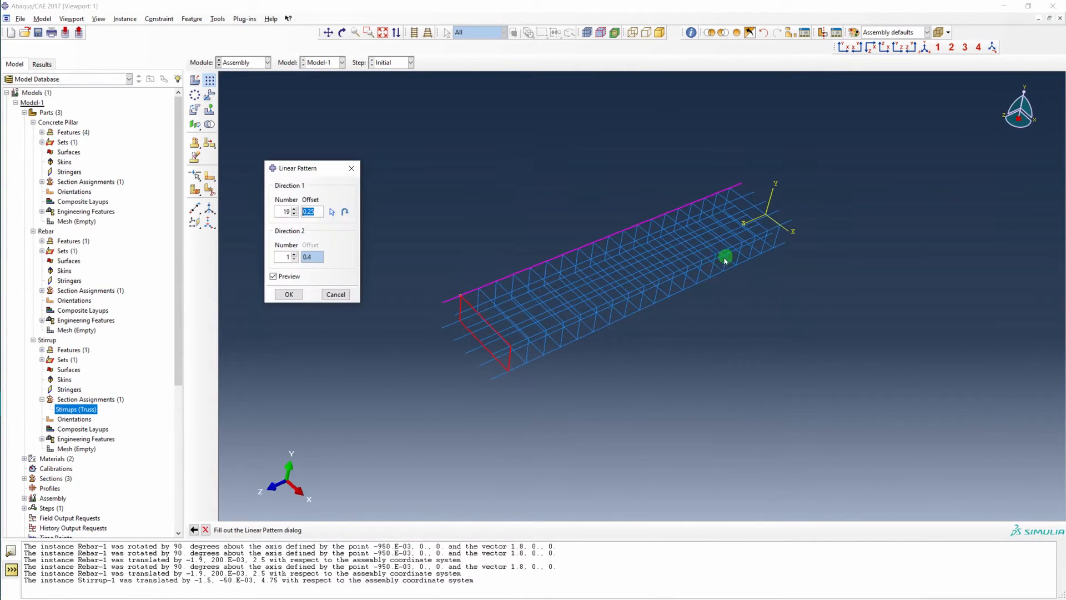
{"action": "left_click", "coordinate": [290, 294]}
Redisplay all instances and render the concrete pillar translucent so the reinforcement cage inside can be examined
{"action": "scroll", "coordinate": [631, 281], "scroll_direction": "up", "scroll_amount": 2}
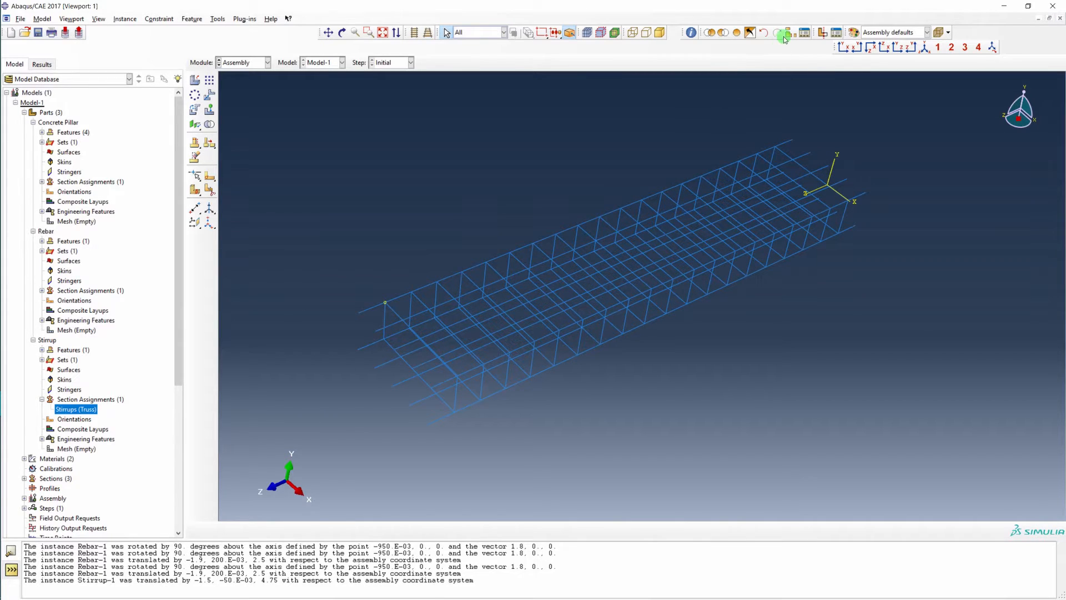
{"action": "left_click", "coordinate": [737, 33]}
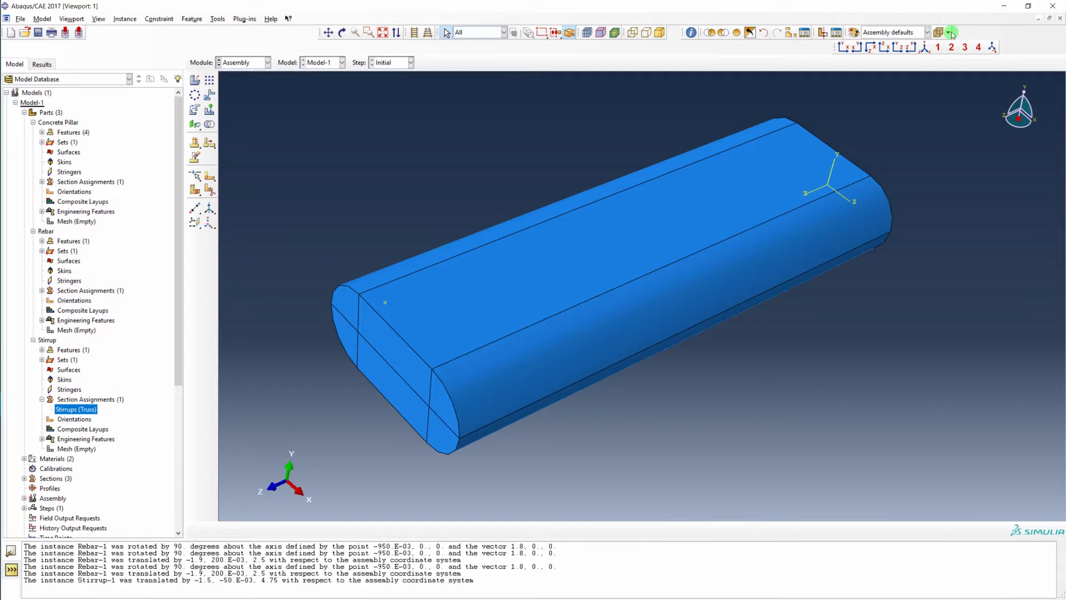
{"action": "left_click", "coordinate": [945, 32]}
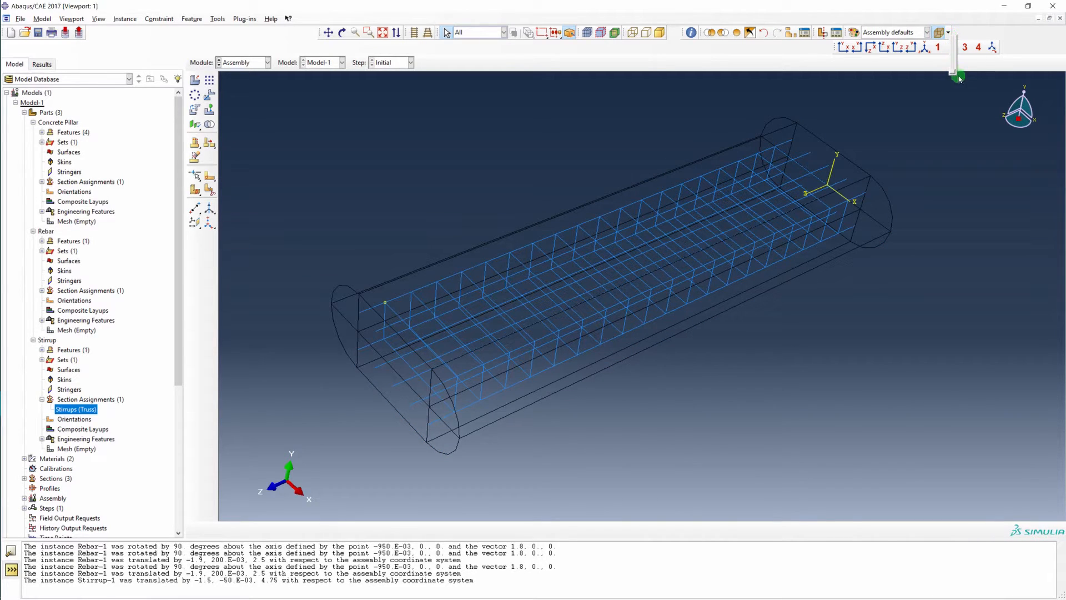
{"action": "left_click_drag", "start_coordinate": [955, 71], "coordinate": [950, 63]}
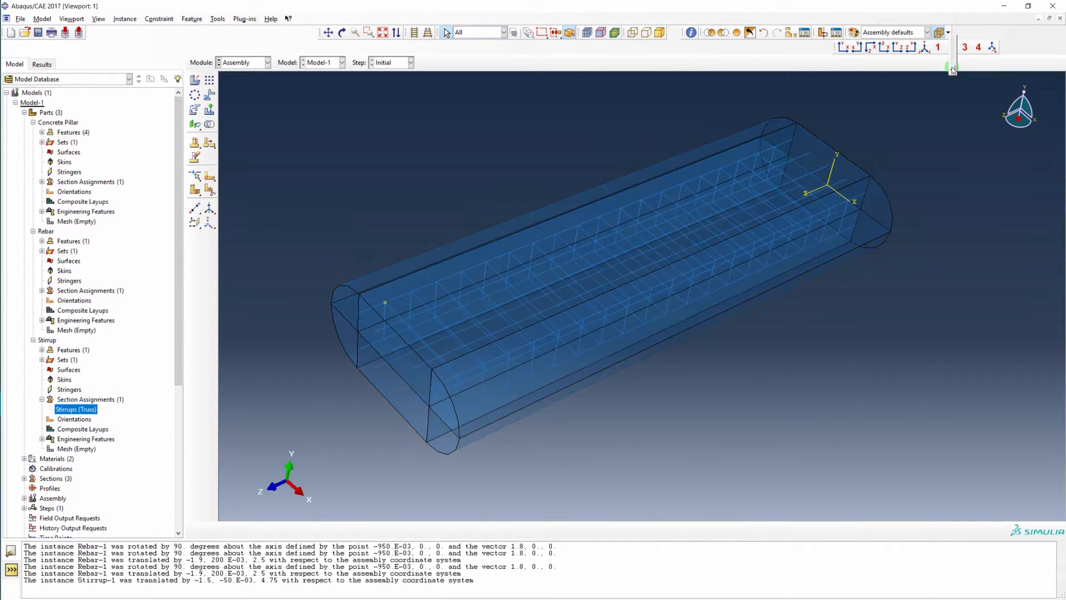
{"action": "left_click", "coordinate": [700, 240]}
{"action": "left_click_drag", "start_coordinate": [651, 235], "coordinate": [605, 236], "text": "ctrl+alt"}
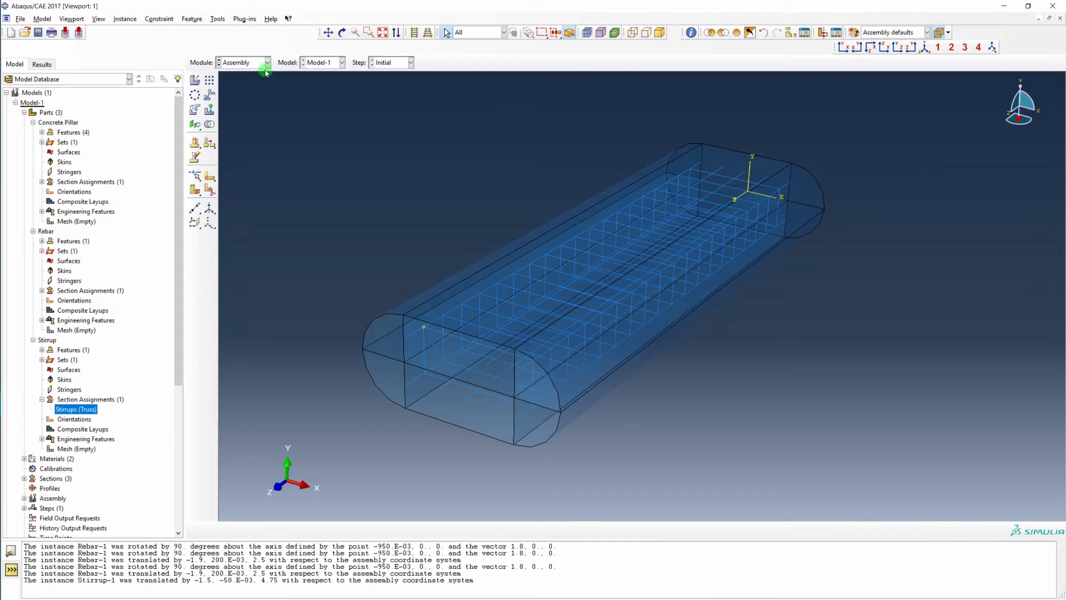
Switch to the Step module and create a Static, General step named Step-1 after the Initial step
{"action": "left_click", "coordinate": [268, 63]}
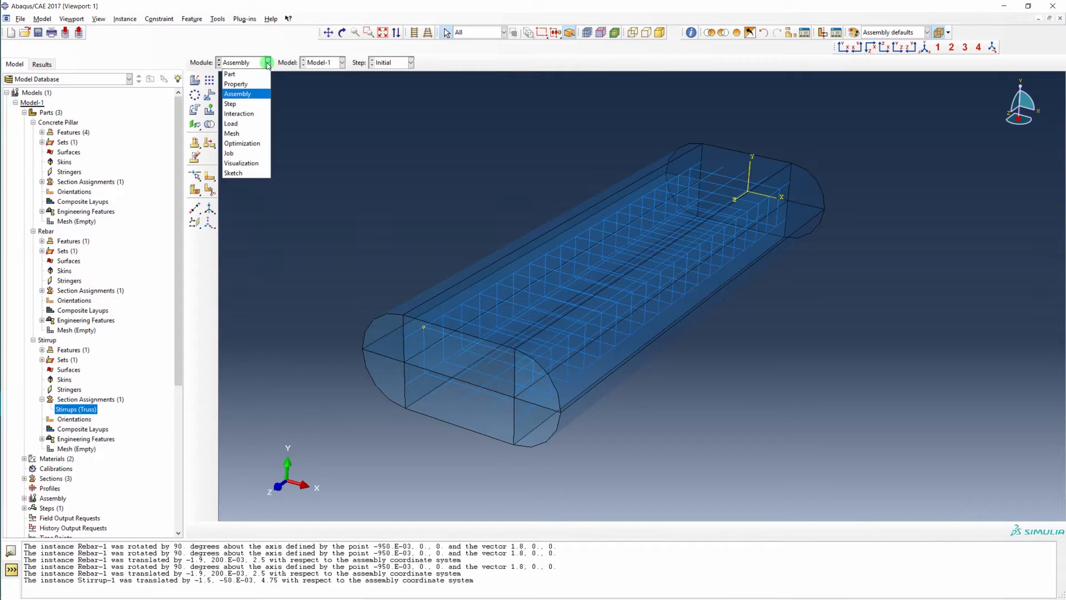
{"action": "left_click", "coordinate": [243, 103]}
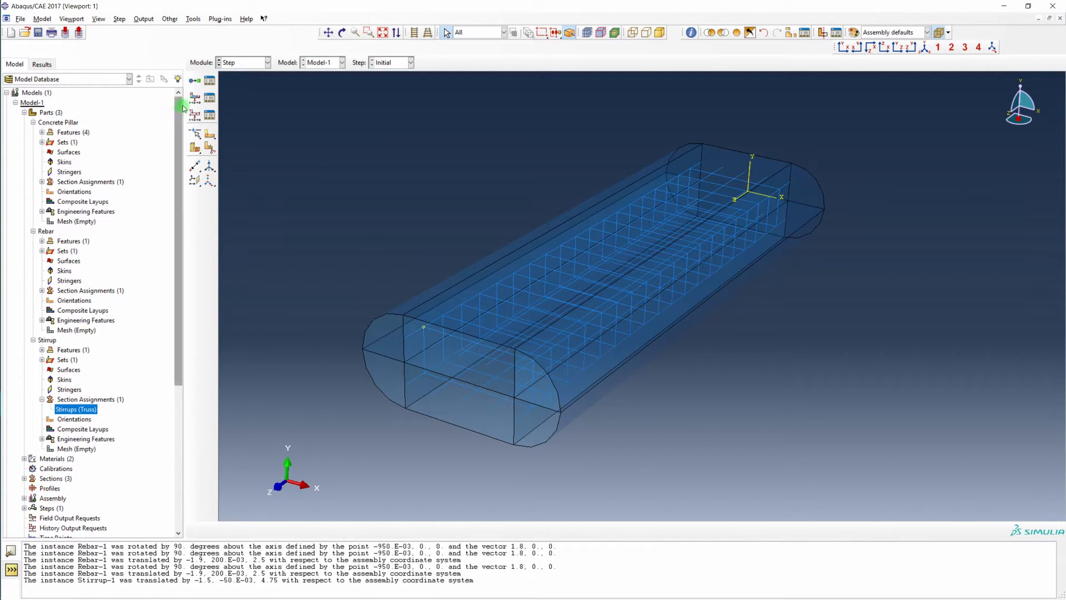
{"action": "left_click", "coordinate": [200, 81]}
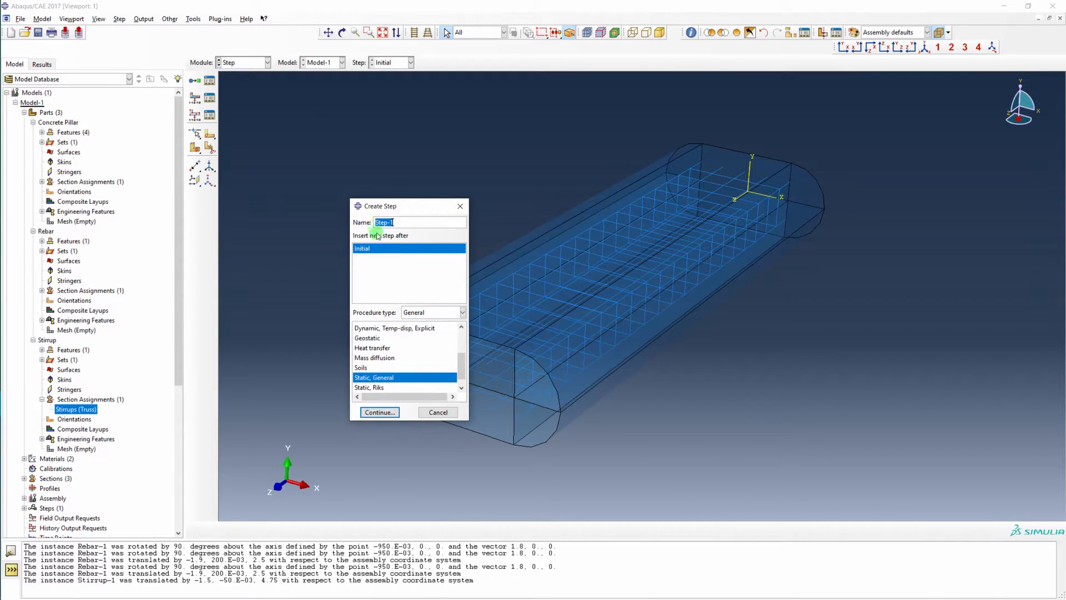
{"action": "left_click", "coordinate": [380, 414]}
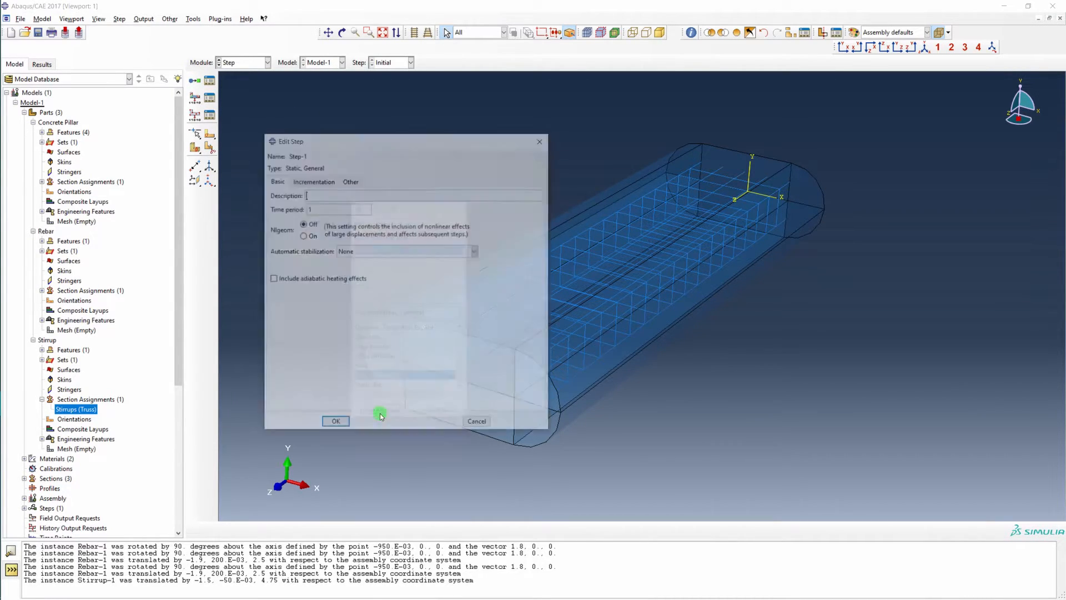
Set the initial and maximum increment sizes of Step-1 to 0.05 and save the analysis step
{"action": "left_click", "coordinate": [314, 181]}
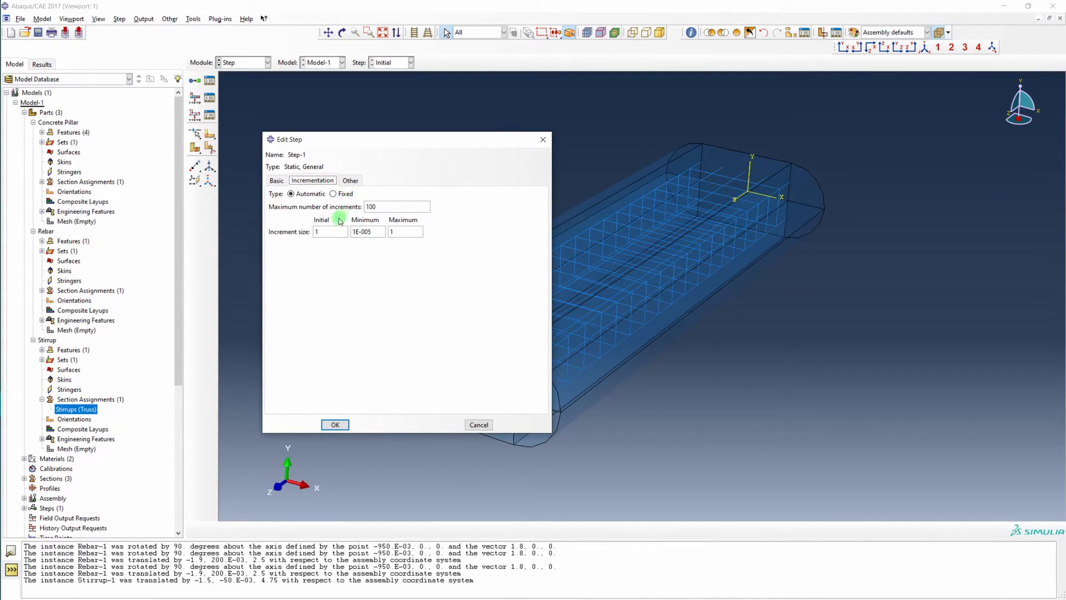
{"action": "left_click_drag", "start_coordinate": [326, 231], "coordinate": [309, 232]}
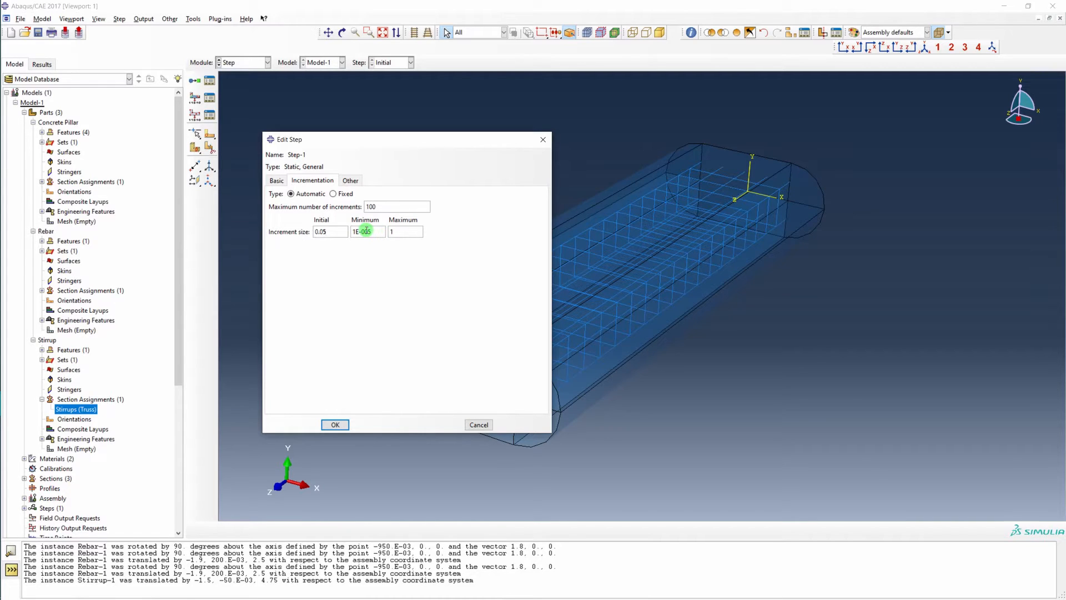
{"action": "left_click_drag", "start_coordinate": [373, 231], "coordinate": [354, 232]}
{"action": "double_click", "coordinate": [398, 231]}
{"action": "left_click", "coordinate": [350, 180]}
{"action": "left_click", "coordinate": [313, 180]}
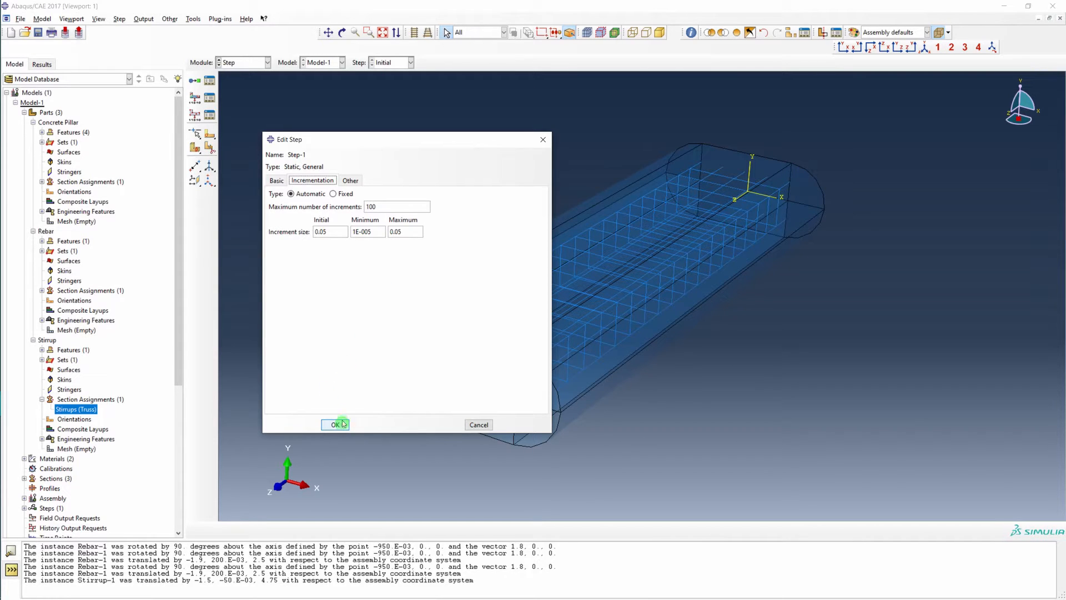
{"action": "left_click", "coordinate": [278, 181]}
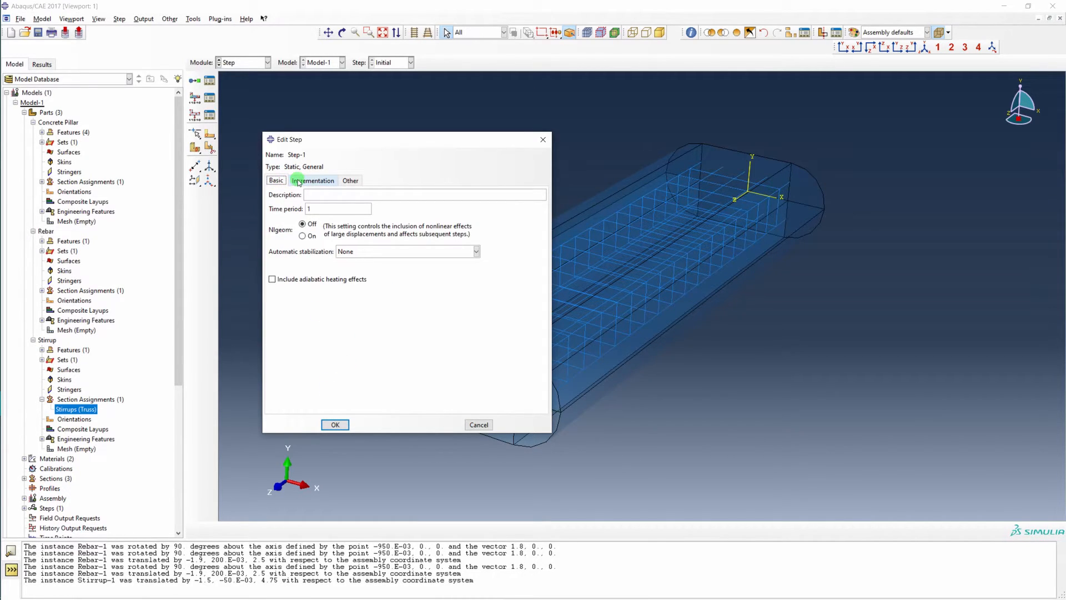
{"action": "left_click", "coordinate": [298, 181]}
{"action": "left_click", "coordinate": [336, 425]}
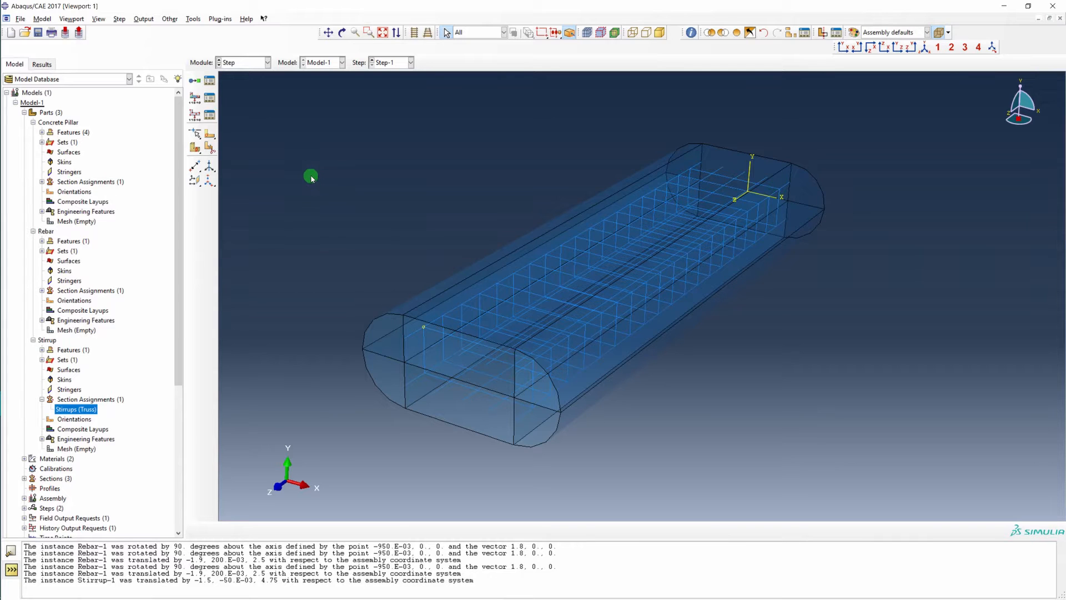
Create a geometry set named ReactionSet from all the concrete faces on the pillar's near, positive-Z end
{"action": "left_click", "coordinate": [194, 19]}
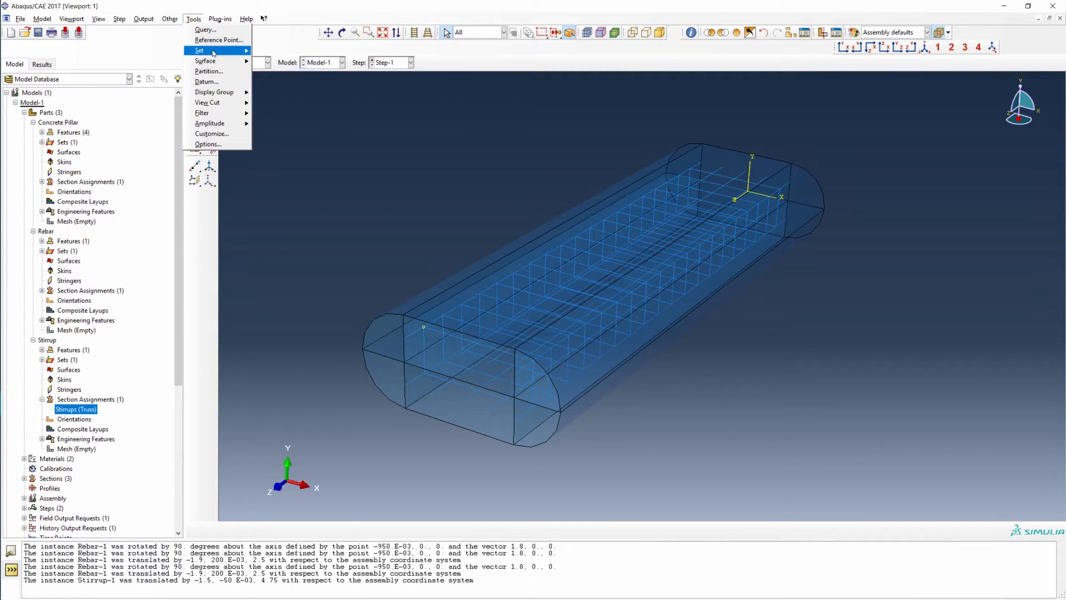
{"action": "mouse_move", "coordinate": [223, 51]}
{"action": "left_click", "coordinate": [275, 62]}
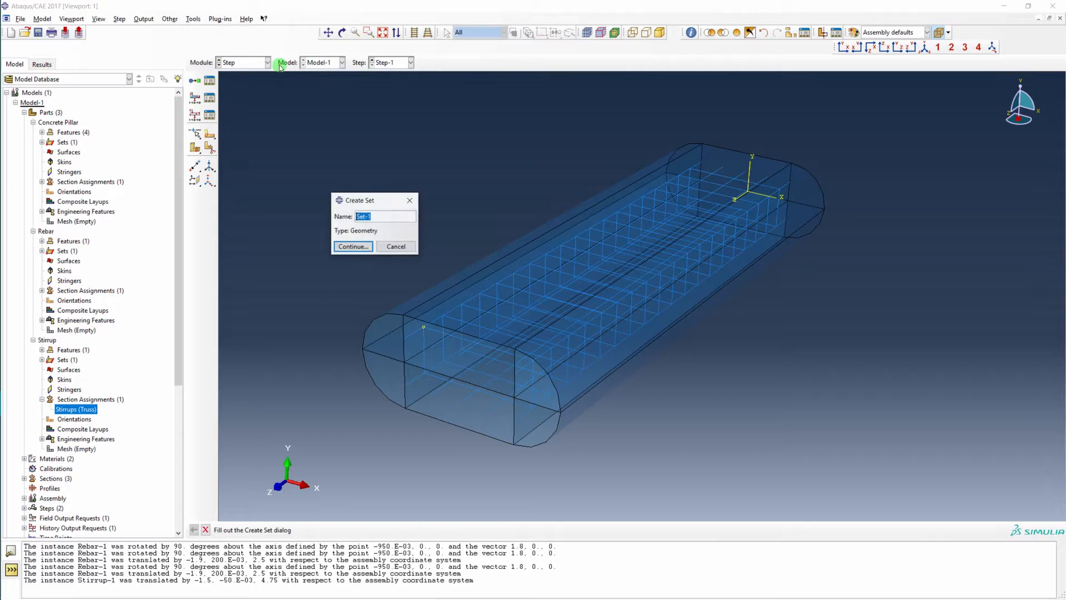
{"action": "type", "text": "Reaction"}
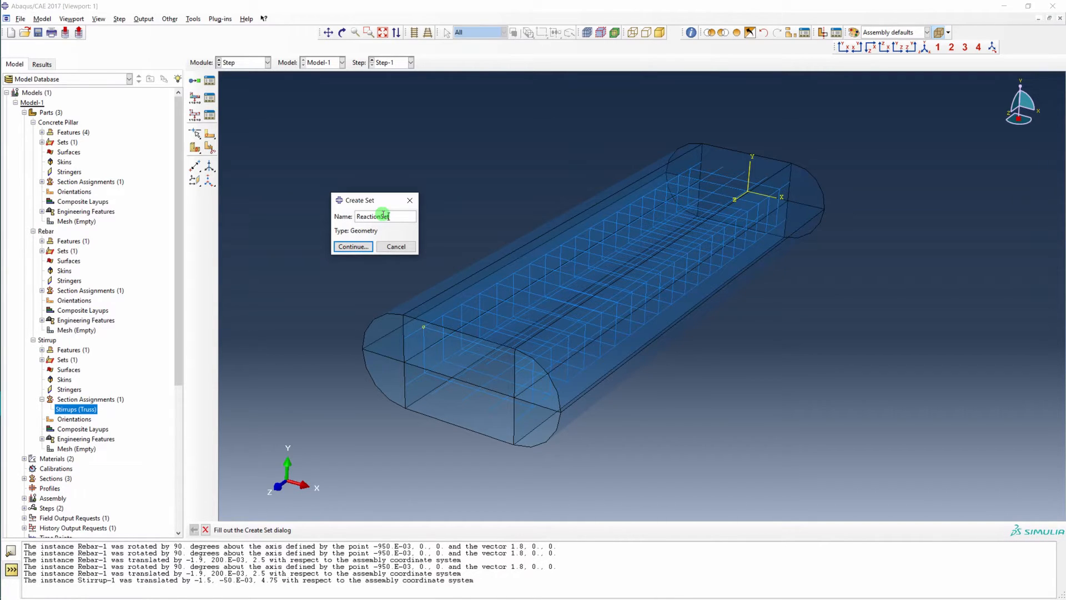
{"action": "key", "text": "Return"}
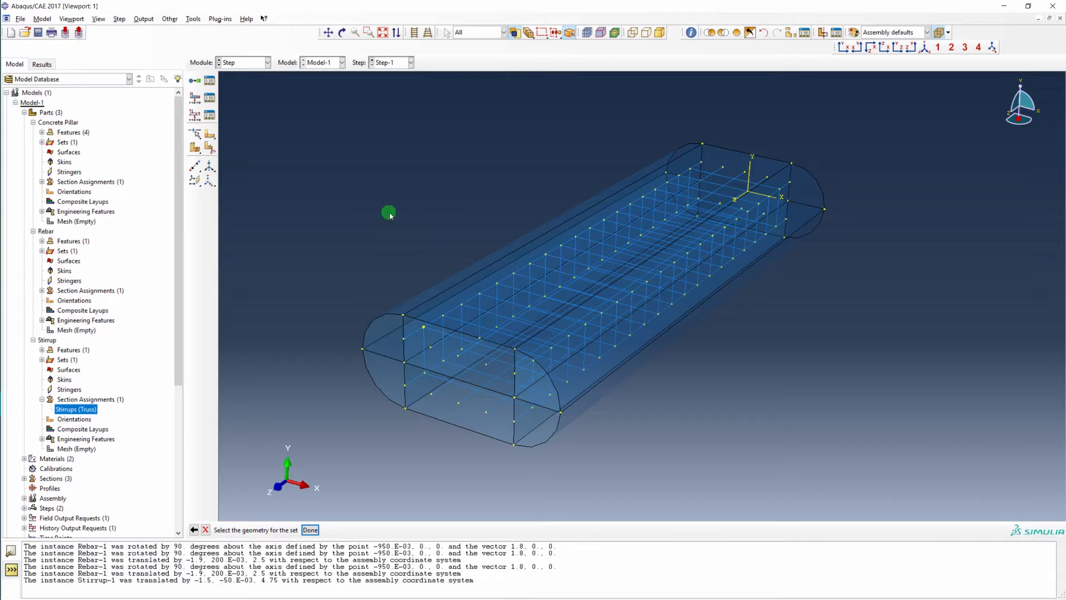
{"action": "left_click", "coordinate": [388, 336]}
{"action": "left_click", "coordinate": [443, 350], "text": "shift"}
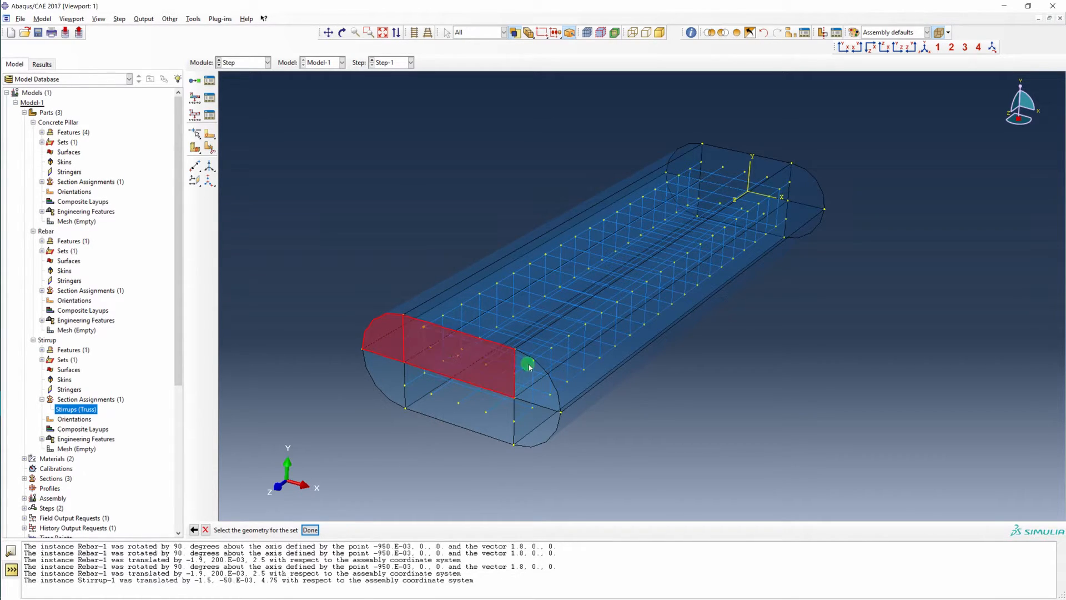
{"action": "left_click", "coordinate": [527, 429], "text": "shift"}
{"action": "left_click", "coordinate": [478, 422], "text": "shift"}
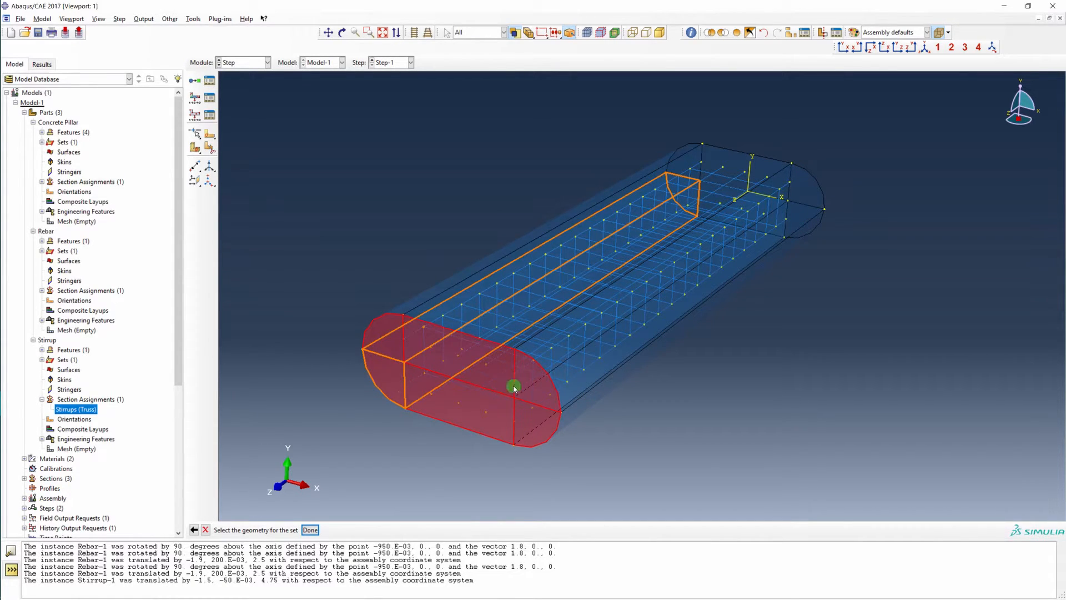
{"action": "middle_click", "coordinate": [407, 216]}
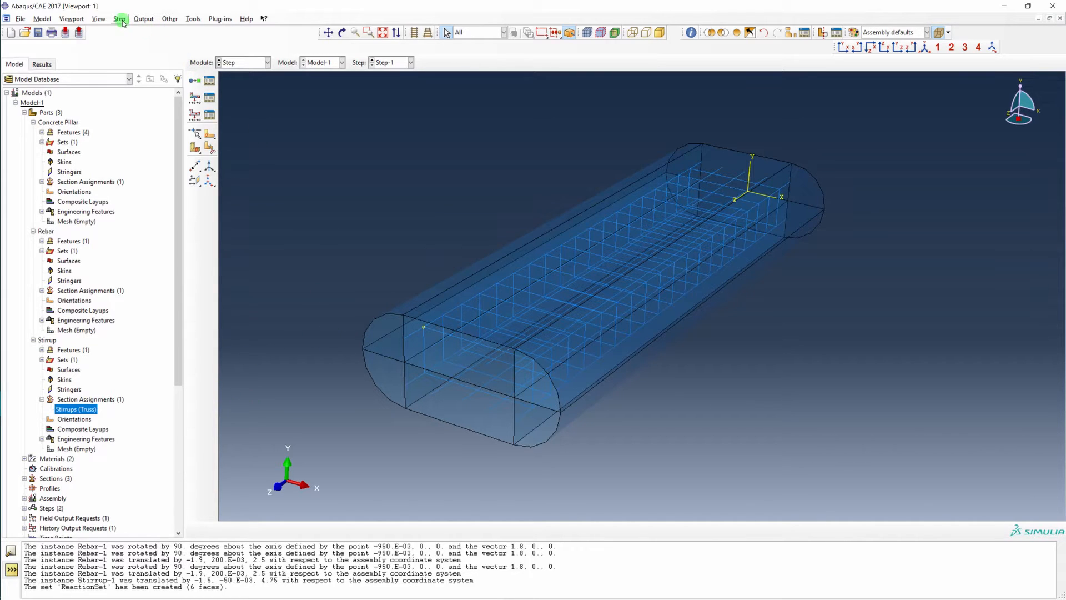
Create a geometry set named DisplacementSet from all the concrete faces on the pillar's far, negative-Z end
{"action": "left_click", "coordinate": [193, 19]}
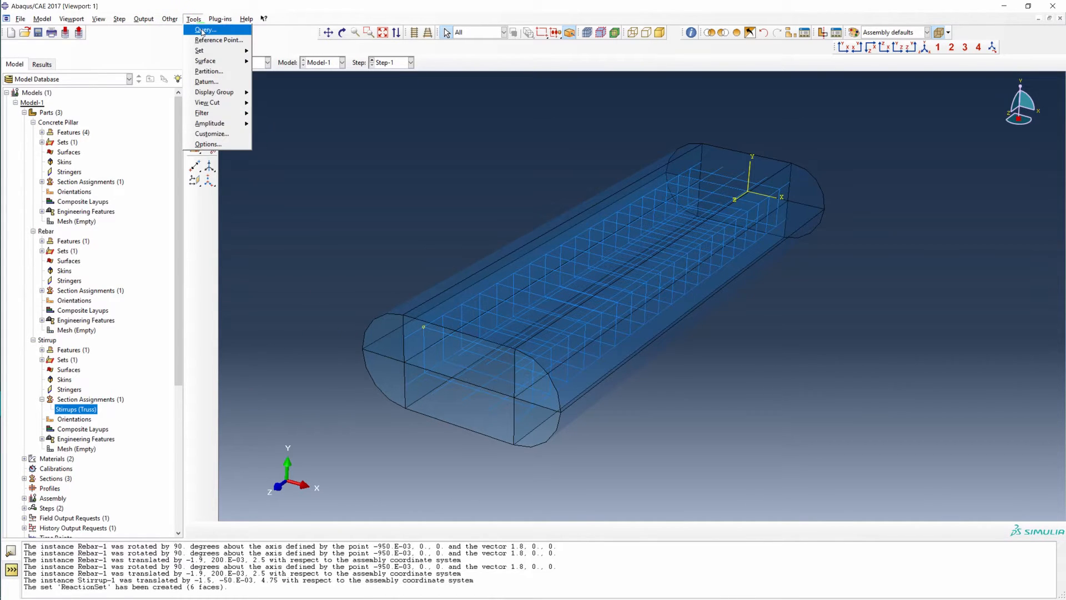
{"action": "mouse_move", "coordinate": [206, 51]}
{"action": "left_click", "coordinate": [267, 50]}
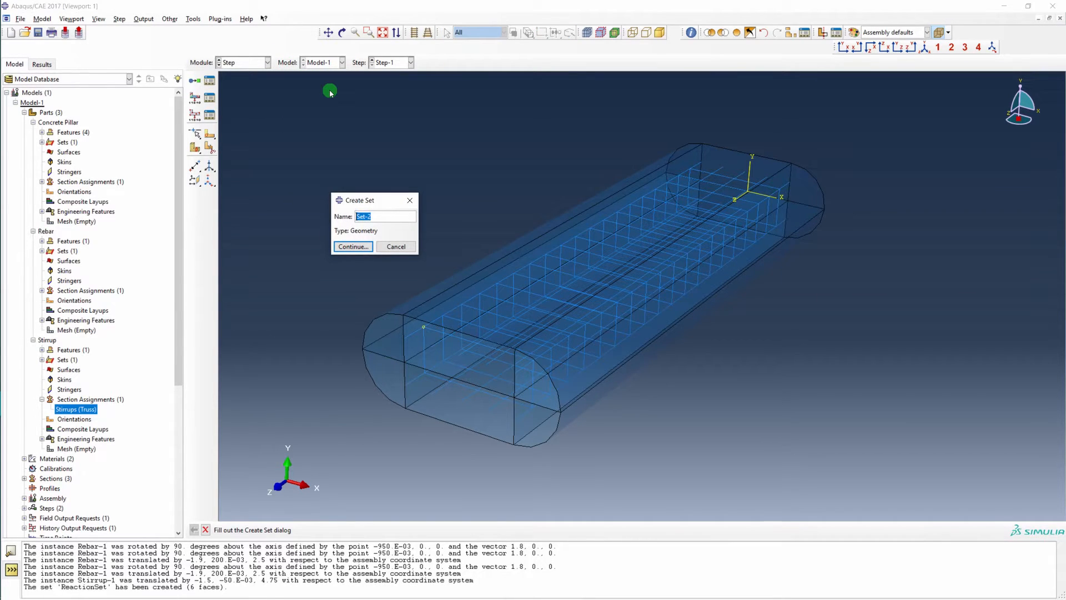
{"action": "type", "text": "Displacement"}
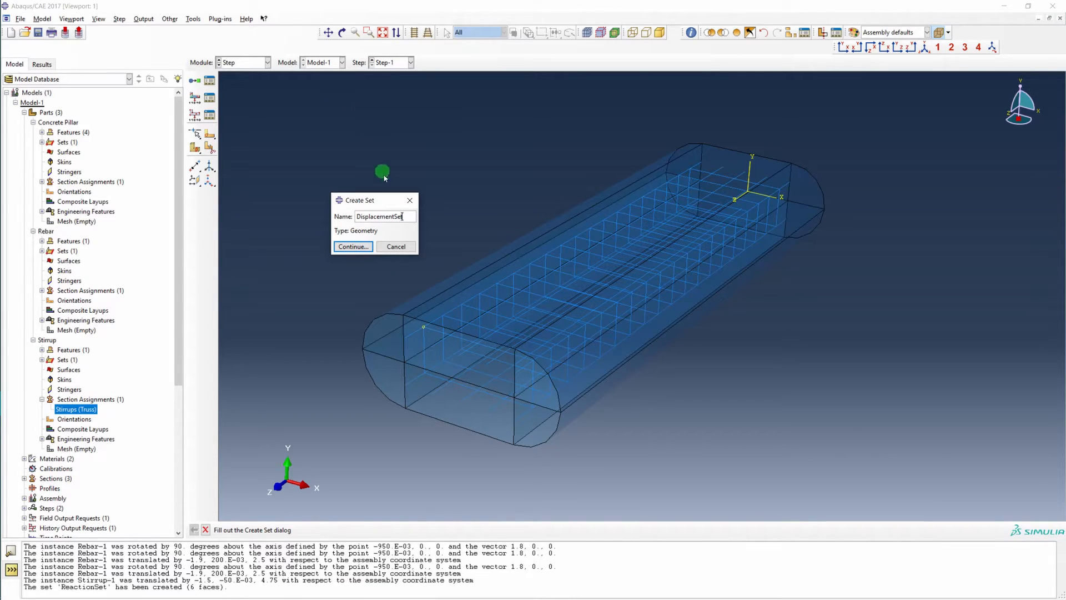
{"action": "left_click", "coordinate": [356, 246]}
{"action": "left_click_drag", "start_coordinate": [583, 315], "coordinate": [661, 174], "text": "ctrl+alt"}
{"action": "left_click_drag", "start_coordinate": [719, 202], "coordinate": [728, 180], "text": "ctrl+alt"}
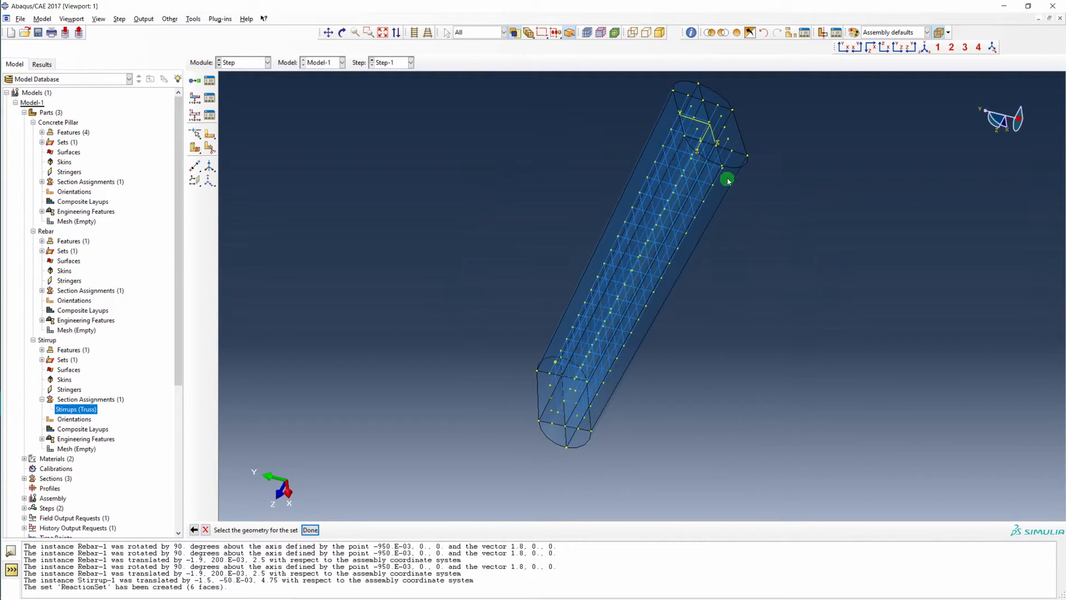
{"action": "left_click", "coordinate": [712, 152]}
{"action": "left_click", "coordinate": [733, 158], "text": "shift"}
{"action": "left_click", "coordinate": [732, 141], "text": "shift"}
{"action": "left_click", "coordinate": [704, 125], "text": "shift"}
{"action": "left_click", "coordinate": [694, 91], "text": "shift"}
{"action": "middle_click", "coordinate": [566, 131]}
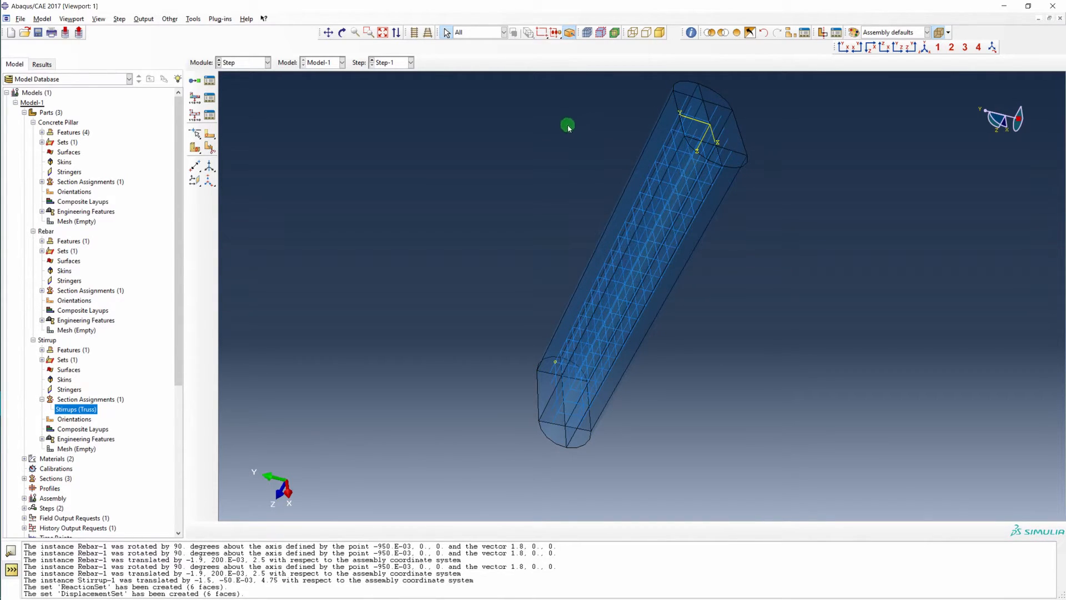
Create a history output request named ReactionOutput in Step-1 with the set ReactionSet as its domain
{"action": "scroll", "coordinate": [727, 203], "scroll_direction": "up", "scroll_amount": 2}
{"action": "scroll", "coordinate": [705, 131], "scroll_direction": "down", "scroll_amount": 4}
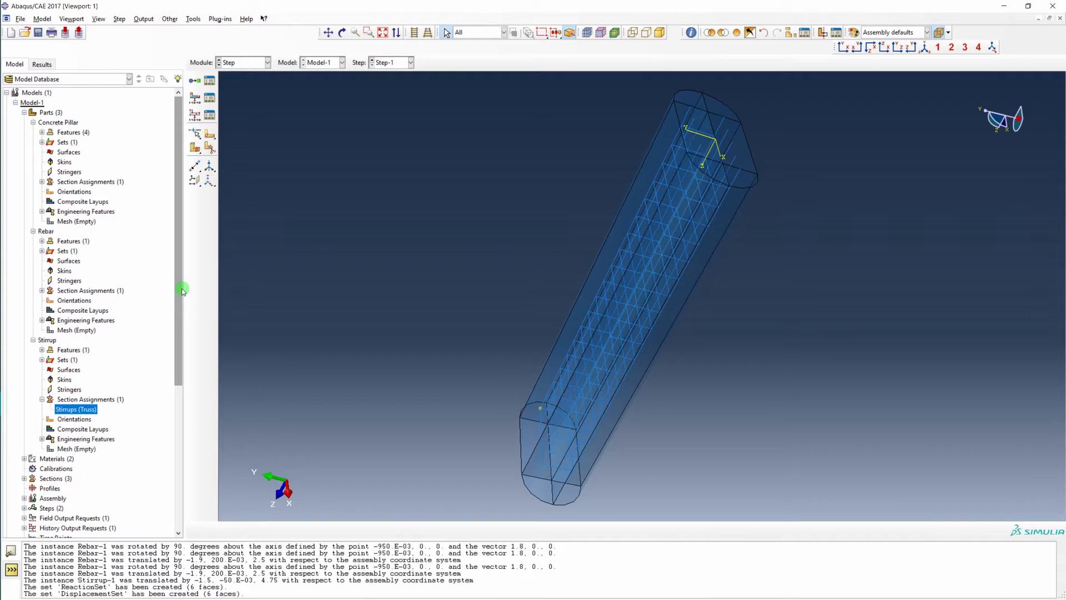
{"action": "left_click_drag", "start_coordinate": [184, 291], "coordinate": [183, 361]}
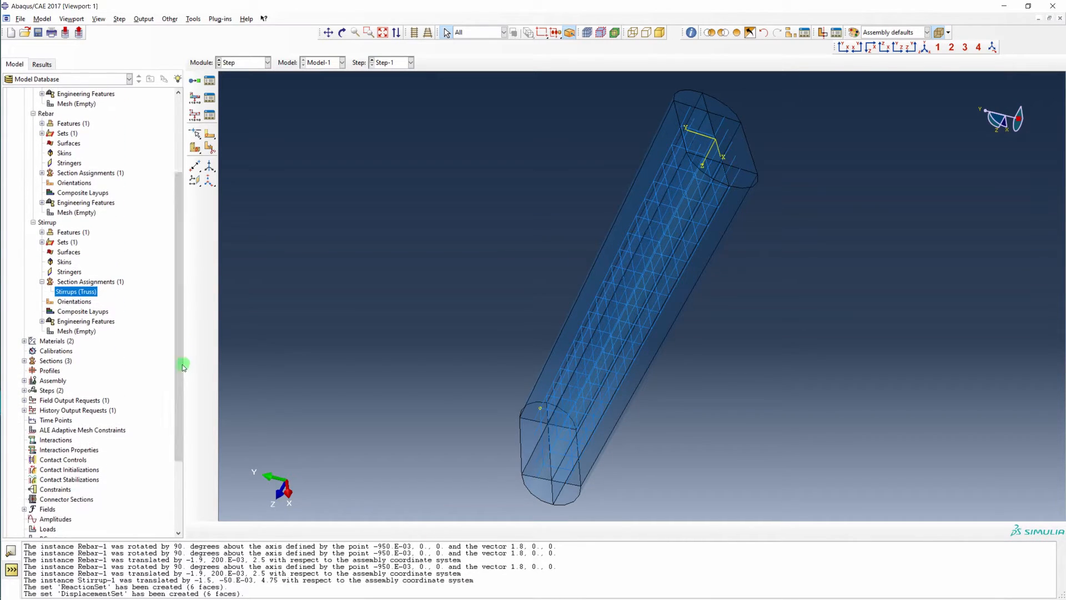
{"action": "left_click", "coordinate": [24, 410]}
{"action": "double_click", "coordinate": [65, 411]}
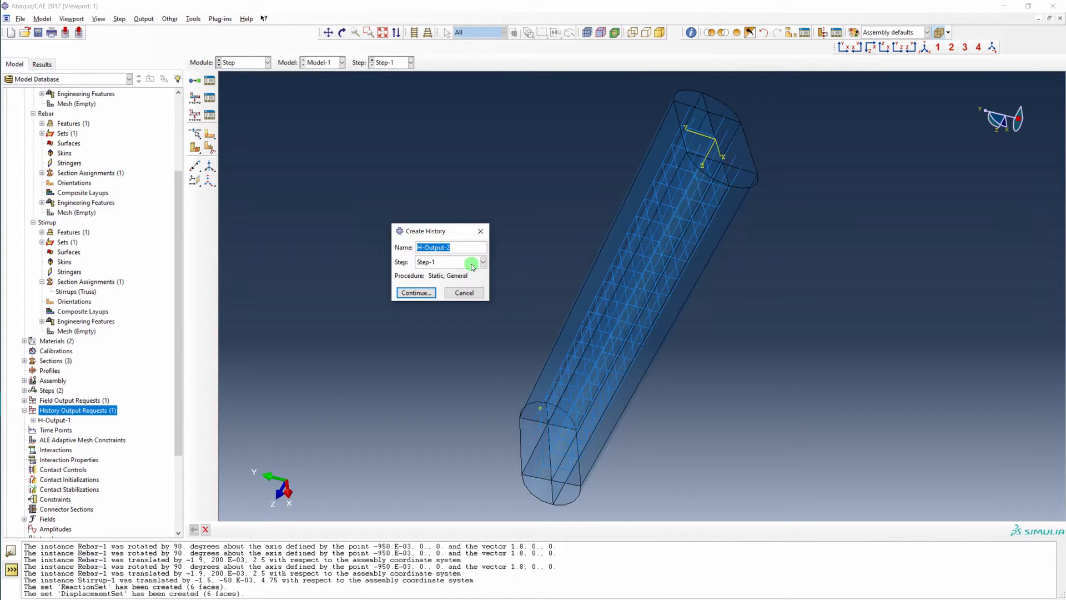
{"action": "type", "text": "ReactionOut"}
{"action": "left_click", "coordinate": [417, 293]}
{"action": "left_click", "coordinate": [426, 221]}
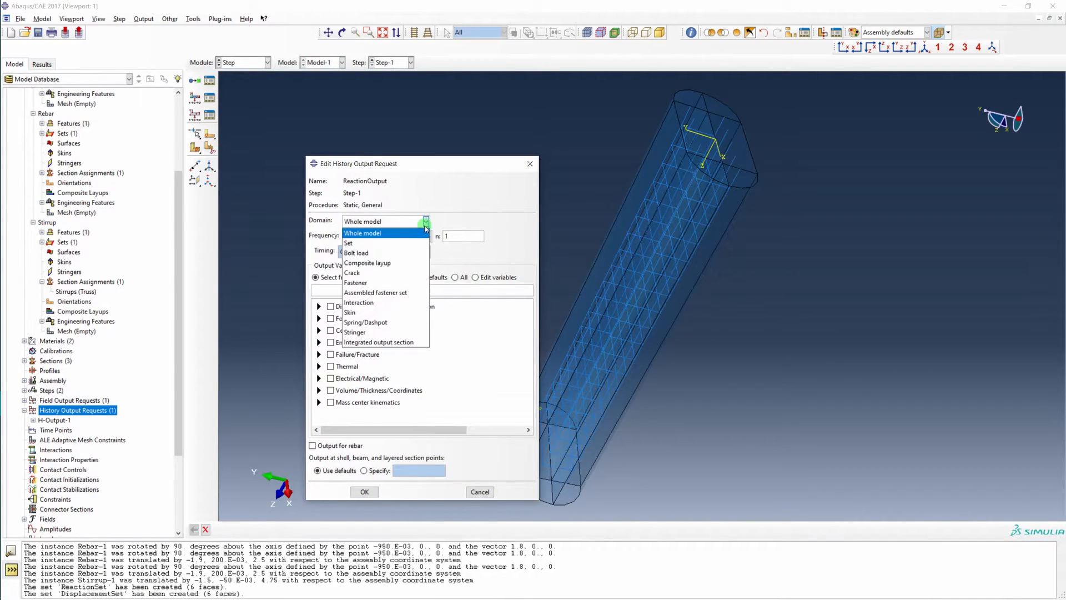
{"action": "left_click", "coordinate": [387, 244]}
{"action": "left_click", "coordinate": [493, 222]}
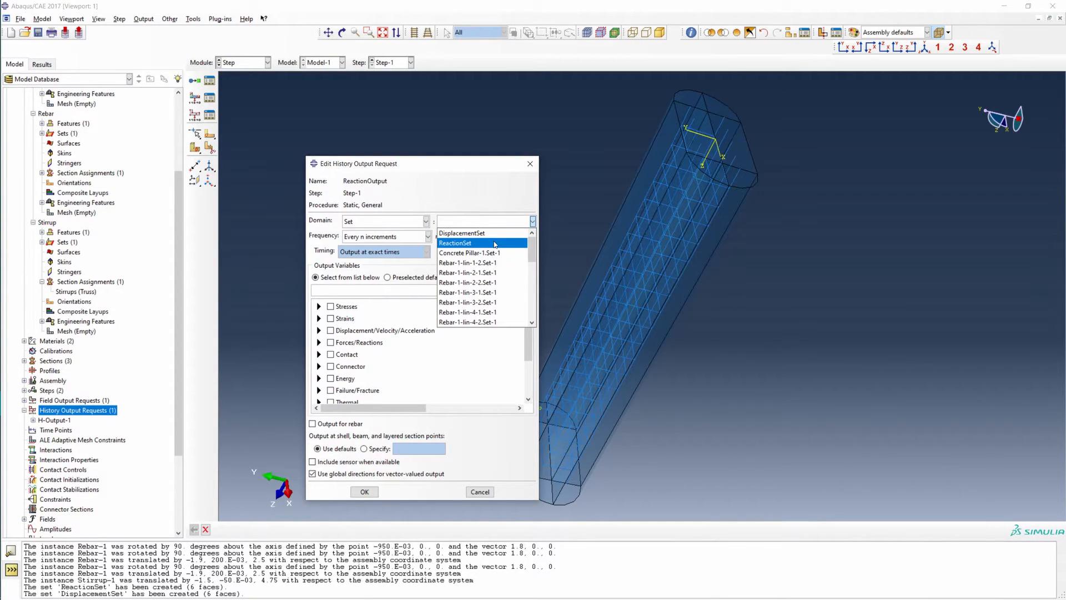
{"action": "left_click", "coordinate": [495, 244]}
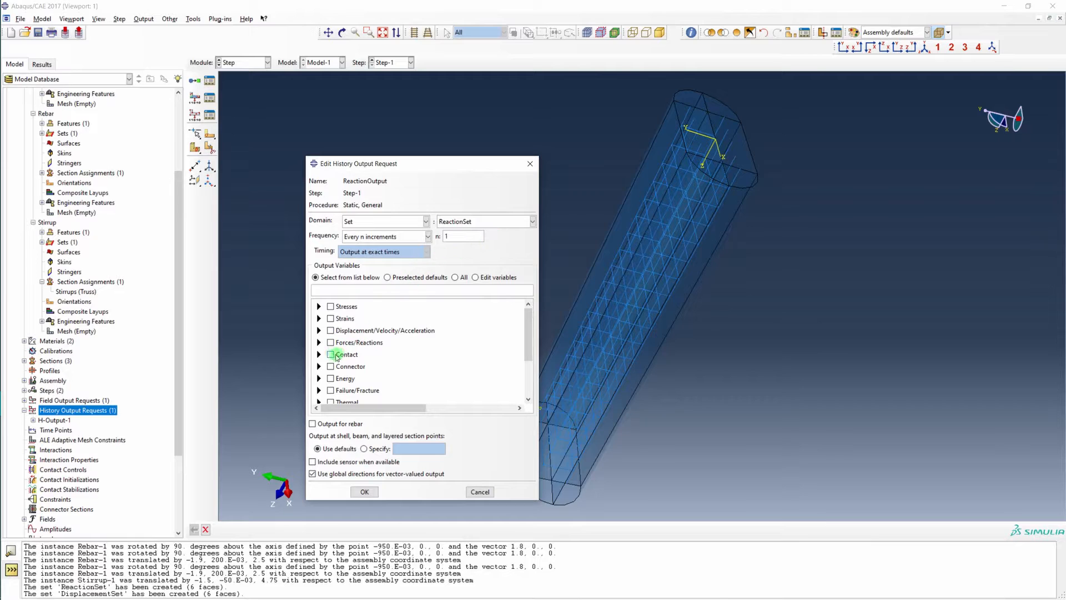
Request only the reaction force component RF3 for ReactionOutput and save the request
{"action": "left_click", "coordinate": [318, 342]}
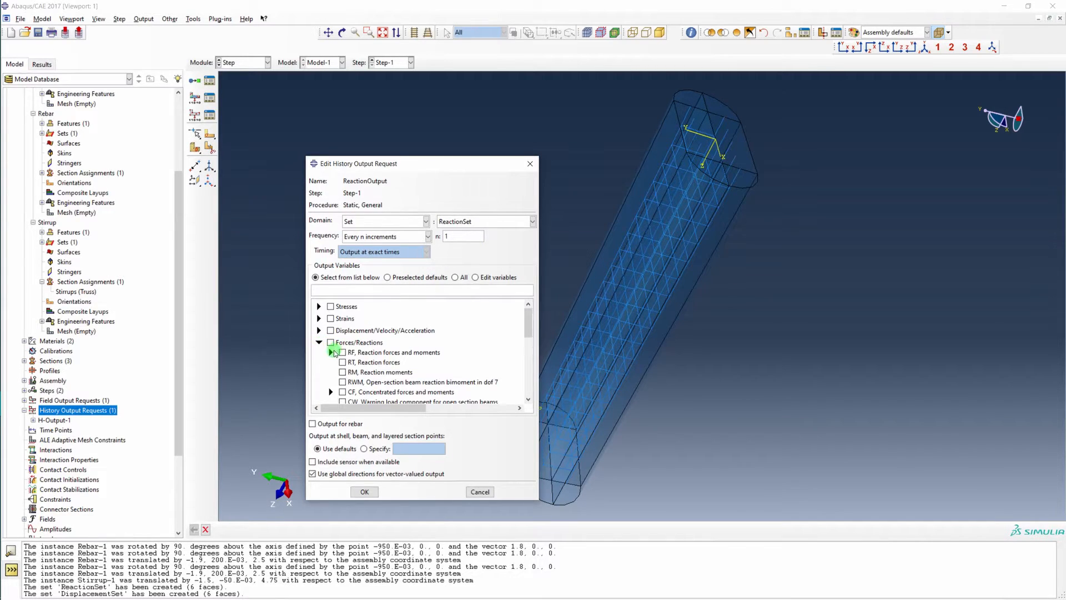
{"action": "left_click", "coordinate": [332, 352]}
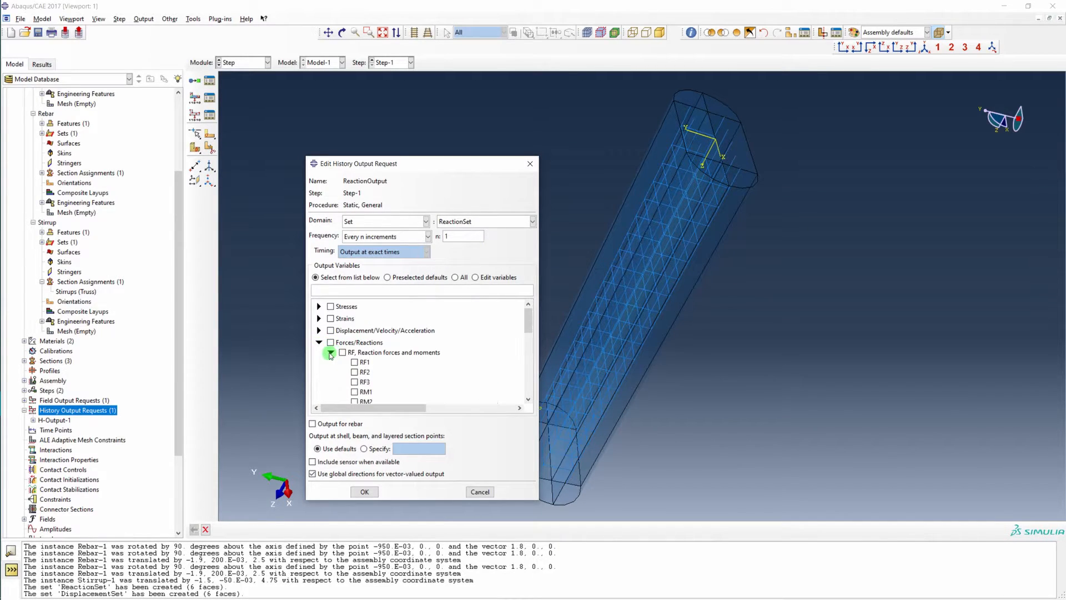
{"action": "left_click", "coordinate": [355, 382]}
{"action": "left_click", "coordinate": [364, 492]}
{"action": "left_click", "coordinate": [364, 492]}
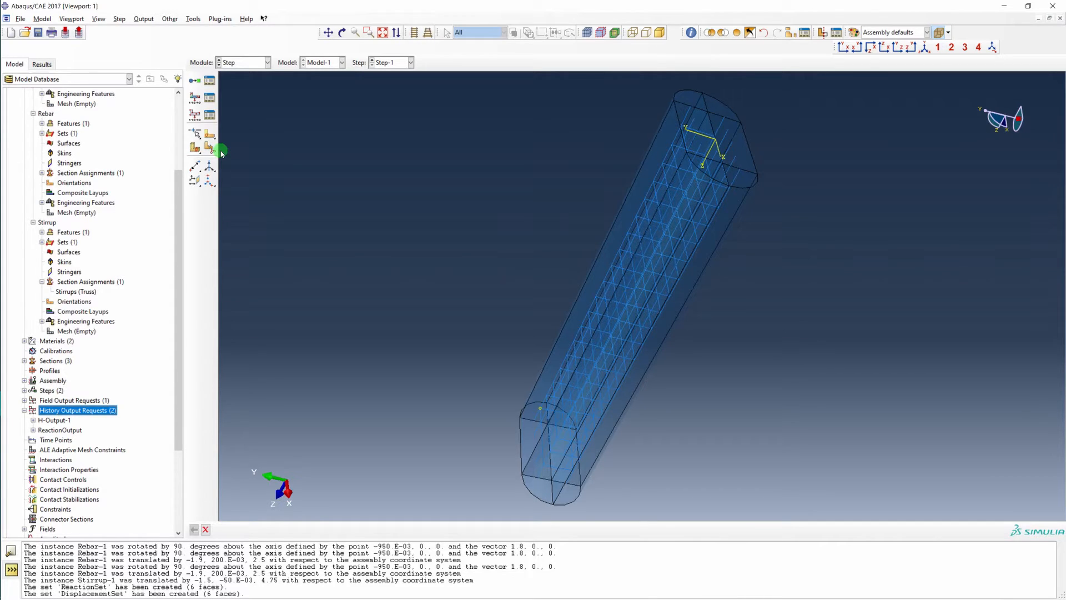
Create a history output request named DisplacementOutput in Step-1 with the set DisplacementSet as its domain
{"action": "double_click", "coordinate": [77, 410]}
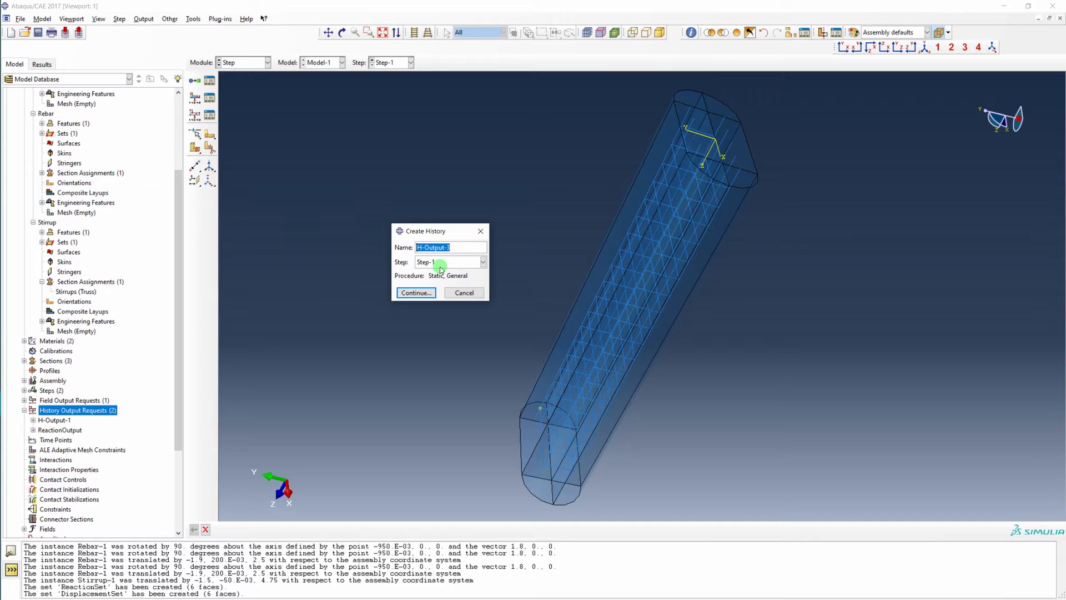
{"action": "type", "text": "Displacement"}
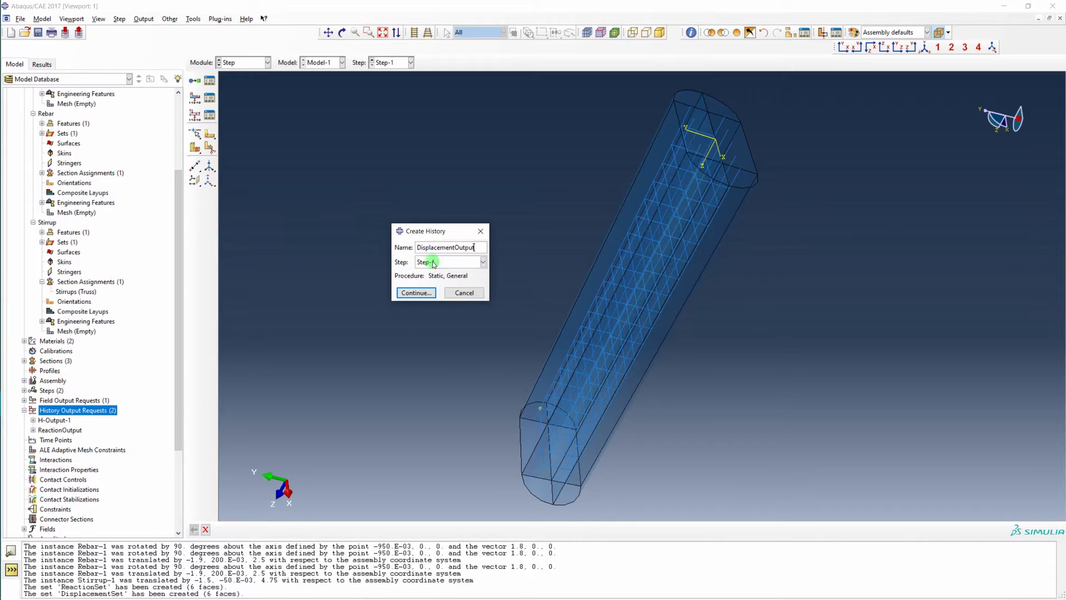
{"action": "left_click", "coordinate": [423, 296]}
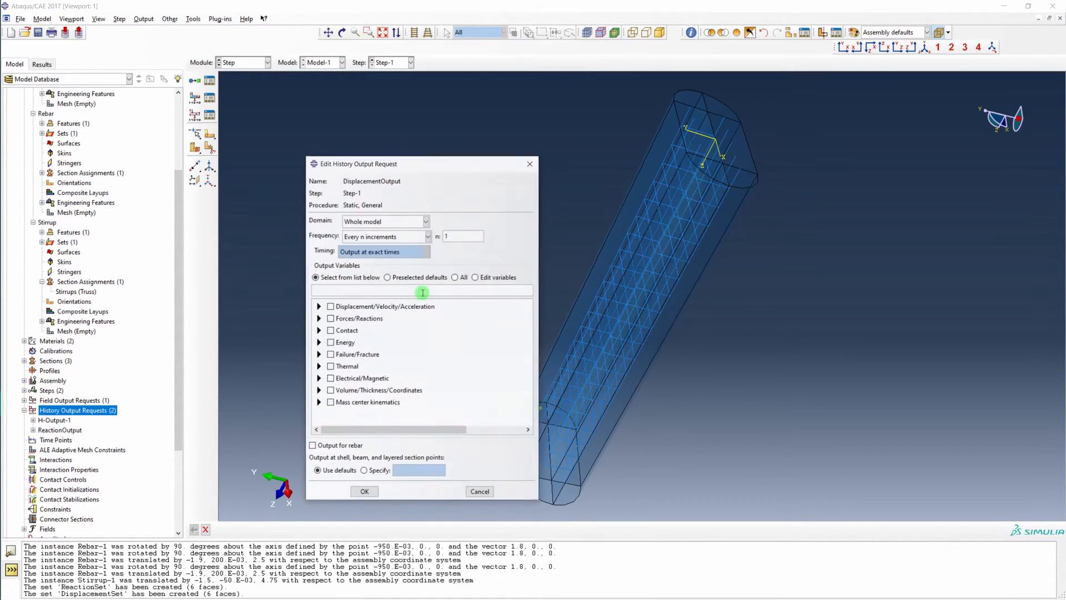
{"action": "left_click", "coordinate": [402, 222]}
{"action": "left_click", "coordinate": [406, 243]}
{"action": "left_click", "coordinate": [477, 223]}
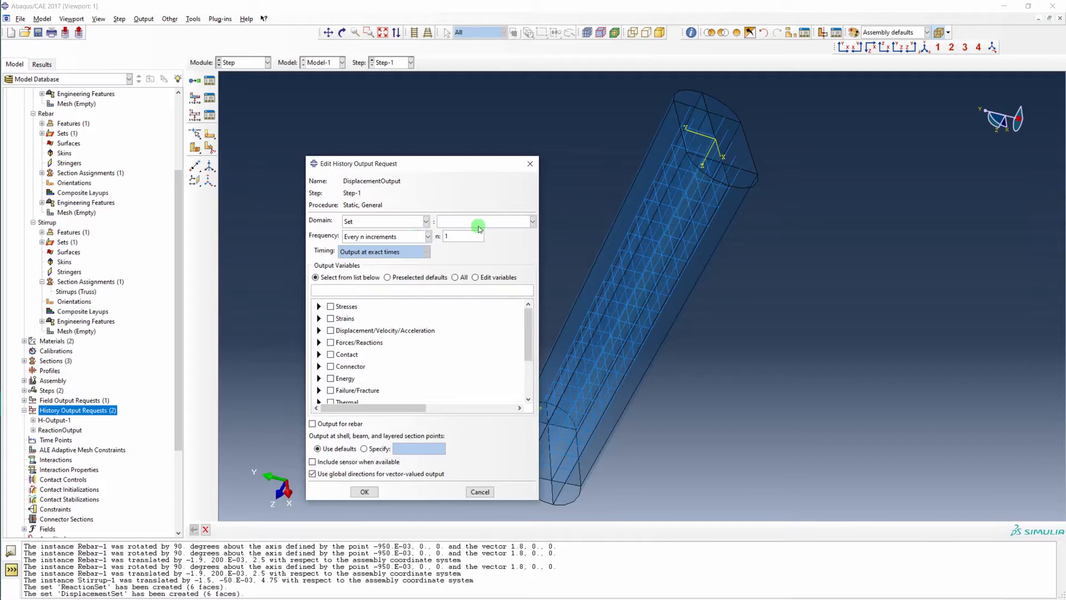
{"action": "left_click", "coordinate": [477, 236]}
Request only the translation component U3 for DisplacementOutput and save the request
{"action": "left_click", "coordinate": [319, 331]}
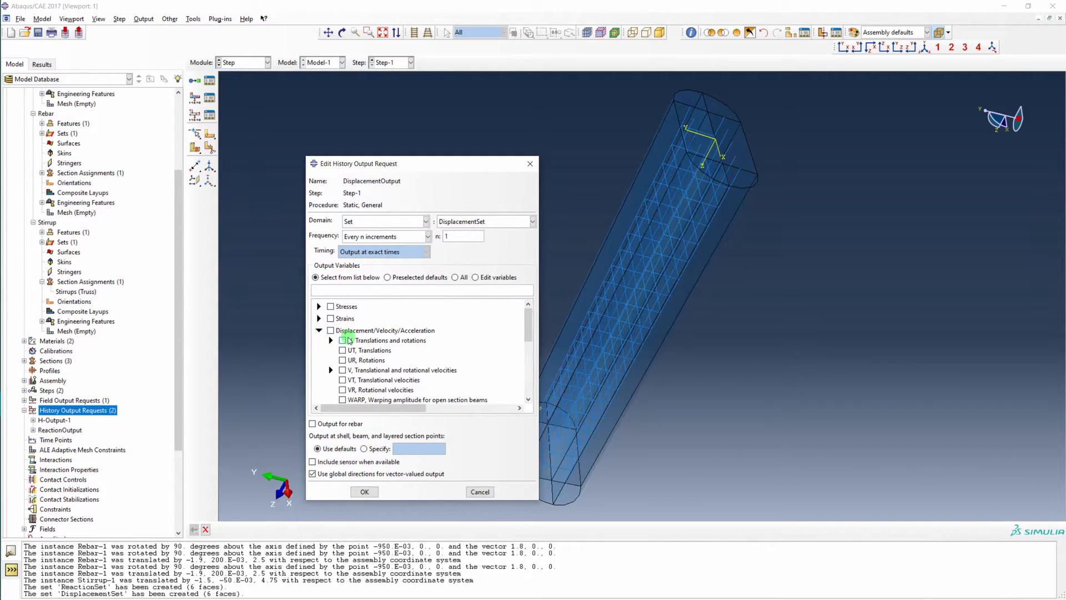
{"action": "left_click", "coordinate": [331, 340]}
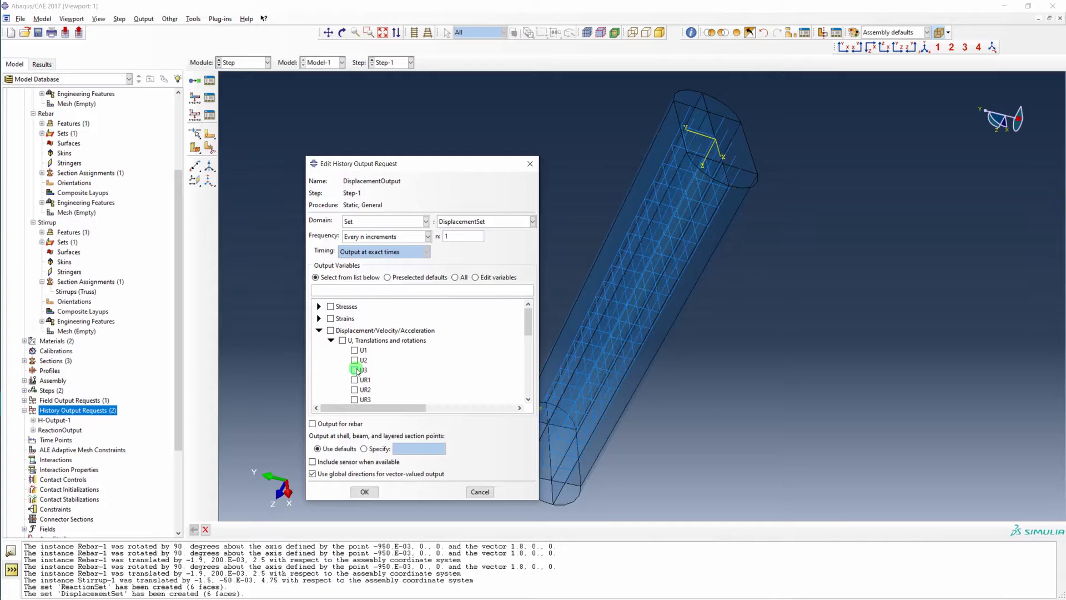
{"action": "left_click", "coordinate": [354, 370]}
{"action": "left_click", "coordinate": [365, 491]}
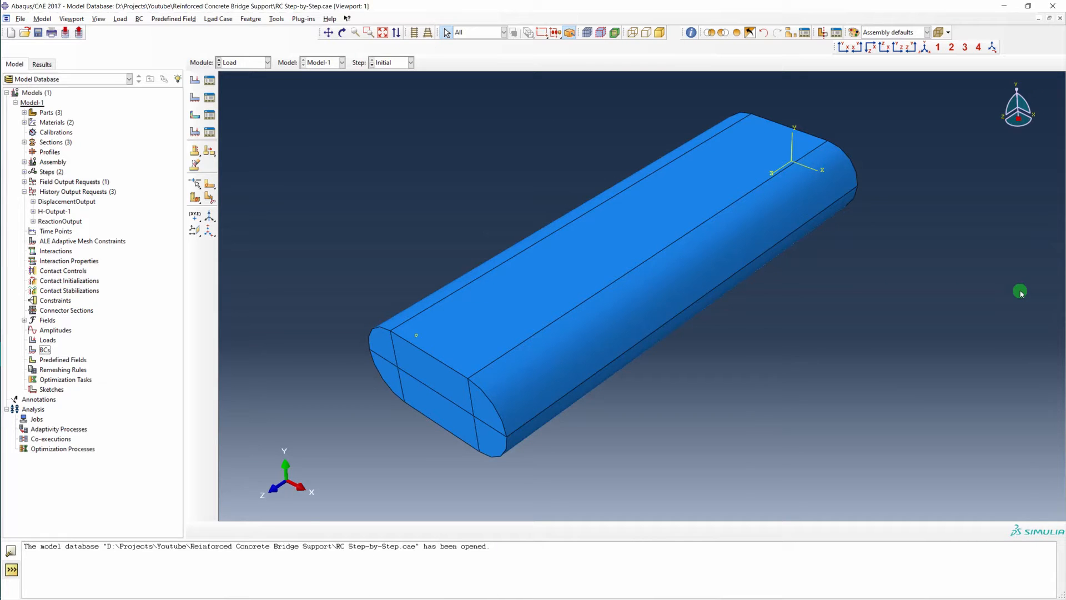
Switch to the Interaction module and start a new constraint of type Embedded region
{"action": "left_click", "coordinate": [253, 62]}
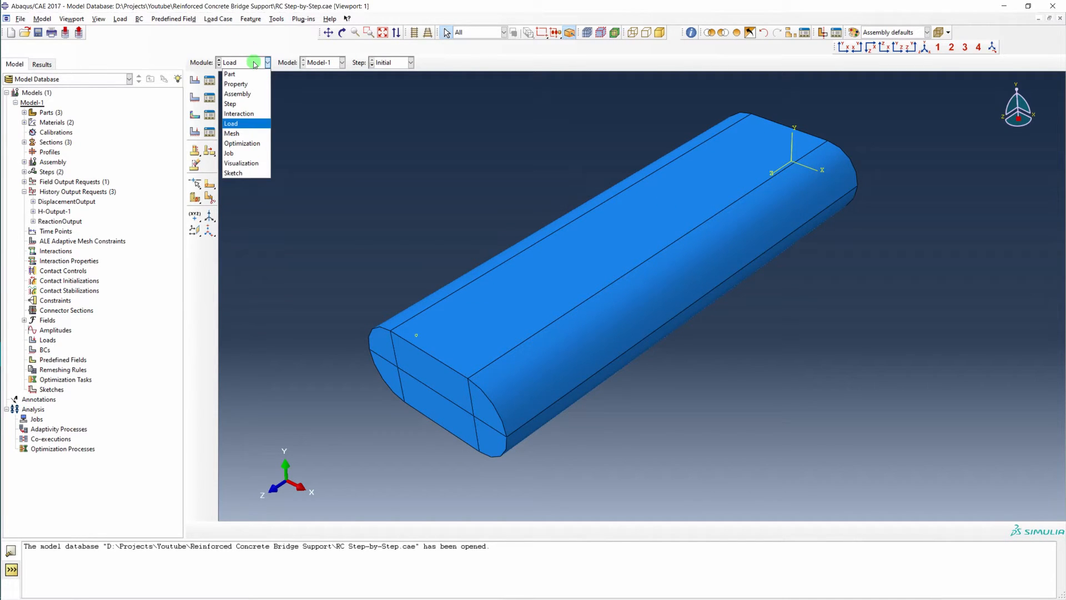
{"action": "left_click", "coordinate": [249, 114]}
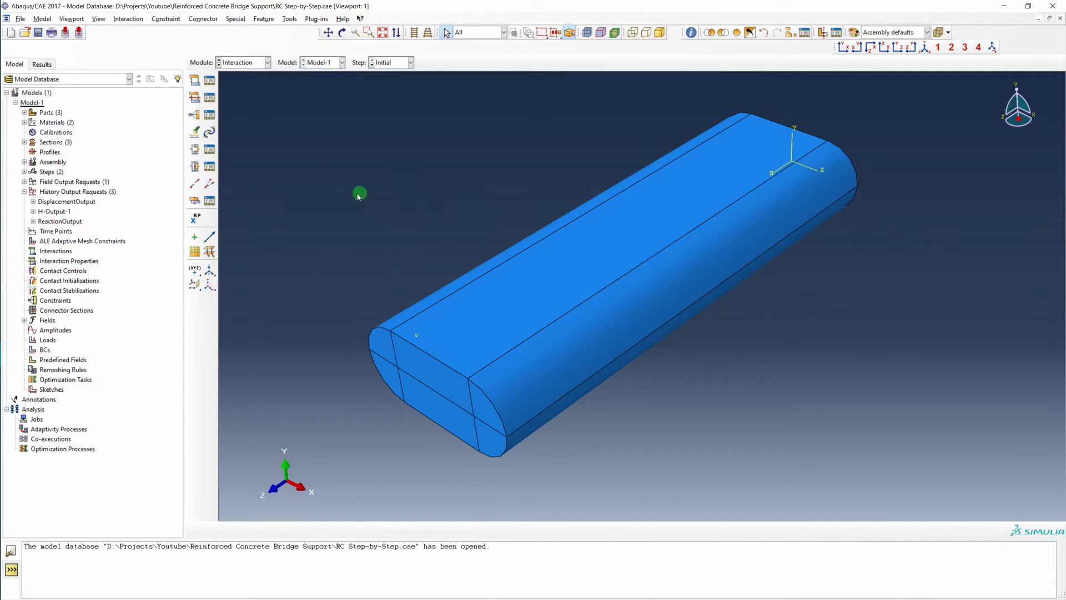
{"action": "left_click", "coordinate": [194, 114]}
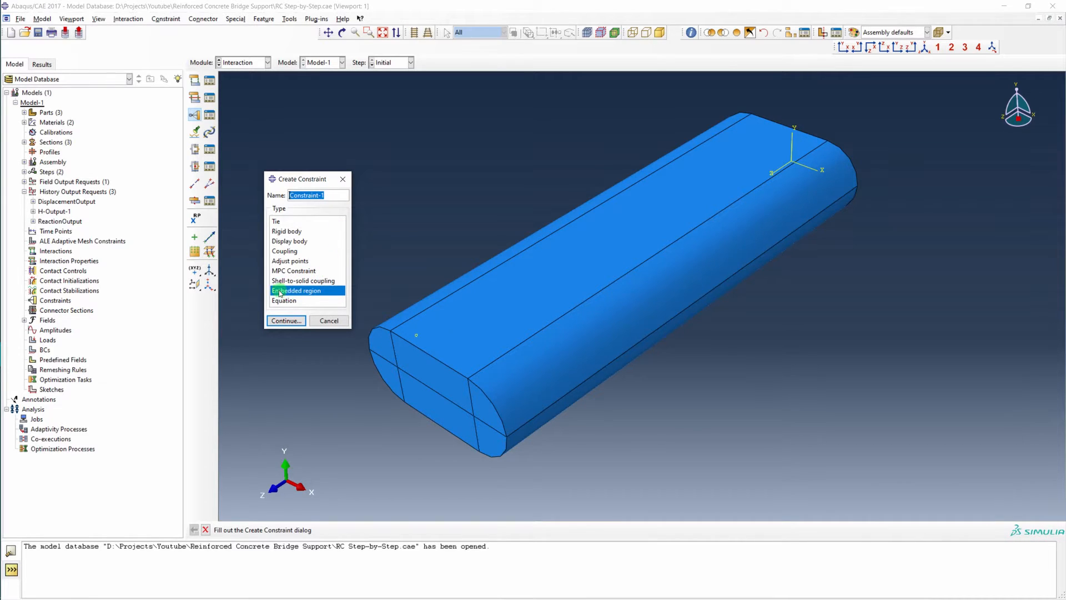
{"action": "left_click", "coordinate": [297, 321]}
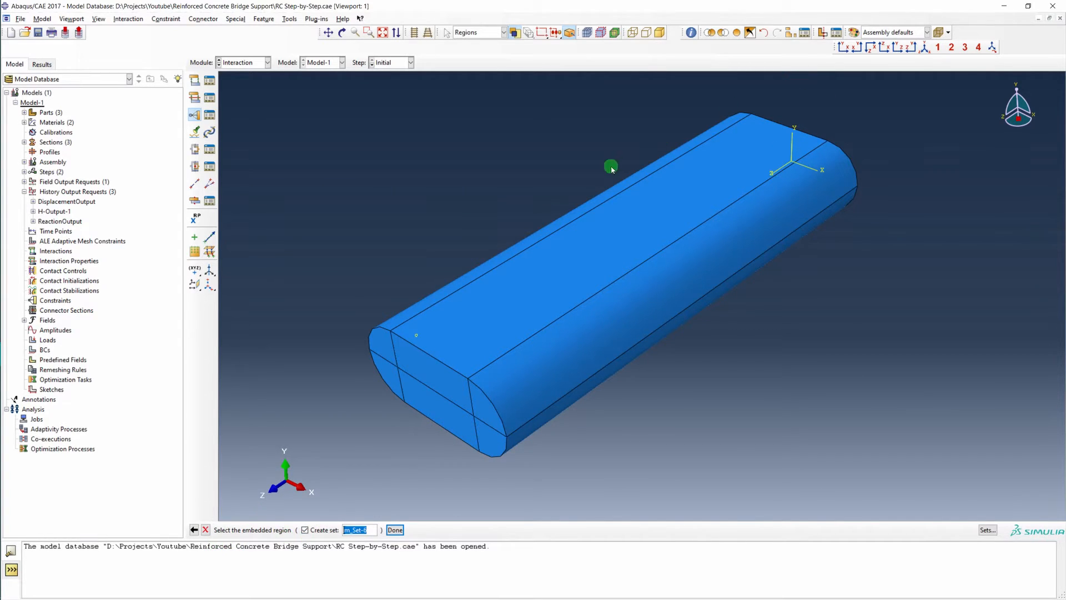
Hide the Concrete Pillar-1 instance and select the whole cage of rebars and stirrups as the embedded region
{"action": "left_click", "coordinate": [794, 32]}
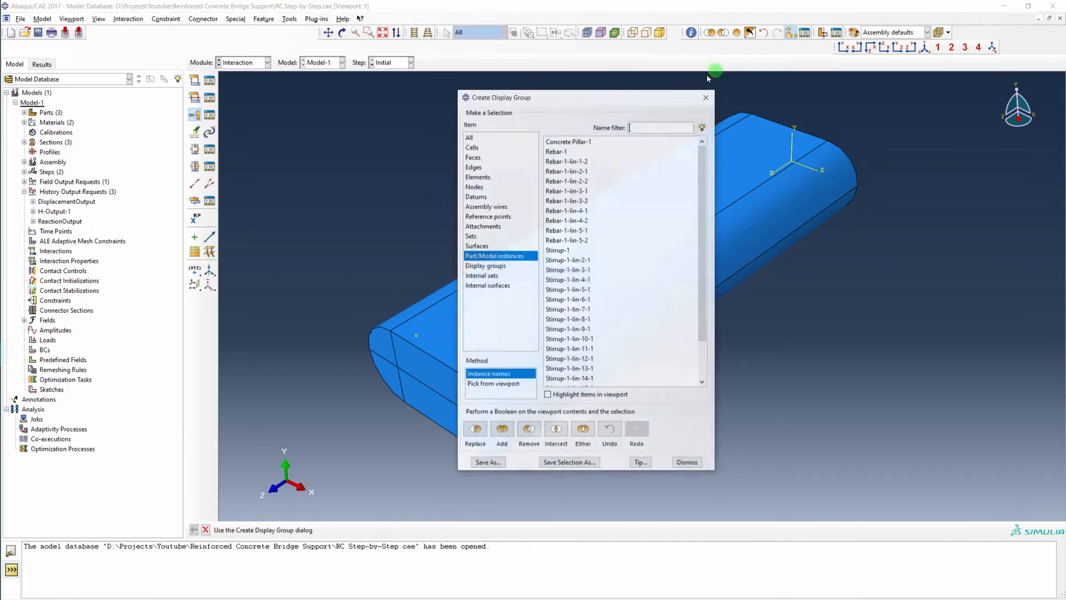
{"action": "left_click", "coordinate": [580, 141]}
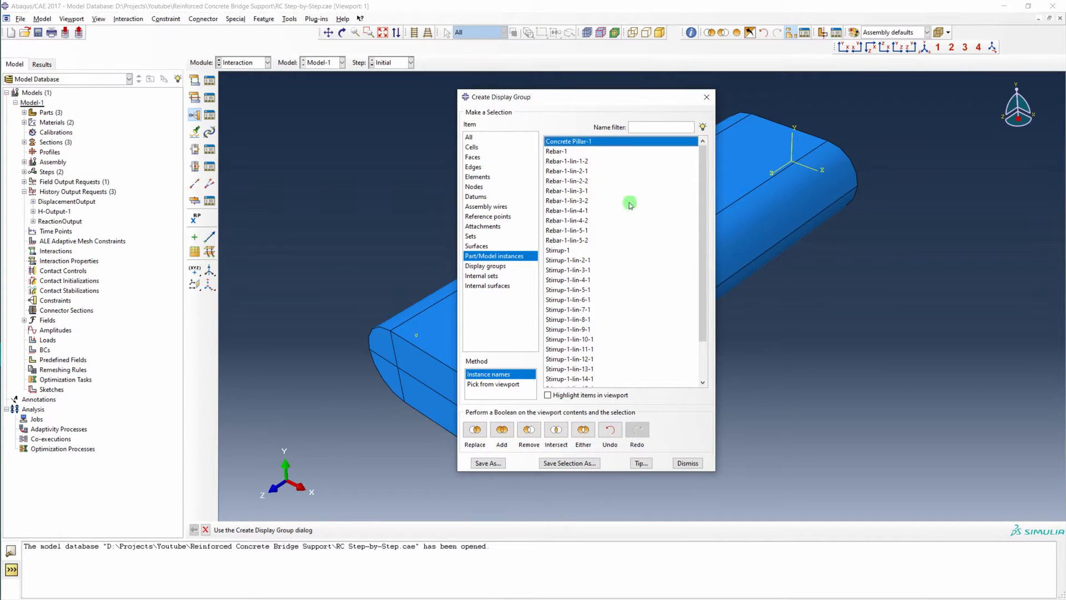
{"action": "left_click", "coordinate": [529, 429]}
{"action": "left_click", "coordinate": [687, 463]}
{"action": "left_click_drag", "start_coordinate": [379, 111], "coordinate": [969, 447]}
{"action": "middle_click", "coordinate": [710, 322]}
Choose to pick the constraint's host region by selection and redisplay all instances, including the concrete pillar
{"action": "left_click", "coordinate": [321, 531]}
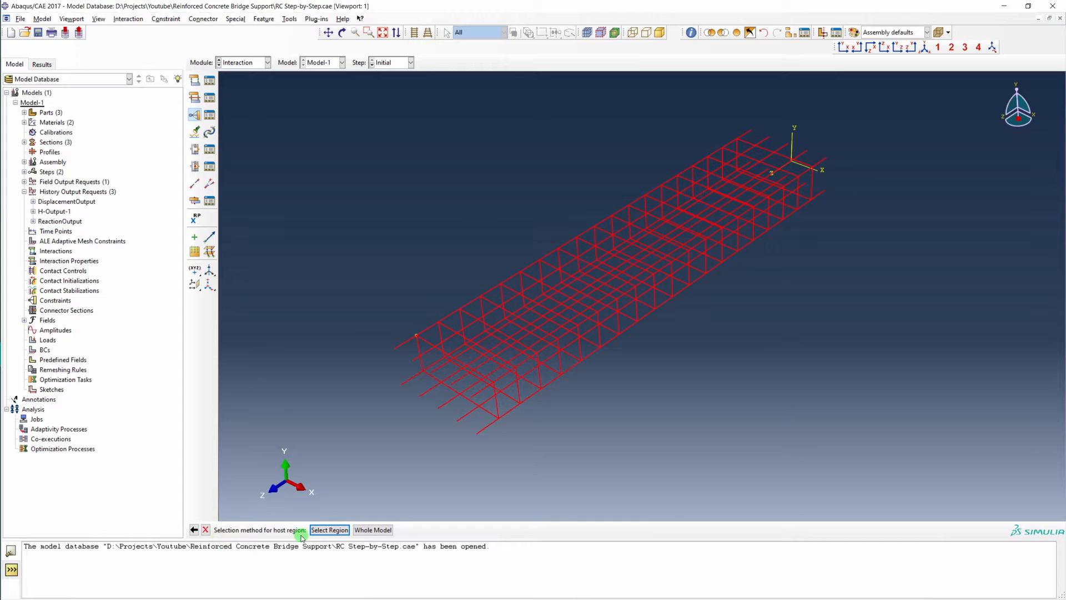
{"action": "left_click", "coordinate": [310, 534]}
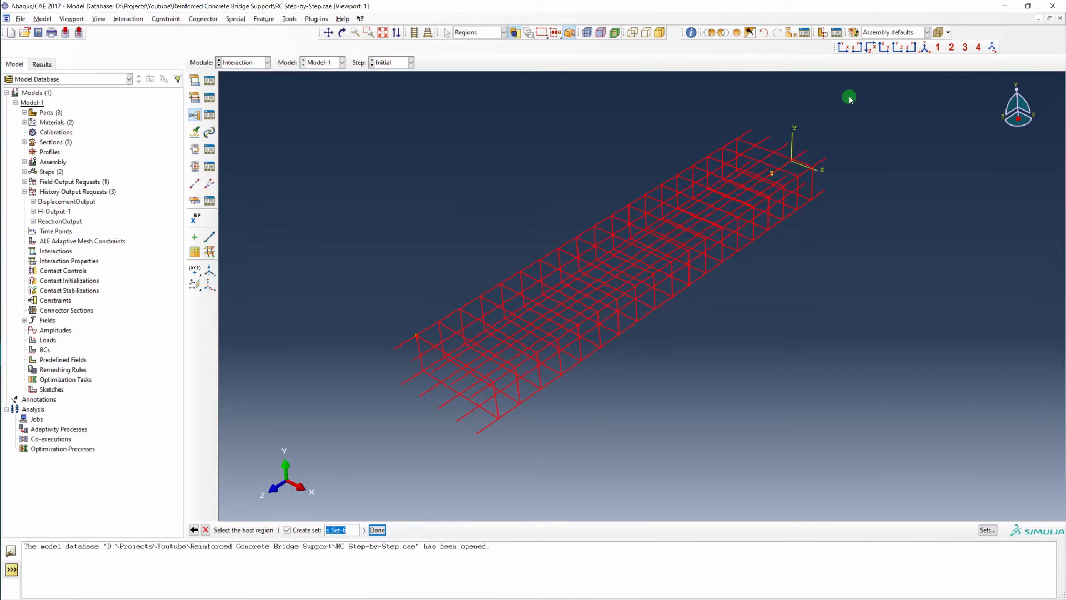
{"action": "left_click", "coordinate": [791, 36]}
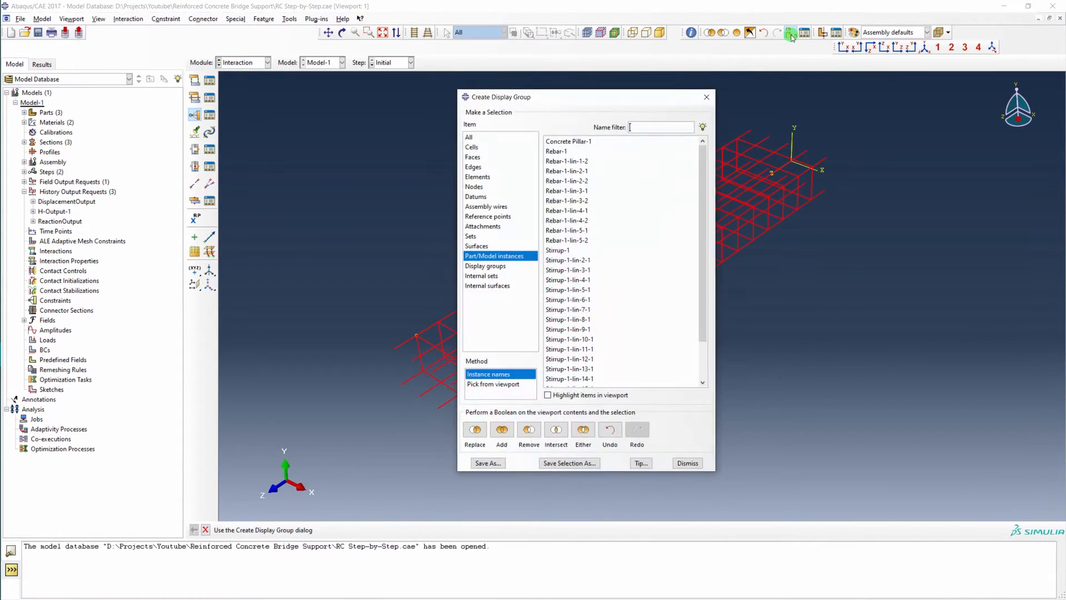
{"action": "left_click", "coordinate": [476, 431]}
{"action": "left_click", "coordinate": [688, 463]}
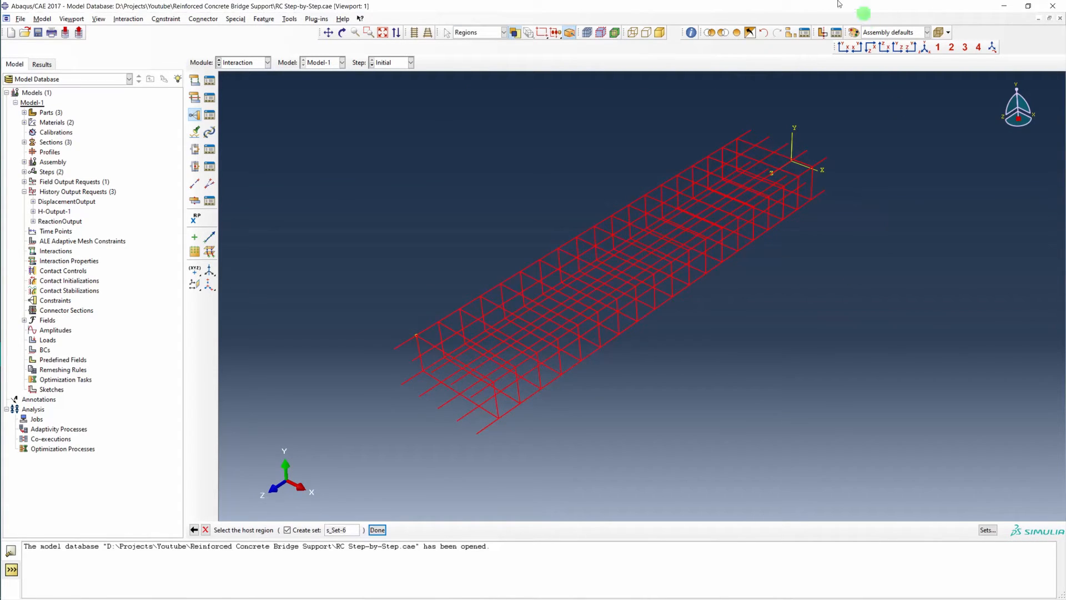
{"action": "left_click", "coordinate": [737, 32]}
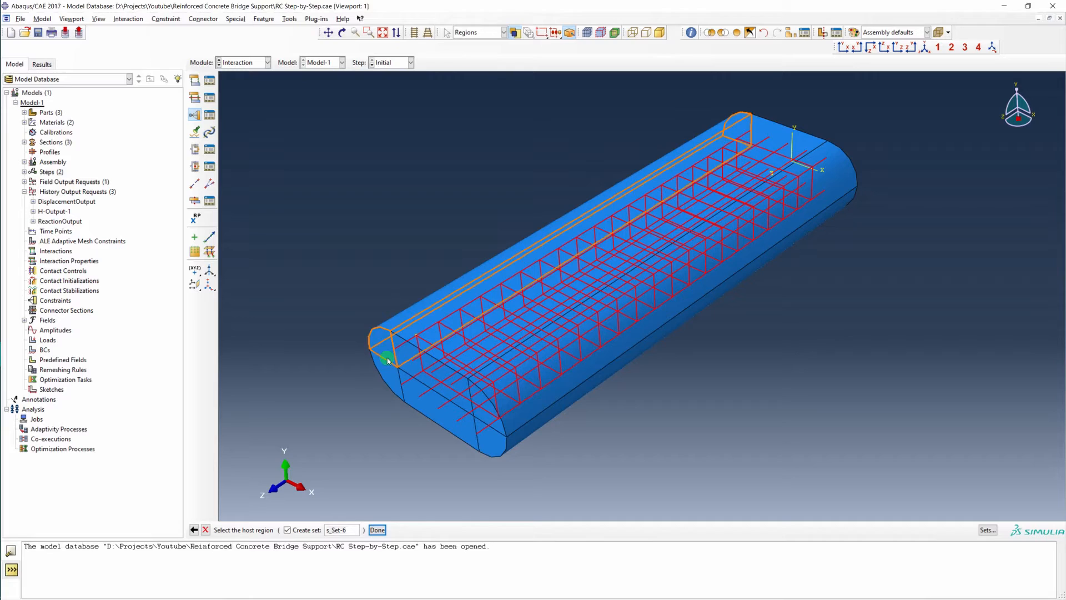
Select all the concrete pillar's cells as the host region and bring up the embedded region constraint's settings
{"action": "left_click", "coordinate": [404, 364]}
{"action": "left_click", "coordinate": [405, 365], "text": "shift"}
{"action": "left_click", "coordinate": [408, 397], "text": "shift"}
{"action": "left_click", "coordinate": [489, 446], "text": "shift"}
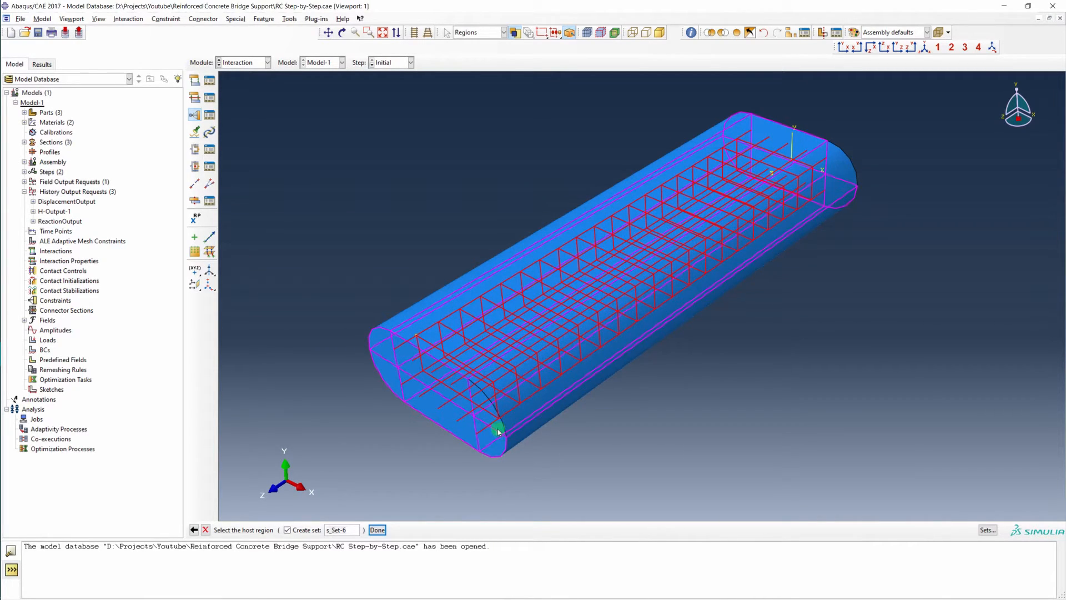
{"action": "middle_click", "coordinate": [684, 425]}
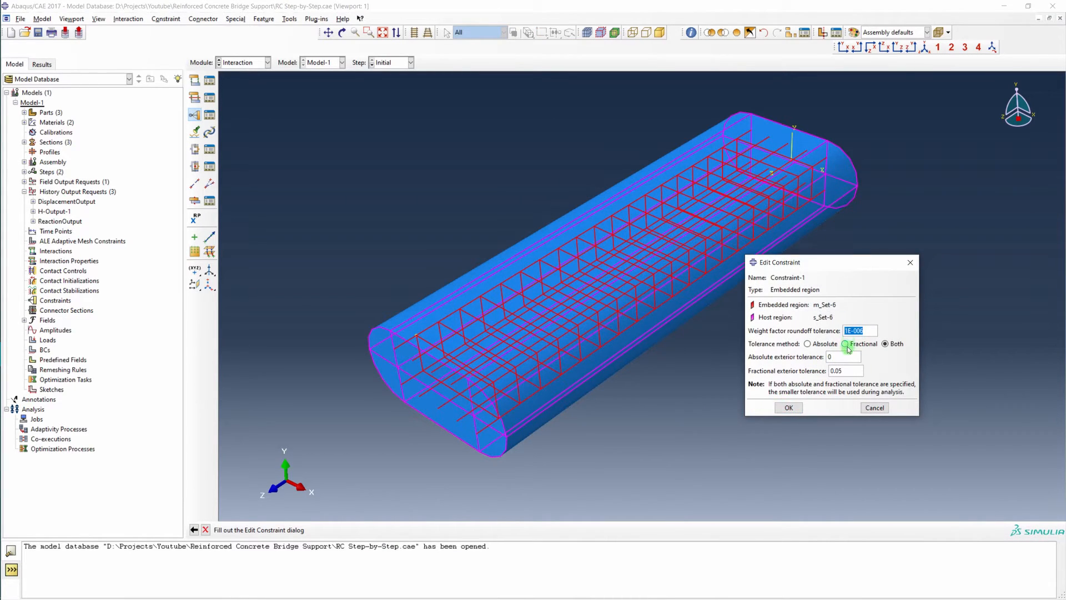
{"action": "left_click_drag", "start_coordinate": [850, 264], "coordinate": [637, 247]}
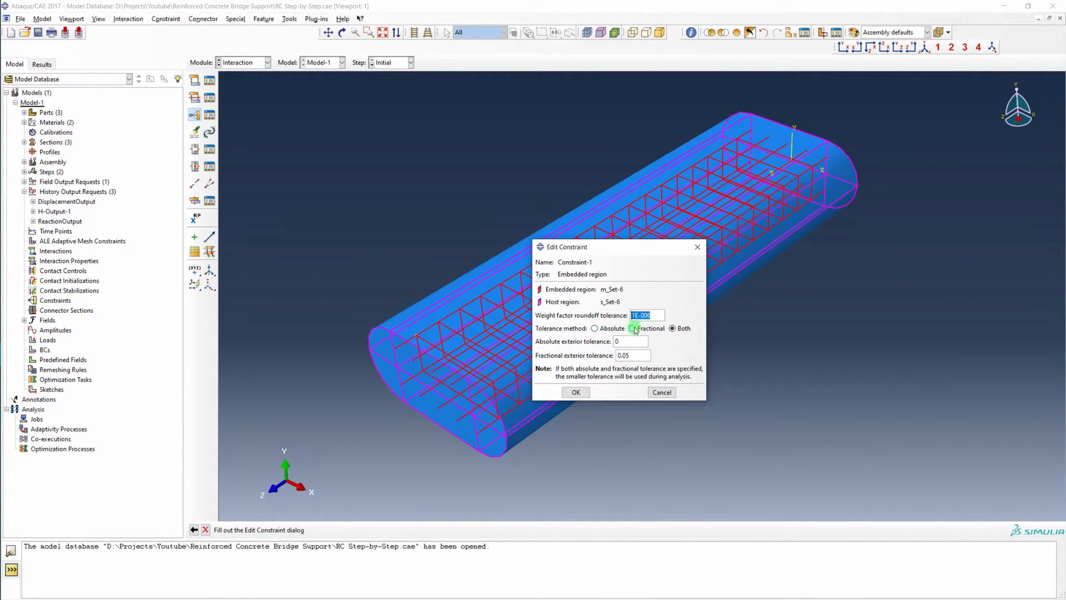
Accept the embedded region constraint with its default tolerances and switch to the Load module
{"action": "left_click", "coordinate": [575, 393]}
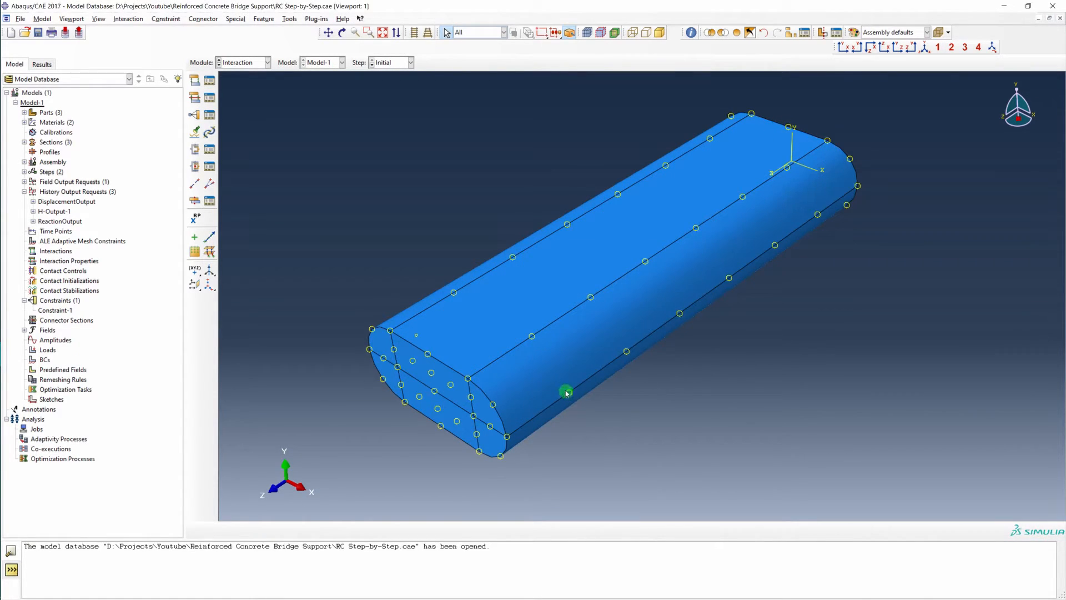
{"action": "left_click", "coordinate": [267, 63]}
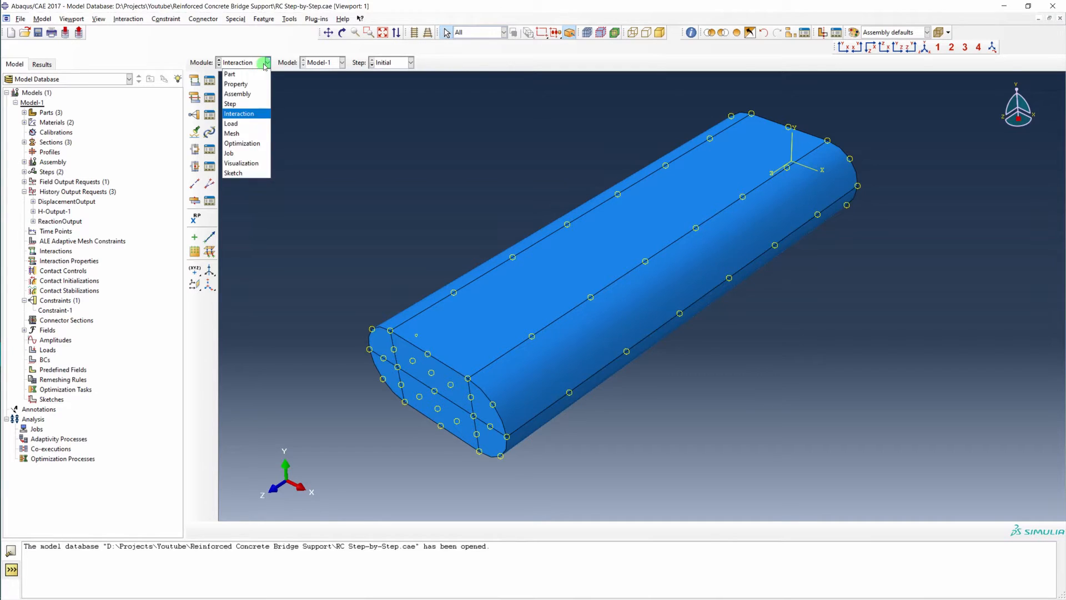
{"action": "left_click", "coordinate": [244, 124]}
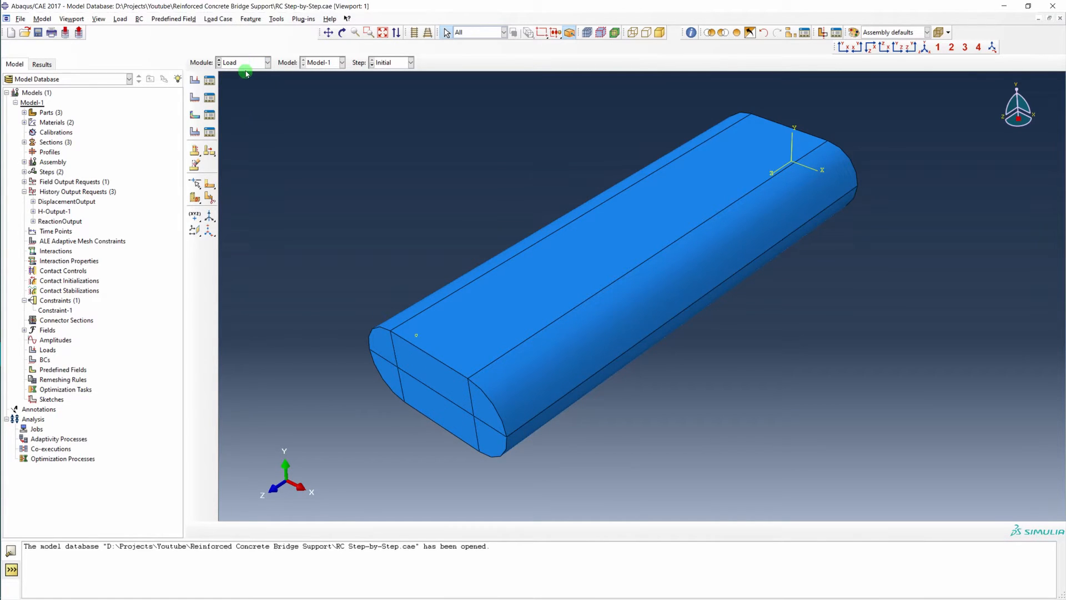
Create an Encastre boundary condition in the Initial step on all faces of the pillar's end away from the origin
{"action": "left_click", "coordinate": [192, 99]}
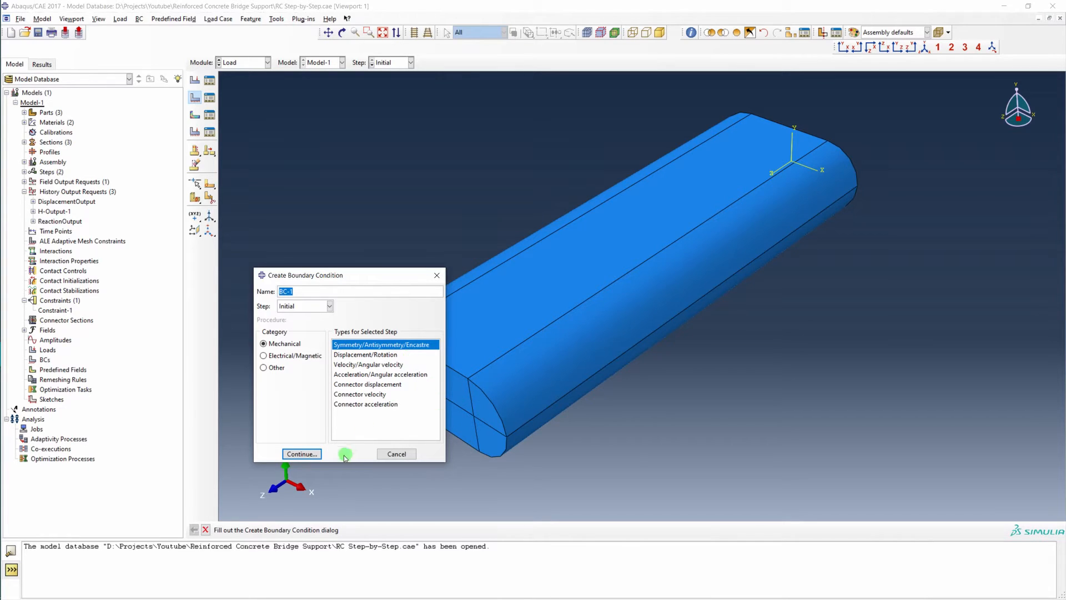
{"action": "left_click", "coordinate": [300, 453]}
{"action": "left_click", "coordinate": [391, 358]}
{"action": "left_click", "coordinate": [431, 365], "text": "shift"}
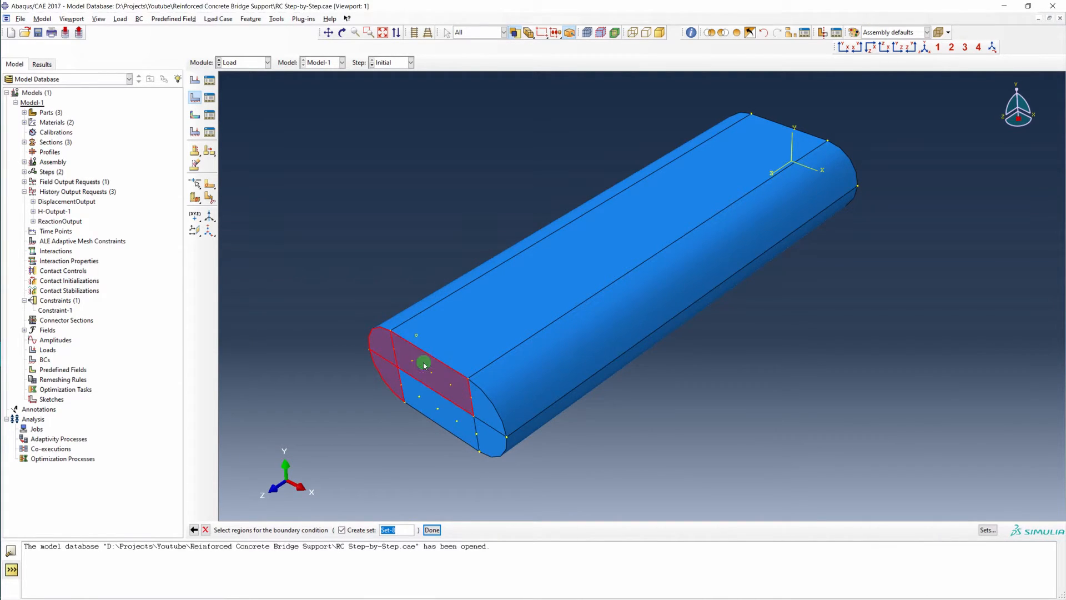
{"action": "left_click", "coordinate": [430, 410], "text": "shift"}
{"action": "left_click", "coordinate": [488, 436], "text": "shift"}
{"action": "left_click", "coordinate": [483, 404], "text": "shift"}
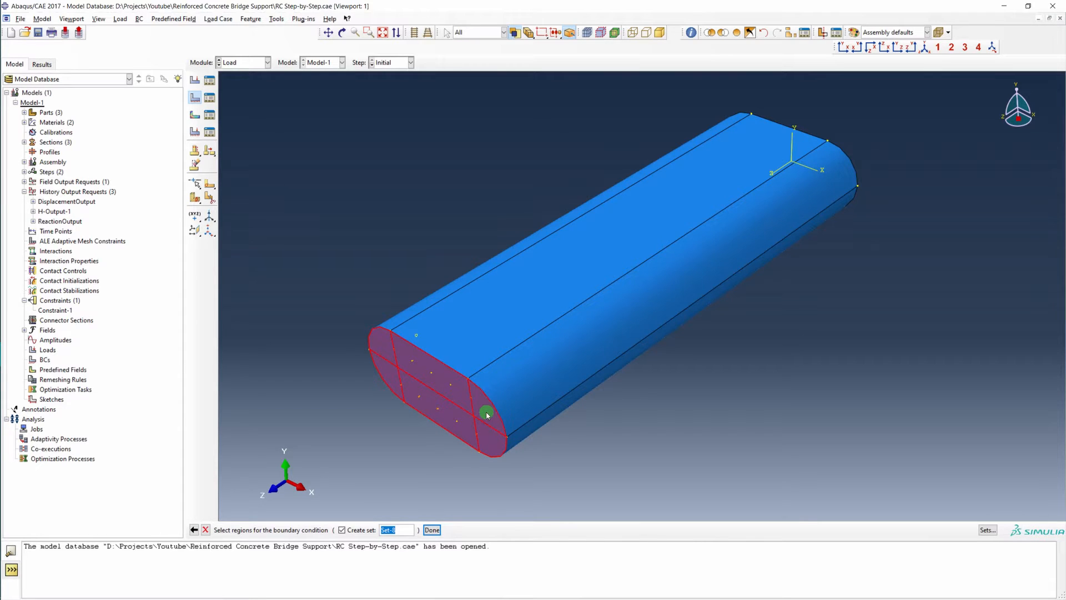
{"action": "middle_click", "coordinate": [311, 351]}
{"action": "left_click", "coordinate": [264, 473]}
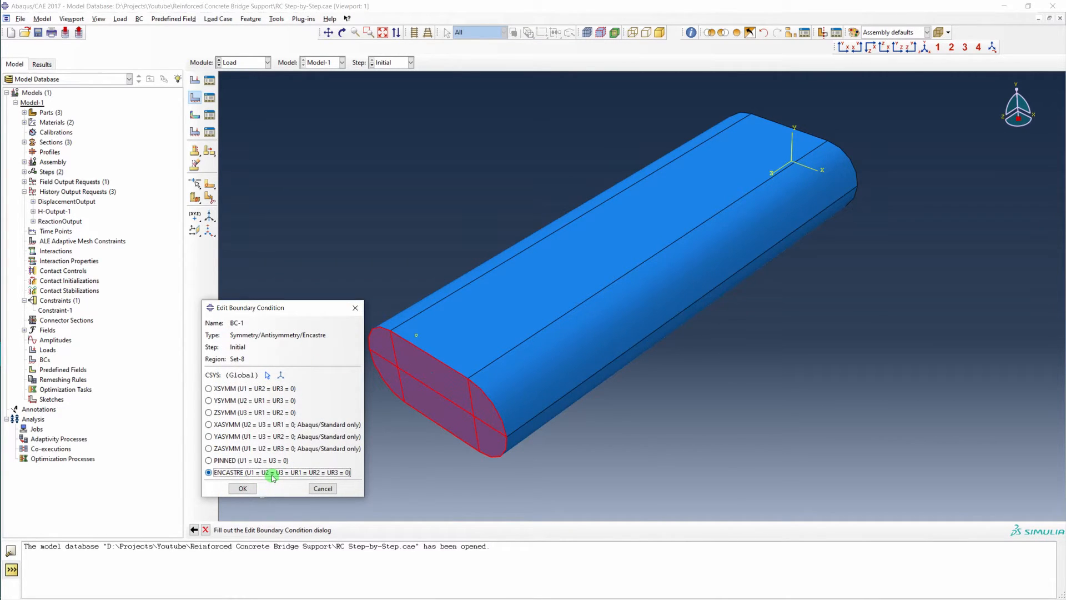
{"action": "left_click", "coordinate": [239, 488]}
{"action": "left_click_drag", "start_coordinate": [711, 145], "coordinate": [557, 150], "text": "ctrl+alt"}
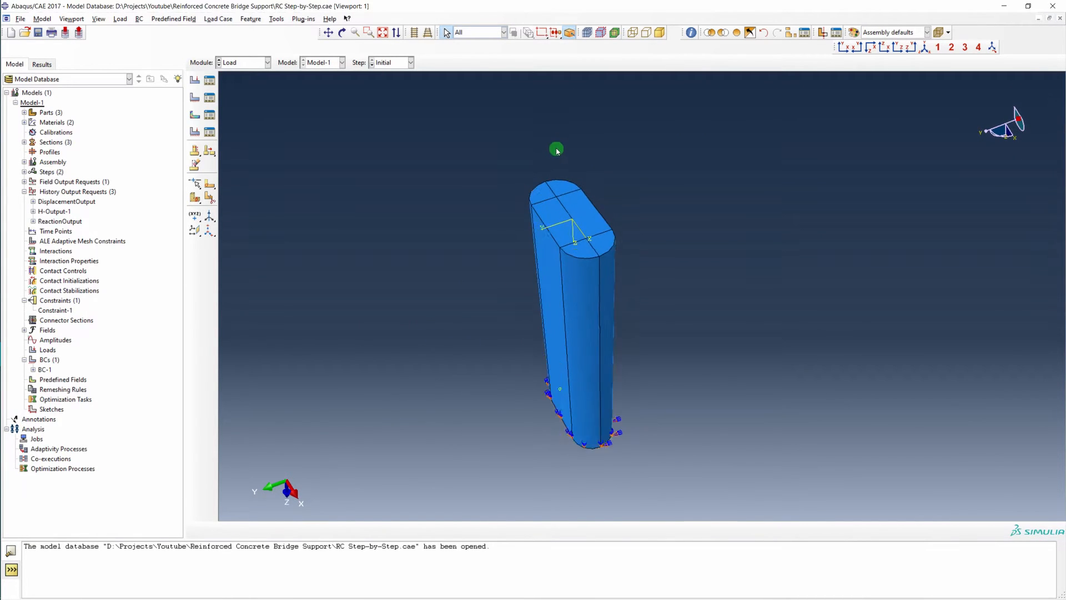
{"action": "scroll", "coordinate": [556, 150], "scroll_direction": "down", "scroll_amount": 1}
{"action": "left_click_drag", "start_coordinate": [558, 285], "coordinate": [569, 242], "text": "ctrl+alt"}
{"action": "scroll", "coordinate": [584, 202], "scroll_direction": "down", "scroll_amount": 3}
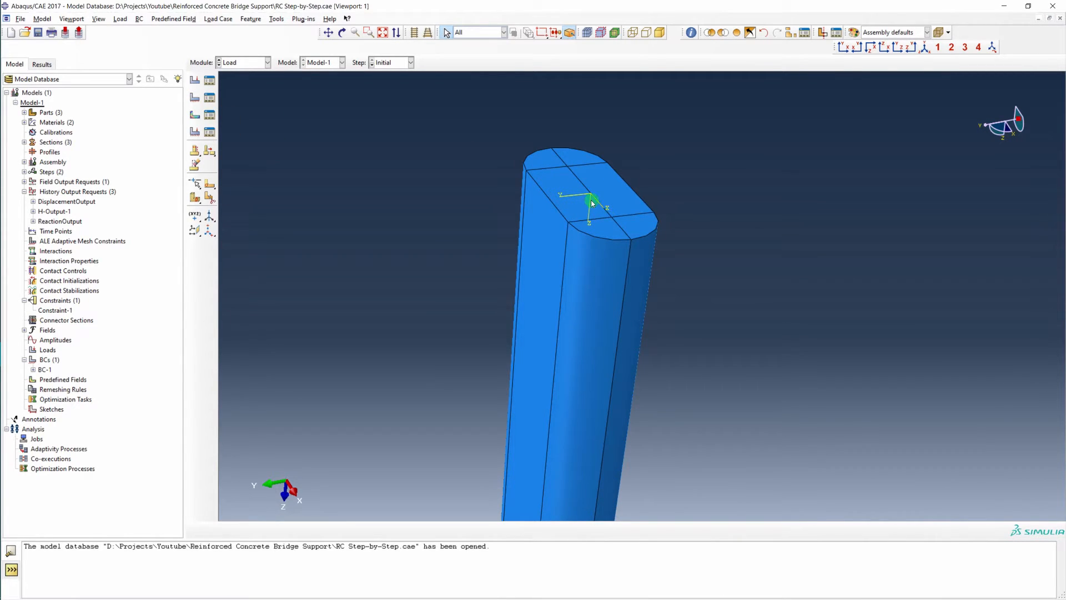
{"action": "left_click", "coordinate": [195, 79]}
{"action": "left_click", "coordinate": [364, 210]}
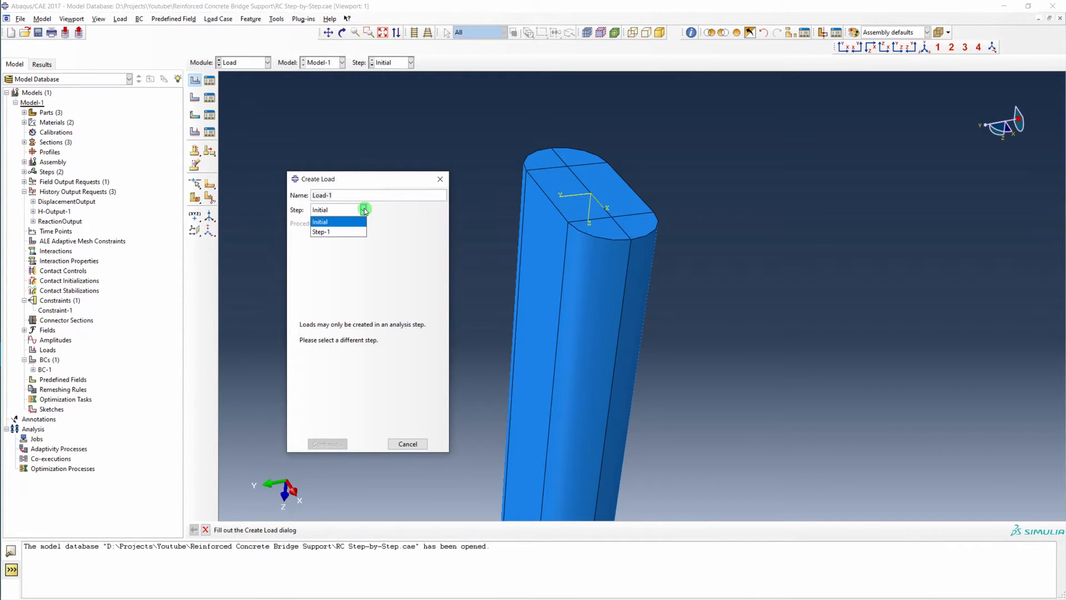
{"action": "left_click", "coordinate": [347, 231]}
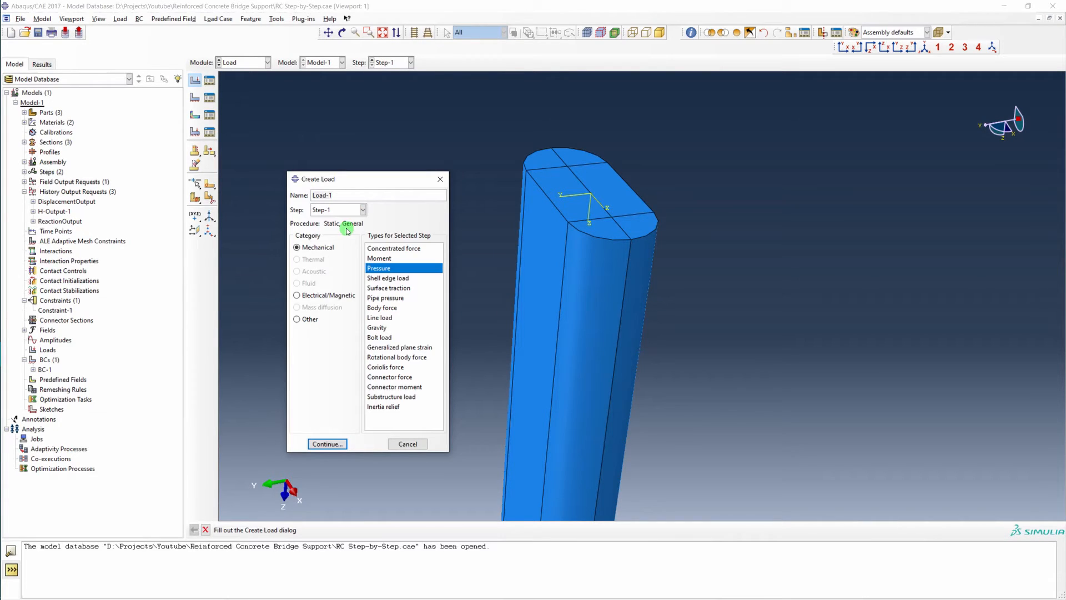
{"action": "left_click", "coordinate": [408, 445]}
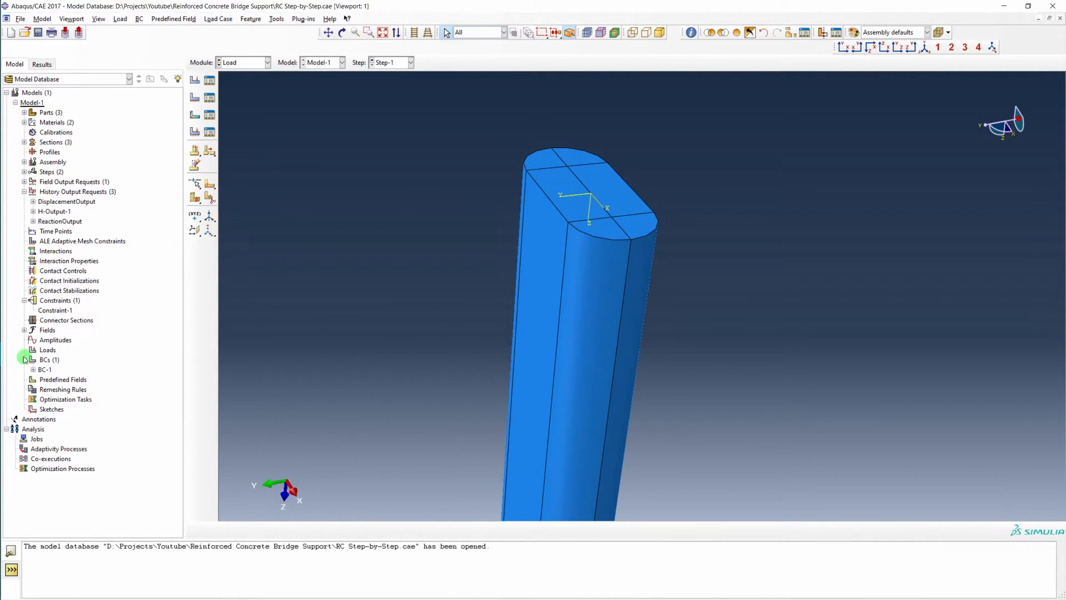
Review the settings of boundary condition BC-1 and accept them as they are
{"action": "right_click", "coordinate": [44, 369]}
{"action": "left_click", "coordinate": [90, 385]}
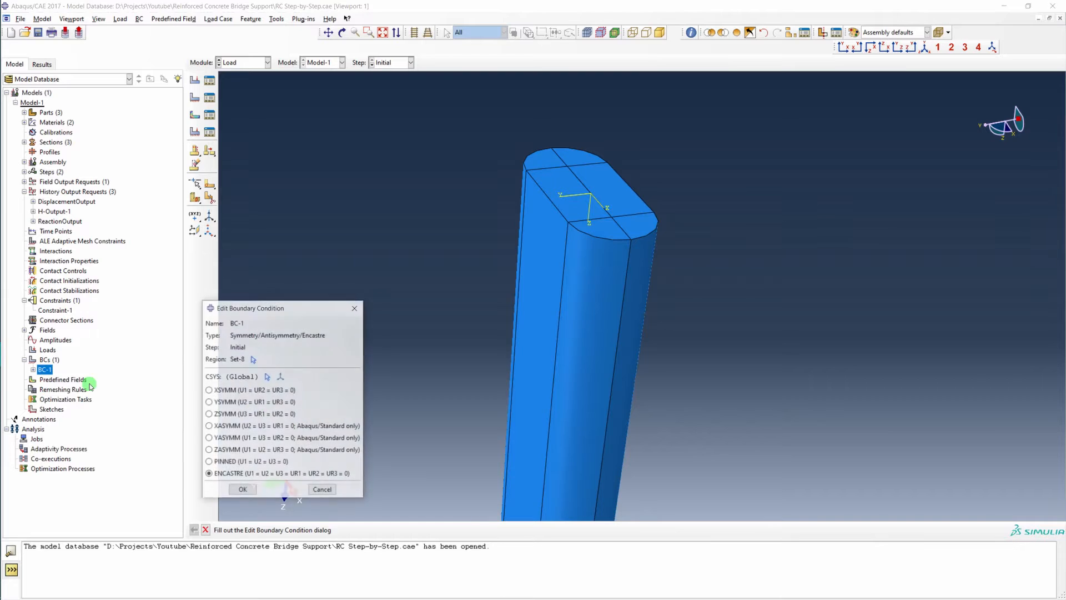
{"action": "left_click", "coordinate": [253, 489]}
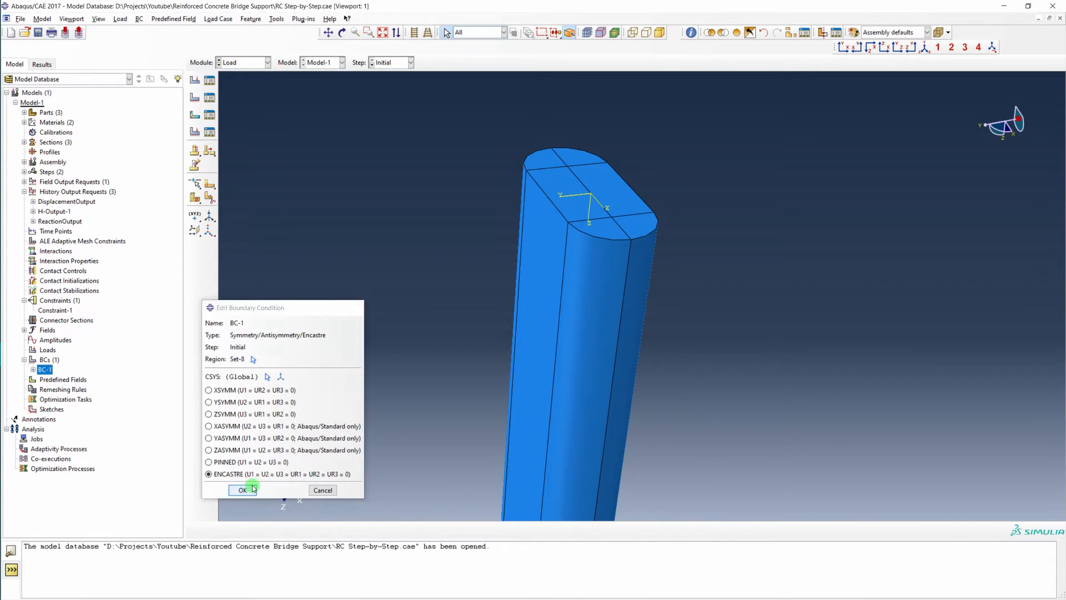
Create a Pressure load in Step-1 and select all faces of the pillar's free end as its surface
{"action": "left_click", "coordinate": [194, 80]}
{"action": "left_click", "coordinate": [362, 210]}
{"action": "left_click", "coordinate": [345, 228]}
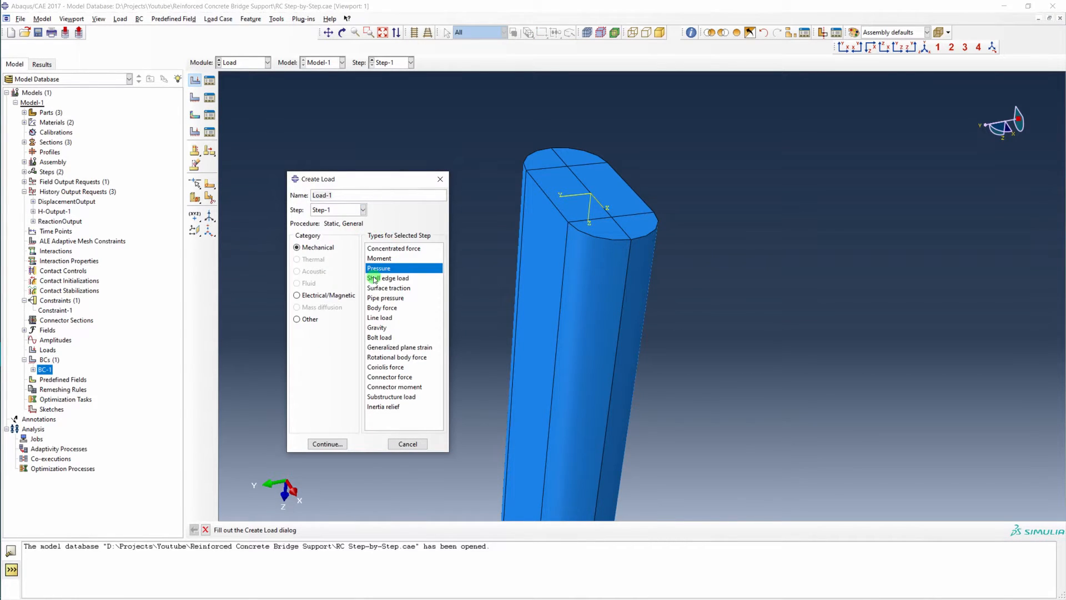
{"action": "left_click", "coordinate": [327, 444]}
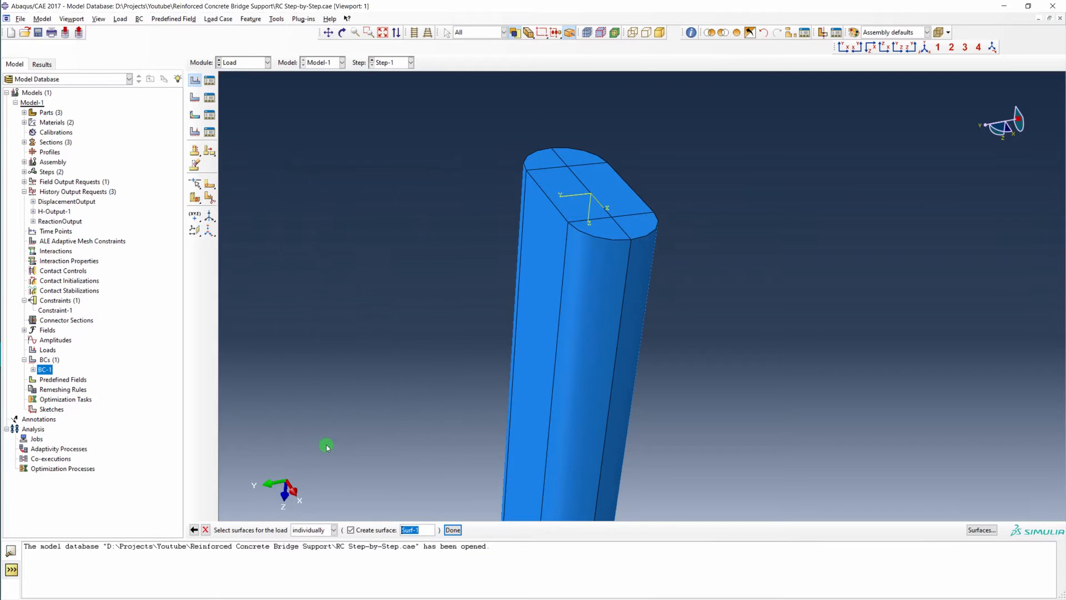
{"action": "left_click", "coordinate": [608, 232]}
{"action": "left_click", "coordinate": [628, 228], "text": "shift"}
{"action": "left_click", "coordinate": [625, 191], "text": "shift"}
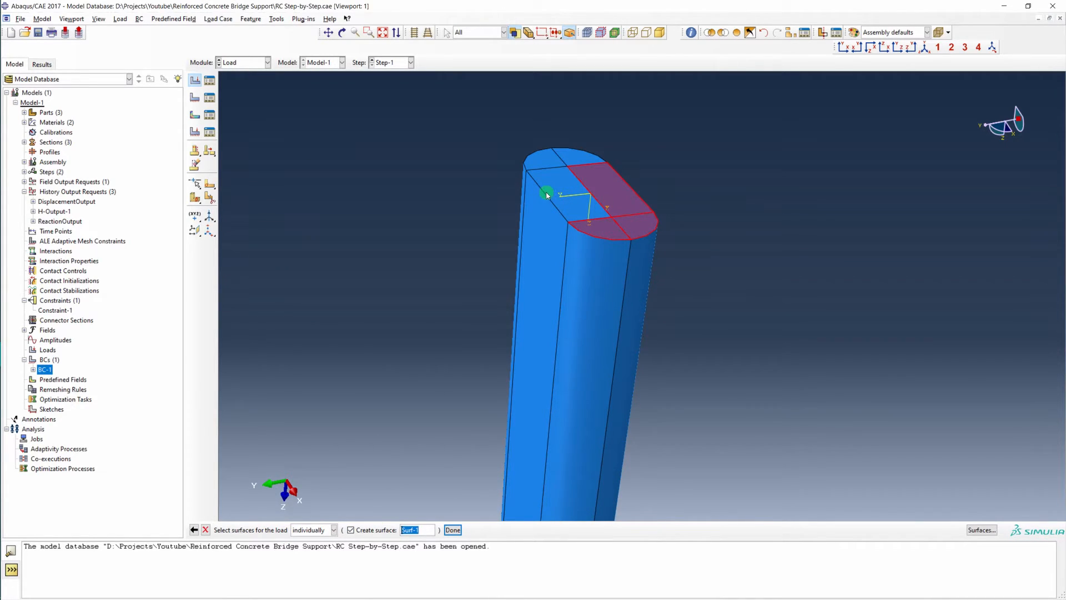
{"action": "left_click", "coordinate": [556, 173], "text": "shift"}
{"action": "middle_click", "coordinate": [409, 156]}
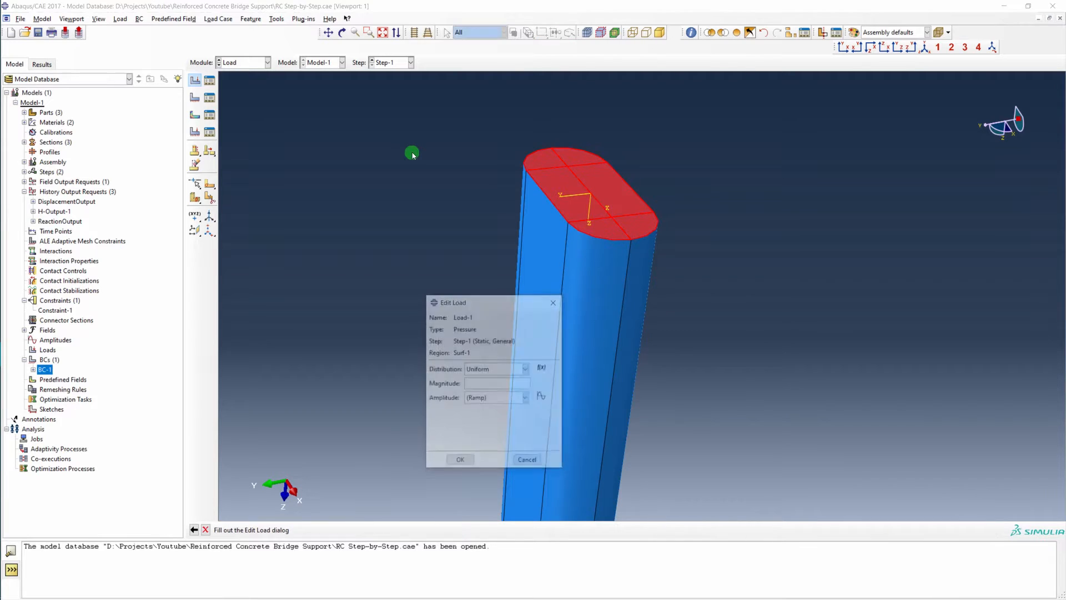
Give the pressure load a uniform magnitude of 5e6 with the Ramp amplitude
{"action": "left_click_drag", "start_coordinate": [517, 301], "coordinate": [409, 235]}
{"action": "left_click", "coordinate": [377, 320]}
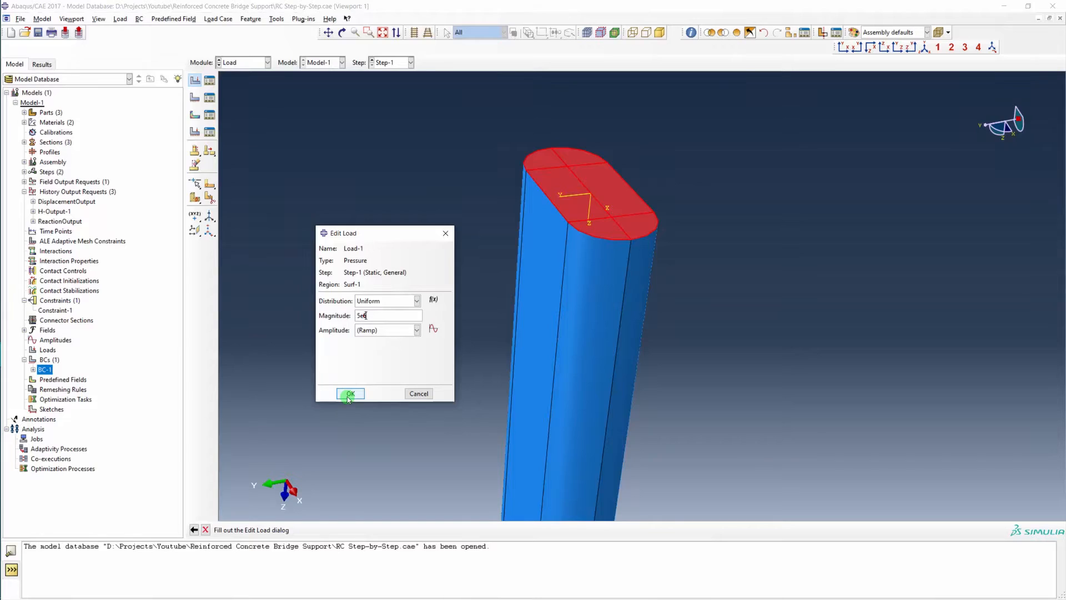
{"action": "left_click", "coordinate": [350, 394]}
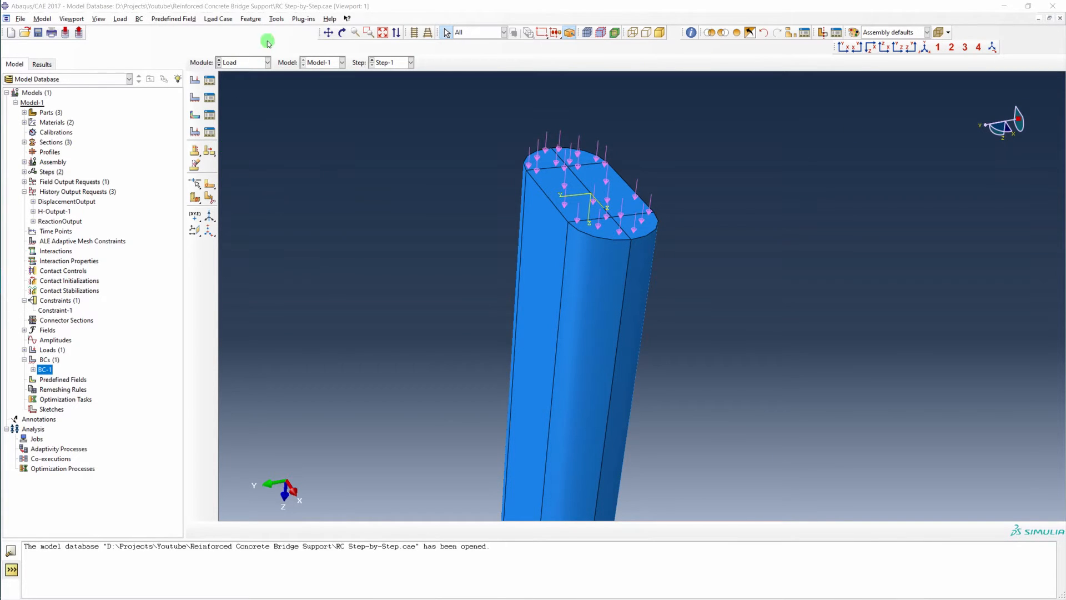
Switch to the Mesh module and try to seed the edges of the assembly instances
{"action": "left_click", "coordinate": [268, 62]}
{"action": "left_click", "coordinate": [245, 134]}
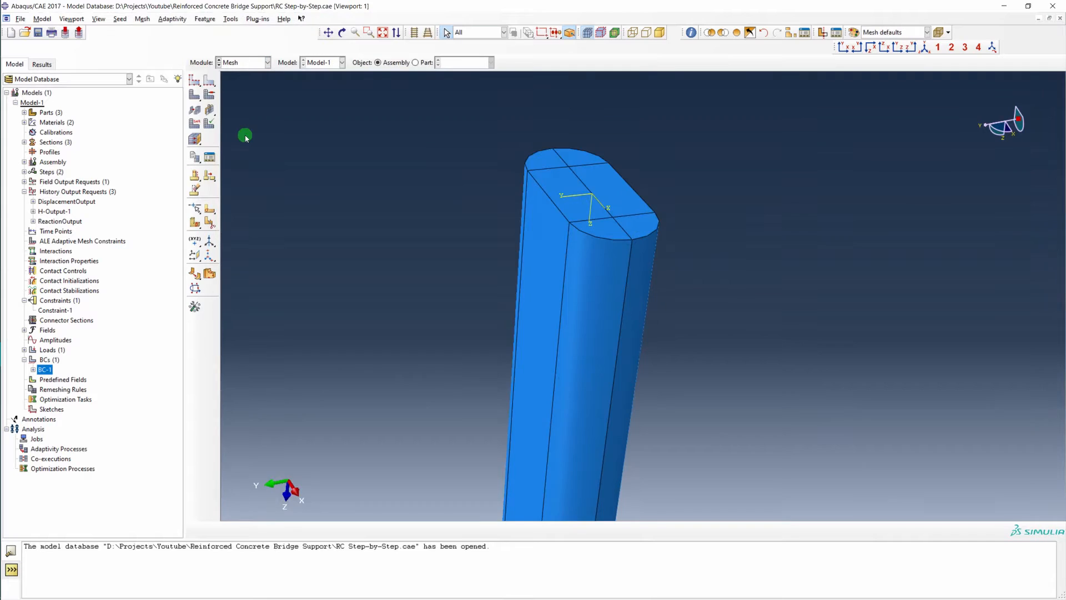
{"action": "left_click", "coordinate": [122, 20]}
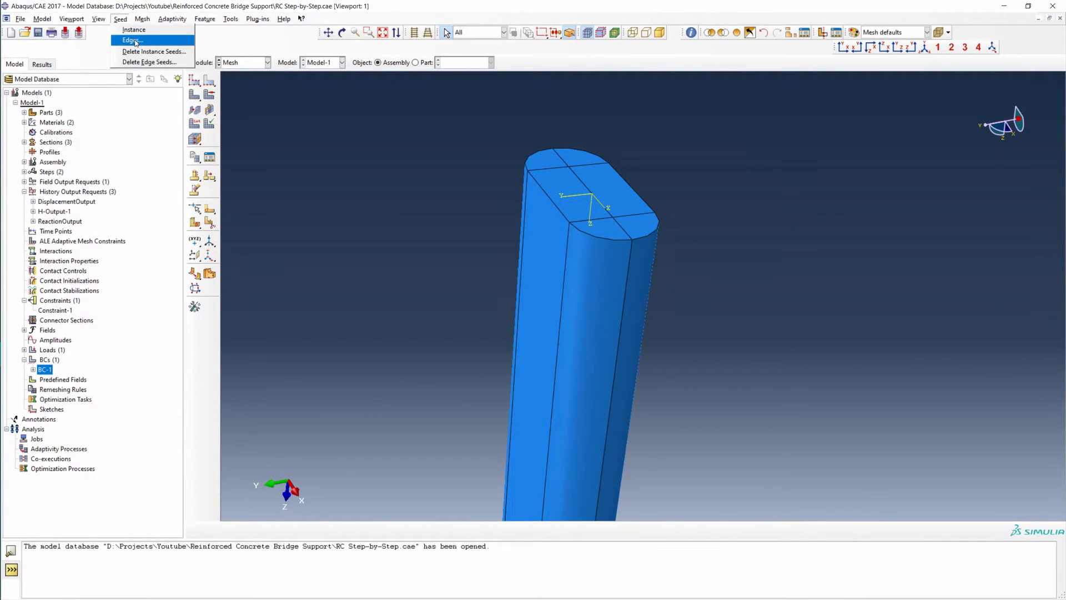
{"action": "left_click", "coordinate": [135, 41]}
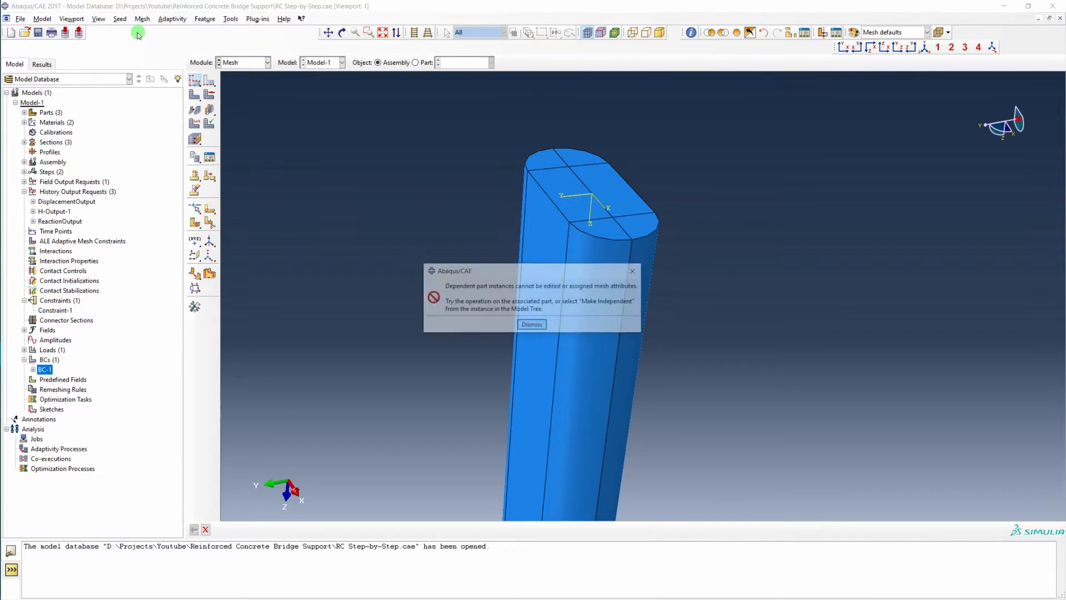
{"action": "left_click", "coordinate": [532, 328]}
Bring up the Concrete Pillar part for meshing and assign global seeds with an approximate size of 0.08
{"action": "left_click", "coordinate": [31, 124]}
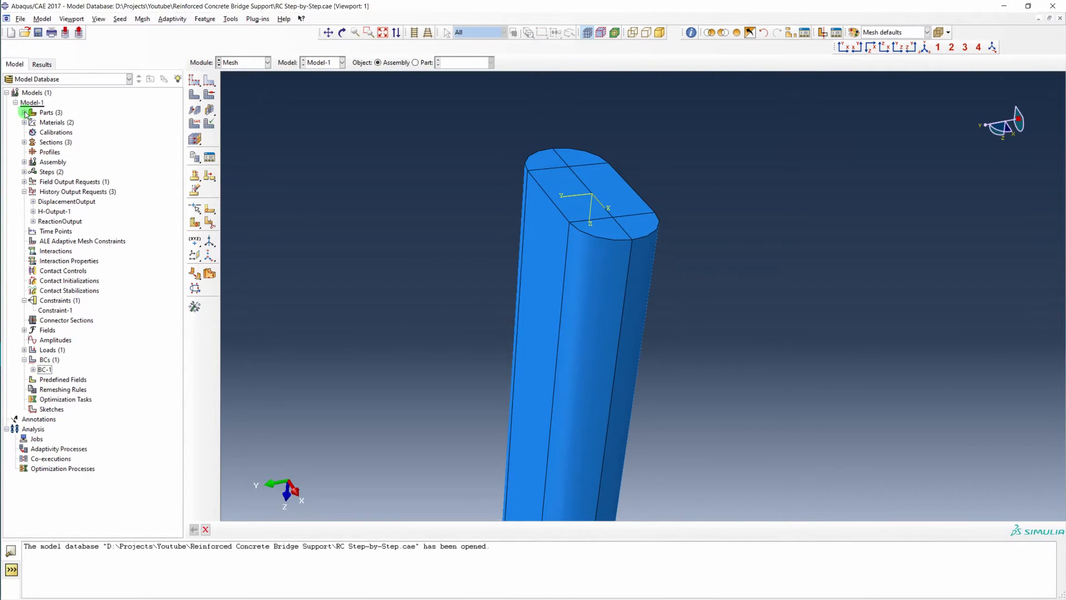
{"action": "left_click", "coordinate": [34, 124]}
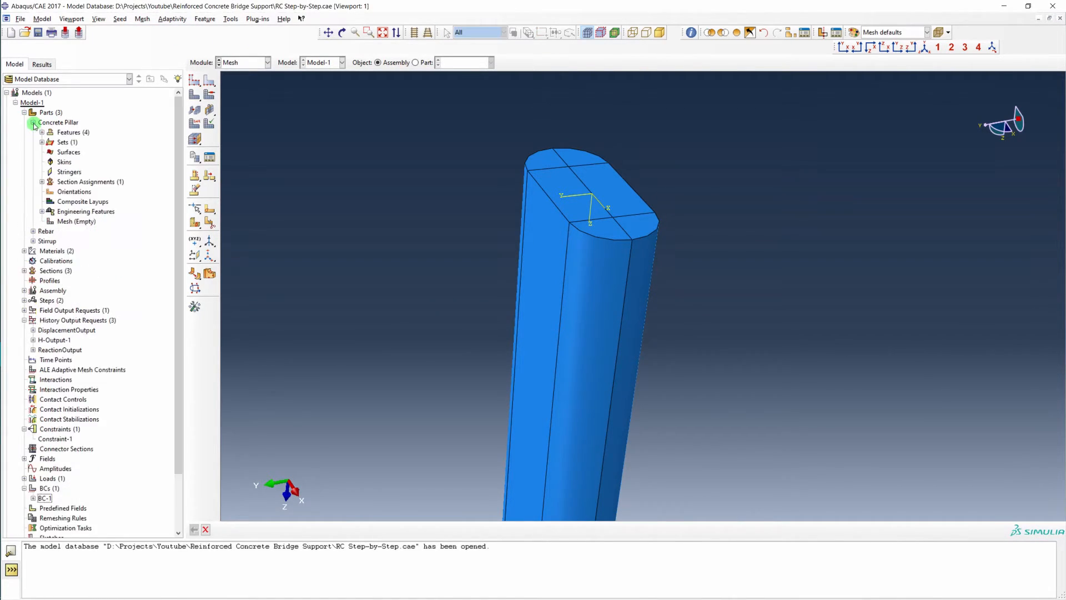
{"action": "double_click", "coordinate": [76, 221]}
{"action": "left_click", "coordinate": [120, 18]}
{"action": "left_click", "coordinate": [127, 29]}
{"action": "left_click", "coordinate": [354, 349]}
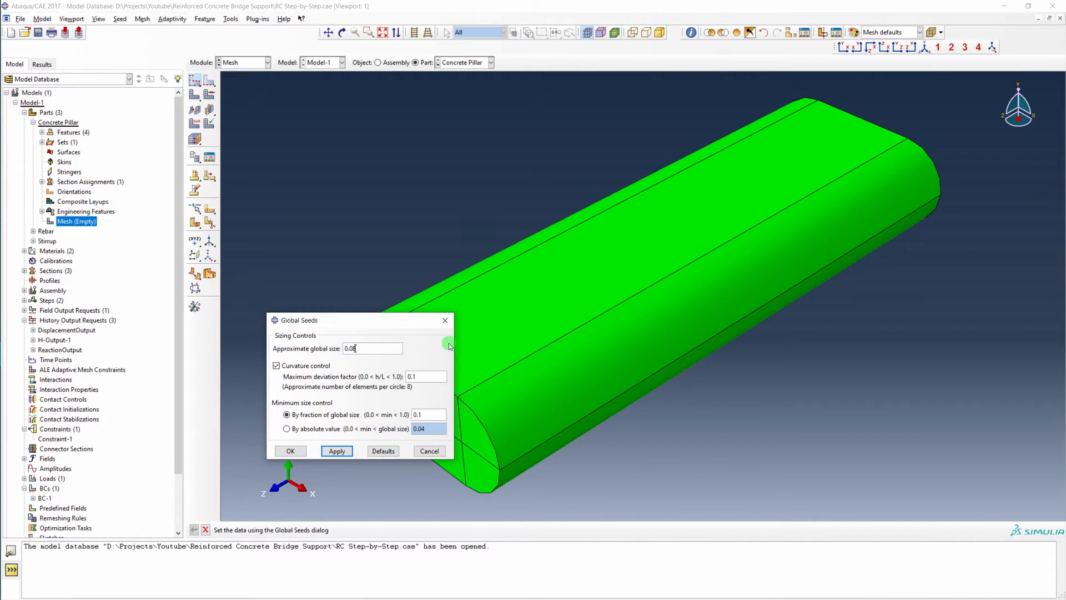
{"action": "left_click", "coordinate": [337, 450]}
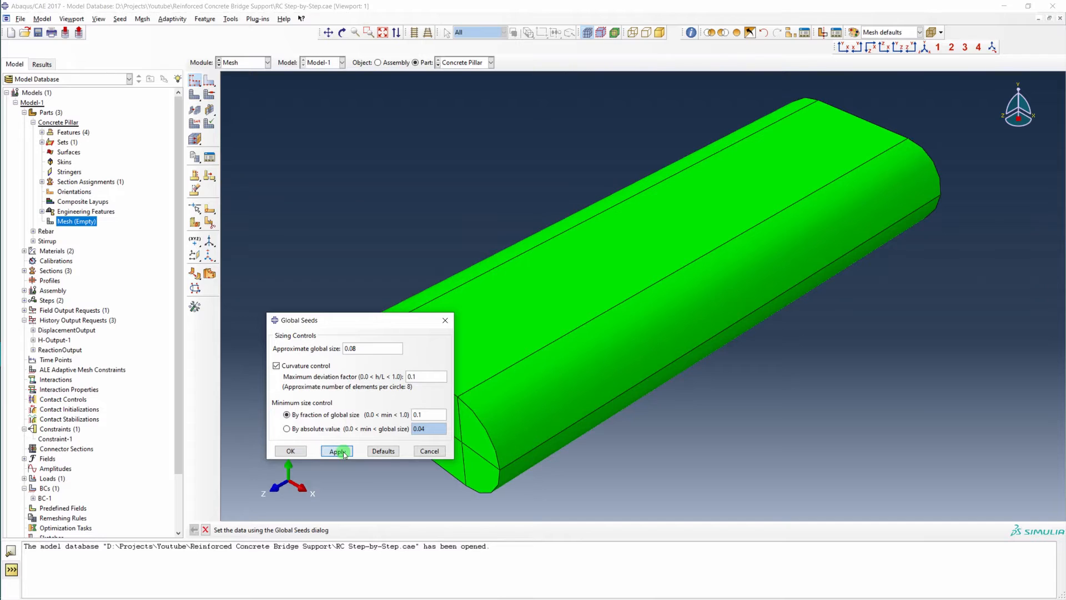
{"action": "left_click", "coordinate": [289, 449]}
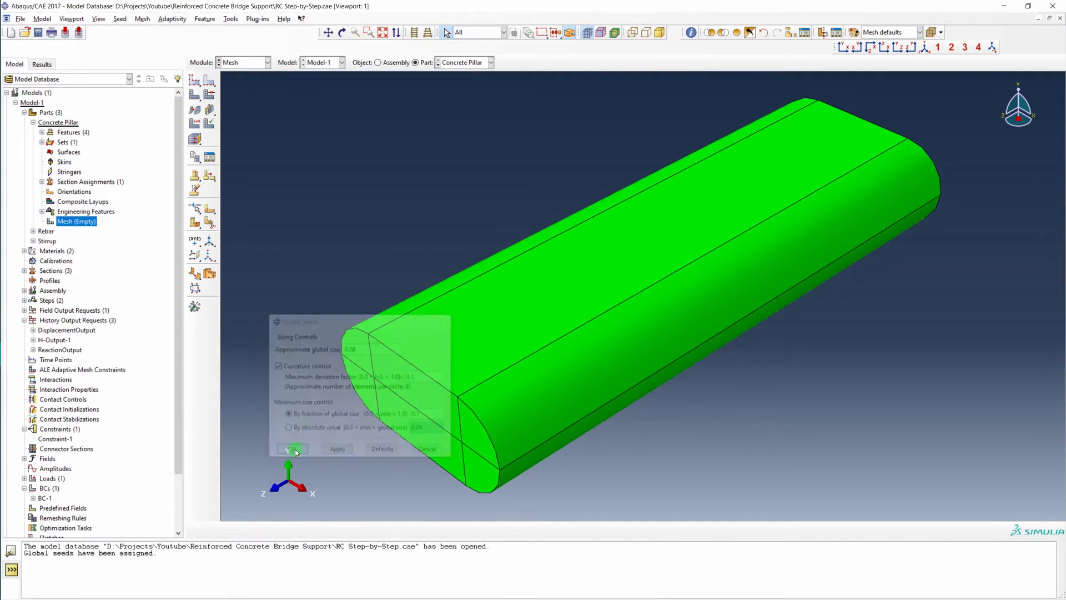
Generate the mesh on the Concrete Pillar part and inspect it
{"action": "left_click", "coordinate": [142, 19]}
{"action": "left_click", "coordinate": [169, 72]}
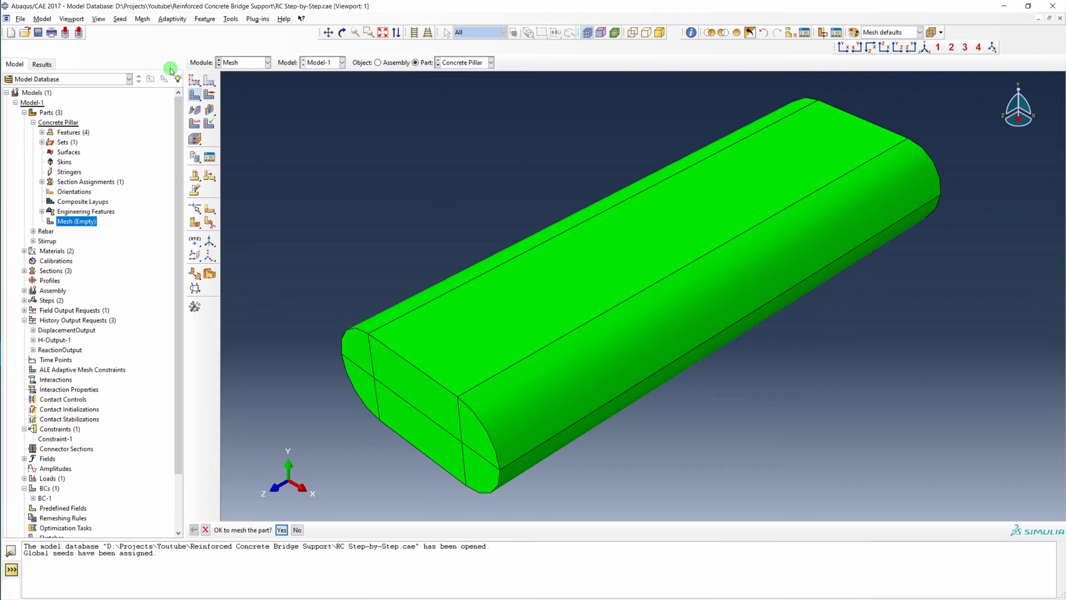
{"action": "middle_click", "coordinate": [334, 267]}
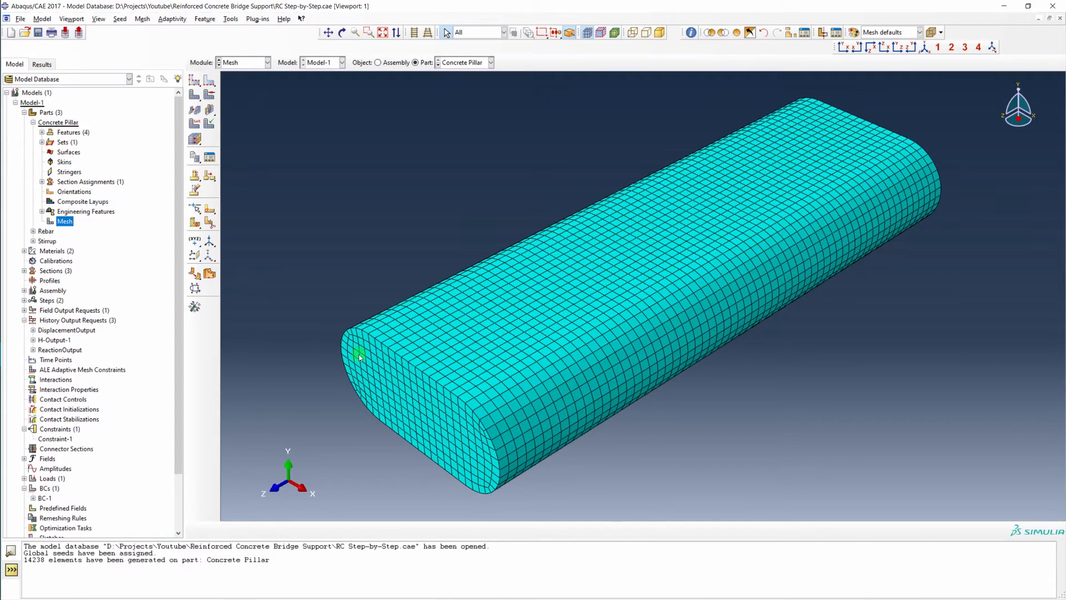
{"action": "left_click_drag", "start_coordinate": [454, 388], "coordinate": [475, 395], "text": "ctrl+alt"}
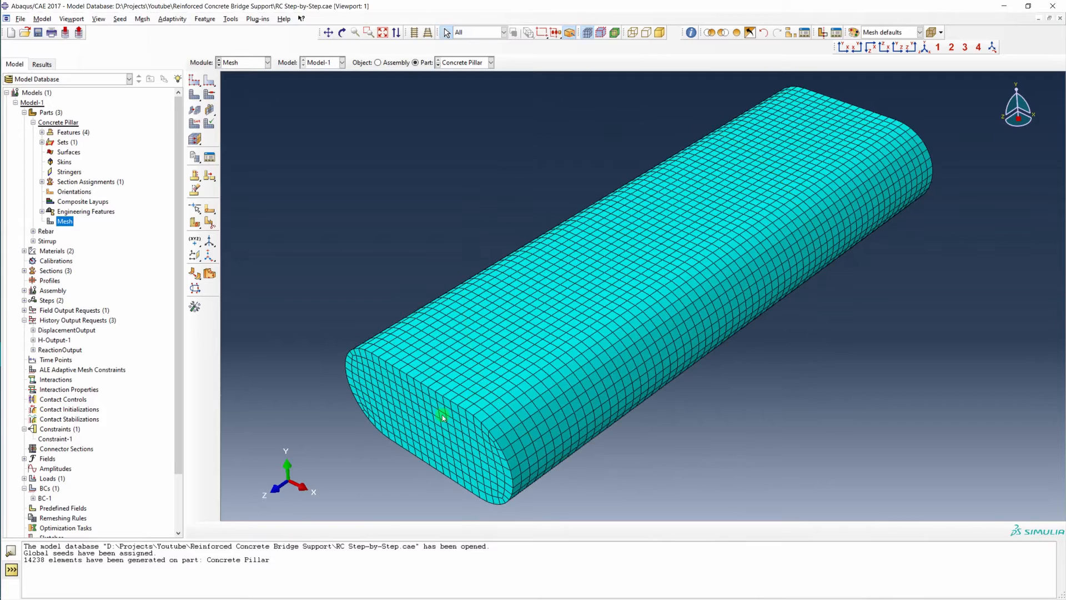
{"action": "scroll", "coordinate": [442, 415], "scroll_direction": "up", "scroll_amount": 2}
{"action": "scroll", "coordinate": [526, 411], "scroll_direction": "down", "scroll_amount": 2}
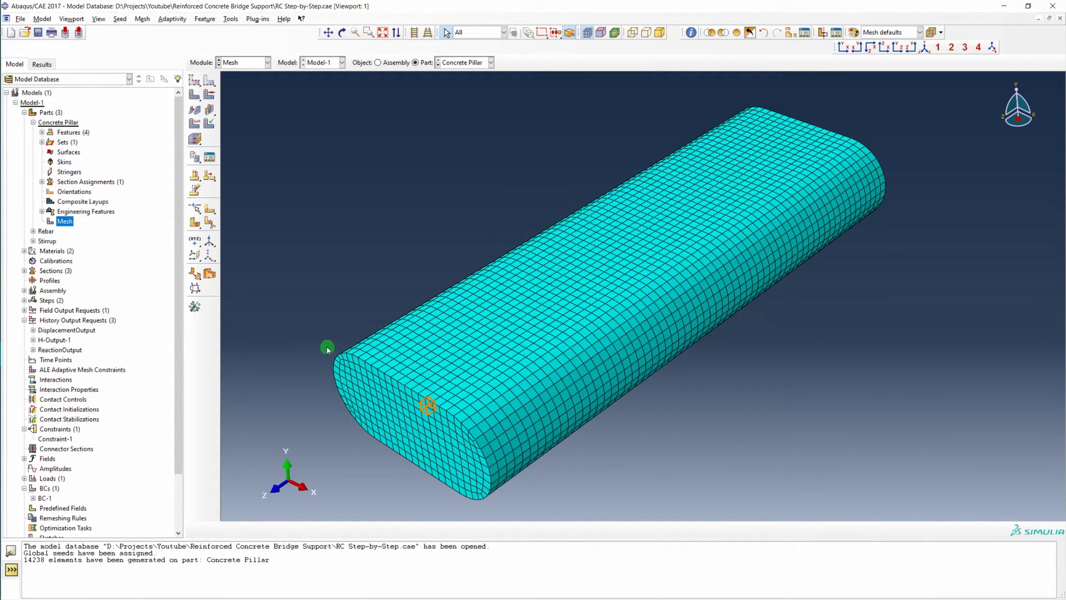
Bring up the Rebar part for meshing and assign the Truss element family from the Standard library to its wire
{"action": "left_click", "coordinate": [34, 231]}
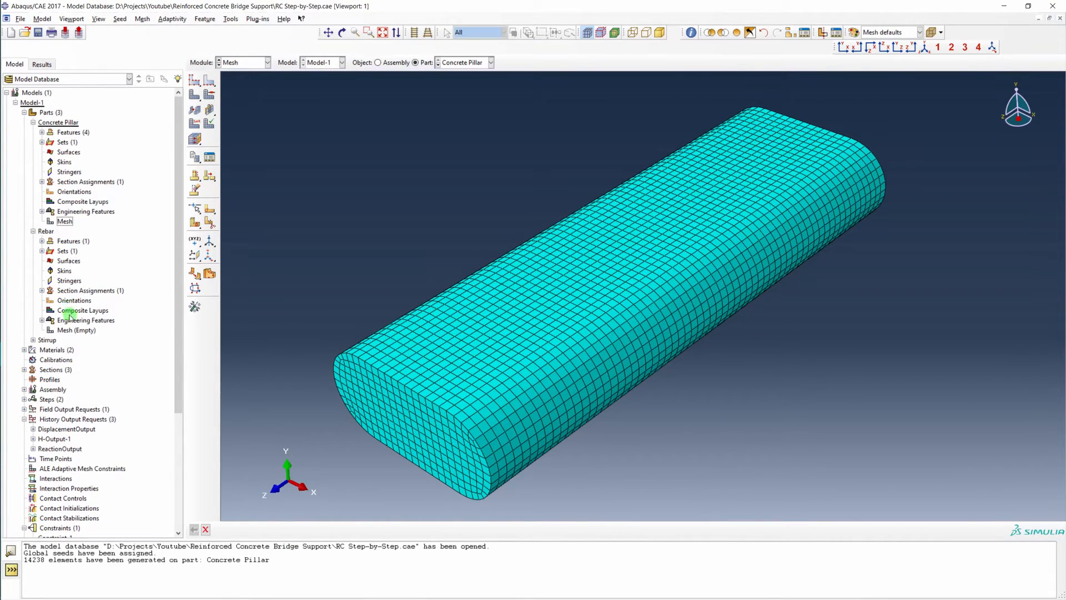
{"action": "double_click", "coordinate": [77, 331]}
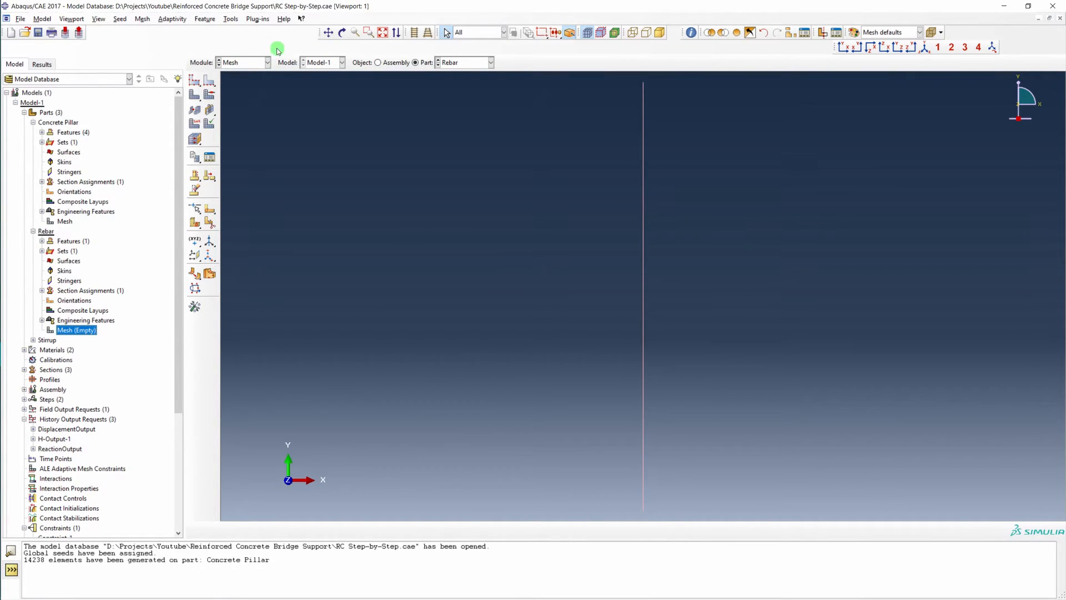
{"action": "left_click", "coordinate": [142, 19]}
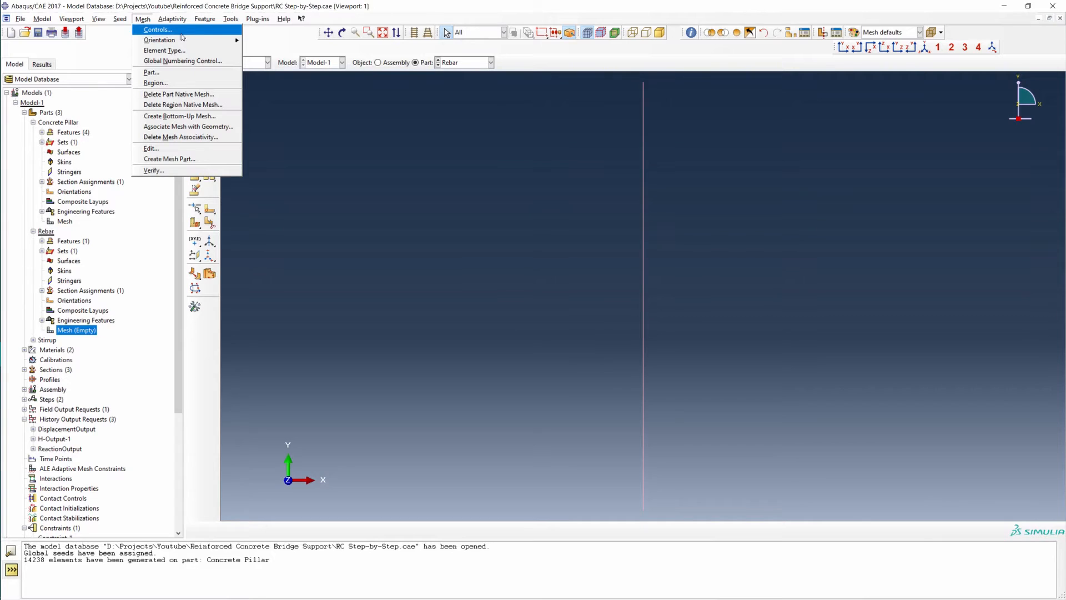
{"action": "left_click", "coordinate": [183, 50]}
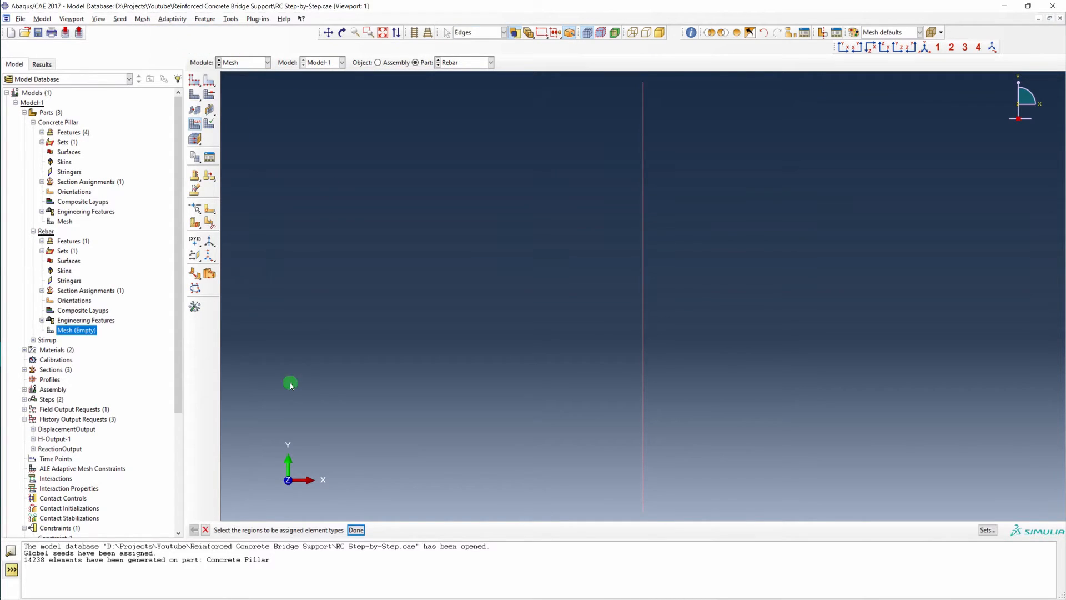
{"action": "left_click_drag", "start_coordinate": [619, 79], "coordinate": [675, 525]}
{"action": "middle_click", "coordinate": [691, 398]}
{"action": "left_click_drag", "start_coordinate": [709, 103], "coordinate": [395, 104]}
{"action": "scroll", "coordinate": [461, 149], "scroll_direction": "down", "scroll_amount": 2}
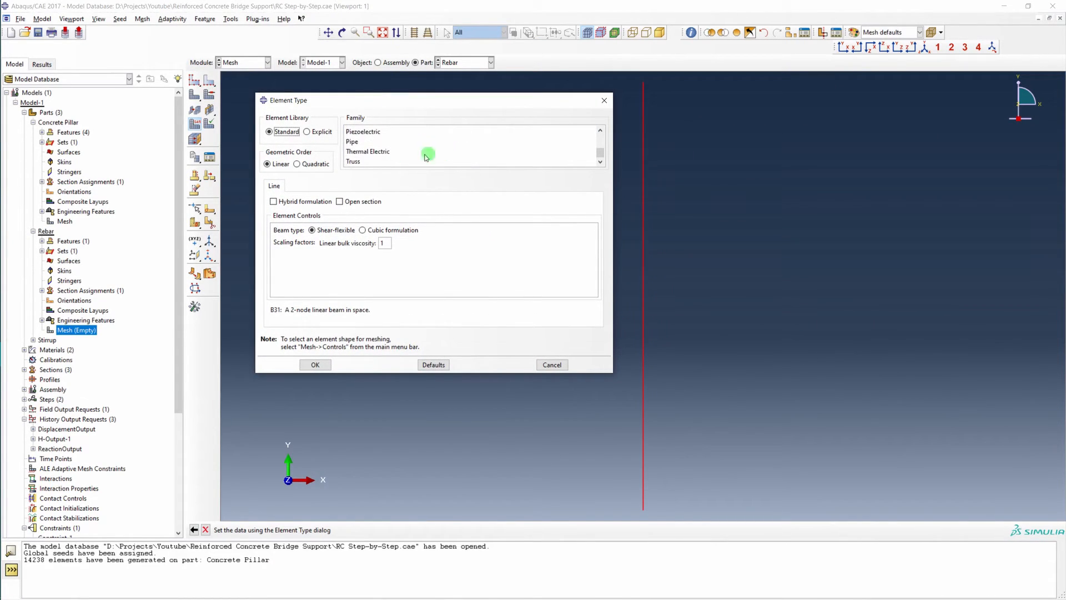
{"action": "left_click", "coordinate": [361, 162]}
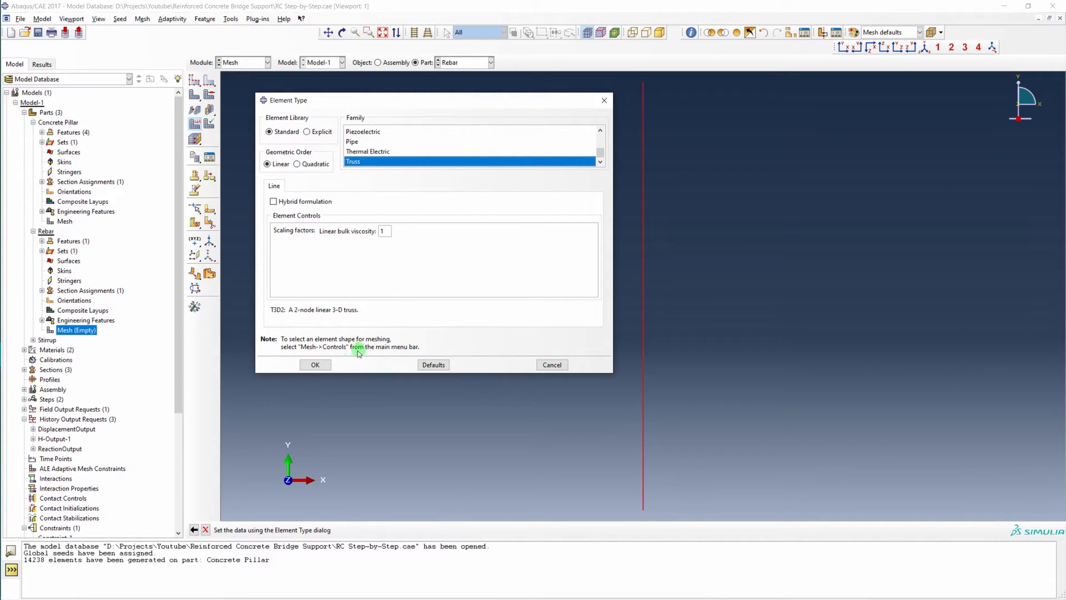
{"action": "left_click", "coordinate": [315, 364]}
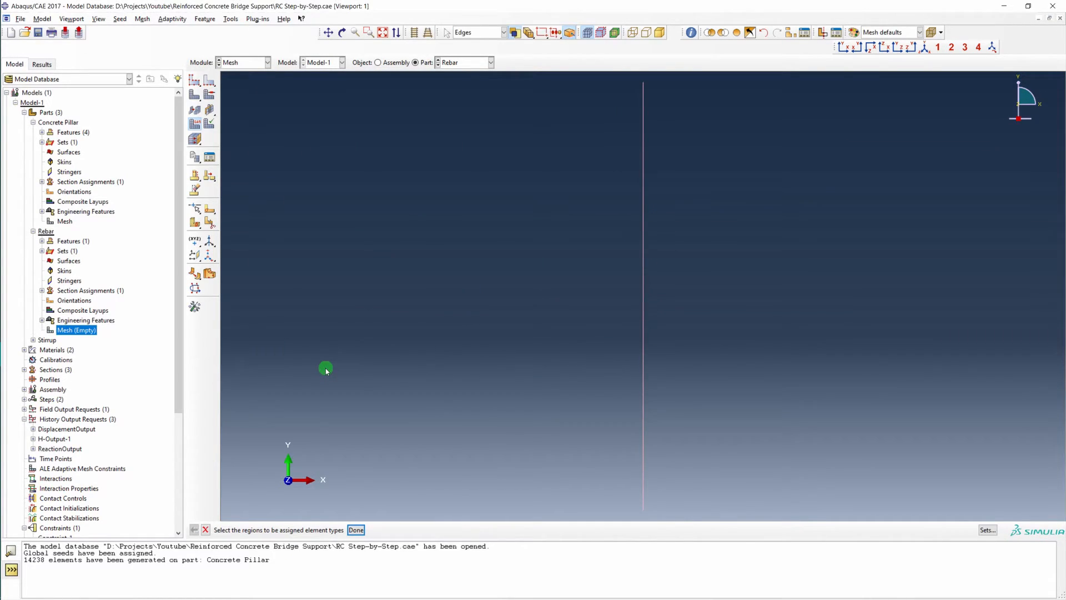
Check the element type assigned to the Rebar wire and leave the settings without changes
{"action": "left_click_drag", "start_coordinate": [630, 82], "coordinate": [669, 516]}
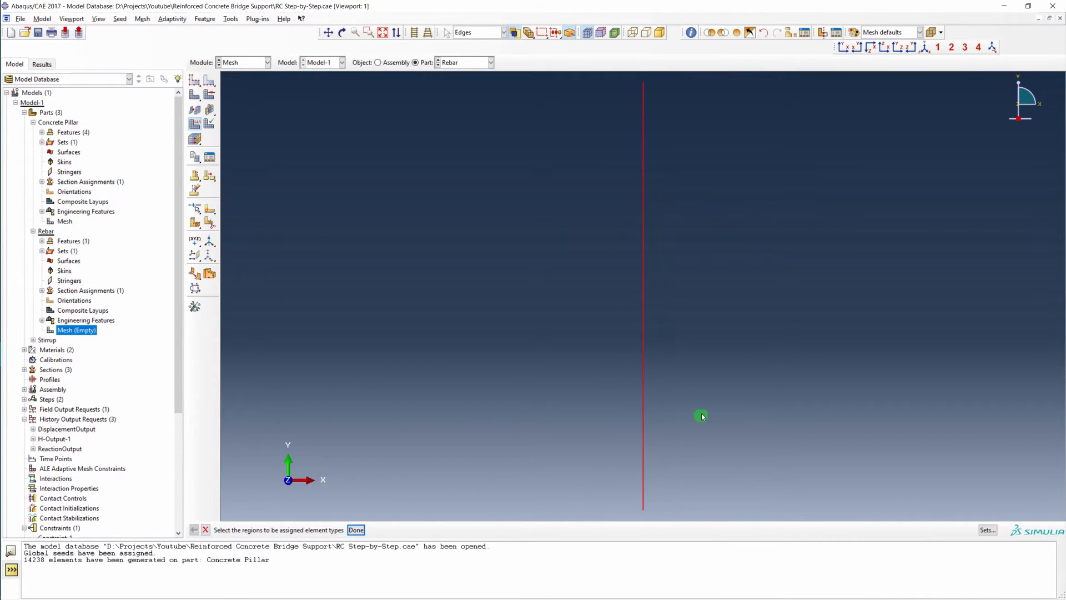
{"action": "middle_click", "coordinate": [704, 361]}
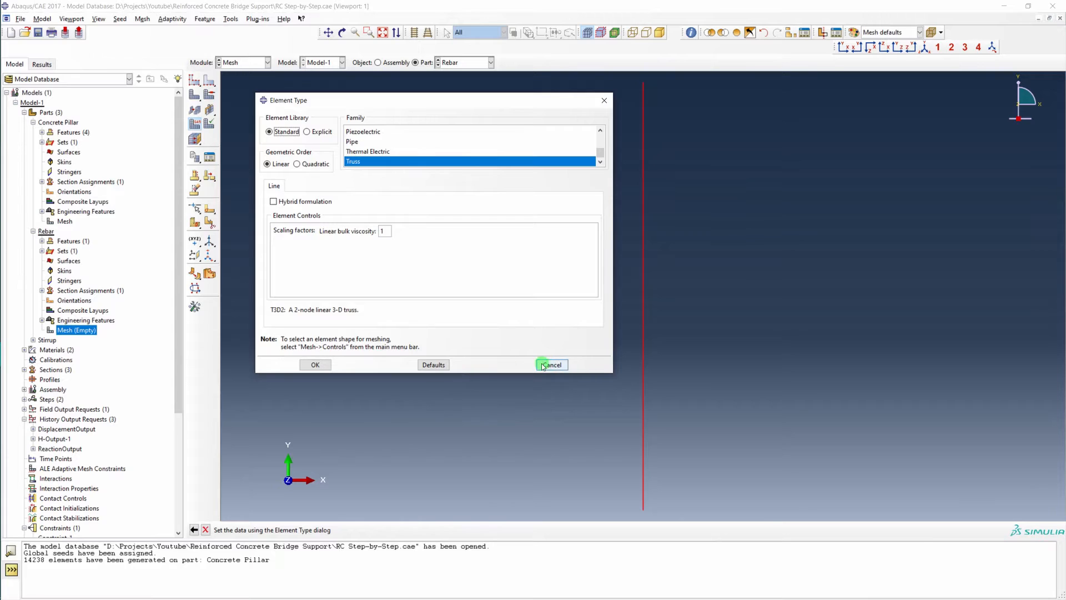
{"action": "left_click", "coordinate": [550, 365]}
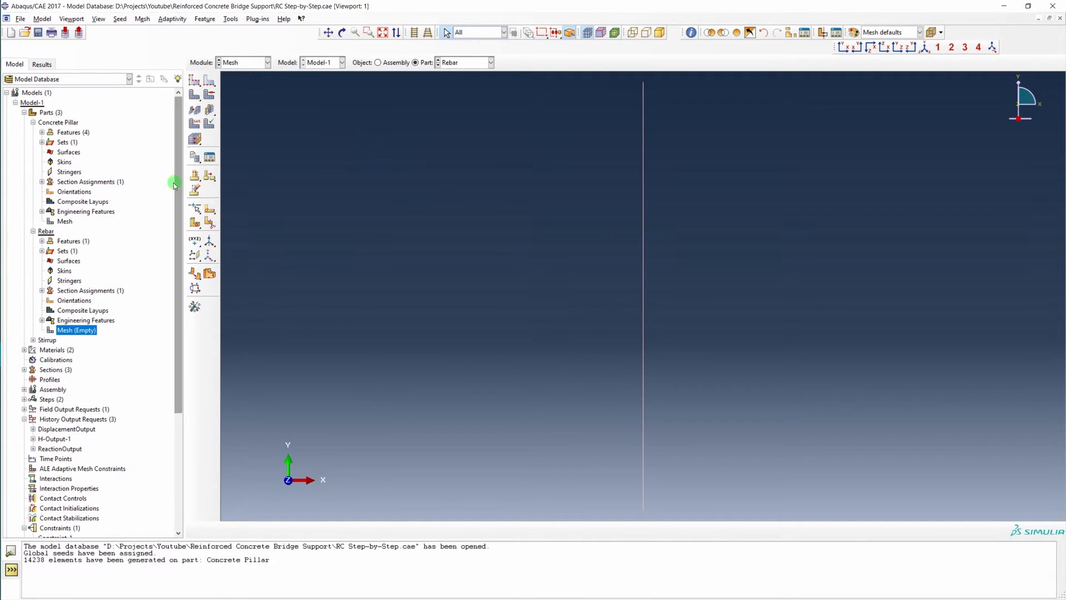
Seed the Rebar part with an approximate global size of 0.08 and generate its mesh
{"action": "left_click", "coordinate": [143, 20]}
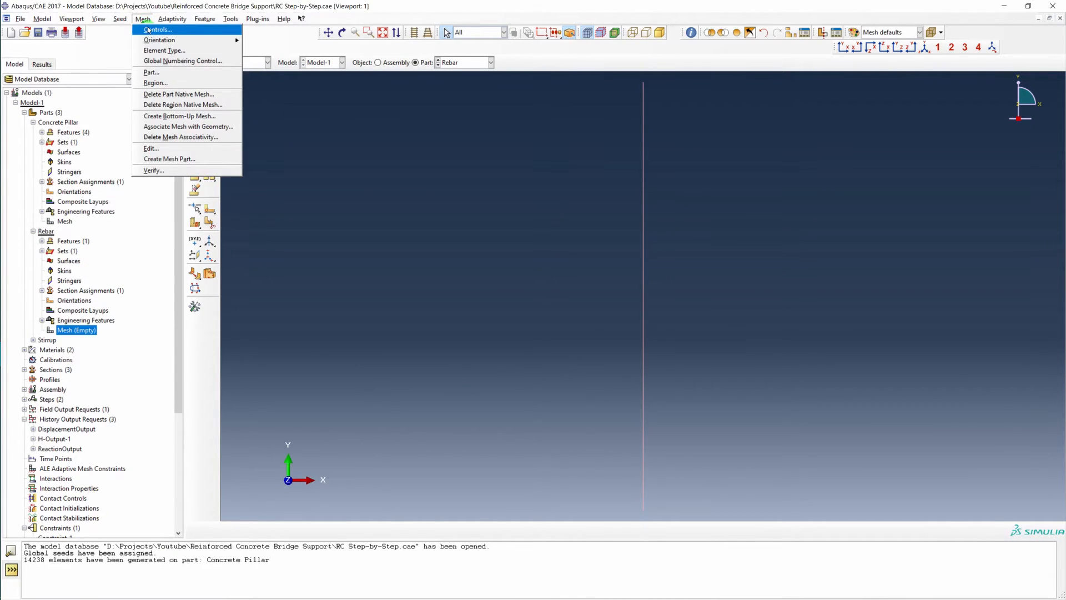
{"action": "left_click", "coordinate": [131, 30]}
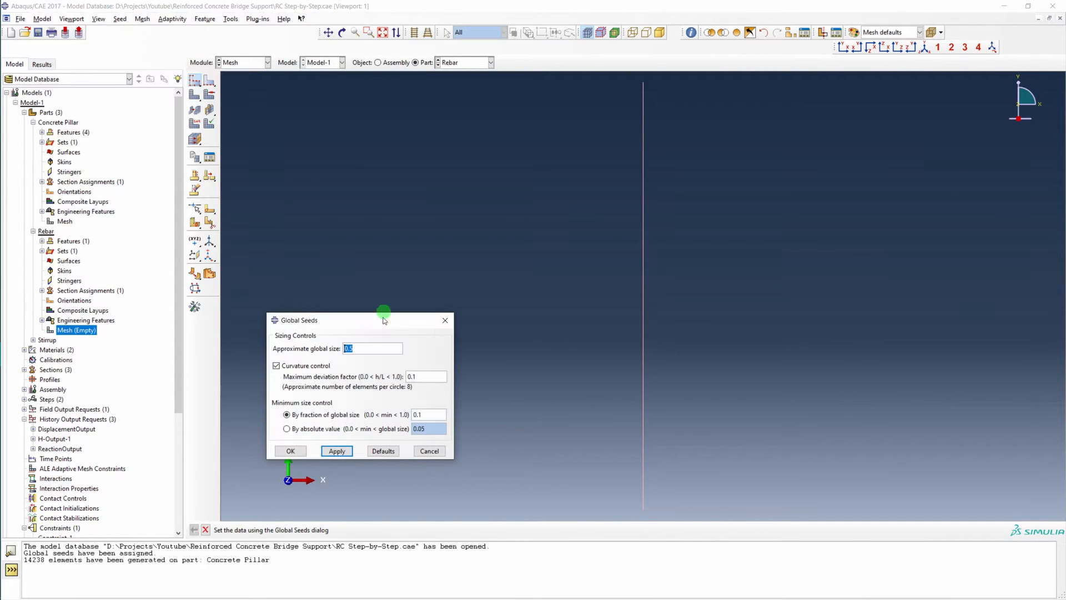
{"action": "left_click", "coordinate": [358, 348]}
{"action": "type", "text": "0.08"}
{"action": "left_click", "coordinate": [336, 451]}
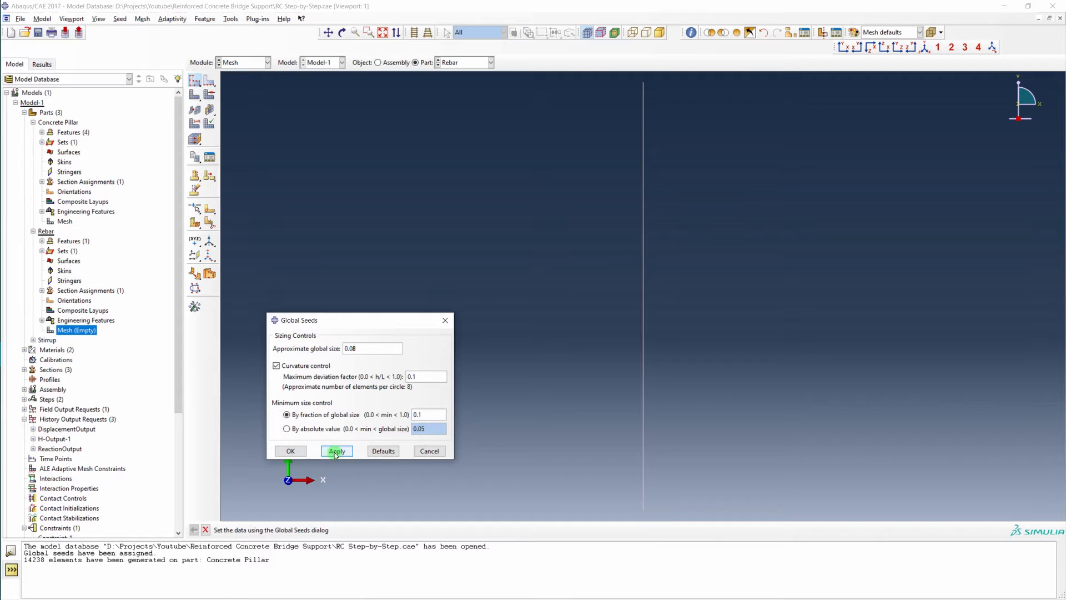
{"action": "left_click", "coordinate": [291, 451]}
{"action": "left_click", "coordinate": [142, 19]}
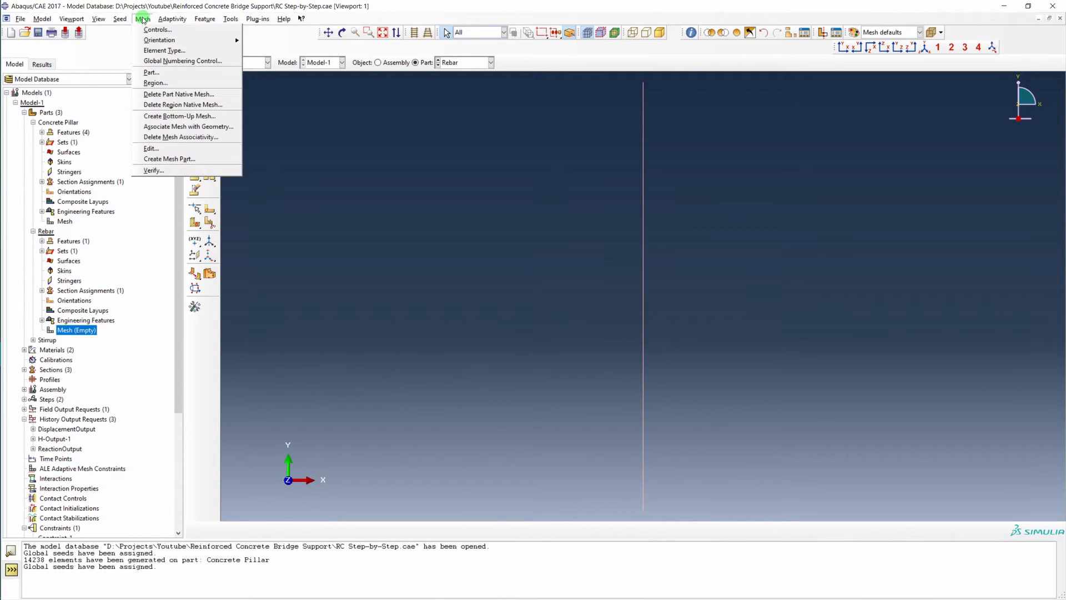
{"action": "left_click", "coordinate": [152, 72]}
{"action": "middle_click", "coordinate": [515, 246]}
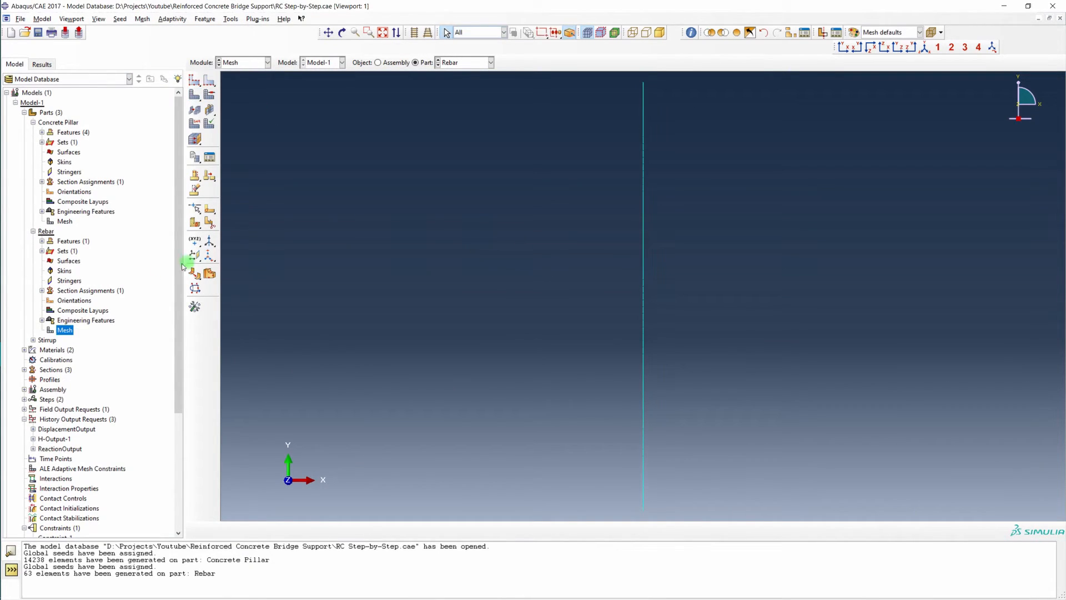
Bring up the Stirrup part for meshing and assign the Truss element family to all of its edges
{"action": "left_click", "coordinate": [33, 339]}
{"action": "scroll", "coordinate": [120, 315], "scroll_direction": "down", "scroll_amount": 3}
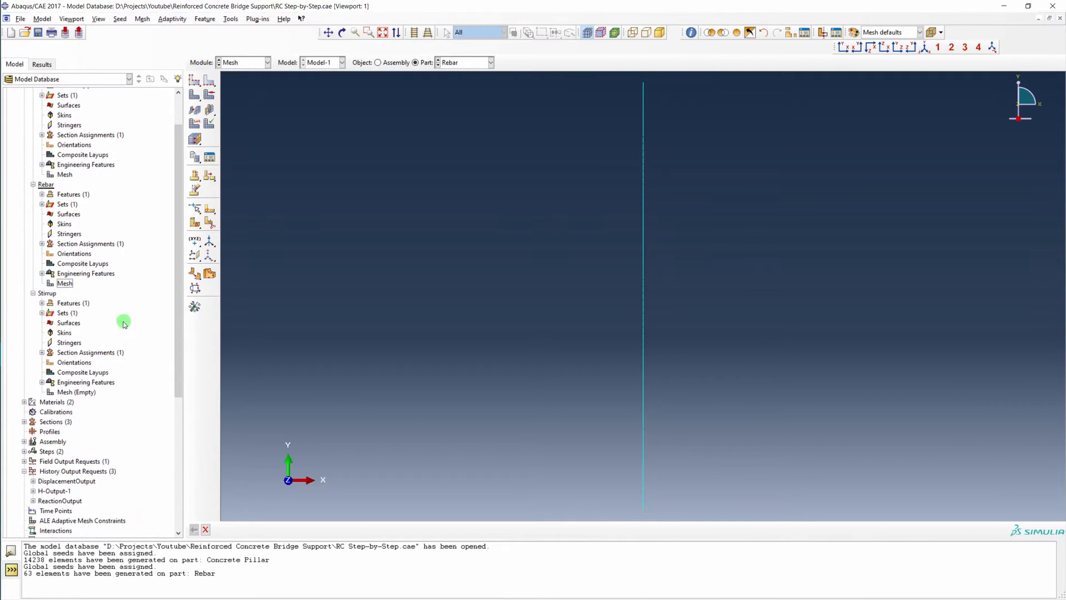
{"action": "double_click", "coordinate": [83, 350]}
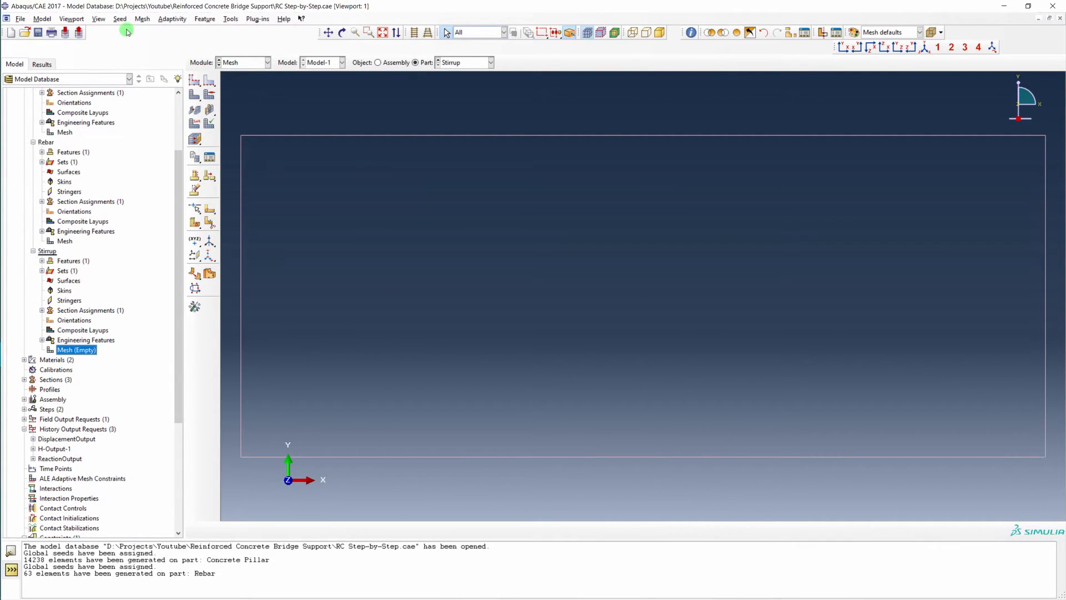
{"action": "left_click", "coordinate": [140, 19]}
{"action": "left_click", "coordinate": [164, 50]}
{"action": "left_click_drag", "start_coordinate": [231, 124], "coordinate": [1063, 479]}
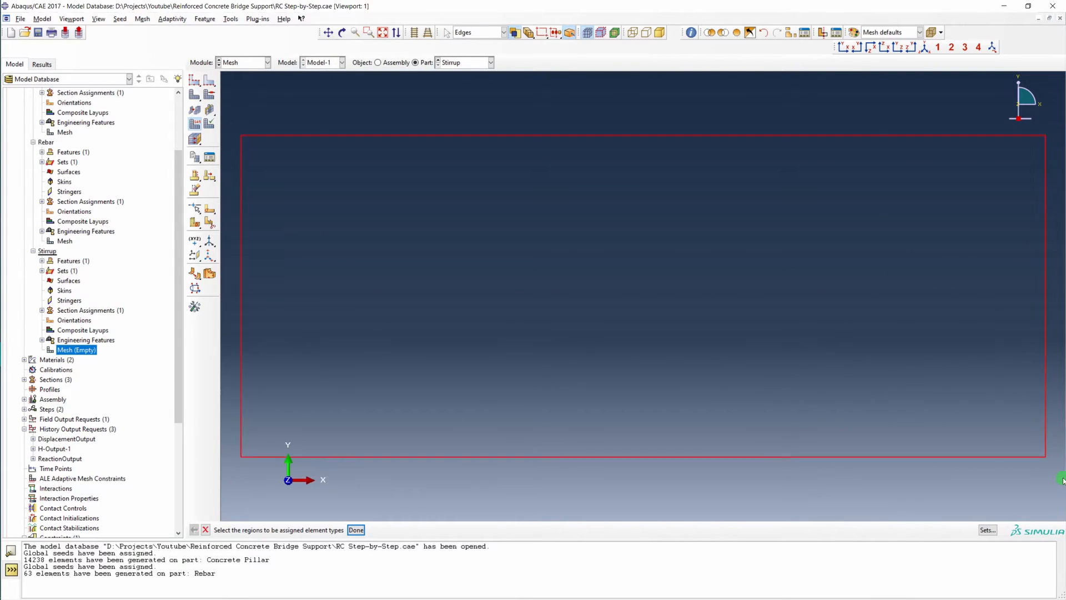
{"action": "middle_click", "coordinate": [813, 382]}
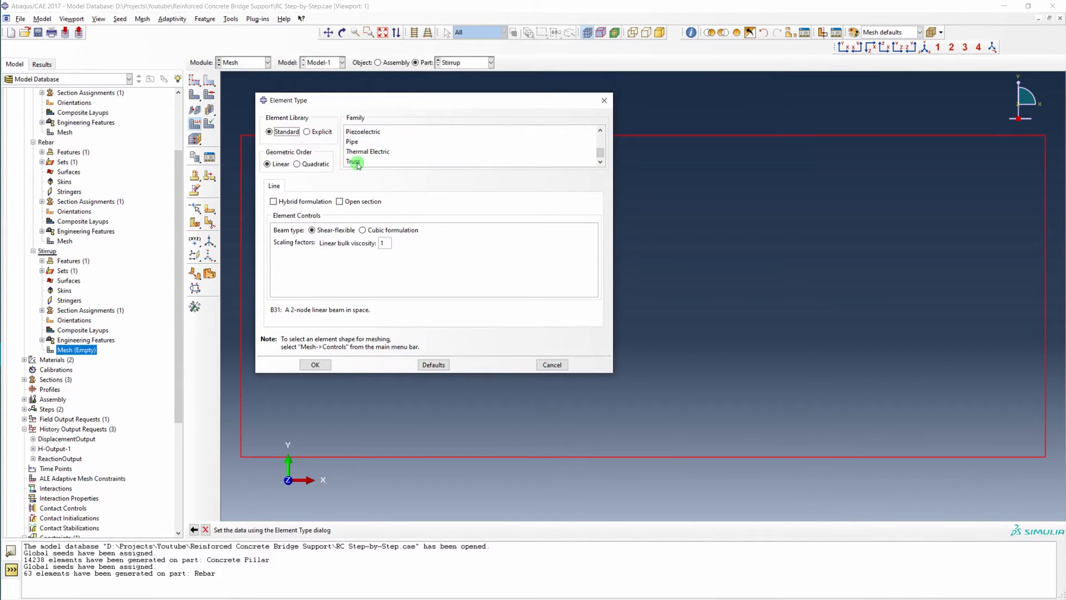
{"action": "left_click", "coordinate": [355, 161]}
{"action": "left_click", "coordinate": [328, 366]}
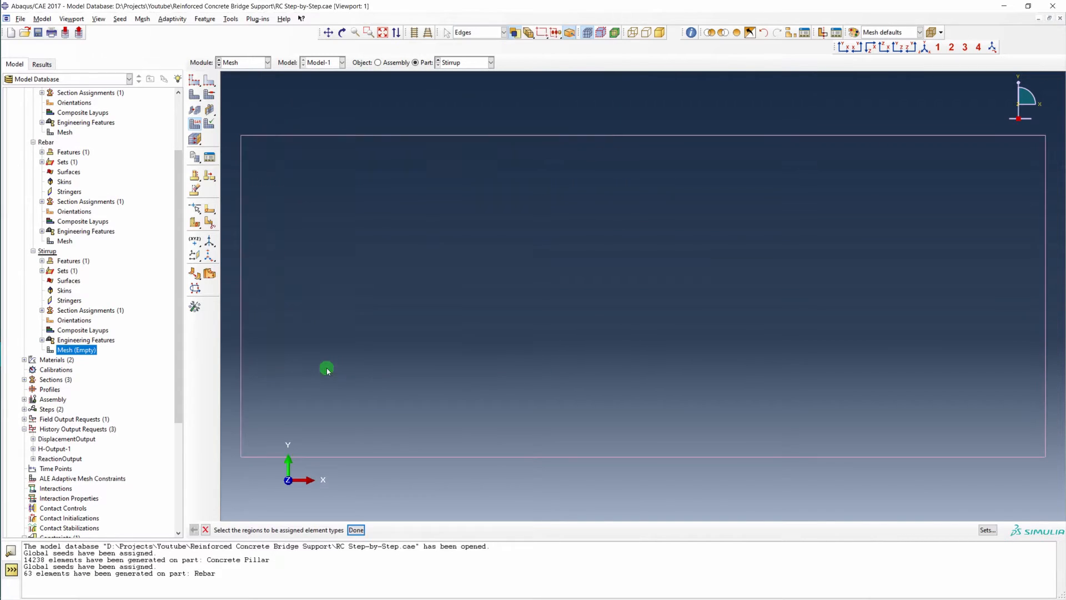
{"action": "middle_click", "coordinate": [355, 110]}
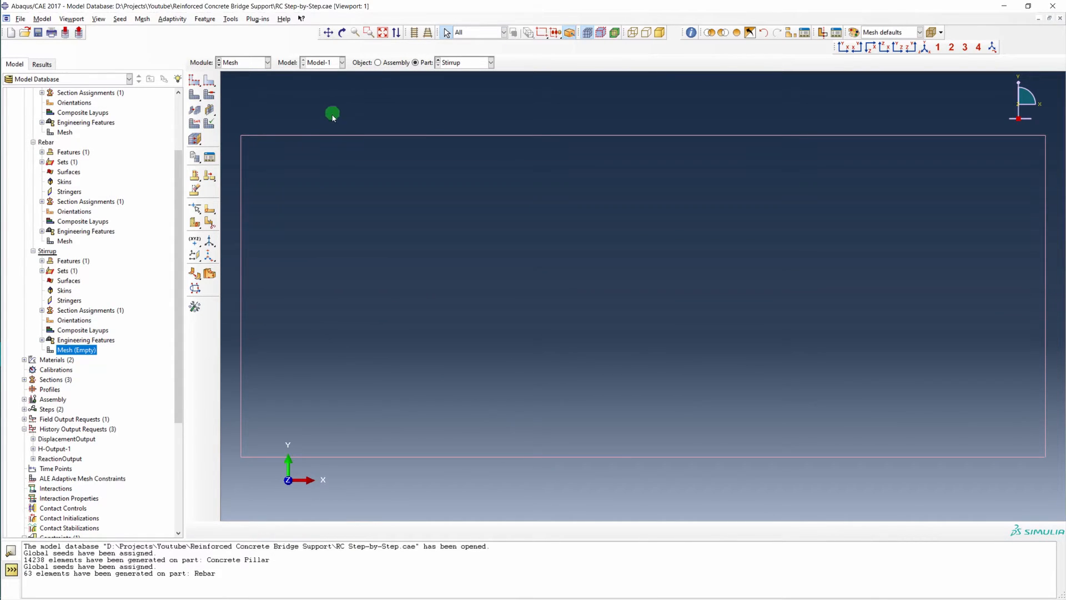
Seed the Stirrup part with an approximate global size of 0.08 and generate its mesh
{"action": "left_click", "coordinate": [120, 18]}
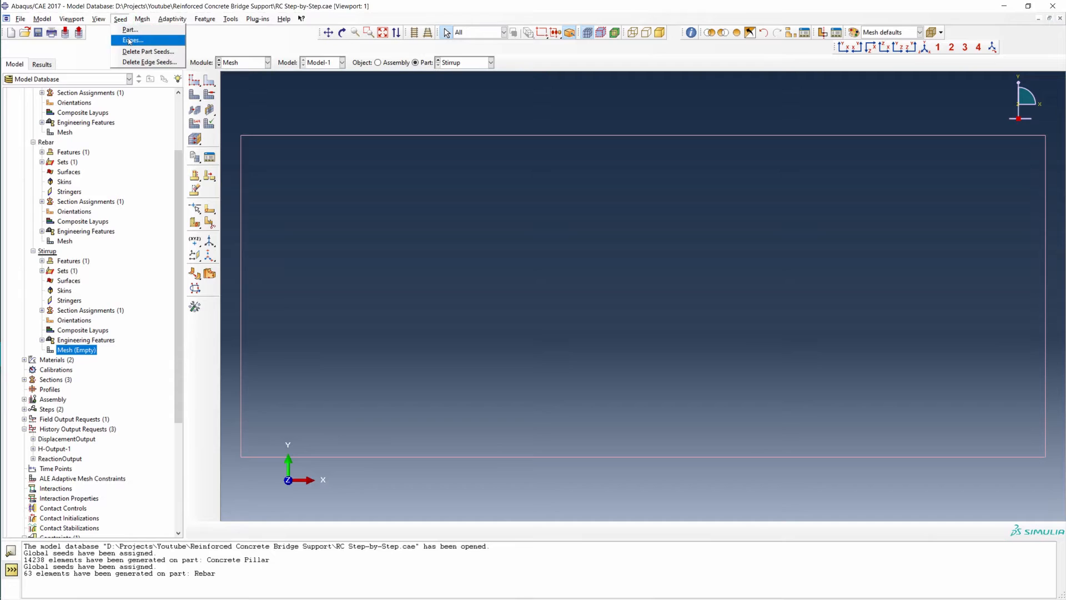
{"action": "left_click", "coordinate": [132, 37]}
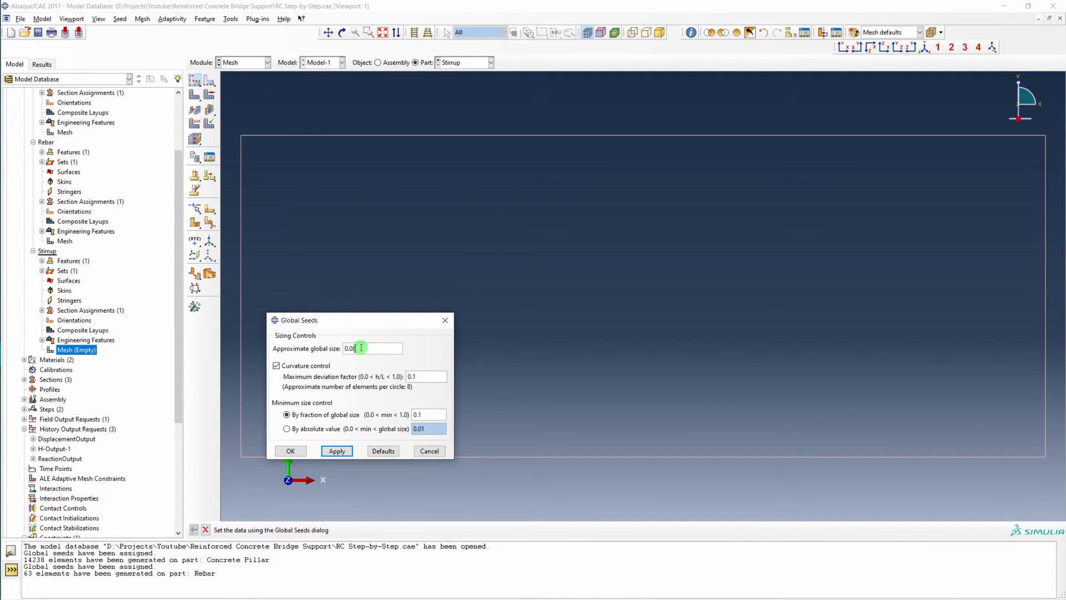
{"action": "type", "text": "0.08"}
{"action": "left_click", "coordinate": [336, 451]}
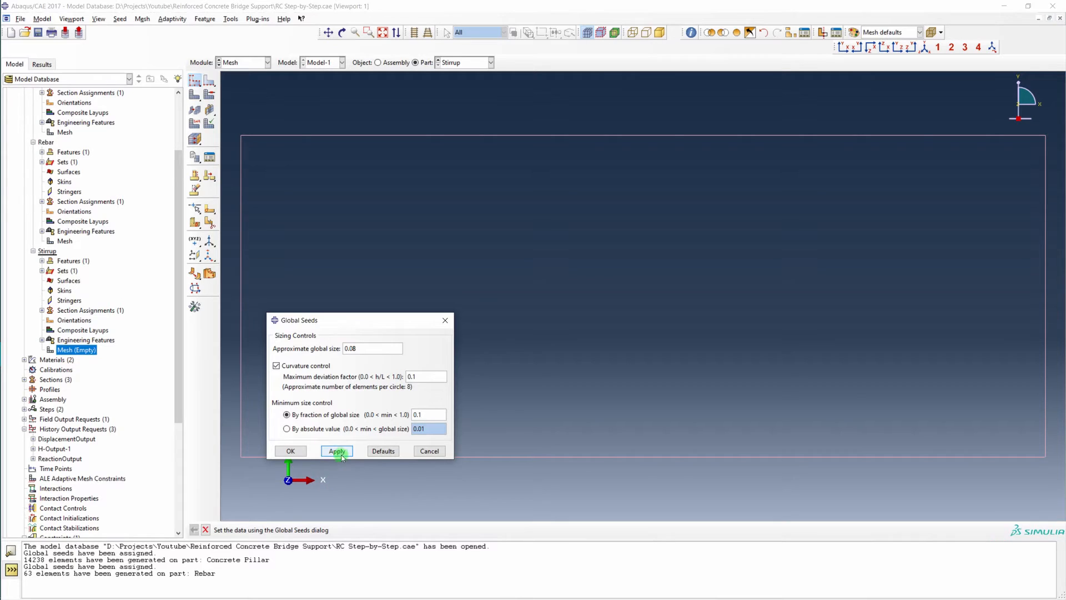
{"action": "left_click", "coordinate": [290, 451]}
{"action": "left_click", "coordinate": [142, 18]}
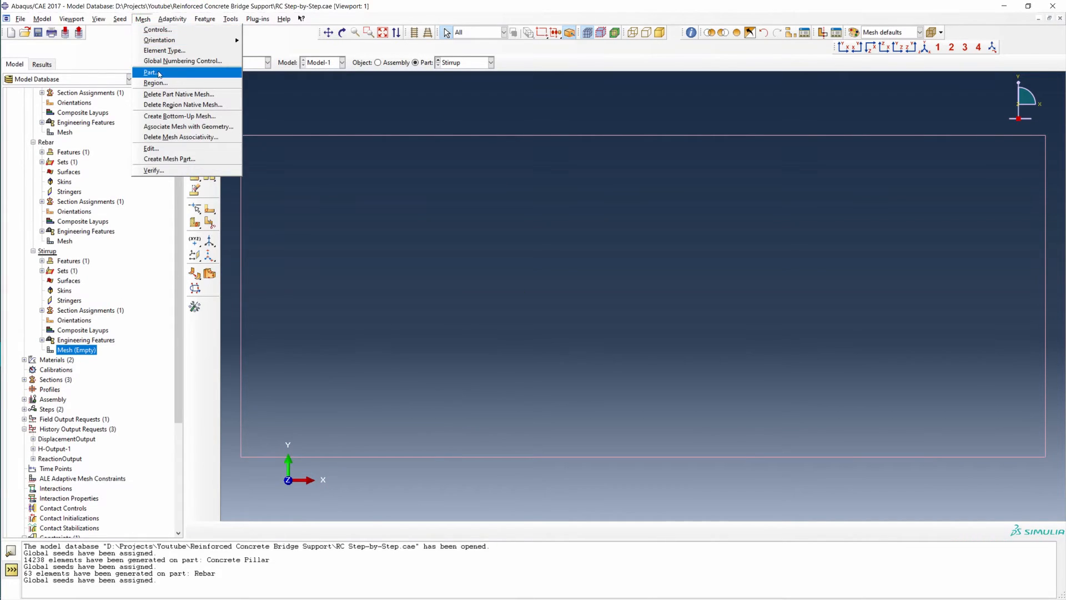
{"action": "left_click", "coordinate": [149, 72]}
{"action": "middle_click", "coordinate": [456, 115]}
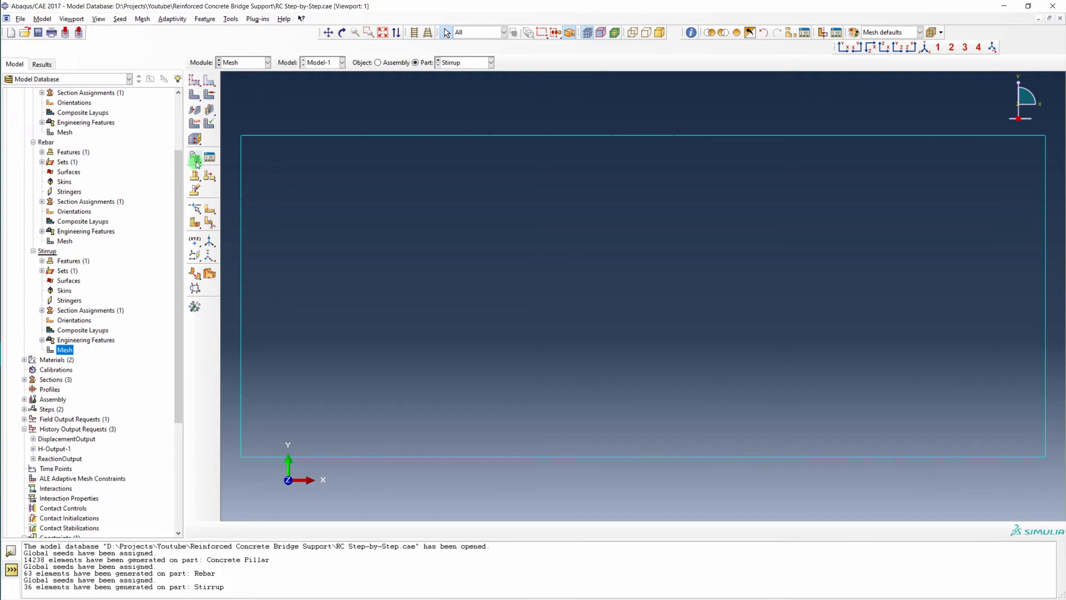
Create an analysis job named ConcreteRebar from Model-1
{"action": "scroll", "coordinate": [89, 385], "scroll_direction": "down", "scroll_amount": 6}
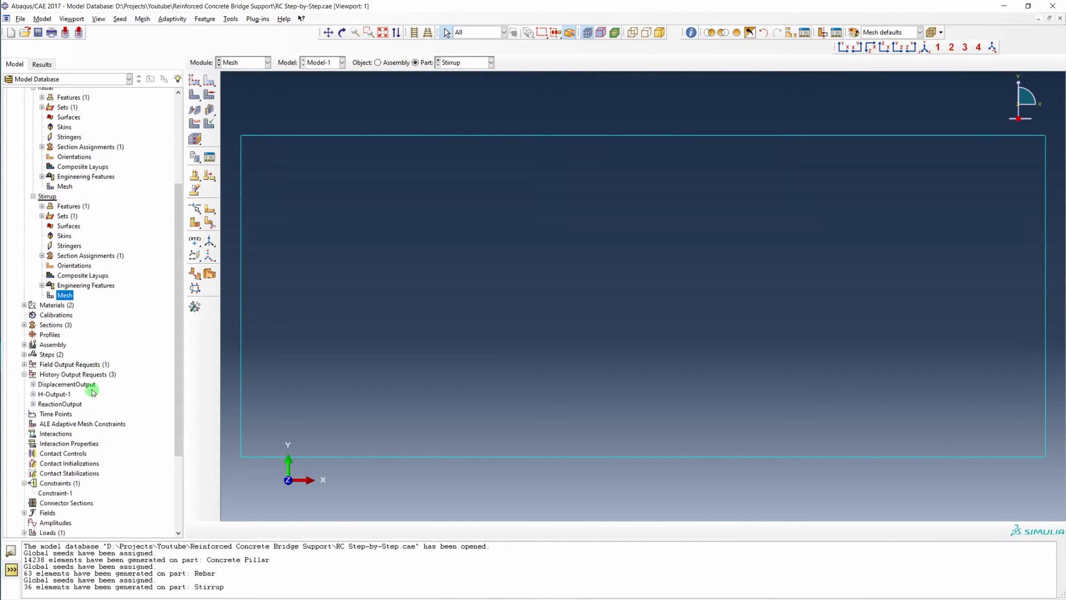
{"action": "double_click", "coordinate": [58, 503]}
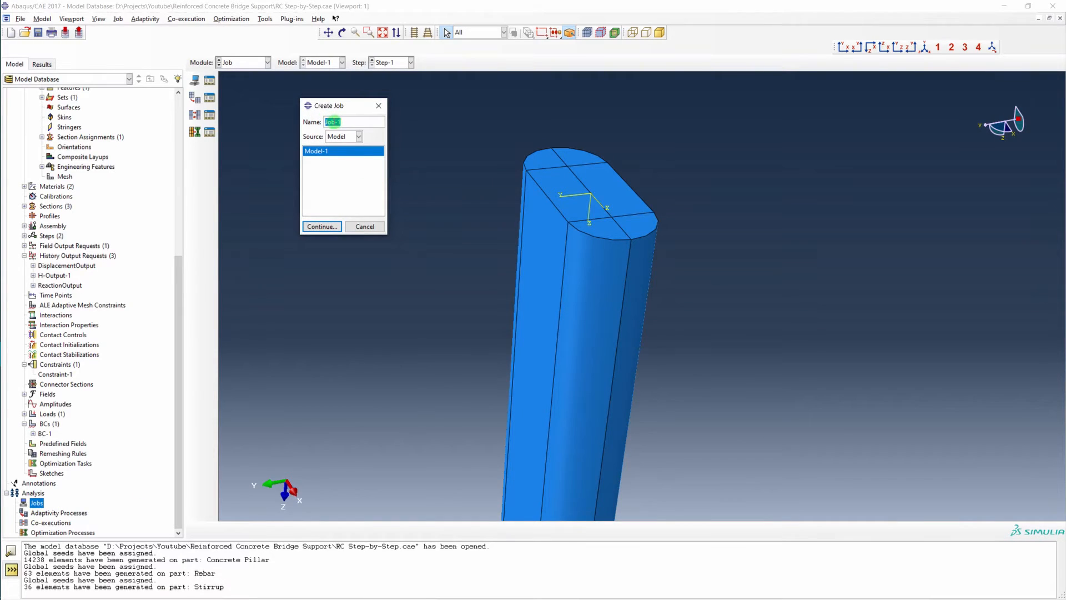
{"action": "left_click_drag", "start_coordinate": [345, 122], "coordinate": [313, 112]}
{"action": "left_click", "coordinate": [325, 227]}
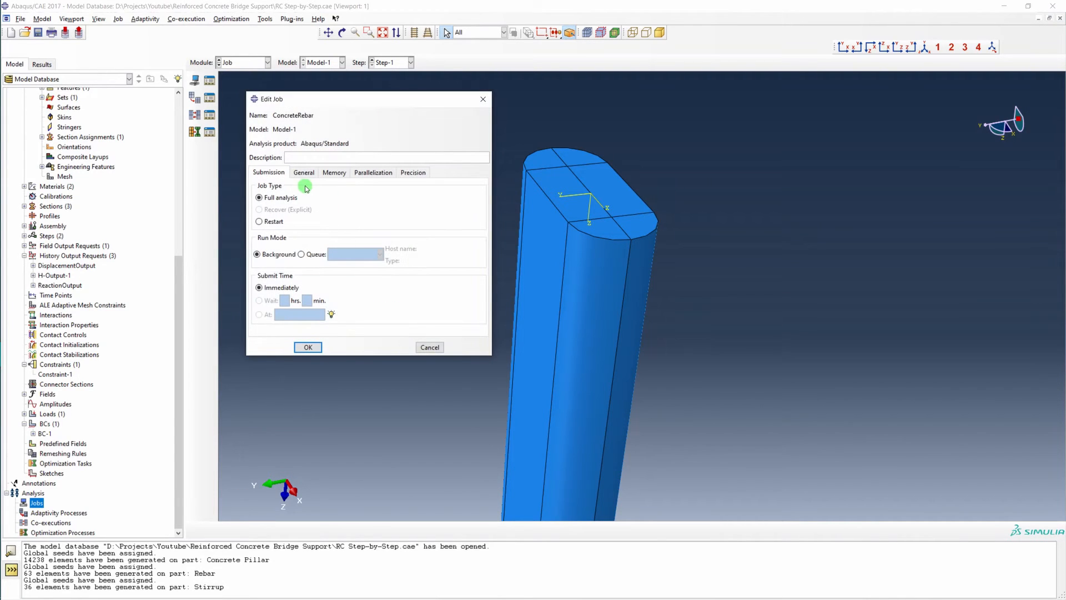
Enable multiple processors for the ConcreteRebar job, raise the processor count, and accept the job as a full analysis
{"action": "left_click", "coordinate": [376, 172]}
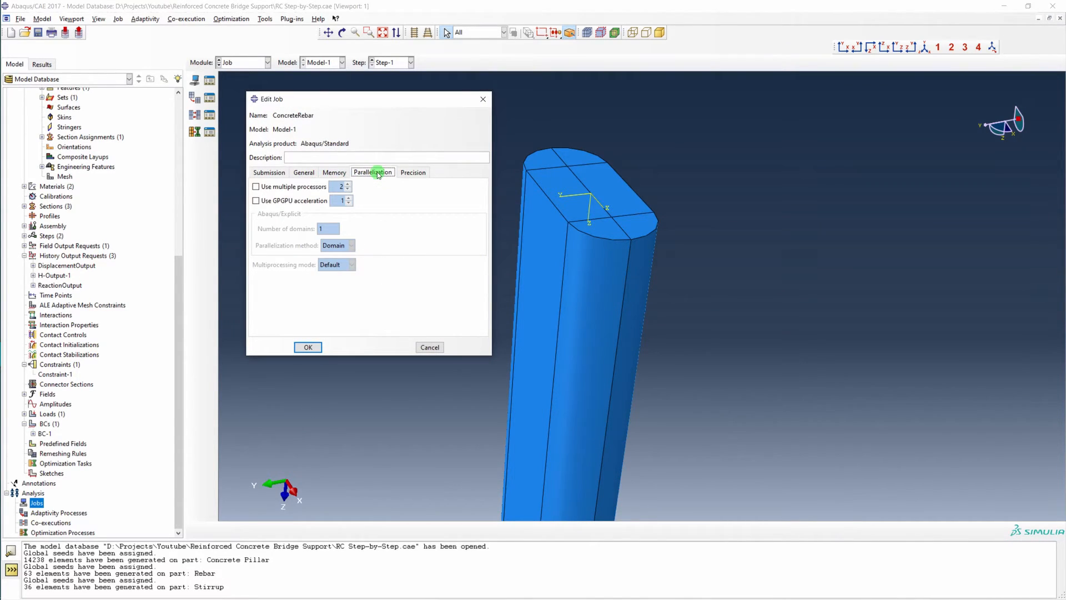
{"action": "left_click", "coordinate": [295, 186]}
{"action": "left_click", "coordinate": [341, 187]}
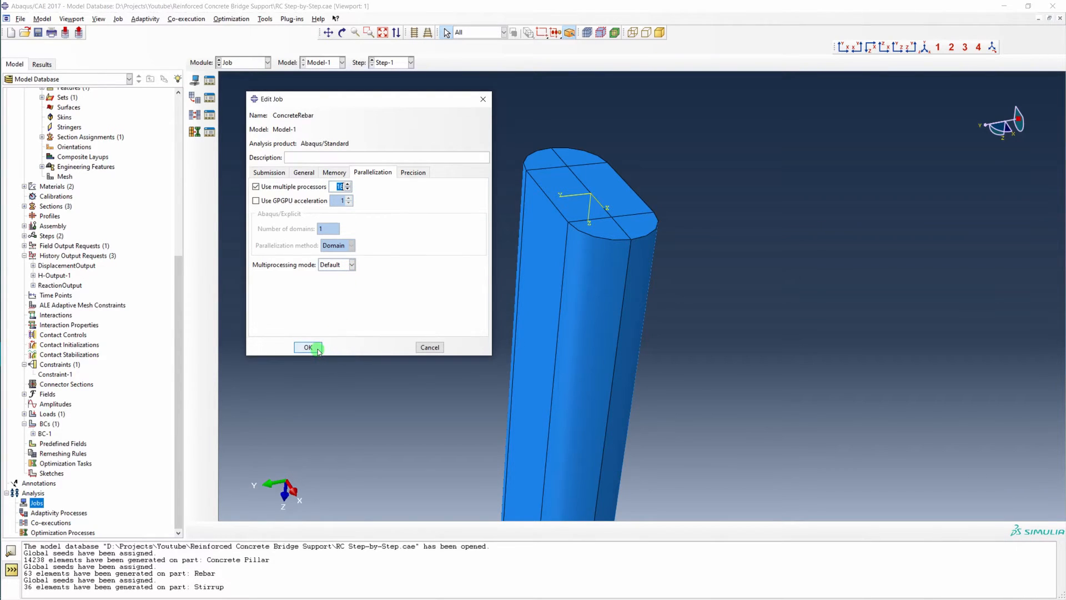
{"action": "left_click", "coordinate": [268, 172]}
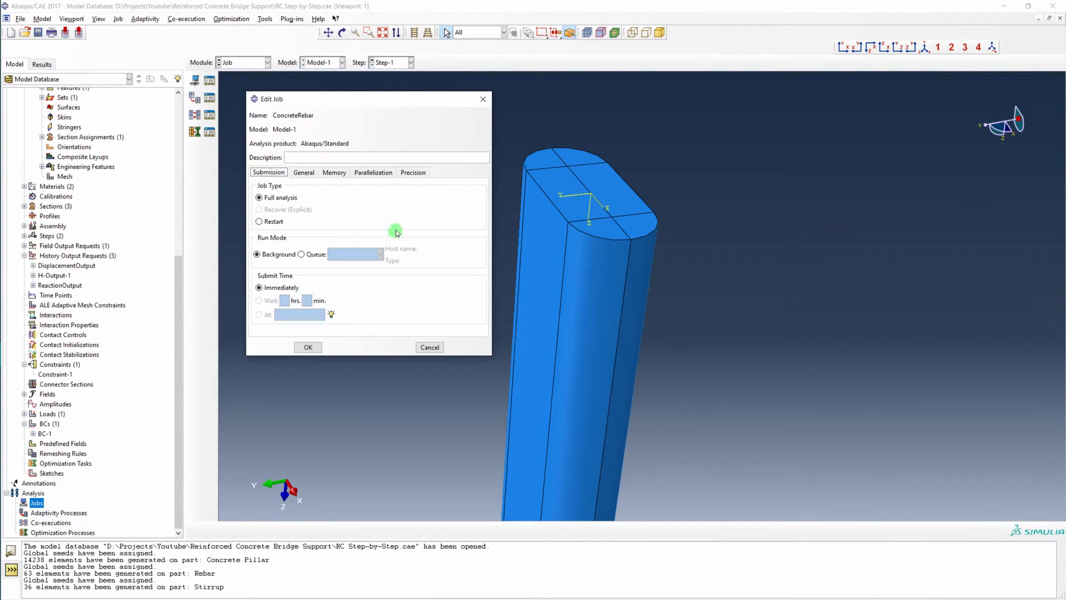
{"action": "left_click", "coordinate": [322, 343]}
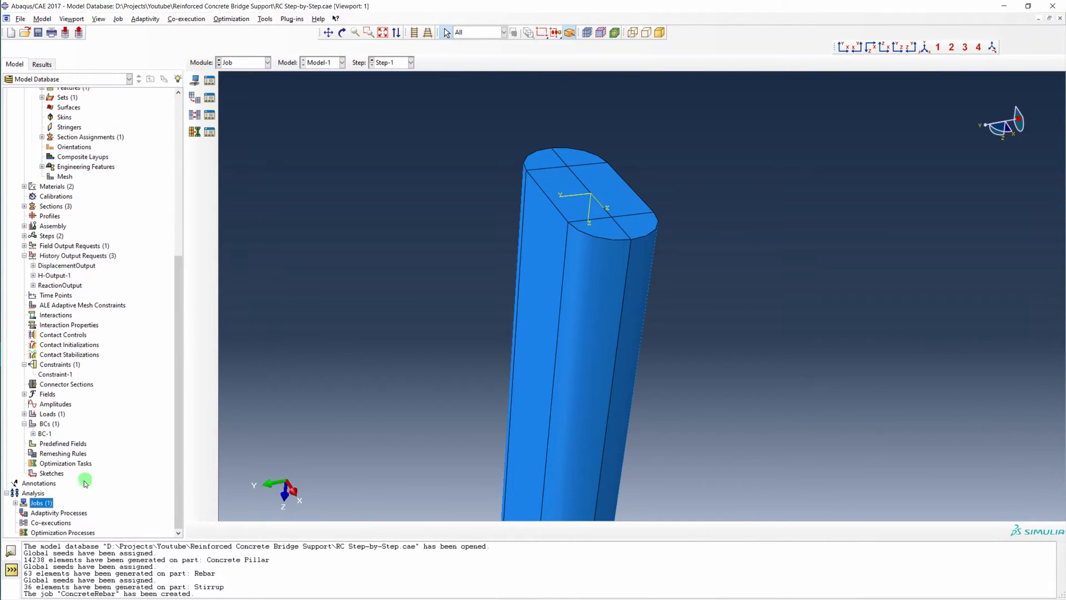
Submit the ConcreteRebar job for analysis
{"action": "right_click", "coordinate": [43, 504]}
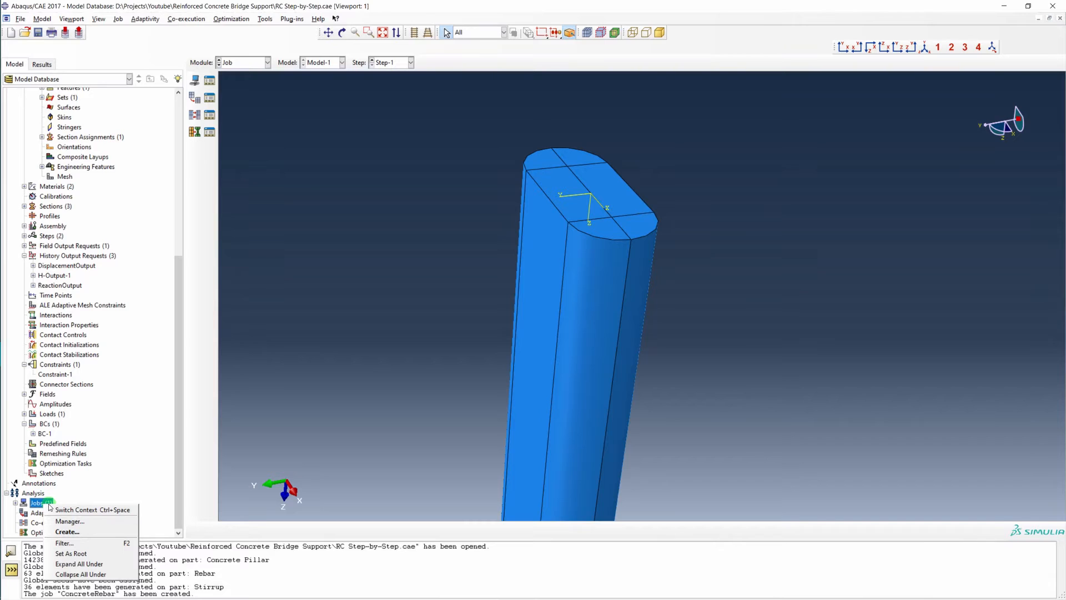
{"action": "left_click", "coordinate": [16, 504]}
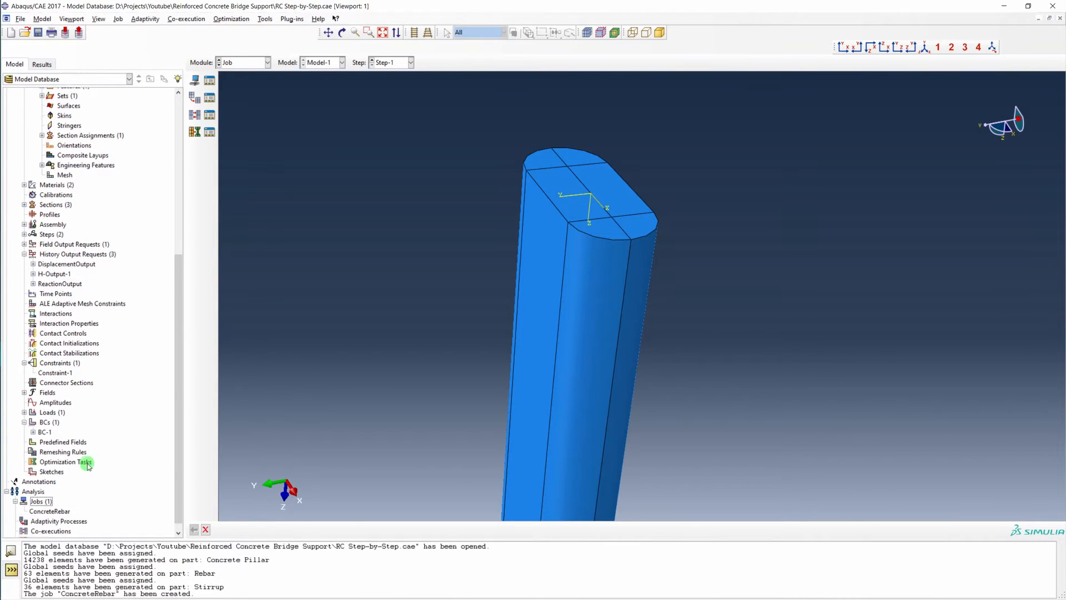
{"action": "right_click", "coordinate": [44, 503]}
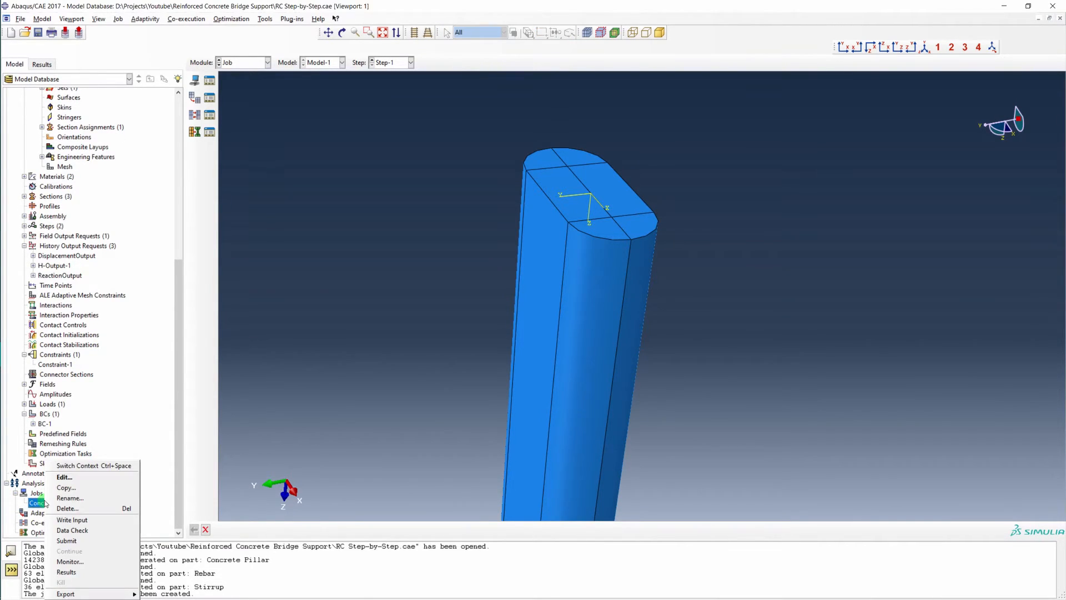
{"action": "left_click", "coordinate": [95, 542]}
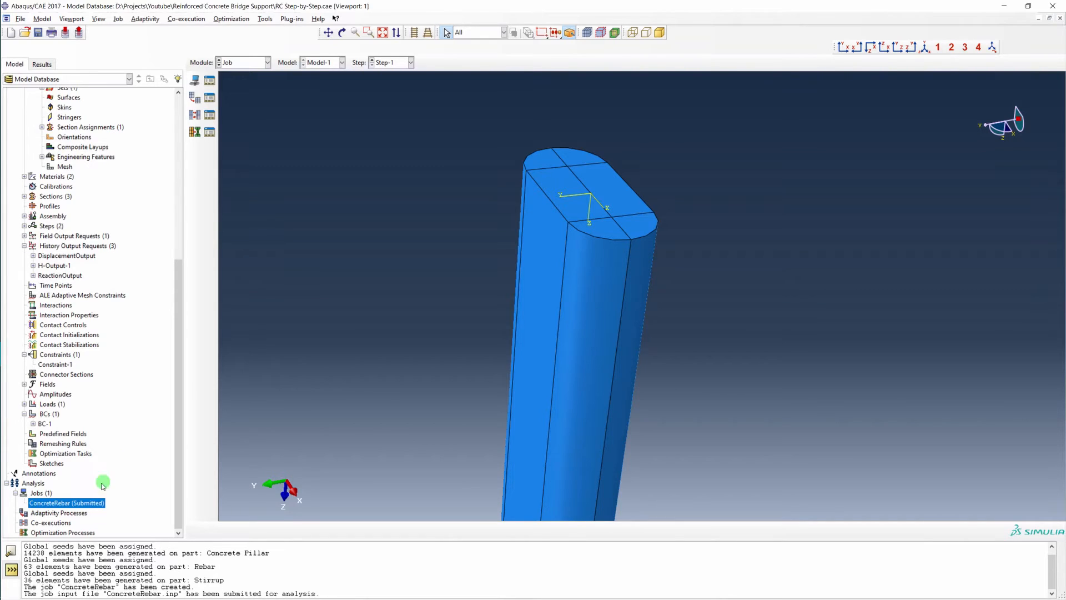
Monitor the ConcreteRebar job, enlarging the monitor window to follow its increments and log, and dismiss it
{"action": "right_click", "coordinate": [90, 503]}
{"action": "left_click", "coordinate": [137, 562]}
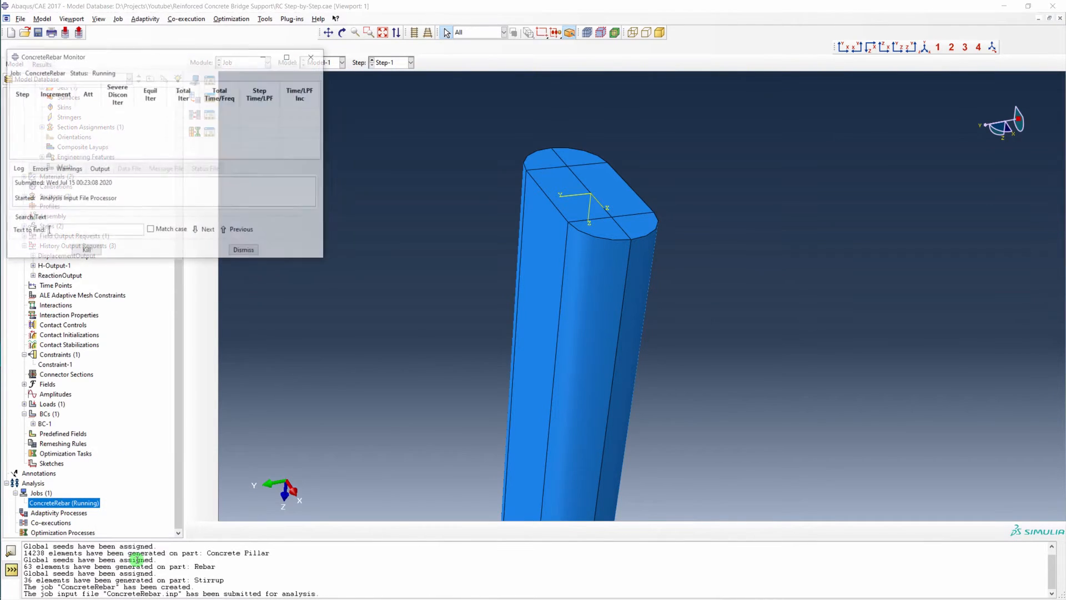
{"action": "left_click_drag", "start_coordinate": [142, 57], "coordinate": [267, 127]}
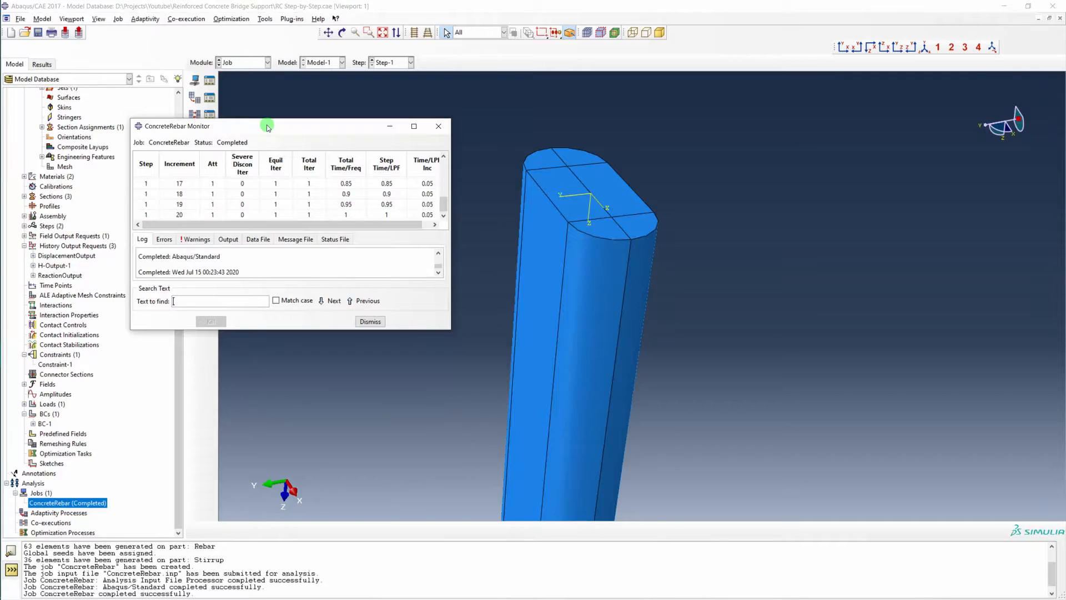
{"action": "left_click_drag", "start_coordinate": [449, 330], "coordinate": [492, 459]}
{"action": "mouse_move", "coordinate": [487, 215]}
{"action": "left_mouse_down"}
{"action": "mouse_move", "coordinate": [487, 197]}
{"action": "mouse_move", "coordinate": [487, 214]}
{"action": "left_mouse_up"}
{"action": "left_click", "coordinate": [403, 451]}
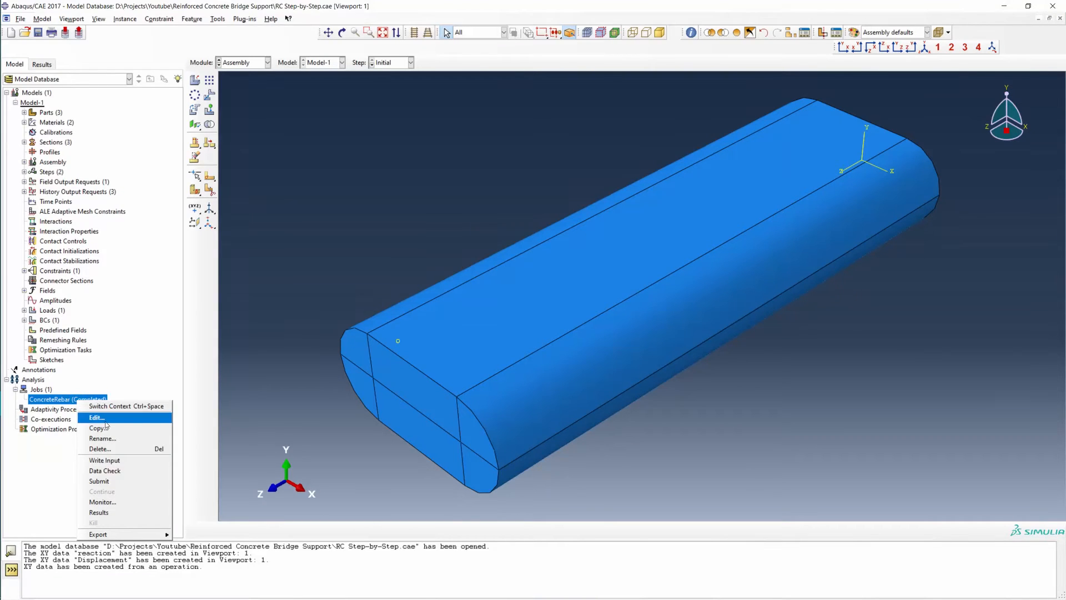
Open the ConcreteRebar results and contour the equivalent plastic strain PEEQ on the deformed pillar
{"action": "left_click", "coordinate": [120, 513]}
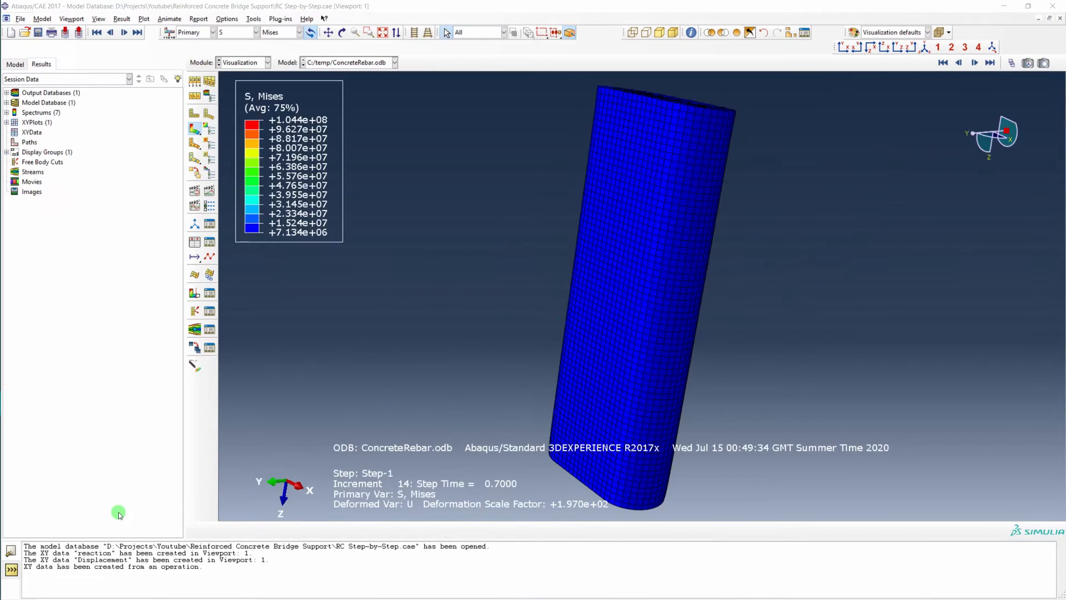
{"action": "left_click", "coordinate": [308, 257]}
{"action": "left_click", "coordinate": [194, 114]}
{"action": "left_click", "coordinate": [195, 129]}
{"action": "left_click_drag", "start_coordinate": [514, 200], "coordinate": [651, 278]}
{"action": "left_click_drag", "start_coordinate": [569, 226], "coordinate": [688, 311]}
{"action": "left_click_drag", "start_coordinate": [665, 269], "coordinate": [618, 255]}
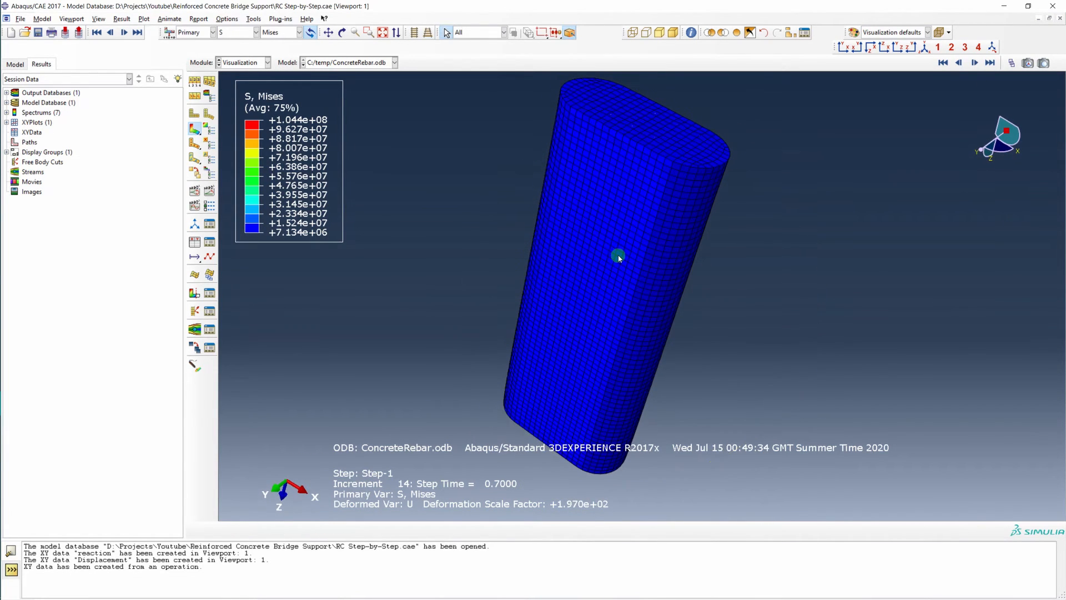
{"action": "left_click", "coordinate": [242, 33]}
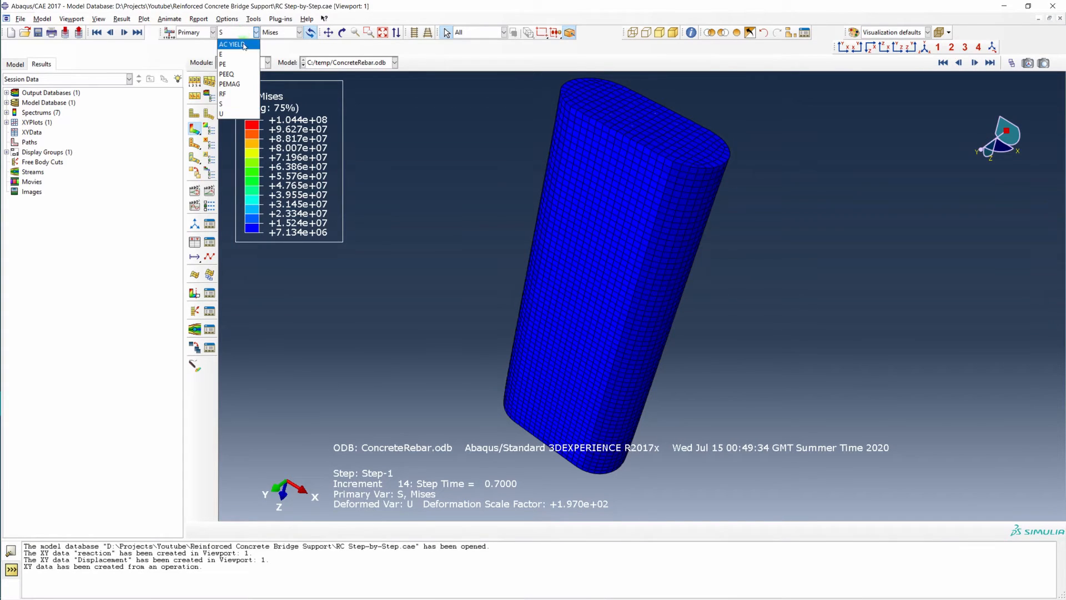
{"action": "left_click", "coordinate": [233, 74]}
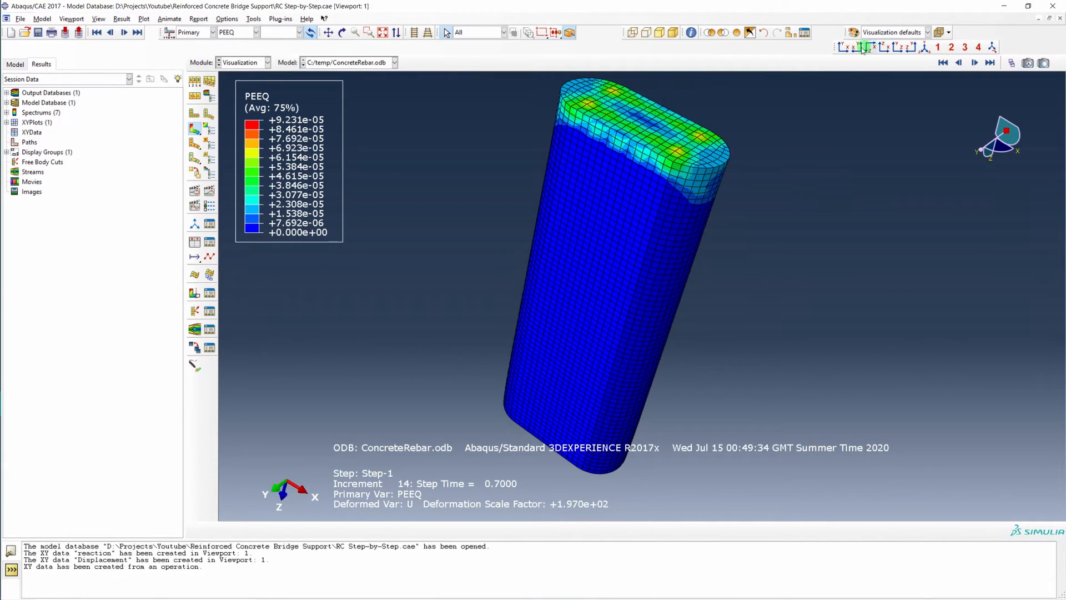
Remove all elements with a PEEQ result value up to a maximum of 0 from the displayed group
{"action": "left_click", "coordinate": [790, 34]}
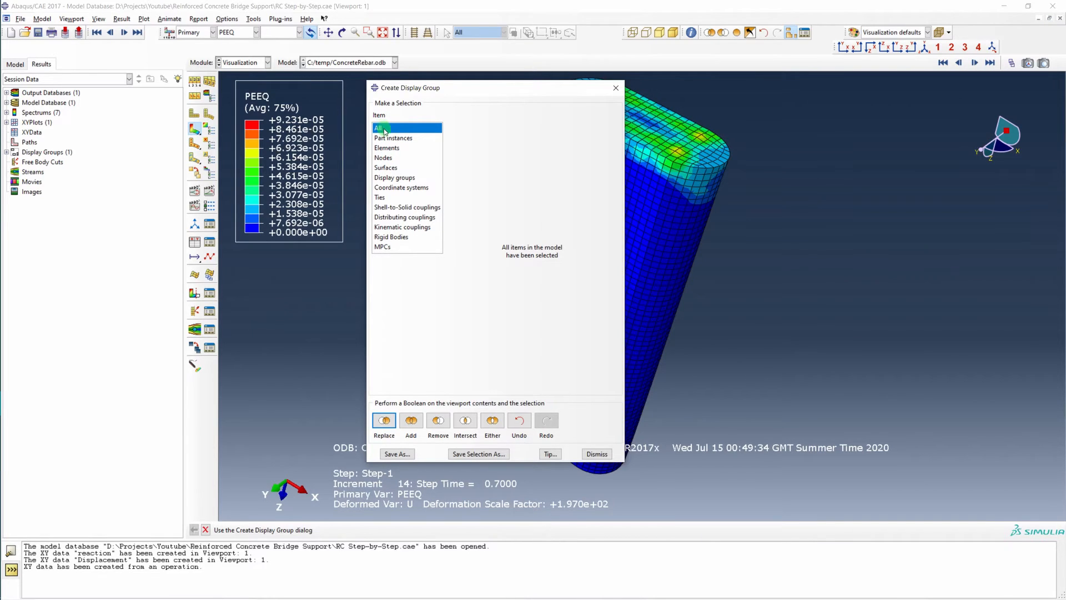
{"action": "left_click", "coordinate": [387, 147]}
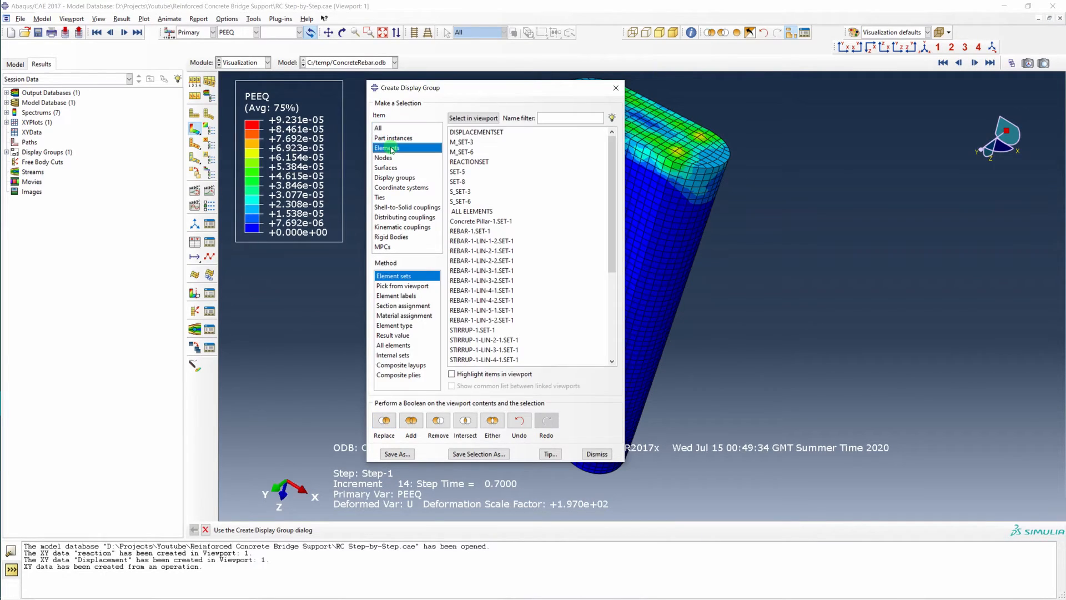
{"action": "left_click", "coordinate": [394, 335]}
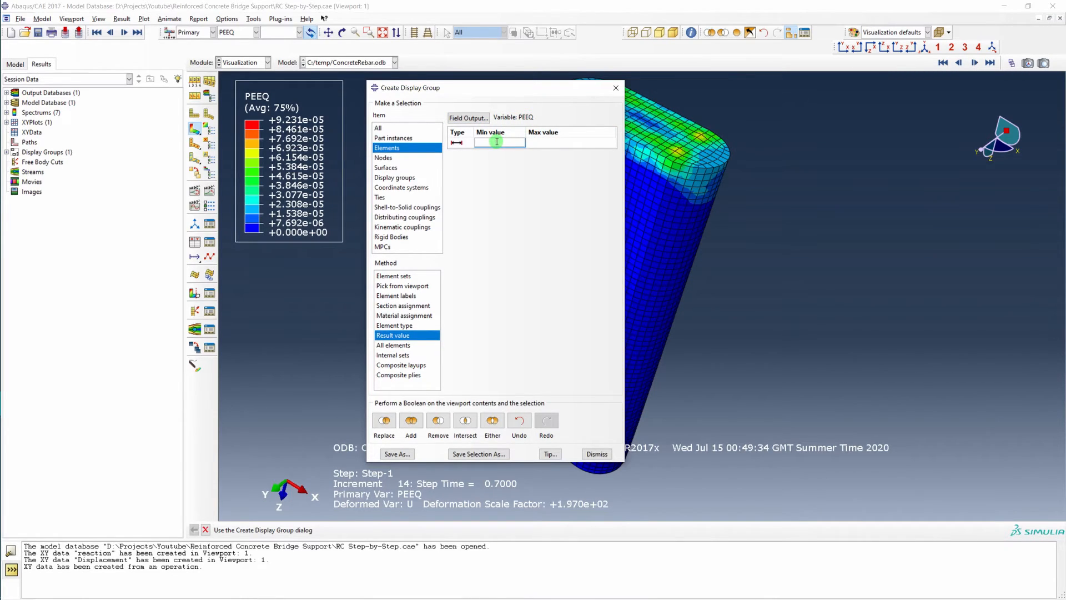
{"action": "left_click", "coordinate": [456, 142]}
{"action": "left_click", "coordinate": [458, 142]}
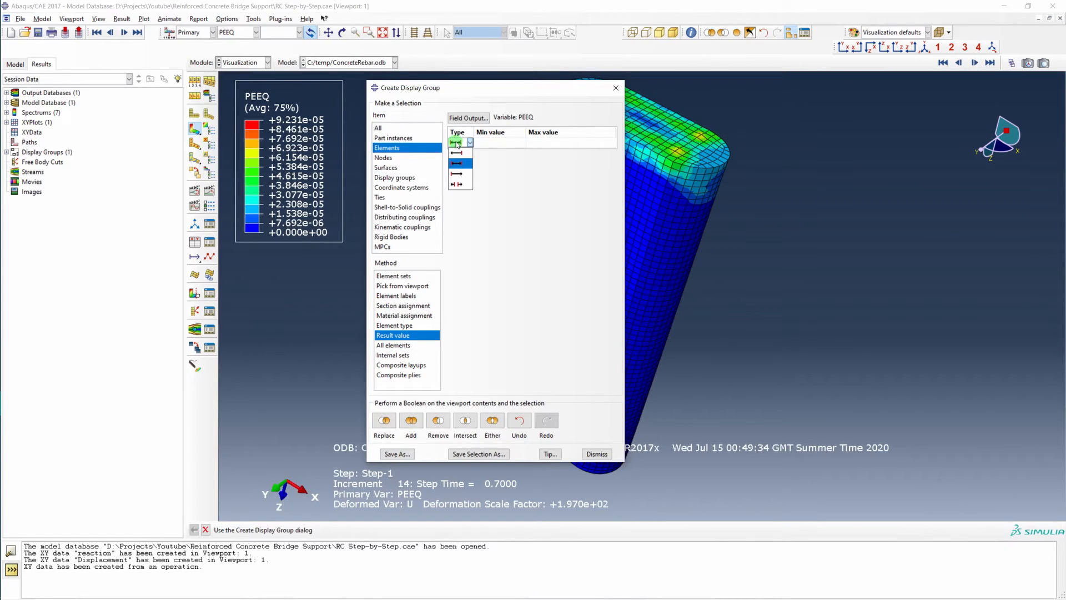
{"action": "left_click", "coordinate": [461, 153]}
{"action": "left_click", "coordinate": [550, 144]}
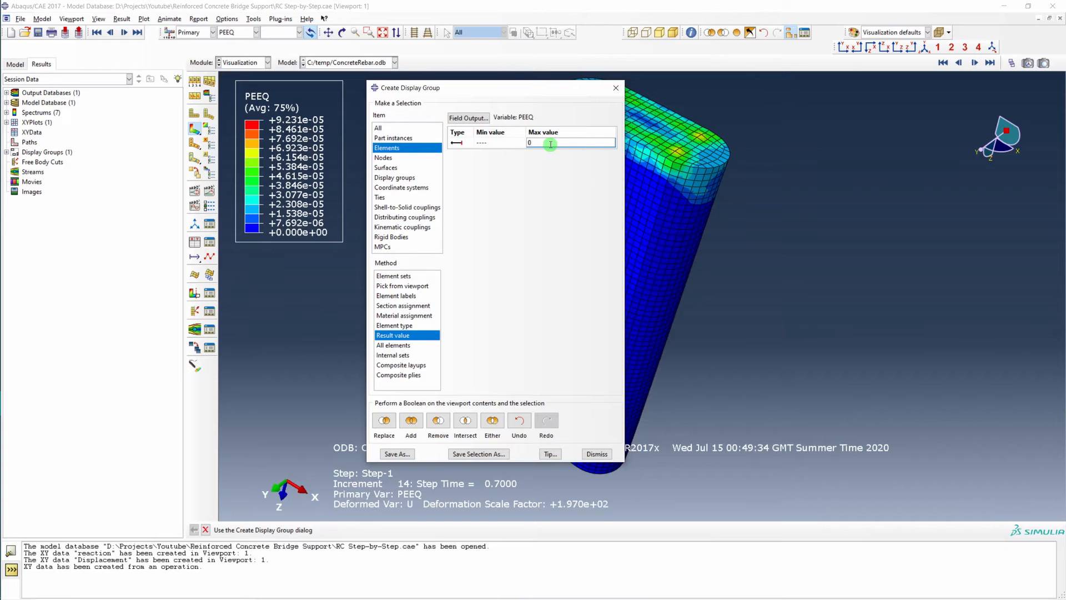
{"action": "left_click", "coordinate": [438, 421]}
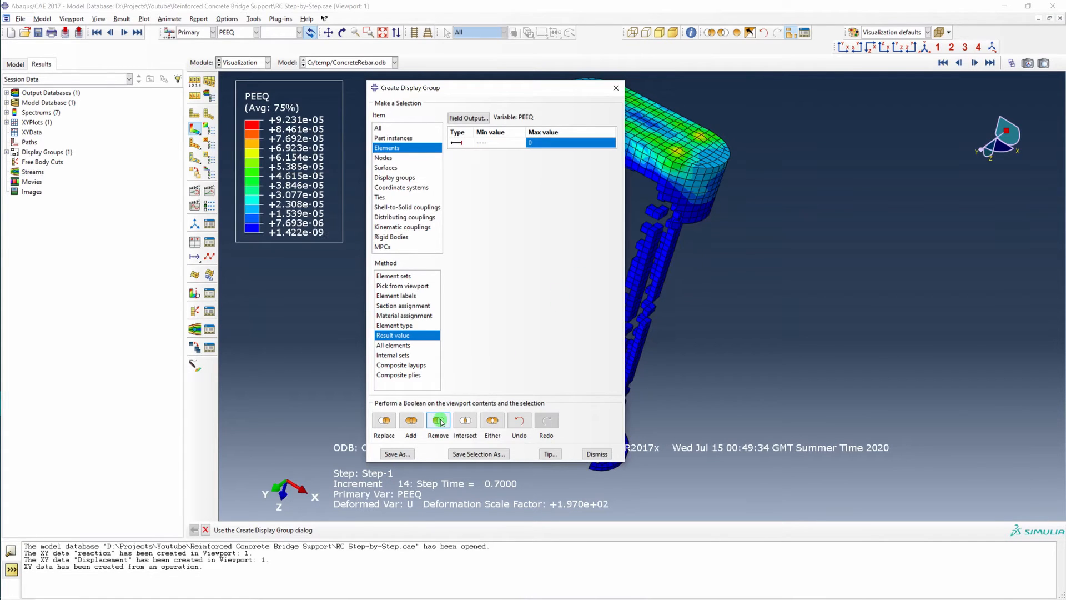
{"action": "left_click_drag", "start_coordinate": [561, 88], "coordinate": [349, 82]}
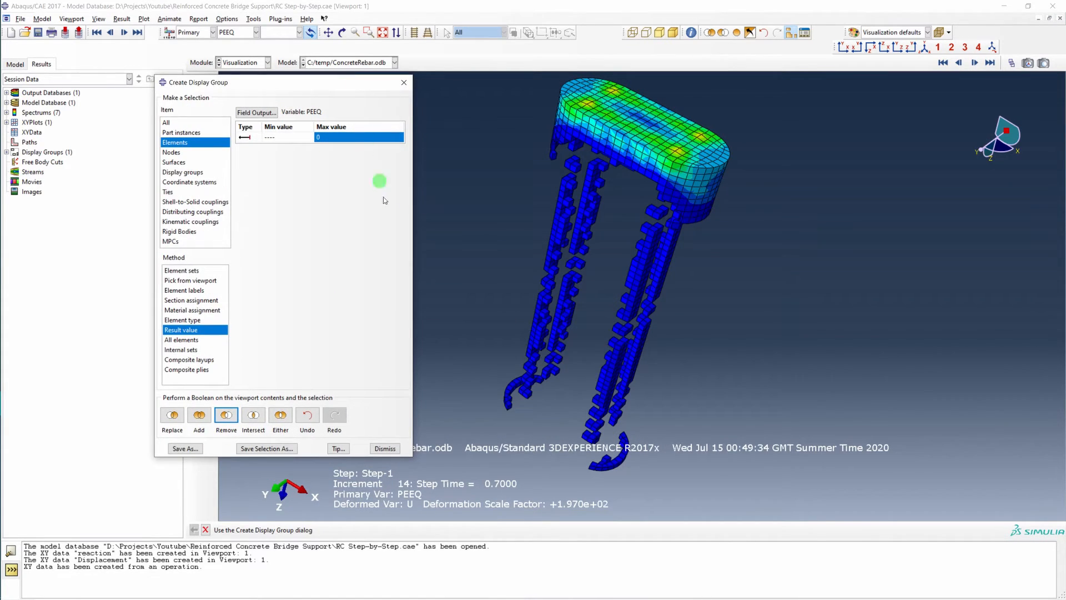
{"action": "left_click", "coordinate": [385, 448]}
Step the filtered PEEQ plot back to increment 8 and forward to increment 20
{"action": "left_click_drag", "start_coordinate": [582, 333], "coordinate": [574, 348], "text": "ctrl+alt"}
{"action": "left_click", "coordinate": [963, 62]}
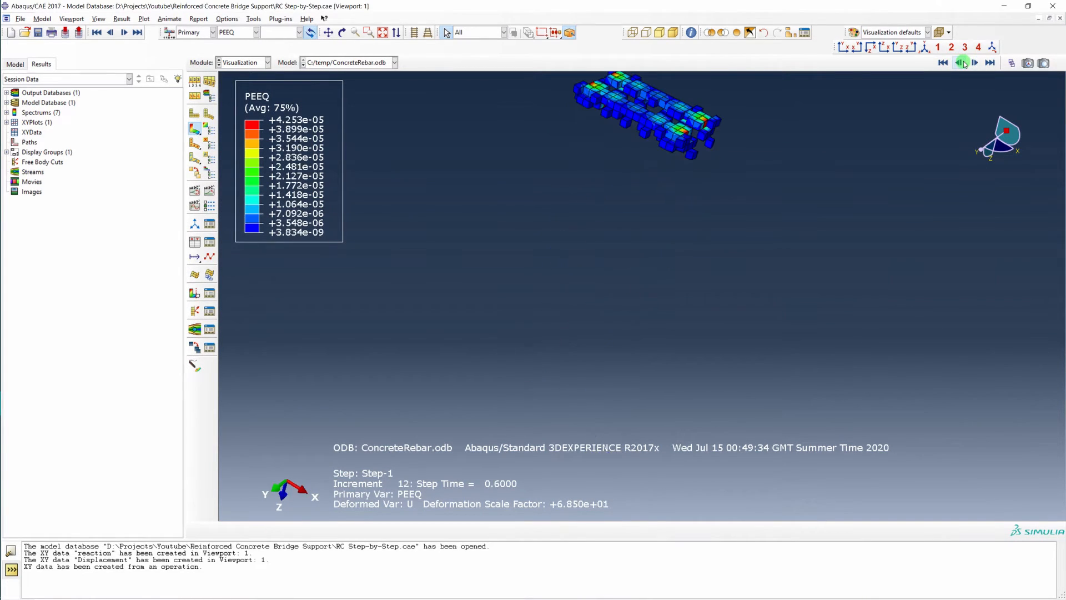
{"action": "left_click", "coordinate": [964, 62]}
{"action": "left_click", "coordinate": [964, 62]}
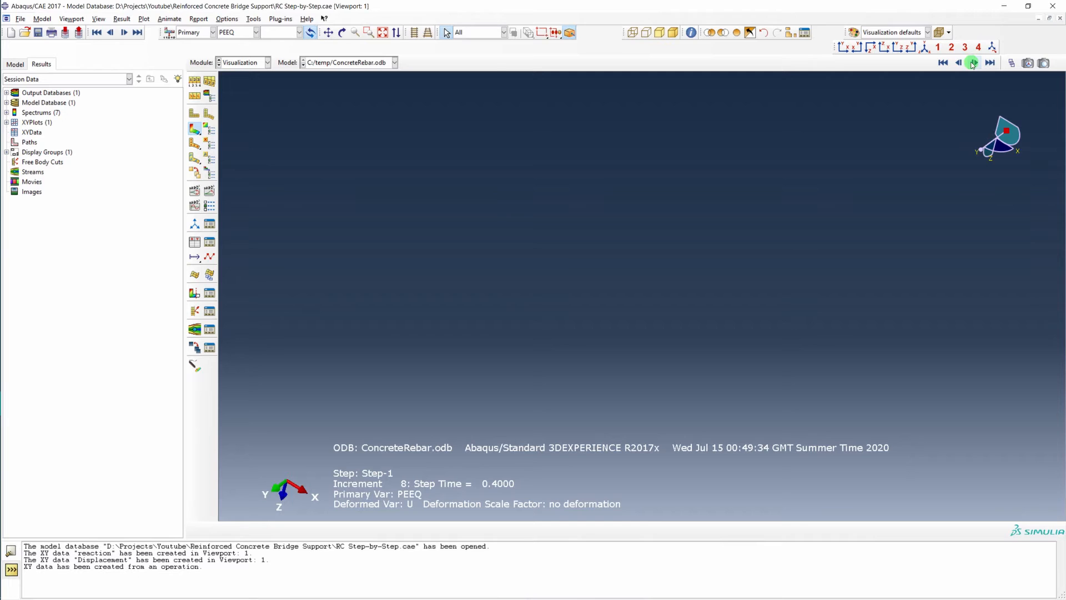
{"action": "left_click", "coordinate": [973, 63]}
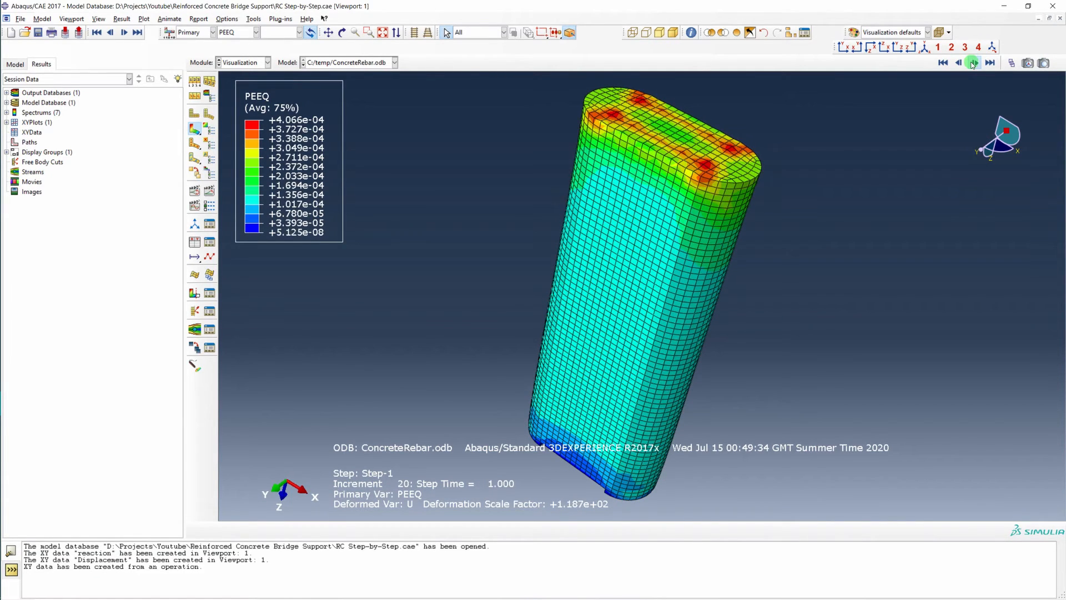
Step the PEEQ plot backwards from the last increment to increment 8 to examine how yielding starts
{"action": "left_click", "coordinate": [486, 484]}
{"action": "left_click_drag", "start_coordinate": [639, 250], "coordinate": [659, 223]}
{"action": "key", "text": "Escape"}
{"action": "left_click", "coordinate": [960, 63]}
{"action": "left_click", "coordinate": [960, 63]}
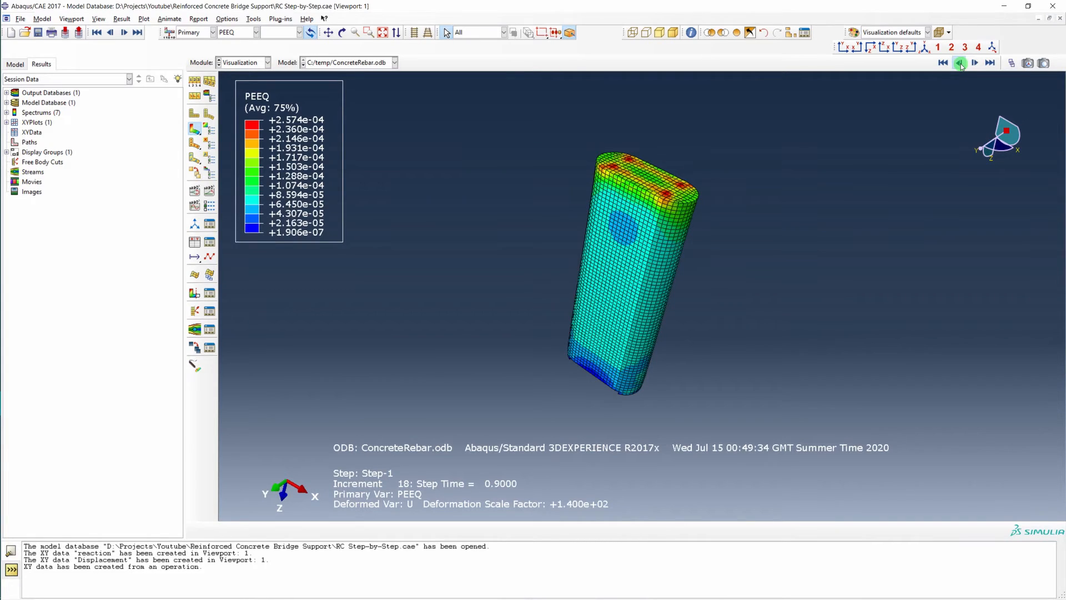
{"action": "left_click", "coordinate": [960, 63]}
{"action": "left_click", "coordinate": [960, 63]}
{"action": "left_click", "coordinate": [960, 62]}
{"action": "left_click", "coordinate": [961, 63]}
{"action": "left_click", "coordinate": [961, 63]}
{"action": "left_click", "coordinate": [961, 63]}
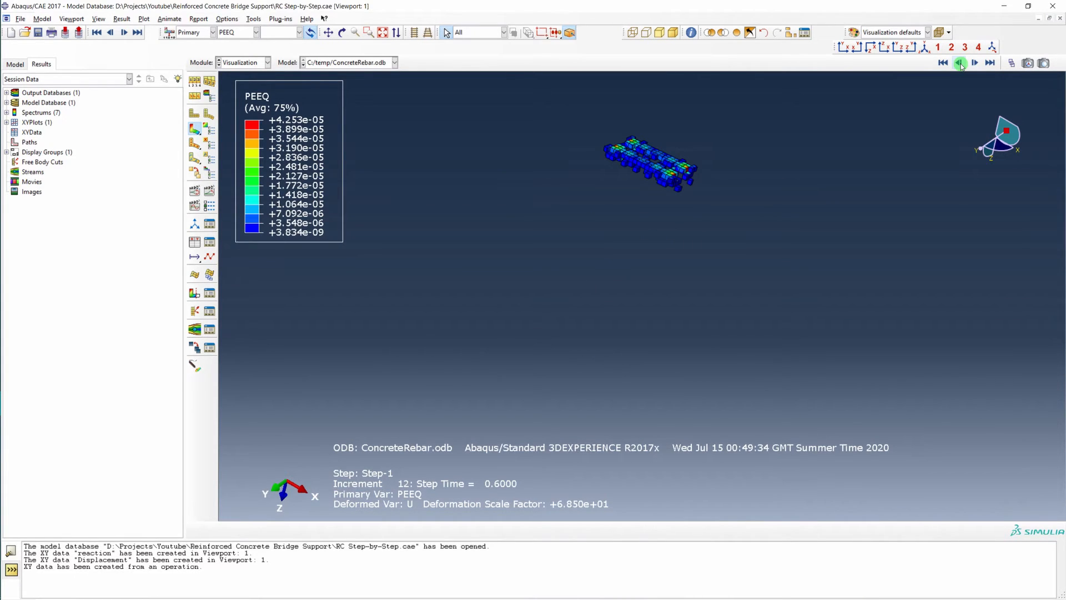
{"action": "left_click", "coordinate": [961, 62]}
{"action": "left_click", "coordinate": [960, 63]}
{"action": "left_click", "coordinate": [960, 63]}
{"action": "left_click", "coordinate": [961, 63]}
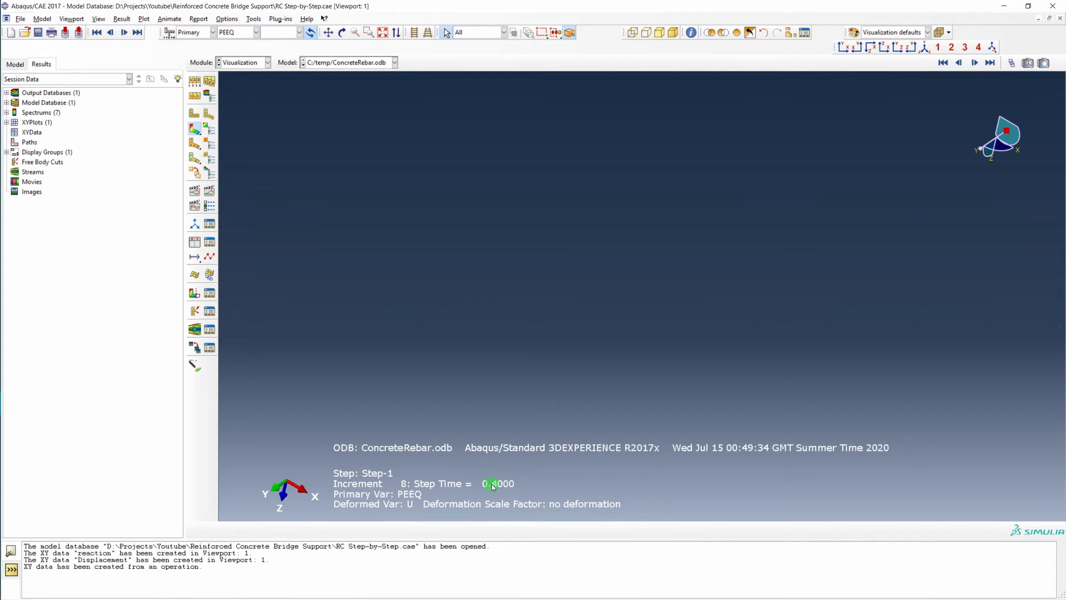
Step the PEEQ plot forwards and backwards to examine the spread of yielding, ending at increment 14
{"action": "left_click", "coordinate": [976, 63]}
{"action": "left_click", "coordinate": [975, 62]}
{"action": "left_click", "coordinate": [975, 63]}
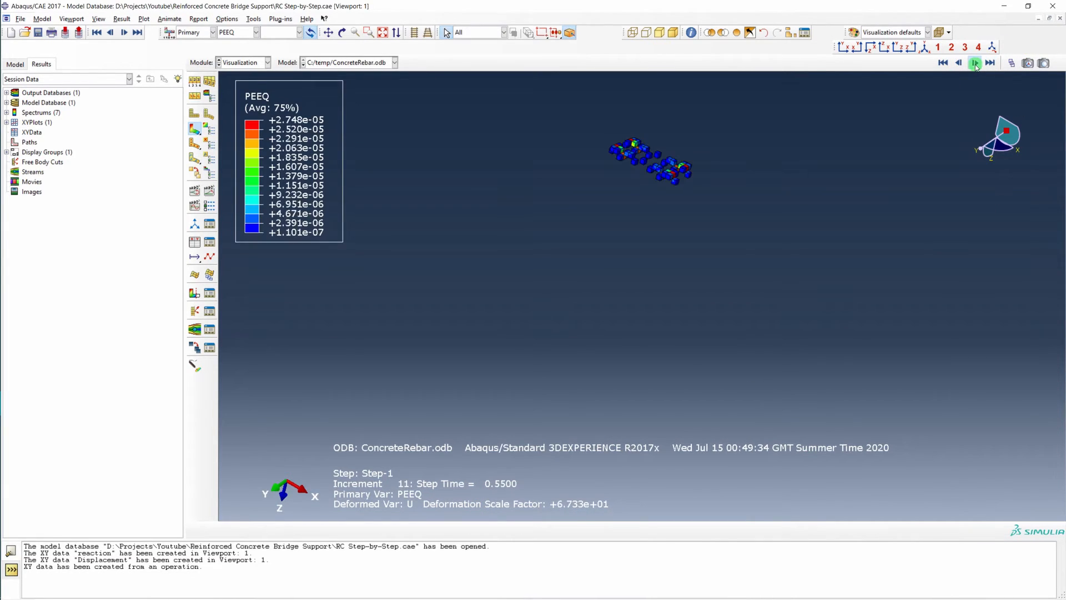
{"action": "left_click", "coordinate": [975, 62]}
{"action": "left_click", "coordinate": [976, 62]}
{"action": "left_click", "coordinate": [960, 63]}
{"action": "left_click", "coordinate": [959, 62]}
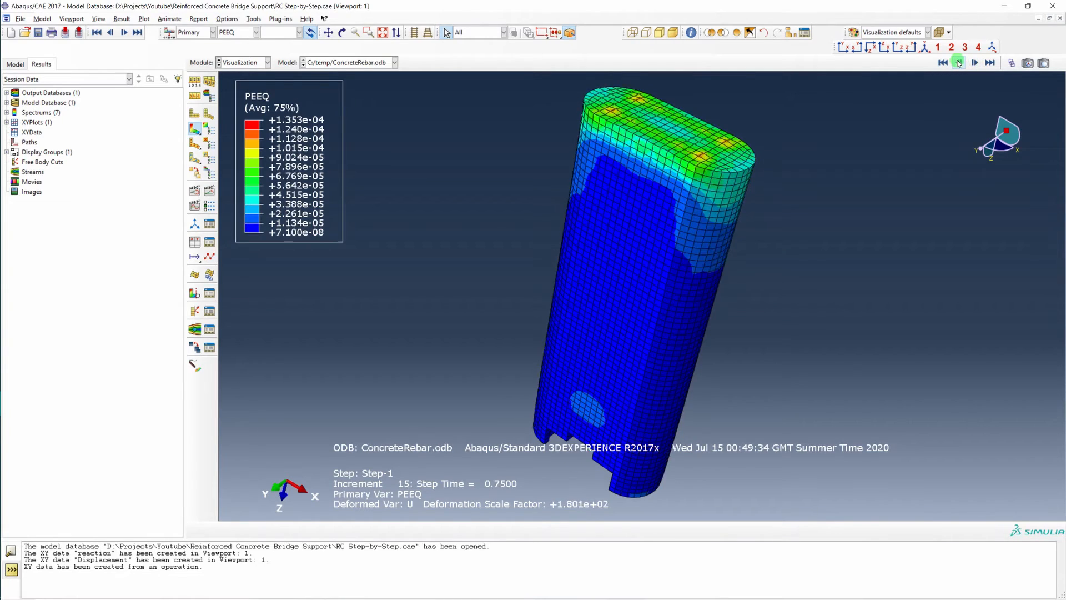
{"action": "left_click", "coordinate": [959, 63]}
{"action": "left_click", "coordinate": [960, 63]}
{"action": "left_click", "coordinate": [974, 63]}
{"action": "left_click", "coordinate": [974, 63]}
{"action": "left_click", "coordinate": [959, 63]}
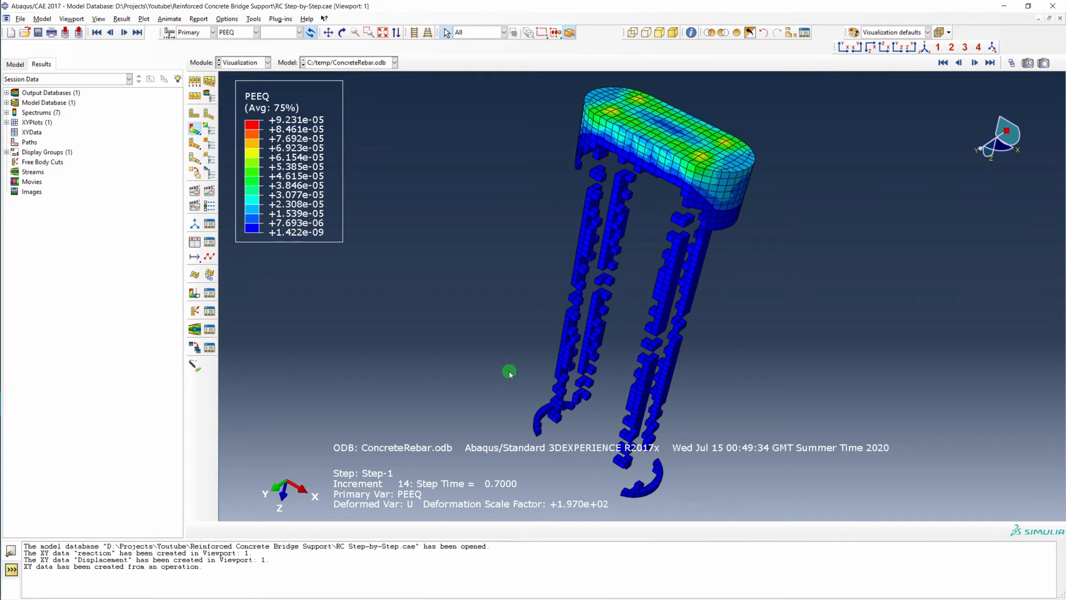
Create XY data from the ODB history output by summing all RF3 reaction forces of REACTIONSET, saved as Reaction
{"action": "double_click", "coordinate": [33, 133]}
{"action": "left_click", "coordinate": [354, 336]}
{"action": "left_click_drag", "start_coordinate": [586, 185], "coordinate": [380, 102]}
{"action": "left_click", "coordinate": [416, 349]}
{"action": "left_click_drag", "start_coordinate": [531, 161], "coordinate": [524, 278]}
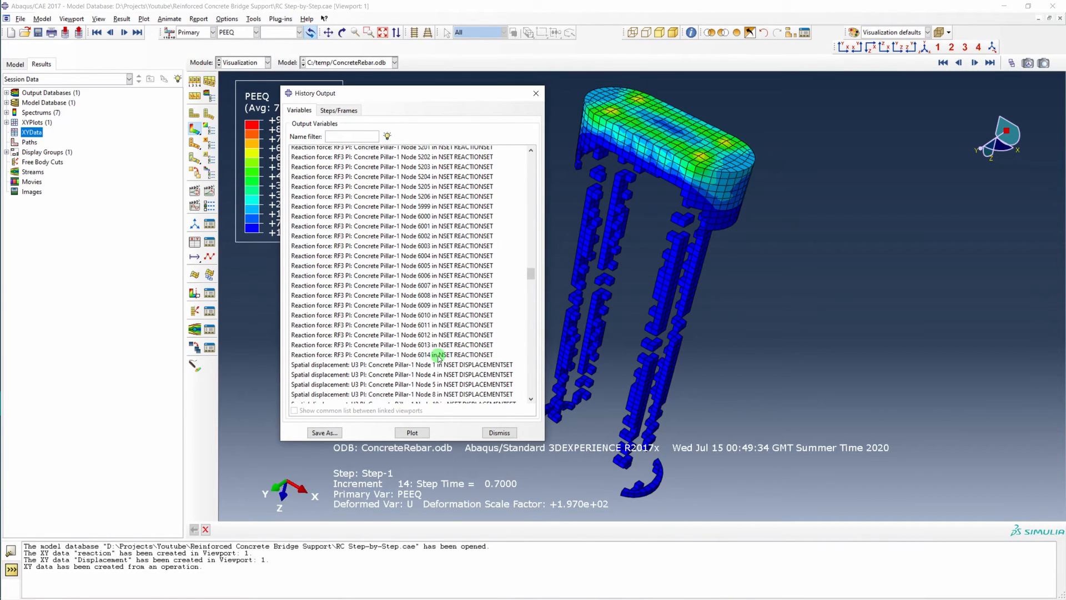
{"action": "left_click", "coordinate": [439, 356], "text": "shift"}
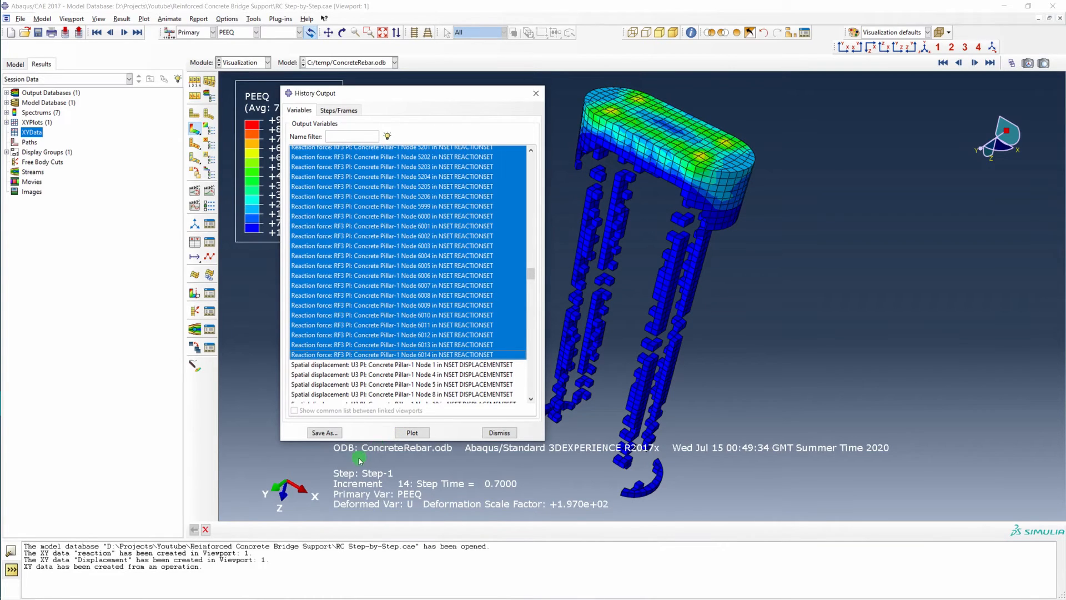
{"action": "left_click", "coordinate": [324, 432]}
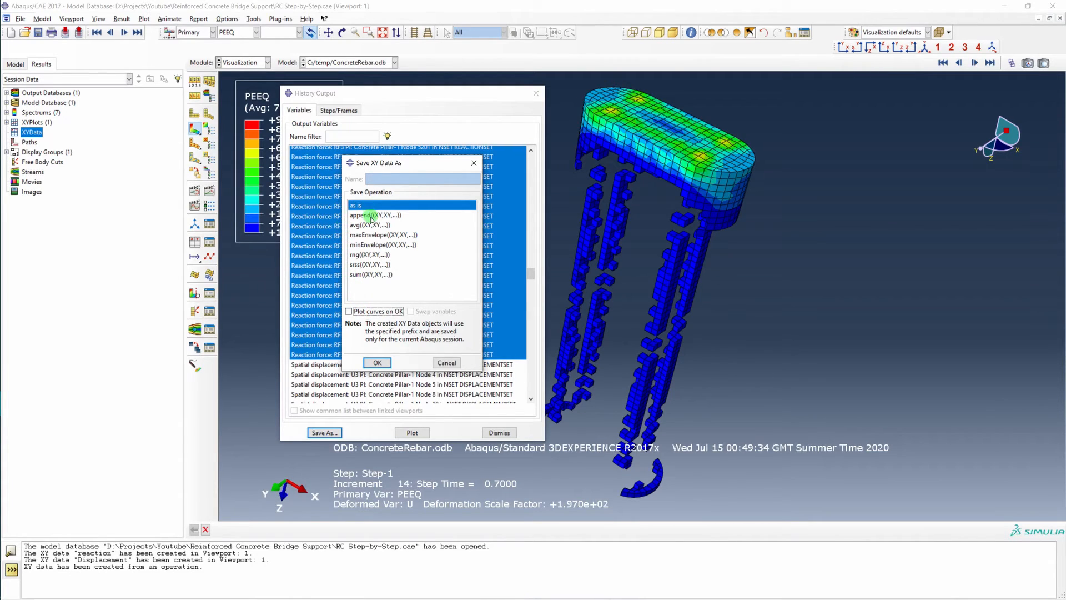
{"action": "left_click", "coordinate": [364, 274]}
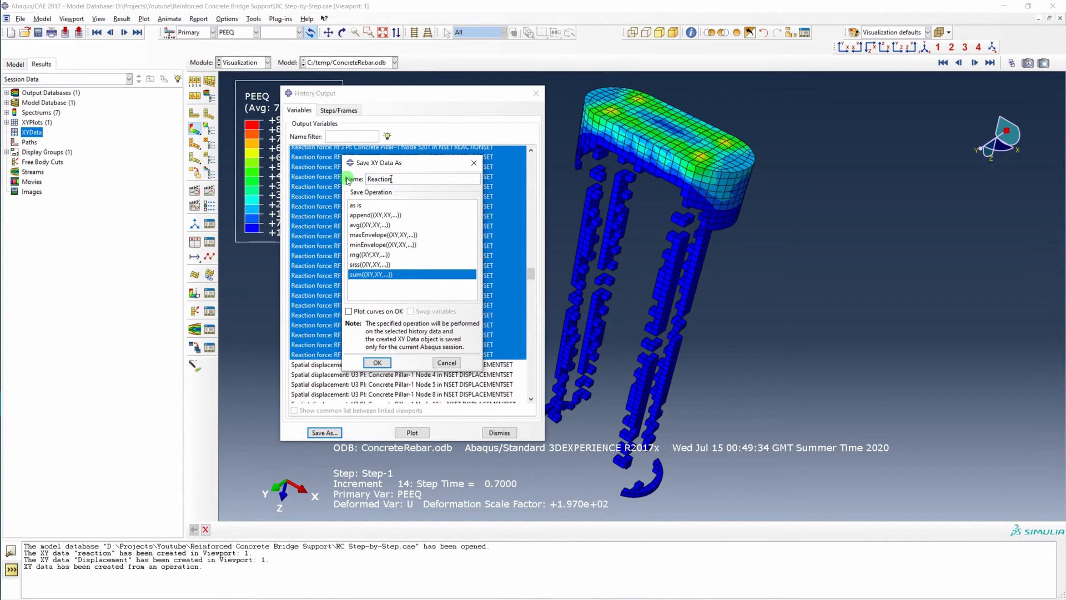
{"action": "left_click", "coordinate": [378, 363]}
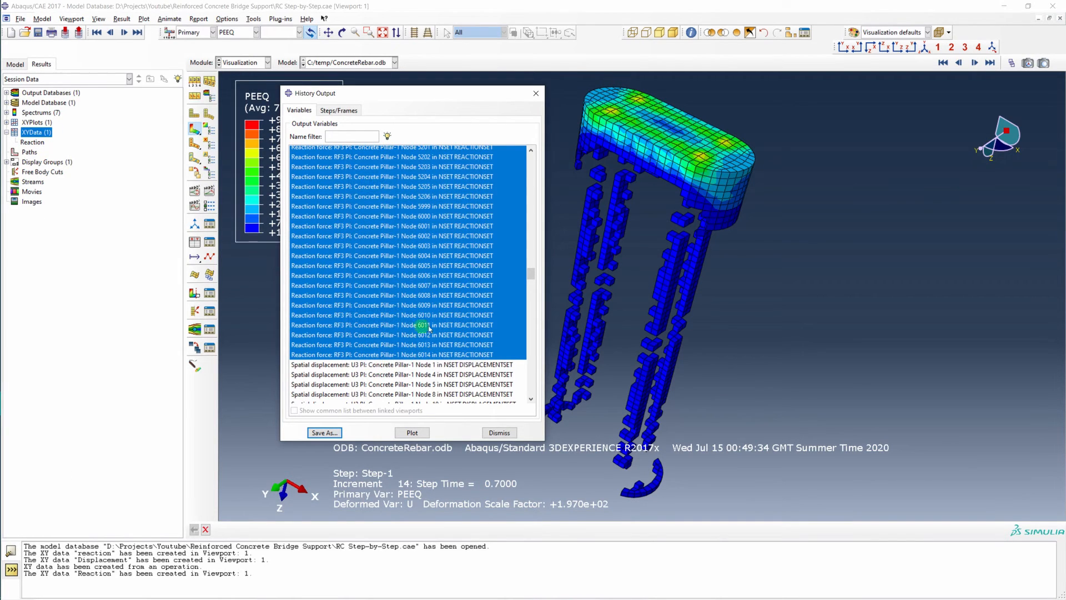
Create XY data from the history output by averaging all U3 spatial displacements of DISPLACEMENTSET, saved as Displacement, and close the open dialogs
{"action": "left_click", "coordinate": [424, 365]}
{"action": "left_click_drag", "start_coordinate": [530, 274], "coordinate": [533, 392]}
{"action": "left_click", "coordinate": [475, 362], "text": "shift"}
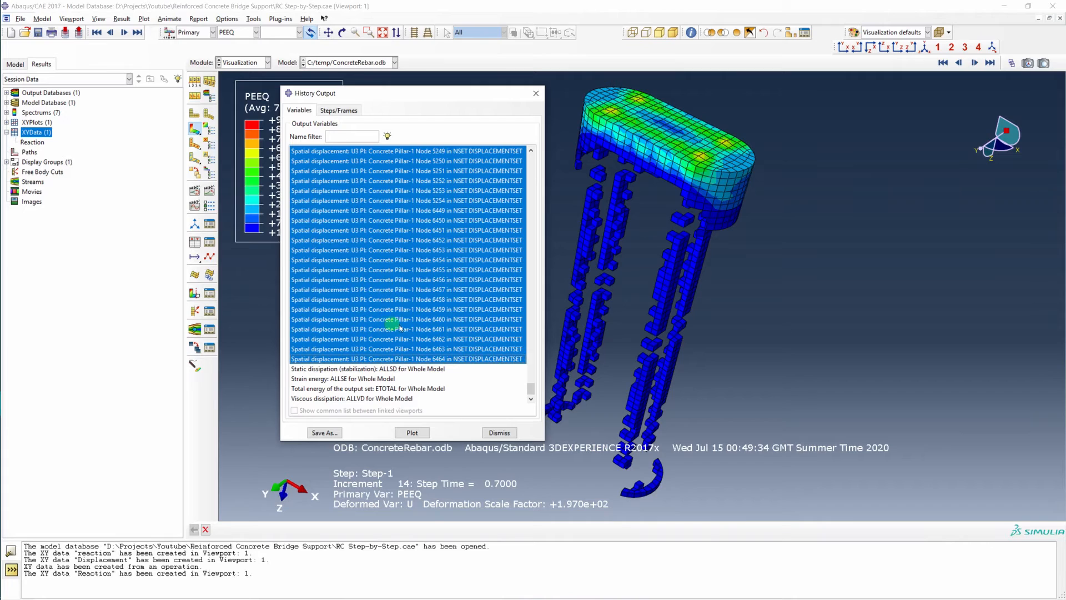
{"action": "left_click", "coordinate": [343, 433]}
{"action": "left_click", "coordinate": [365, 313]}
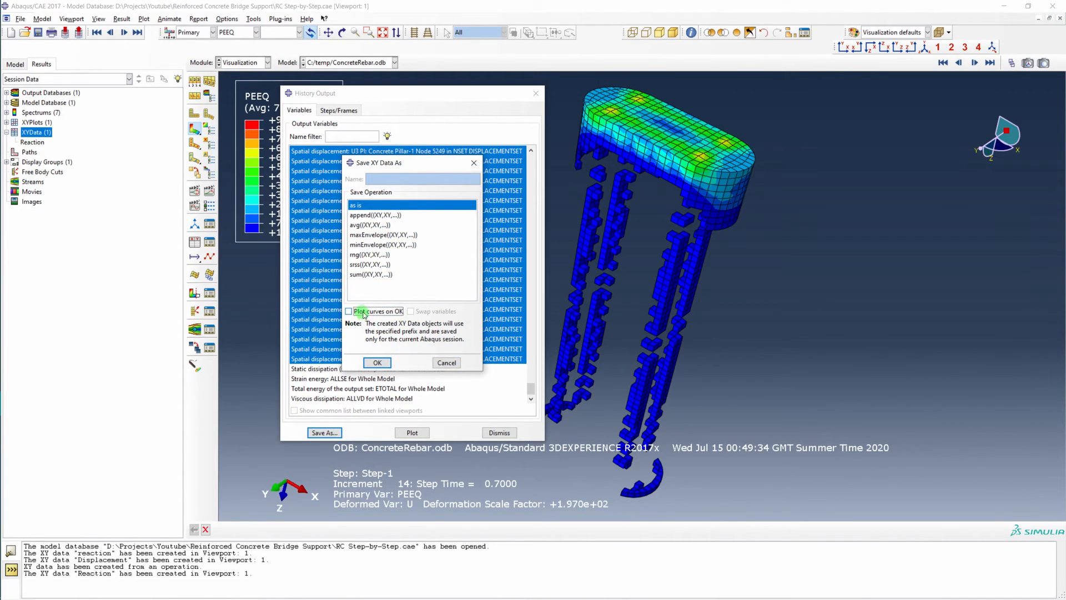
{"action": "left_click", "coordinate": [370, 225]}
{"action": "left_click_drag", "start_coordinate": [397, 179], "coordinate": [366, 179]}
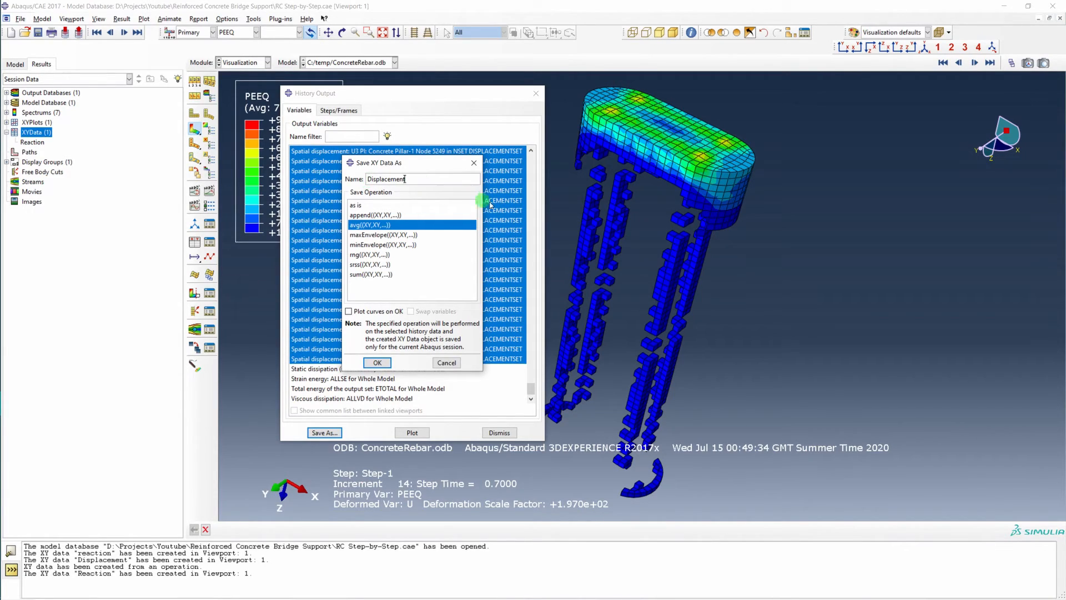
{"action": "left_click", "coordinate": [378, 362]}
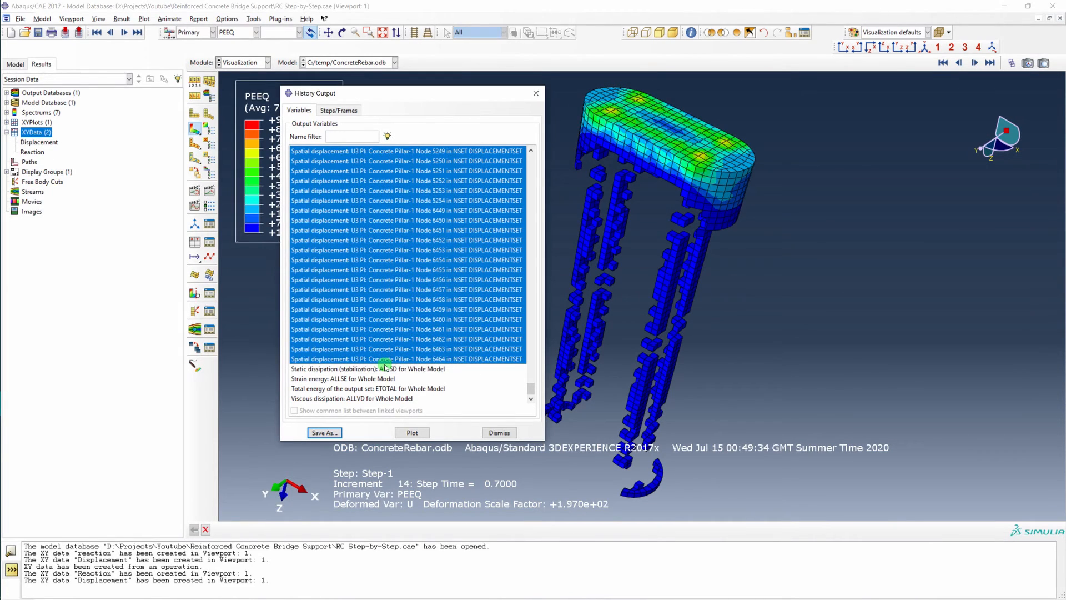
{"action": "left_click_drag", "start_coordinate": [1065, 213], "coordinate": [751, 155]}
{"action": "left_click", "coordinate": [850, 153]}
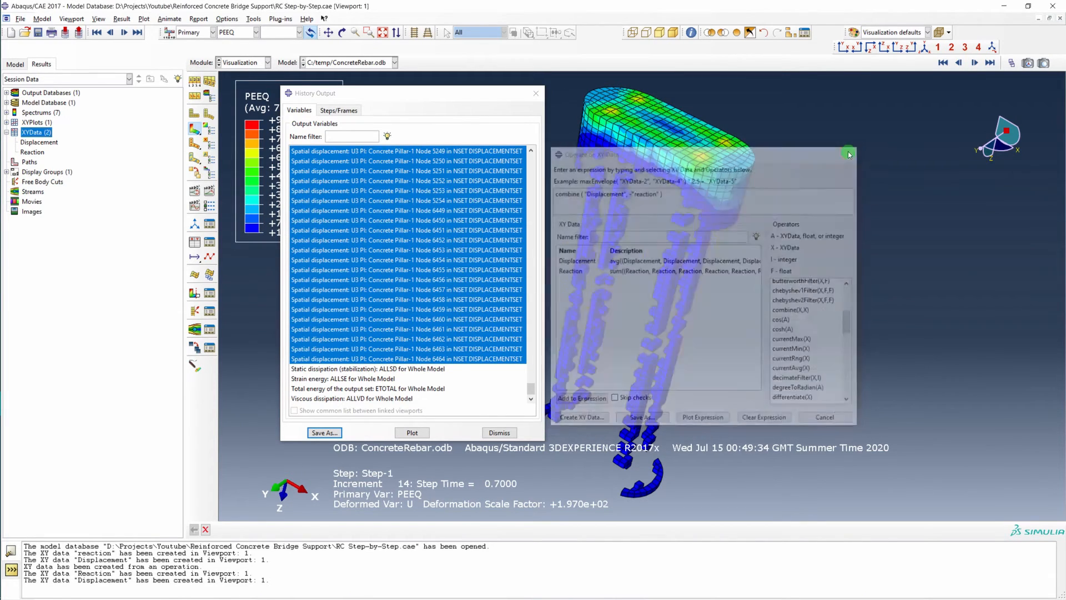
{"action": "left_click", "coordinate": [499, 433]}
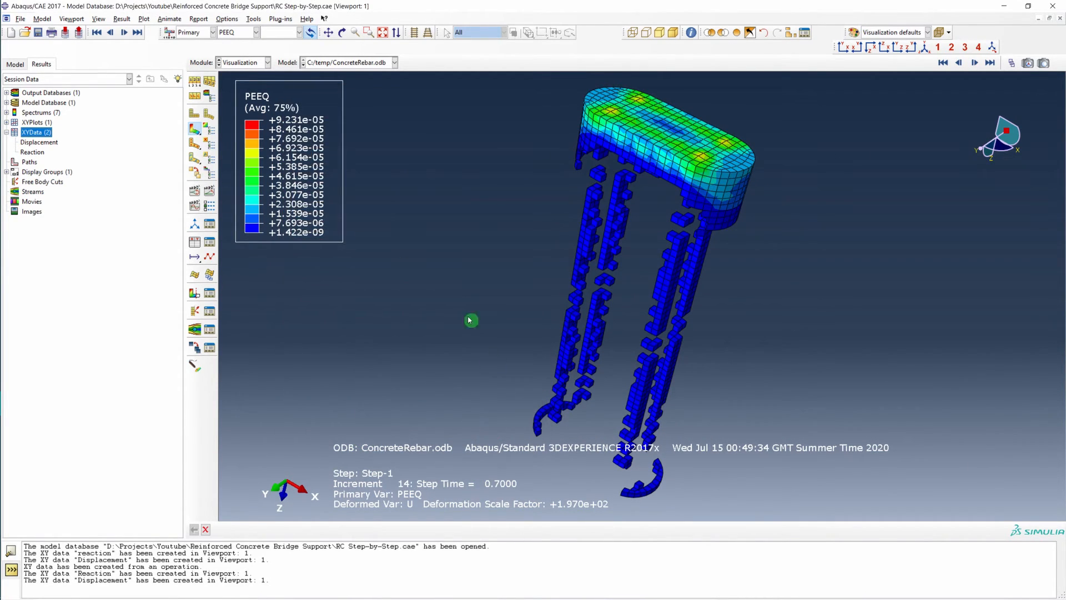
Start an operation on XY data and insert the combine operator into the expression with its placeholder arguments removed
{"action": "double_click", "coordinate": [38, 136]}
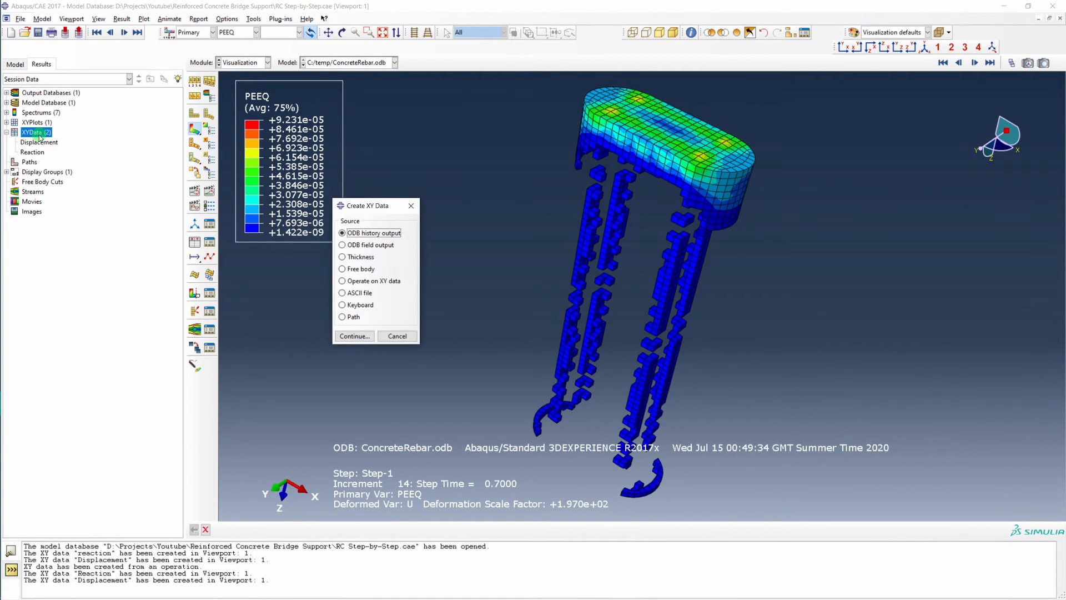
{"action": "left_click", "coordinate": [362, 281]}
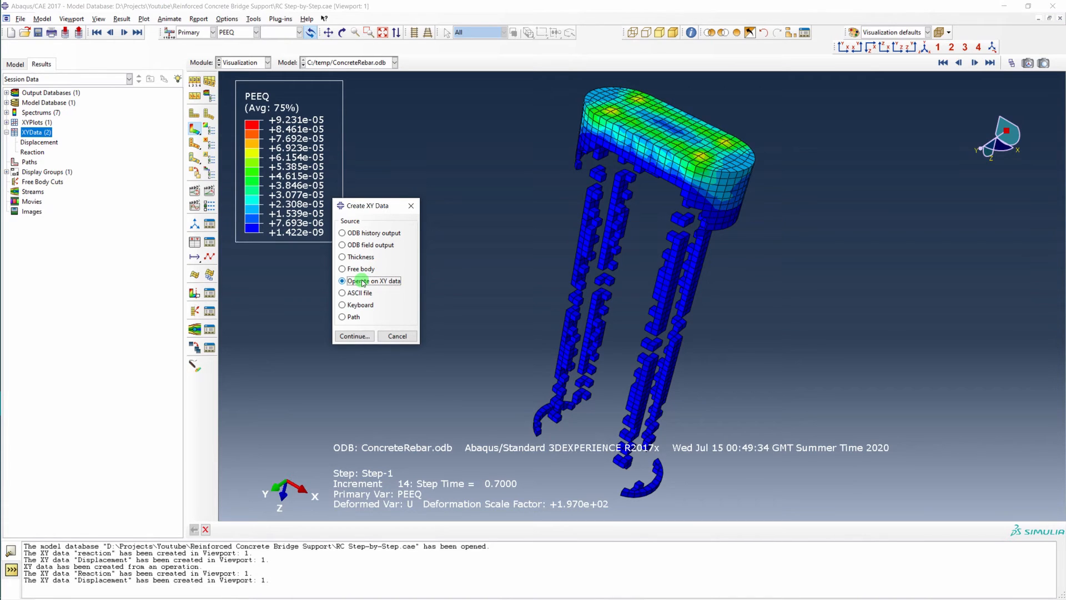
{"action": "left_click", "coordinate": [354, 336]}
{"action": "left_click_drag", "start_coordinate": [668, 156], "coordinate": [406, 141]}
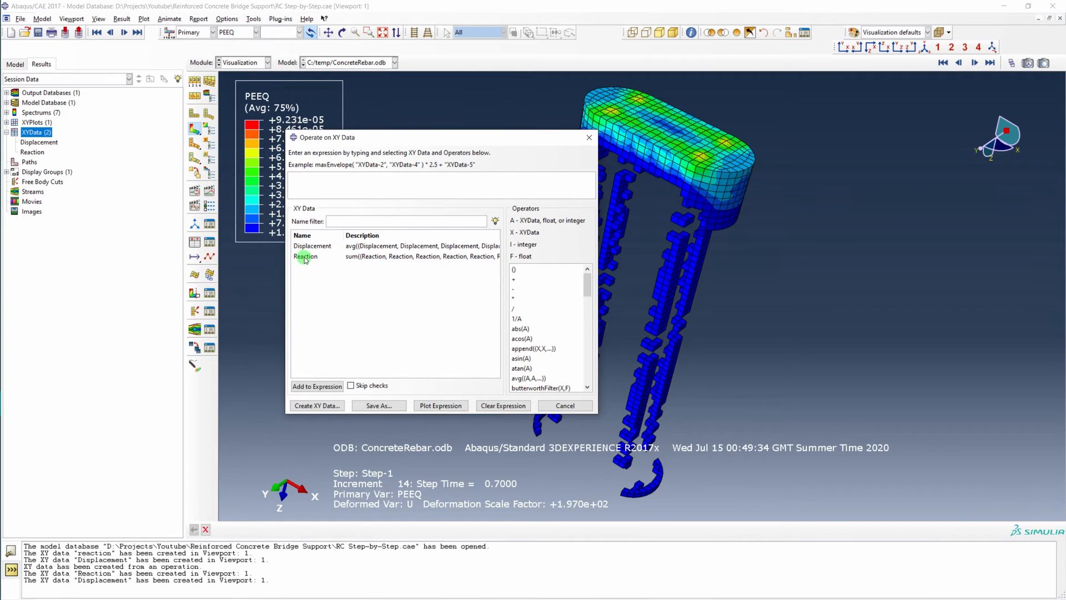
{"action": "left_click_drag", "start_coordinate": [587, 278], "coordinate": [592, 306]}
{"action": "double_click", "coordinate": [531, 320]}
{"action": "left_click", "coordinate": [354, 178]}
{"action": "left_click_drag", "start_coordinate": [353, 178], "coordinate": [328, 180]}
{"action": "key", "text": "BackSpace"}
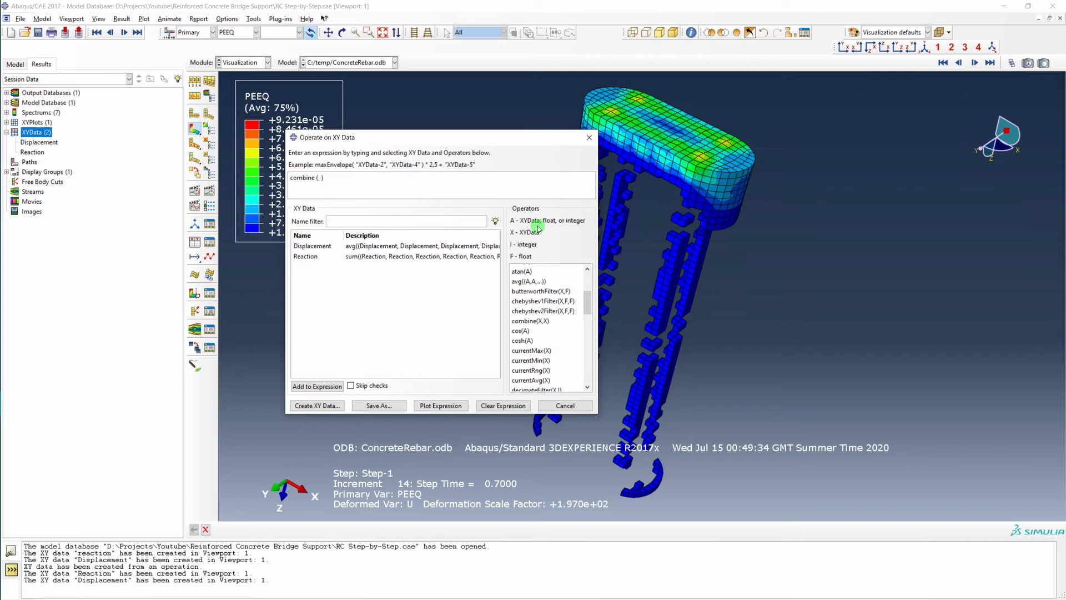
Complete the expression as combine ( "Displacement", -"Reaction" ) and plot it as a force-displacement curve
{"action": "left_click", "coordinate": [313, 248]}
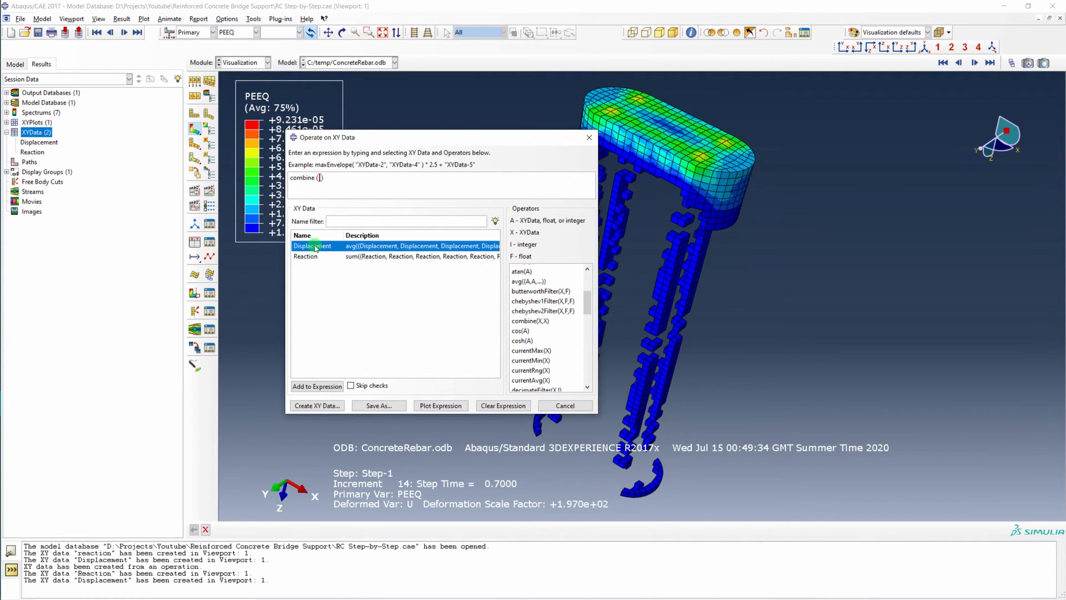
{"action": "double_click", "coordinate": [310, 257]}
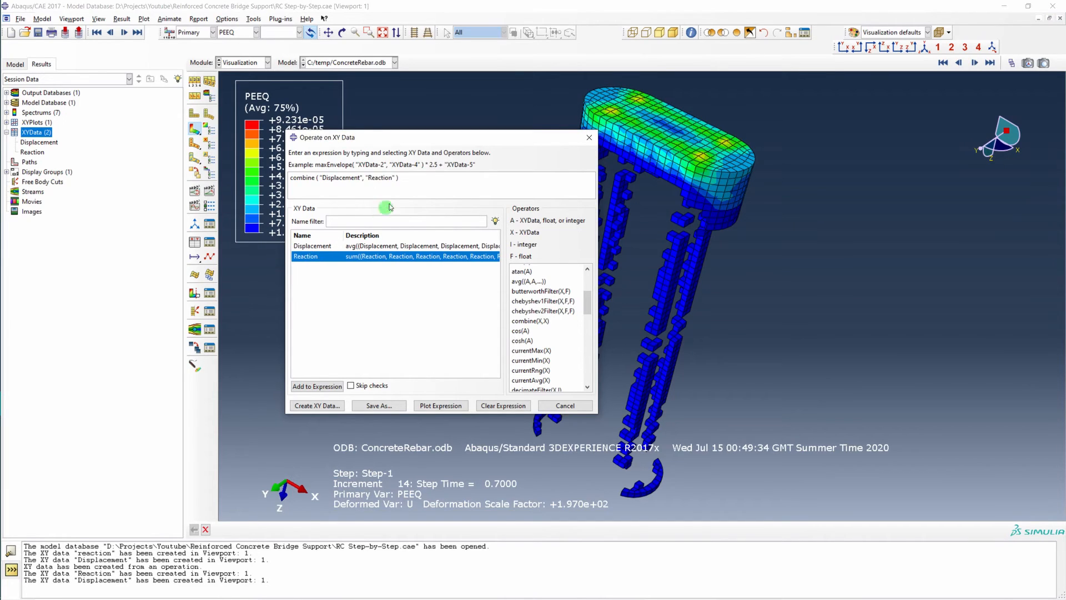
{"action": "left_click", "coordinate": [366, 179]}
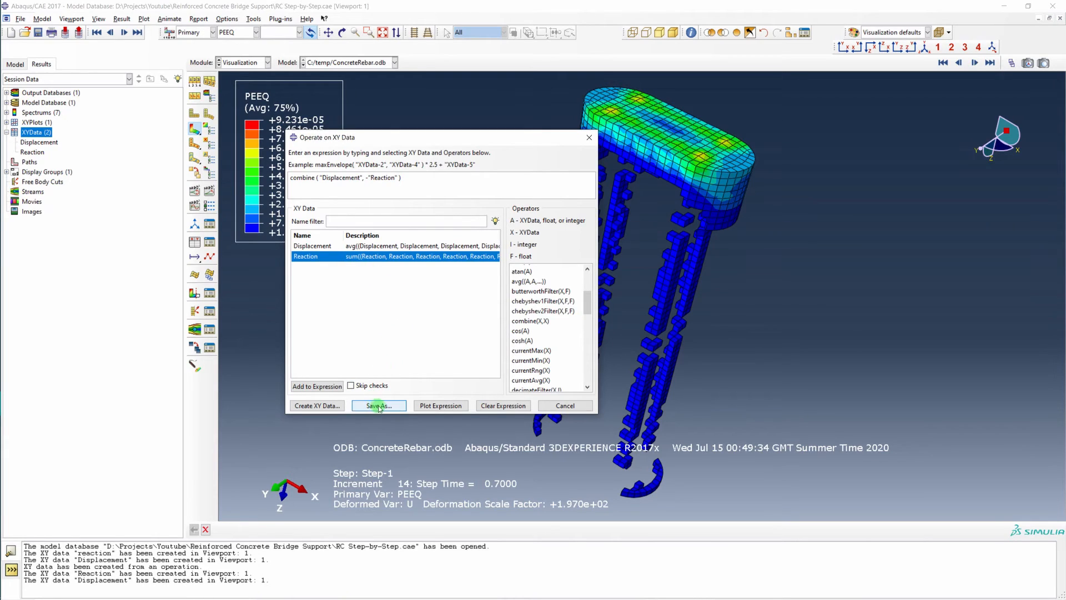
{"action": "left_click", "coordinate": [427, 409]}
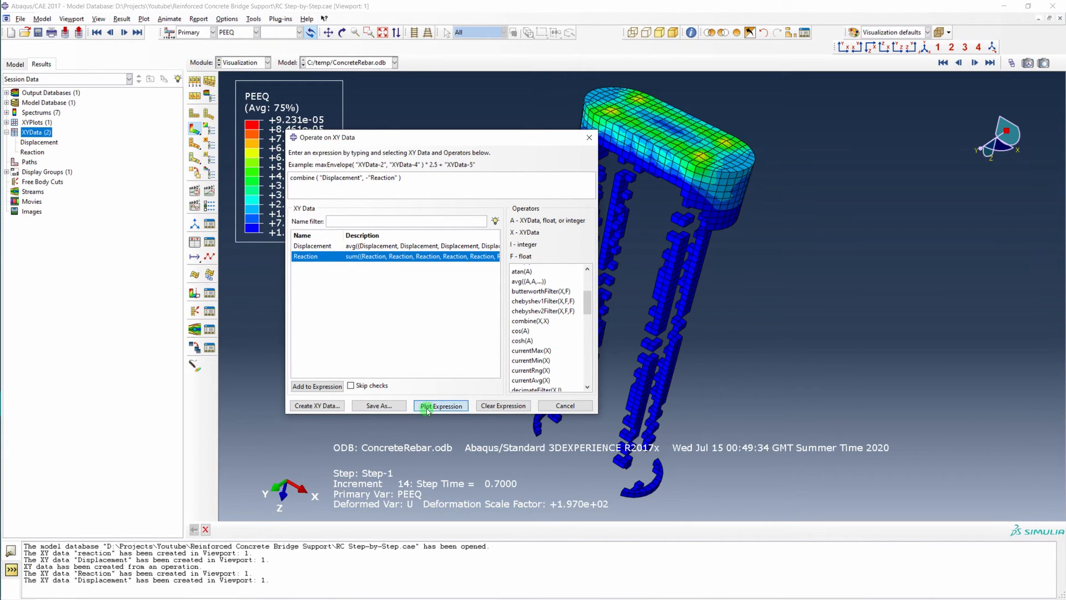
{"action": "left_click", "coordinate": [552, 405]}
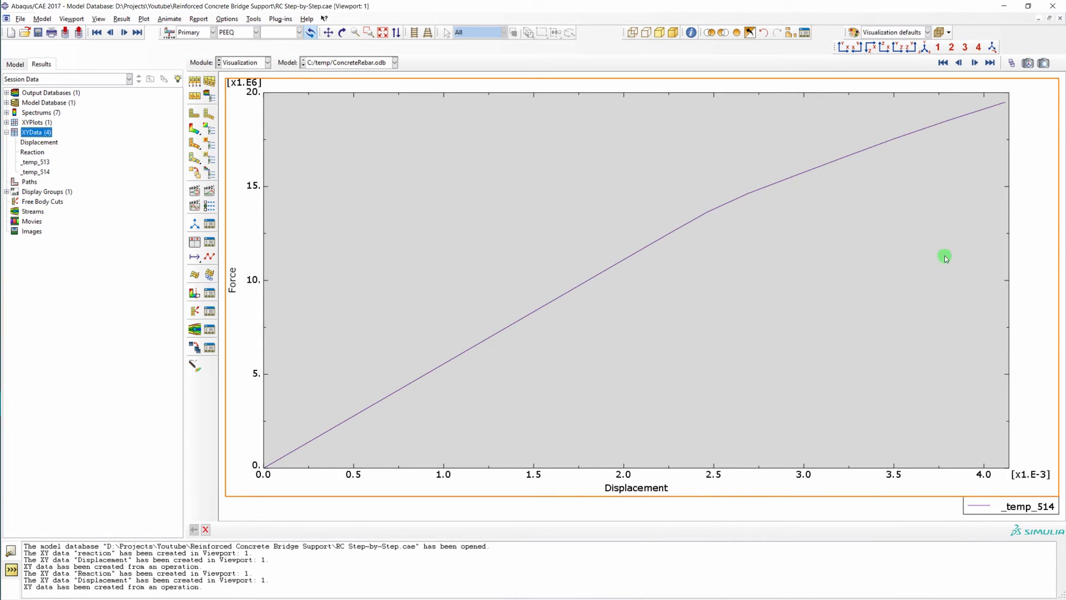
{"action": "scroll", "coordinate": [945, 263], "scroll_direction": "down", "scroll_amount": 1}
{"action": "scroll", "coordinate": [935, 251], "scroll_direction": "up", "scroll_amount": 3}
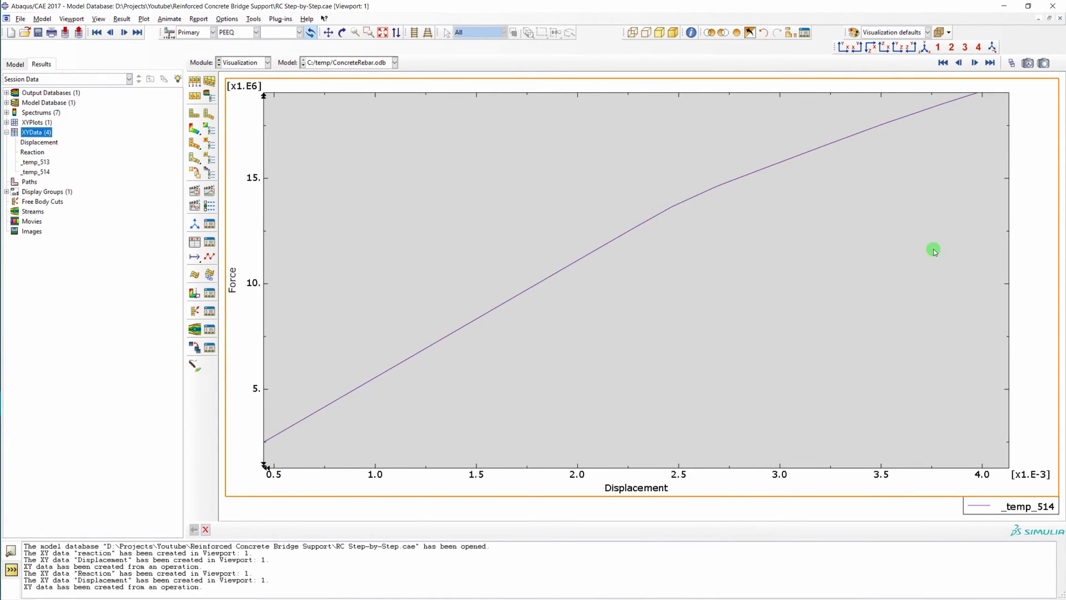
{"action": "scroll", "coordinate": [935, 251], "scroll_direction": "down", "scroll_amount": 1}
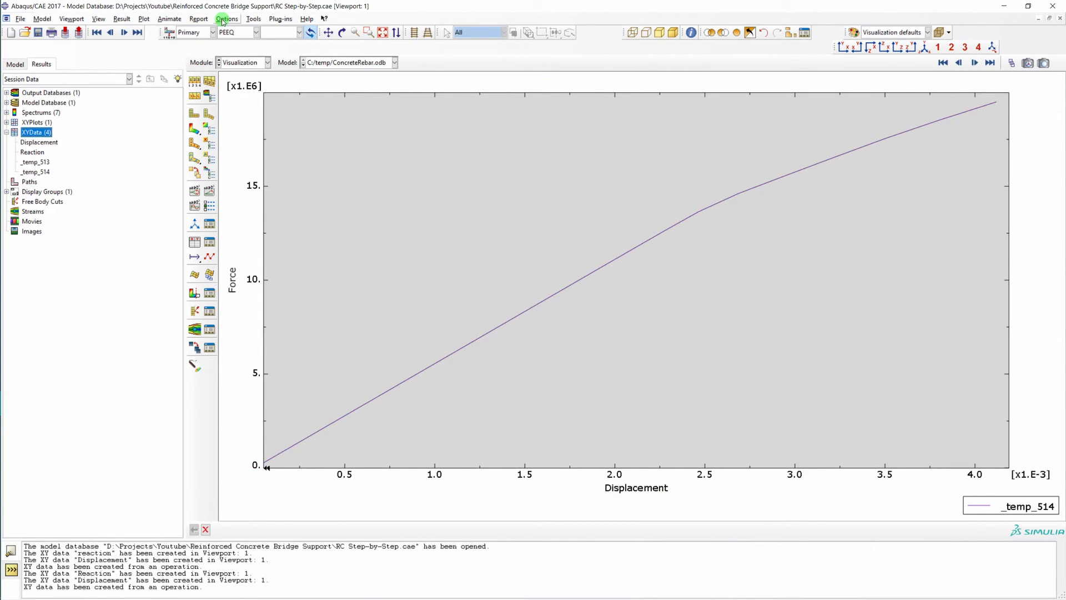
Query probe values on the force-displacement curve at the data point where its initial straight portion ends
{"action": "left_click", "coordinate": [254, 19]}
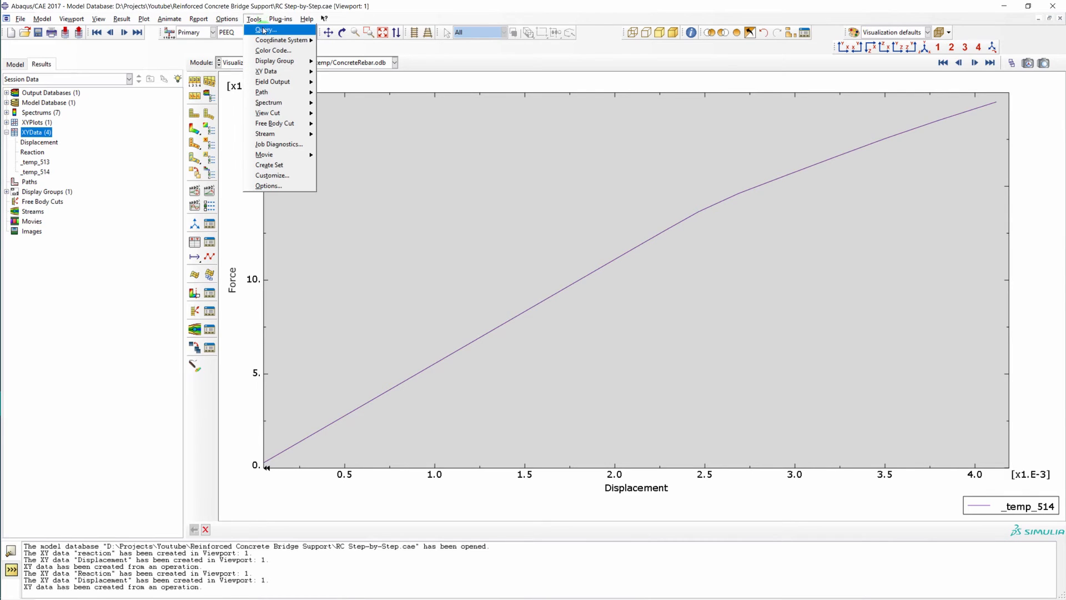
{"action": "left_click", "coordinate": [272, 161]}
{"action": "left_click", "coordinate": [261, 265]}
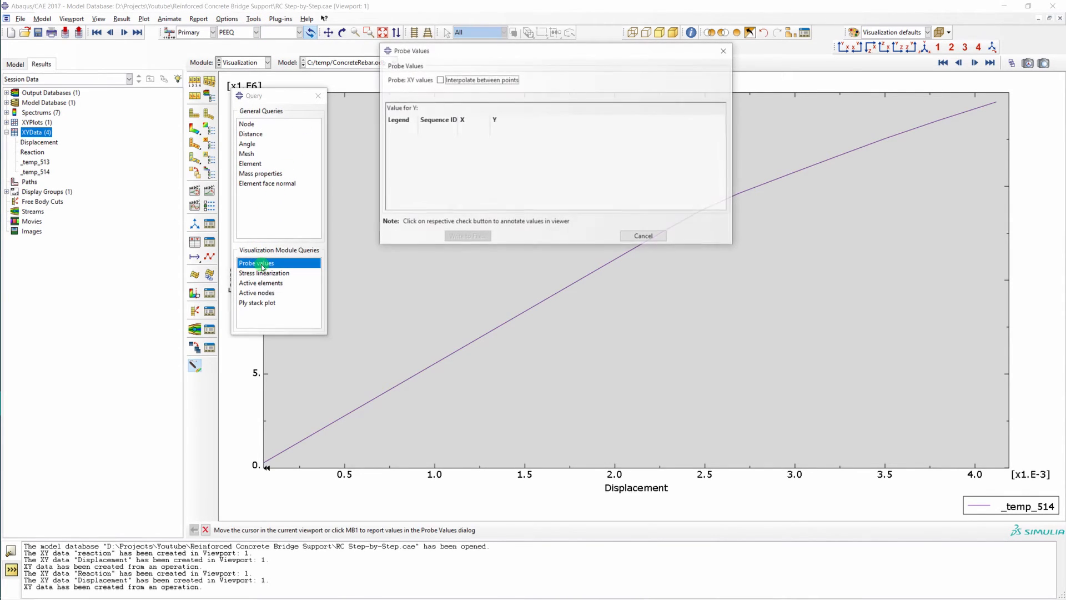
{"action": "left_click_drag", "start_coordinate": [562, 55], "coordinate": [419, 77]}
{"action": "mouse_move", "coordinate": [698, 216]}
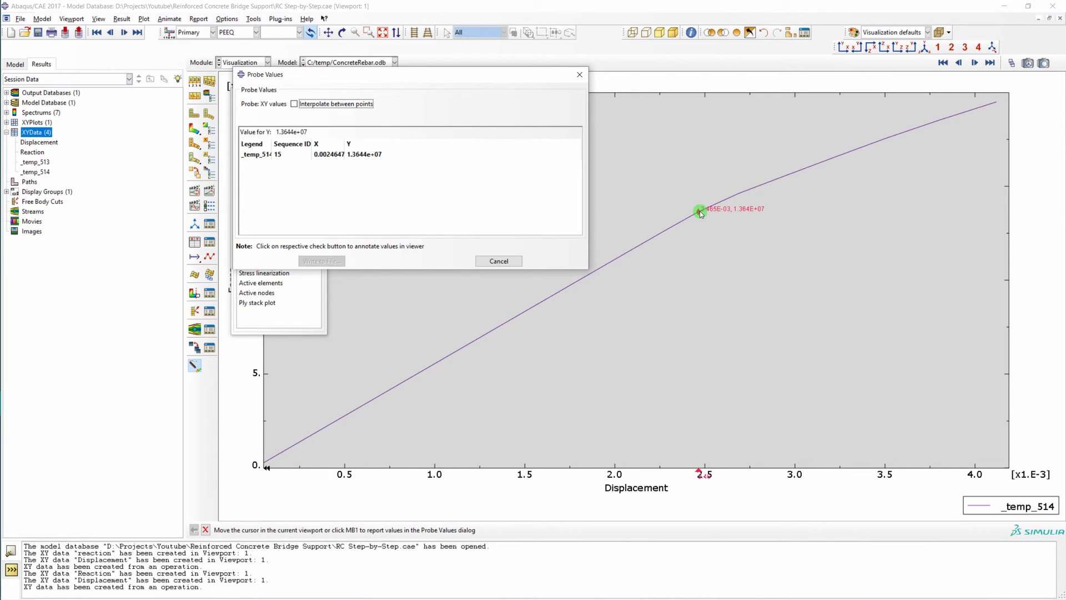
{"action": "left_click", "coordinate": [700, 212]}
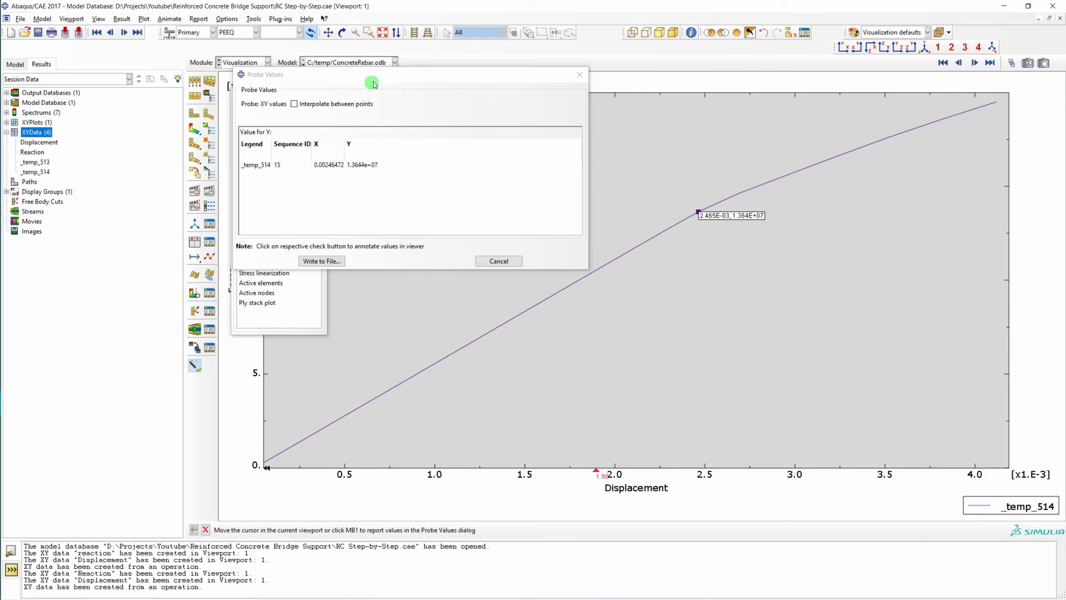
Open the data table of the Reaction XY data to compare its force values with the probed point
{"action": "left_click_drag", "start_coordinate": [367, 82], "coordinate": [566, 88]}
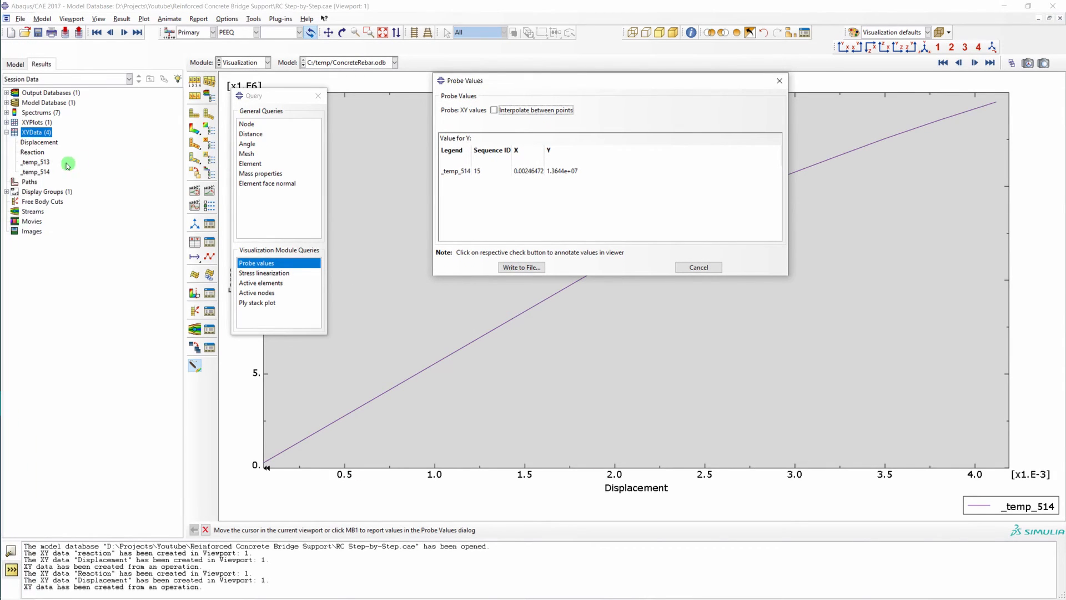
{"action": "right_click", "coordinate": [29, 152]}
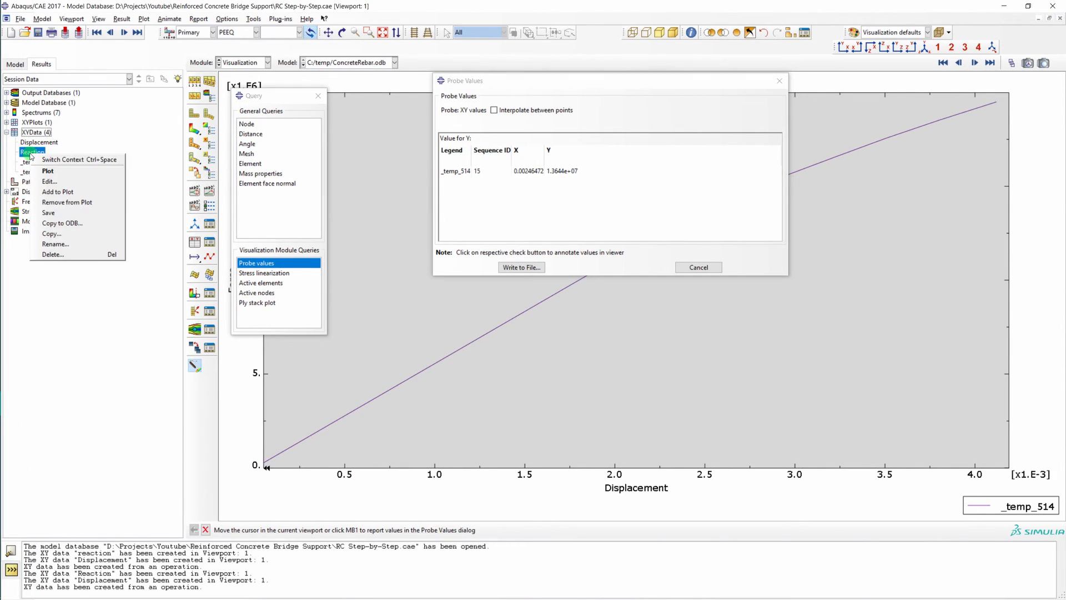
{"action": "left_click", "coordinate": [69, 185]}
{"action": "left_click_drag", "start_coordinate": [400, 164], "coordinate": [362, 67]}
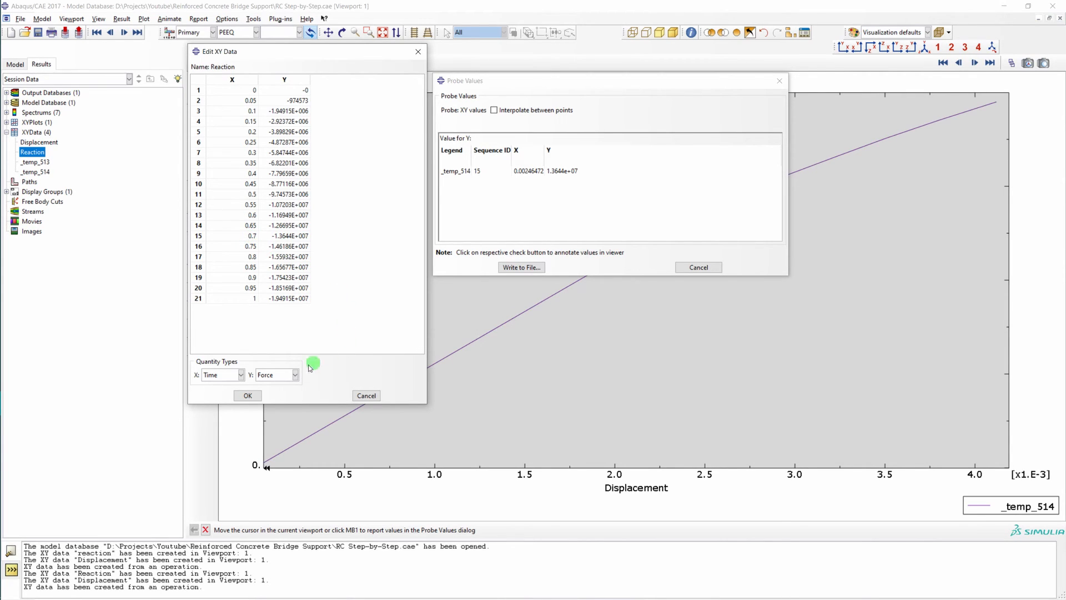
{"action": "left_click", "coordinate": [248, 395]}
Close the probe and query without writing the values to a file, and return to the PEEQ contour plot on the deformed shape
{"action": "left_click", "coordinate": [781, 93]}
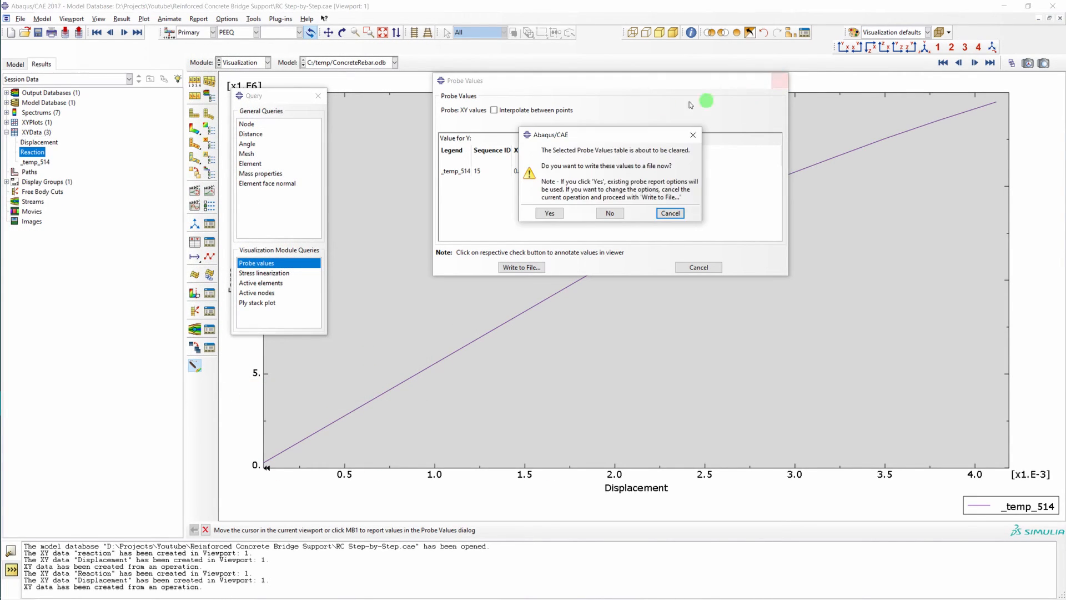
{"action": "left_click", "coordinate": [612, 213]}
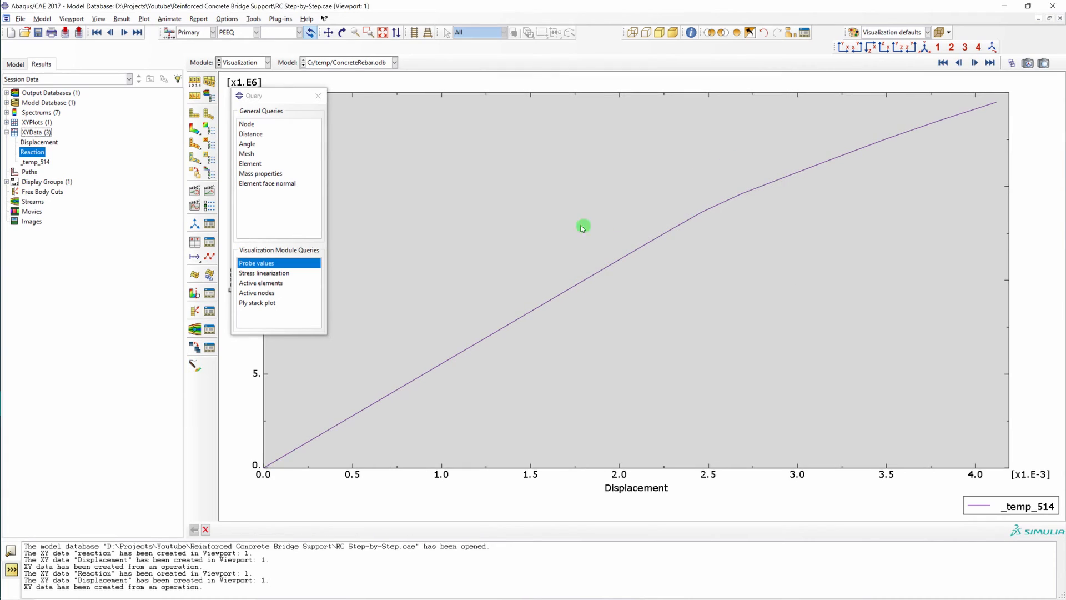
{"action": "left_click", "coordinate": [318, 96]}
{"action": "left_click", "coordinate": [197, 131]}
{"action": "left_click", "coordinate": [913, 126]}
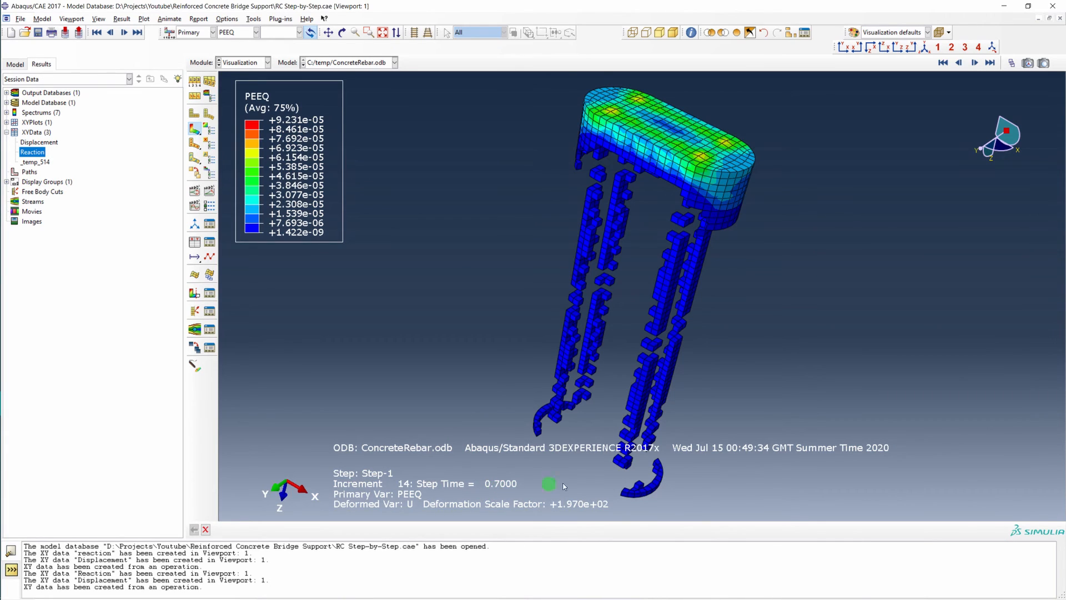
Step the PEEQ contour plot backwards from increment 14 to increment 8
{"action": "left_click", "coordinate": [959, 63]}
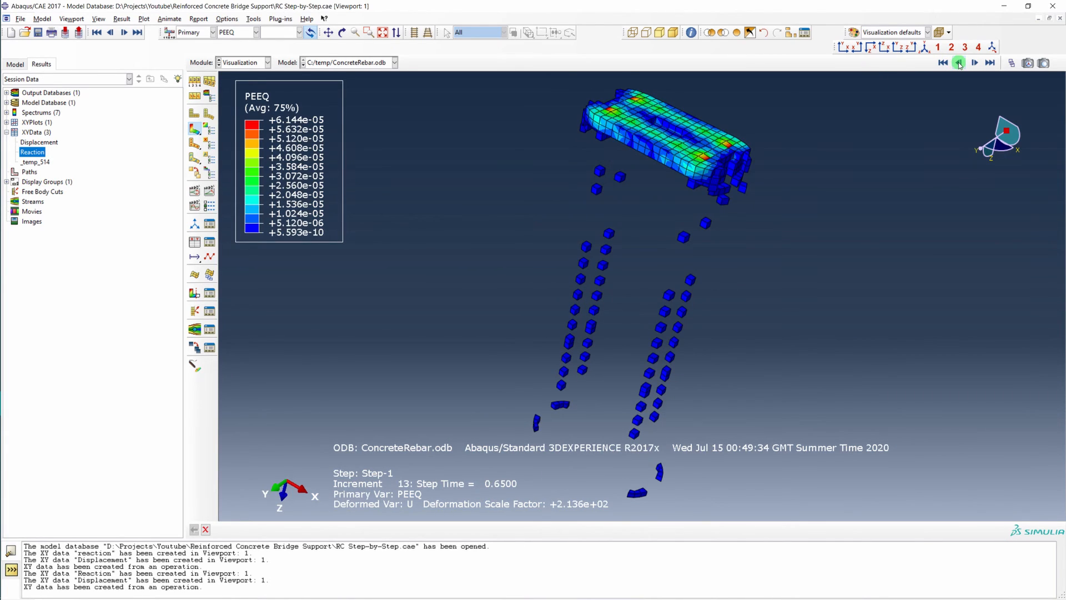
{"action": "left_click", "coordinate": [960, 63]}
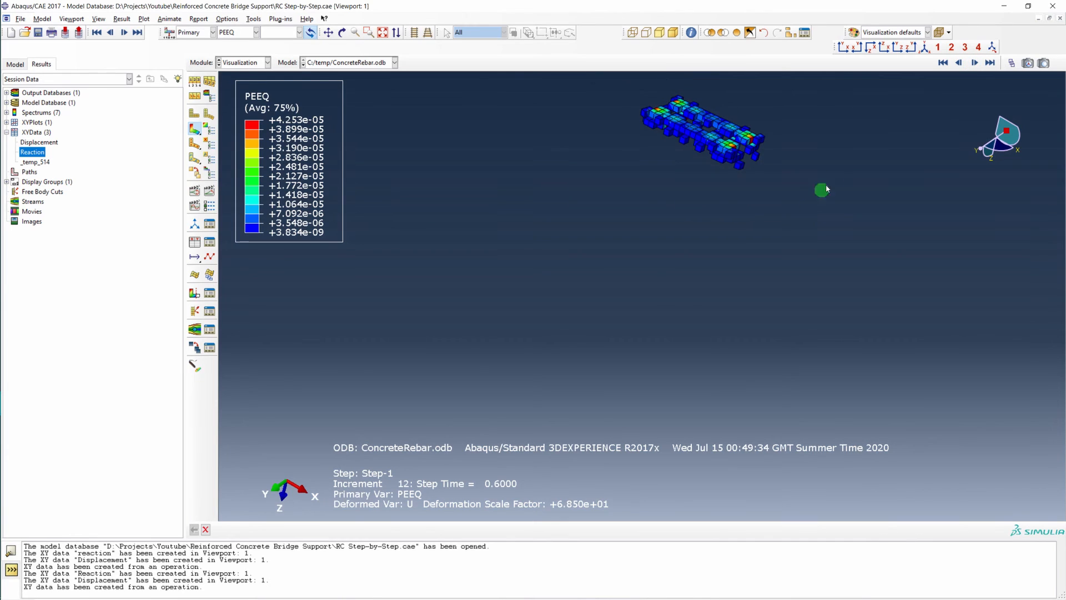
{"action": "scroll", "coordinate": [816, 201], "scroll_direction": "up", "scroll_amount": 1}
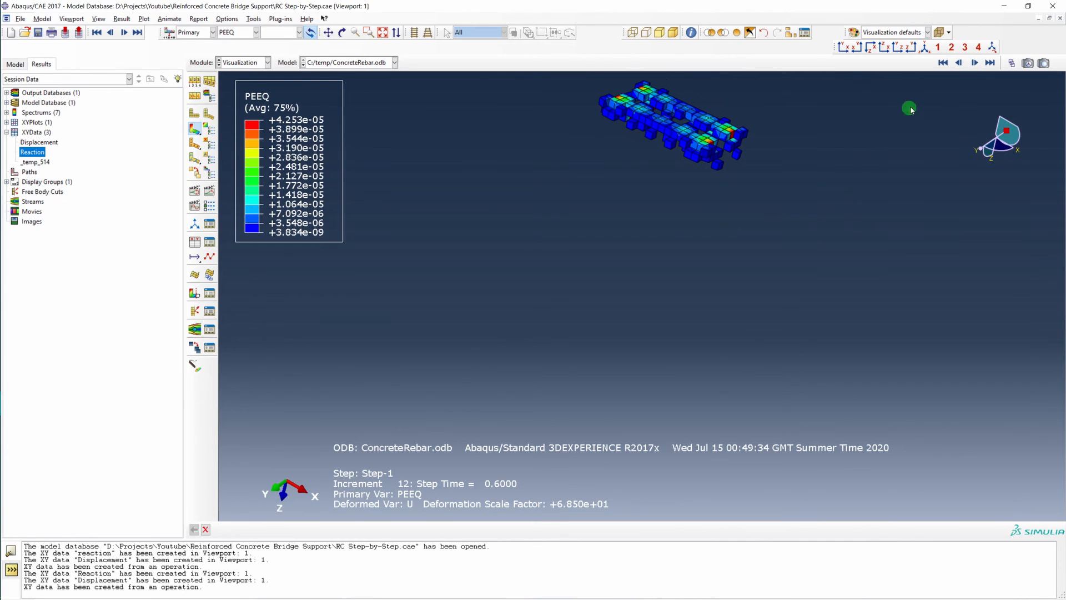
{"action": "left_click", "coordinate": [960, 63]}
{"action": "left_click", "coordinate": [960, 63]}
{"action": "left_click", "coordinate": [960, 63]}
{"action": "left_click", "coordinate": [959, 63]}
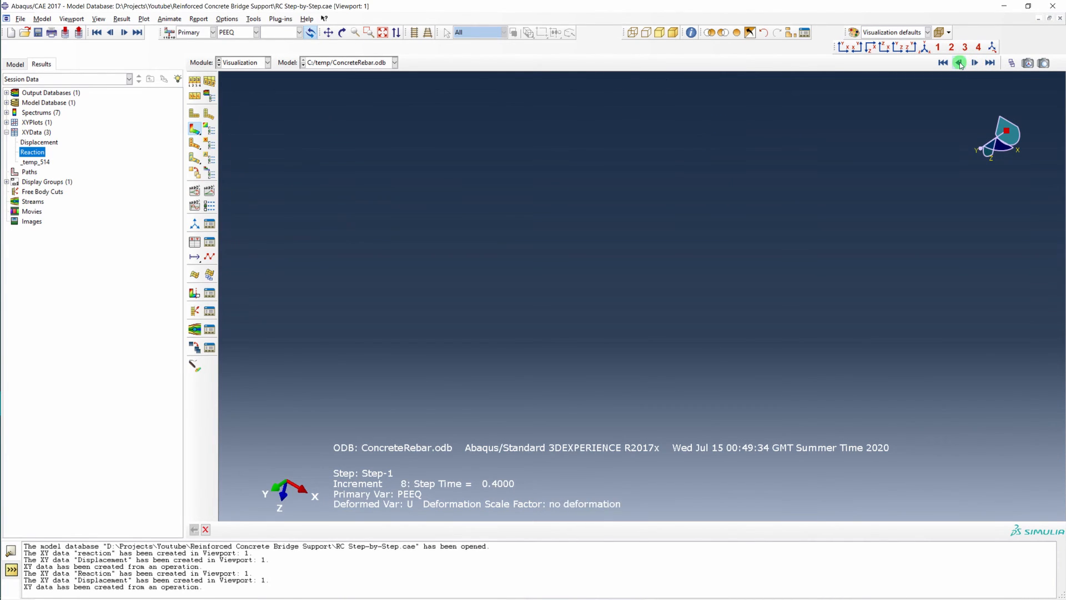
Step the PEEQ contour plot forward from increment 8 to increment 14 and examine the yielded elements of the pillar
{"action": "left_click", "coordinate": [977, 63]}
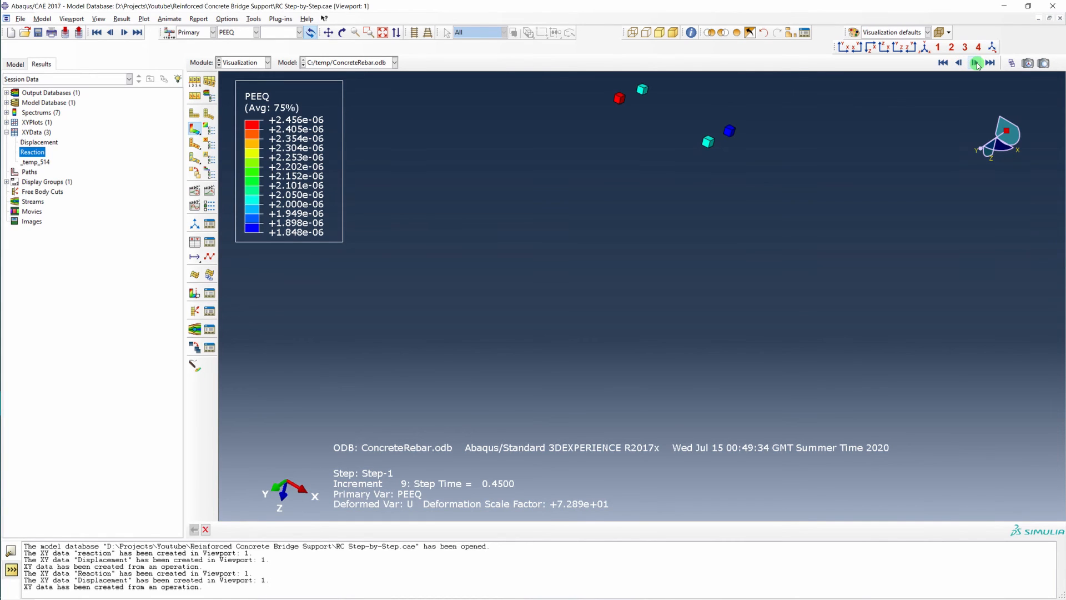
{"action": "left_click", "coordinate": [977, 64]}
{"action": "left_click", "coordinate": [977, 63]}
{"action": "left_click", "coordinate": [978, 63]}
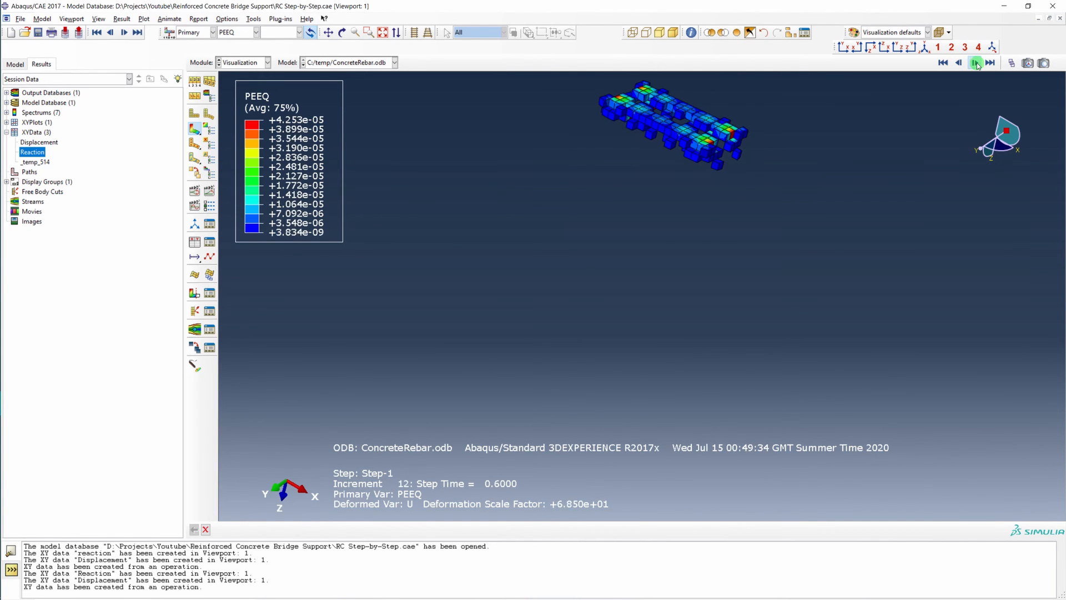
{"action": "left_click", "coordinate": [978, 64]}
{"action": "left_click", "coordinate": [977, 63]}
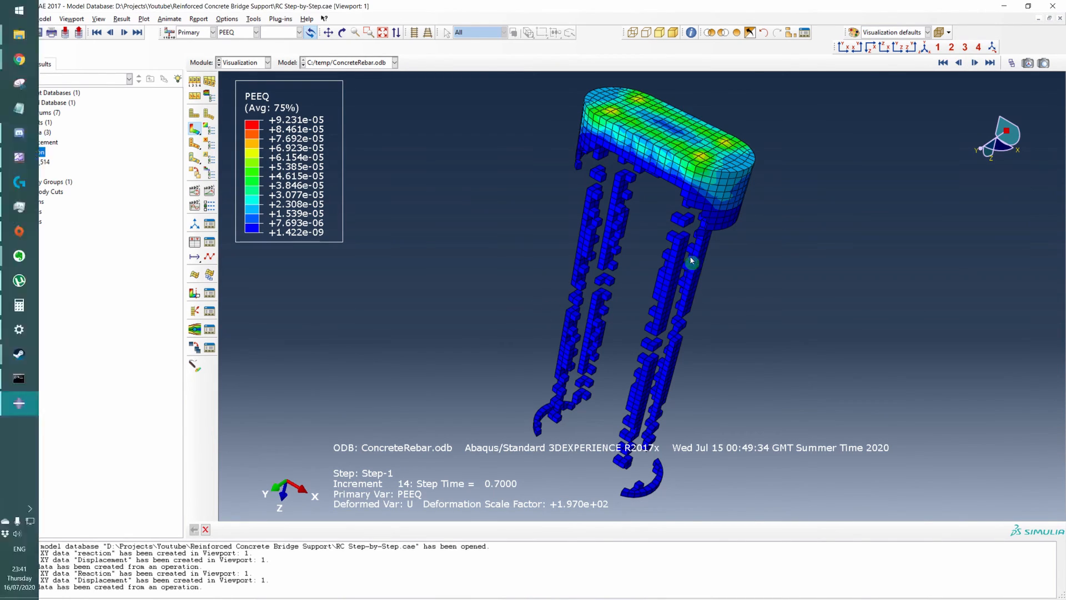
{"action": "left_click_drag", "start_coordinate": [642, 158], "coordinate": [650, 338]}
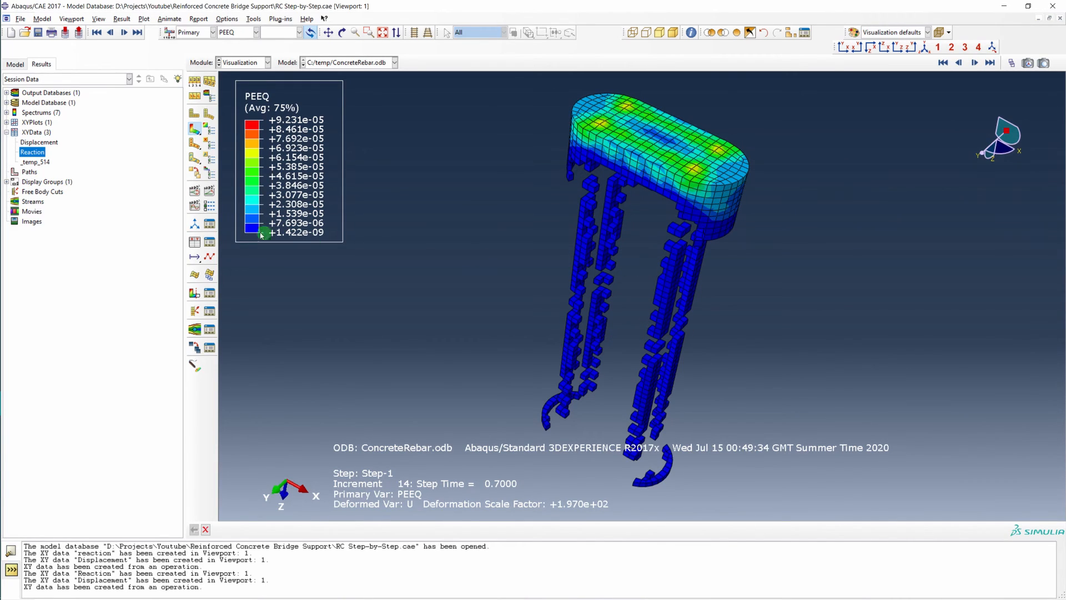
Switch the contour plot to Mises stress and bring all elements of the pillar back into the display
{"action": "left_click", "coordinate": [239, 32]}
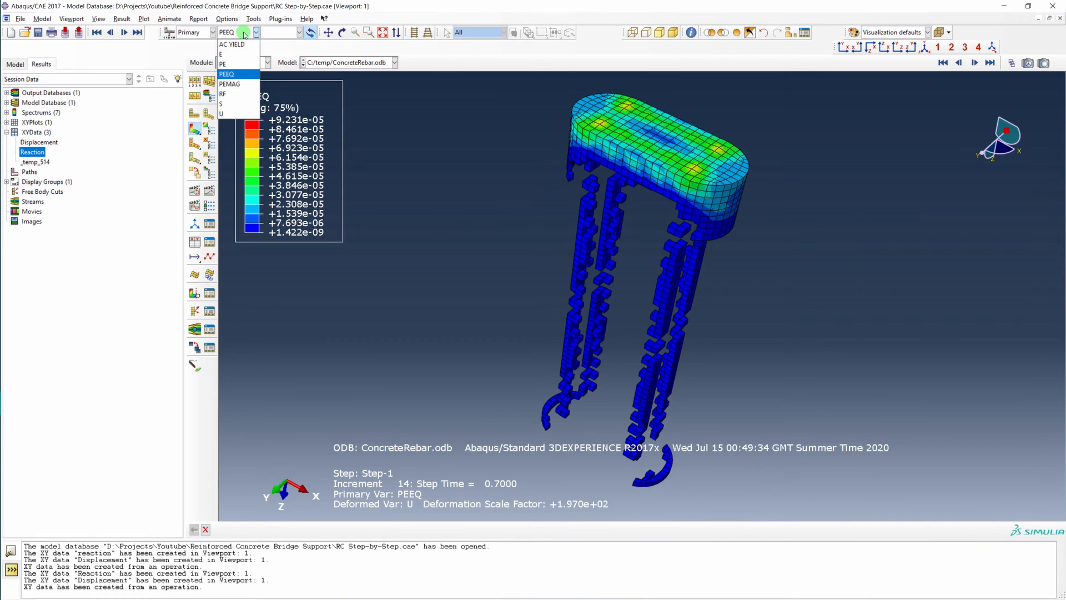
{"action": "left_click", "coordinate": [243, 104]}
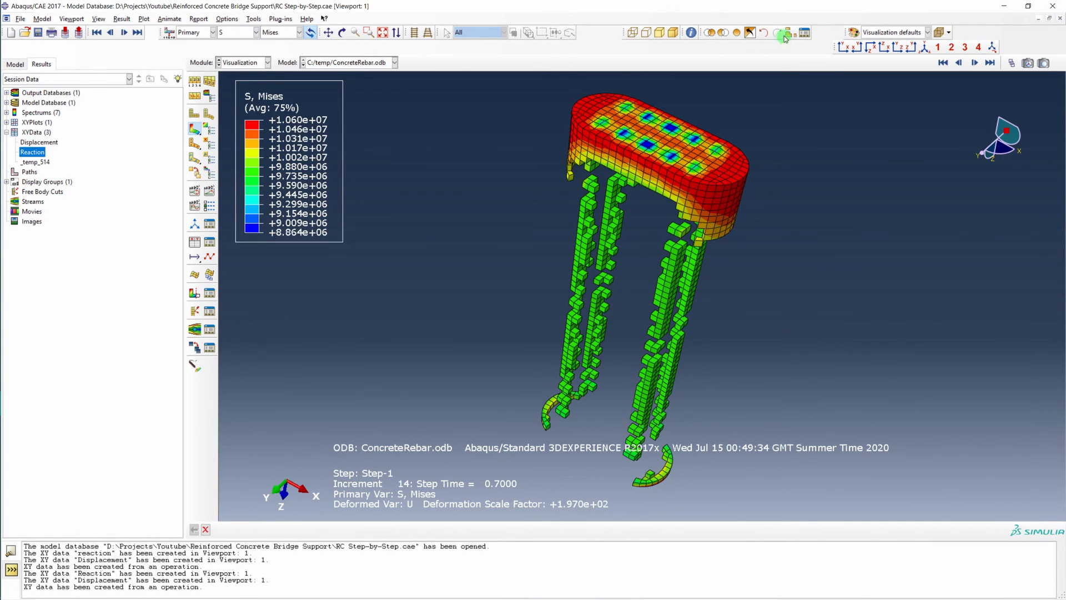
{"action": "left_click", "coordinate": [741, 33]}
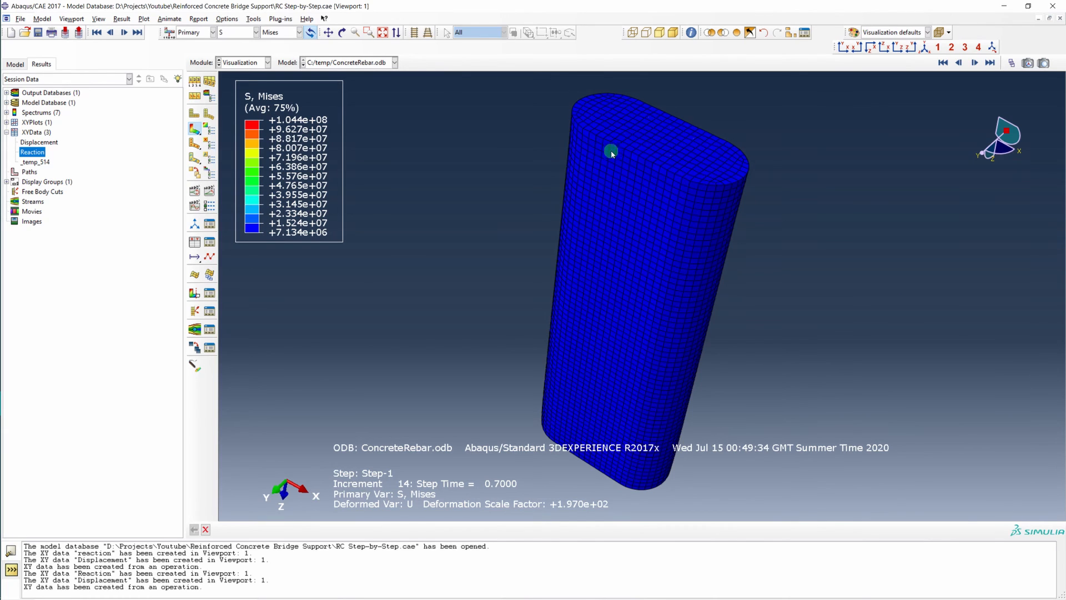
Make the pillar translucent and adjust the translucency level to reveal the embedded reinforcement
{"action": "left_click_drag", "start_coordinate": [640, 157], "coordinate": [713, 236]}
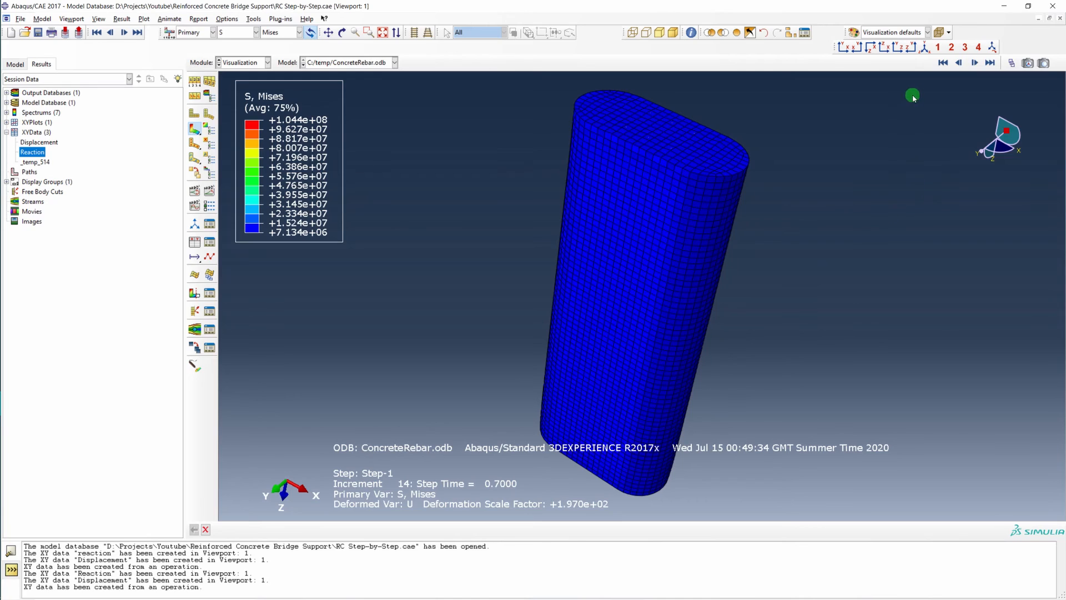
{"action": "left_click", "coordinate": [941, 33]}
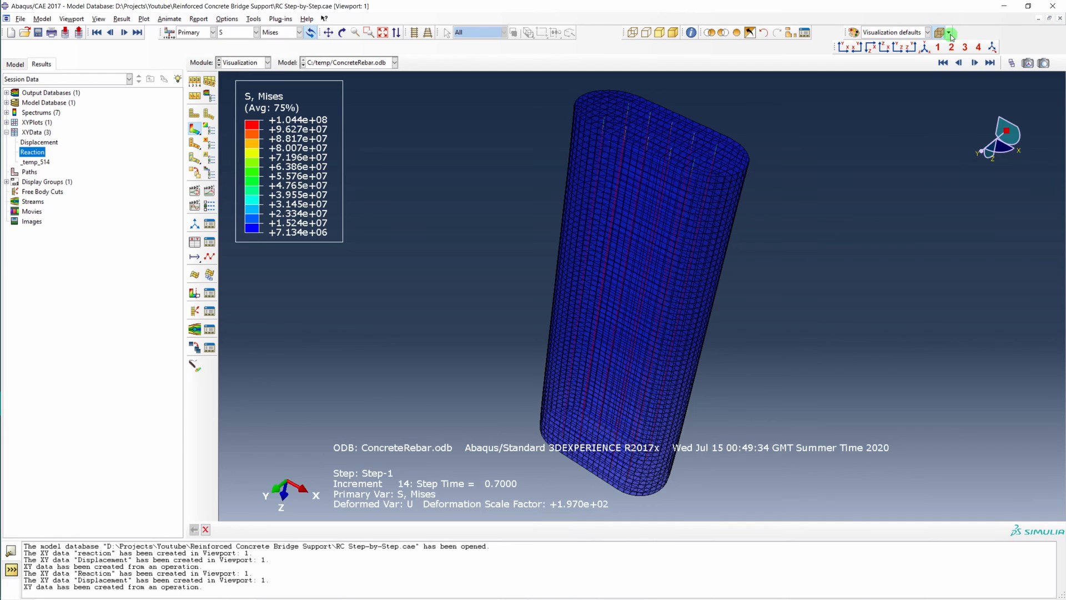
{"action": "left_click", "coordinate": [957, 63]}
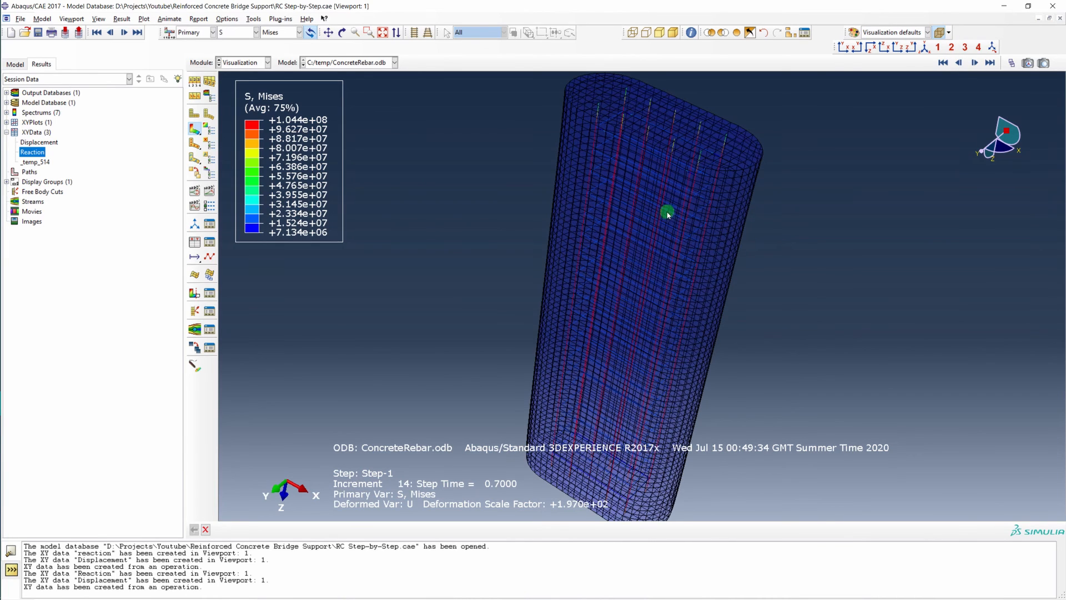
{"action": "left_click", "coordinate": [227, 19]}
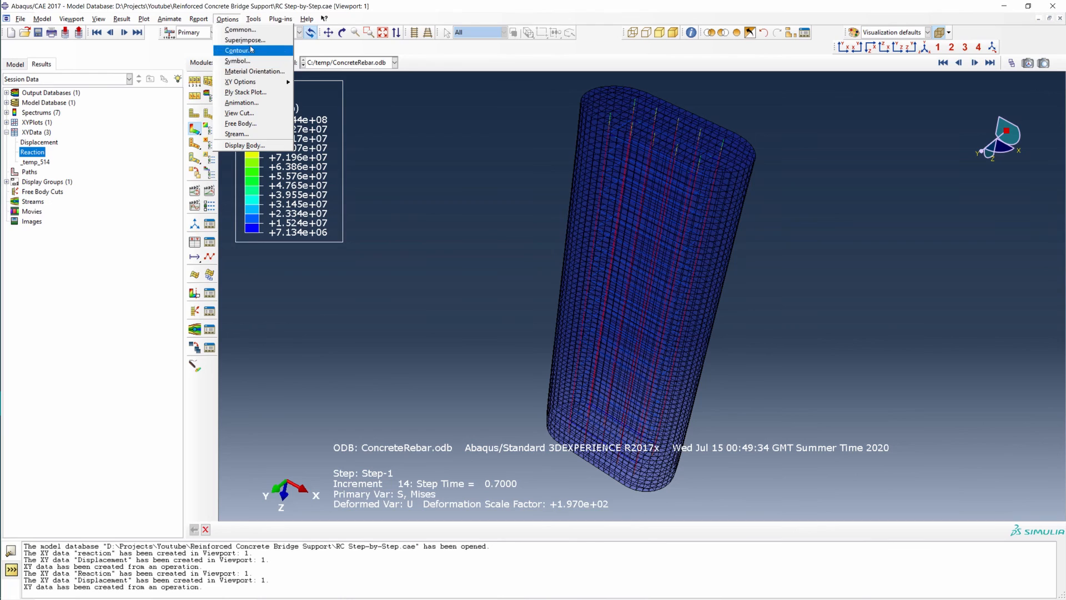
{"action": "left_click", "coordinate": [240, 30]}
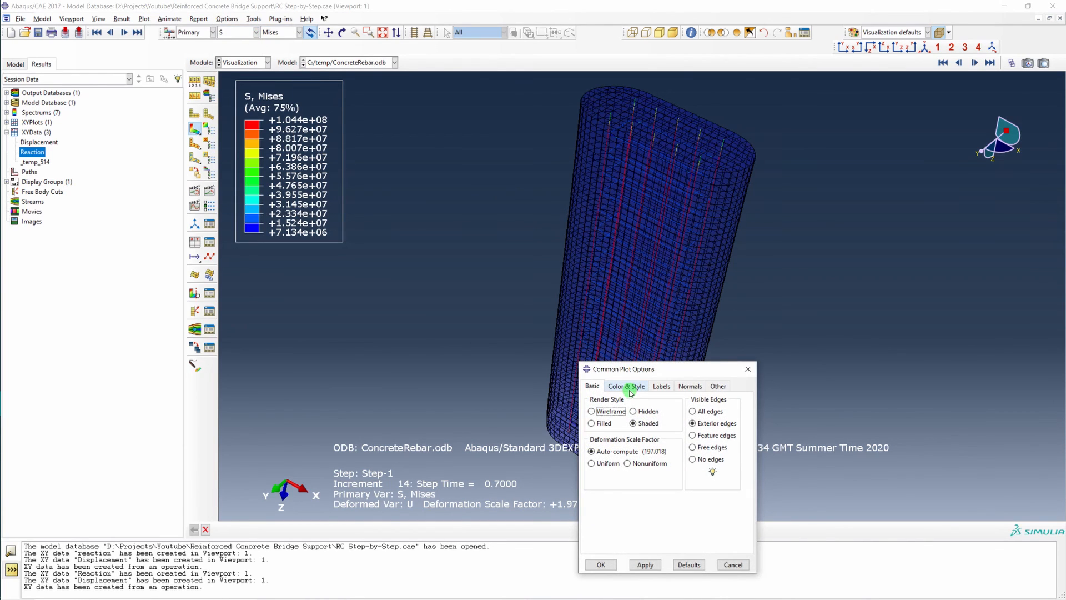
{"action": "left_click", "coordinate": [748, 368]}
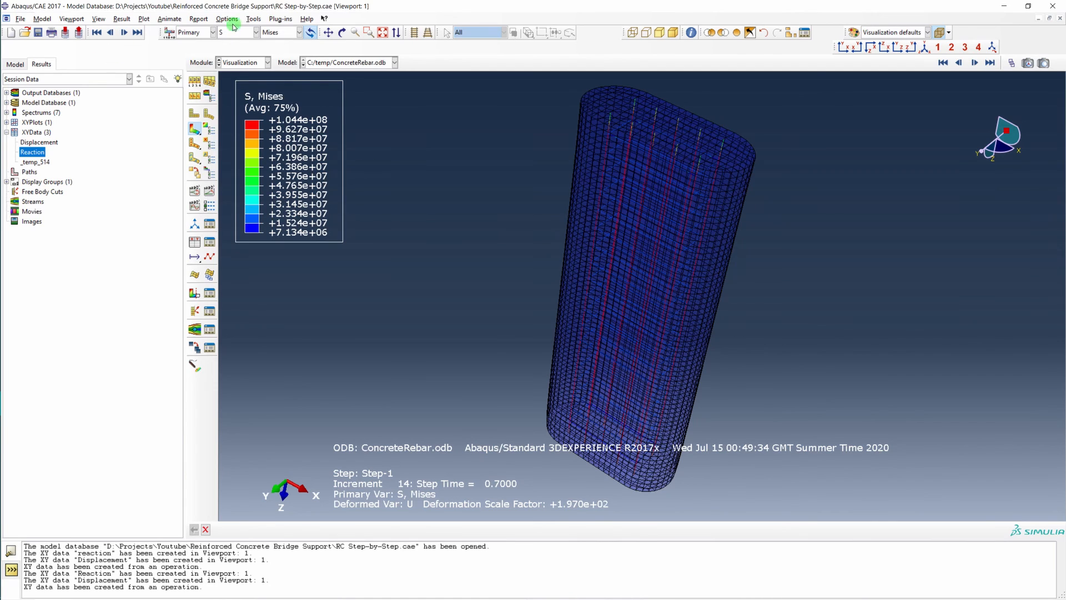
Turn on rendering of beam profiles in the ODB display options and apply it to the plot
{"action": "left_click", "coordinate": [99, 19]}
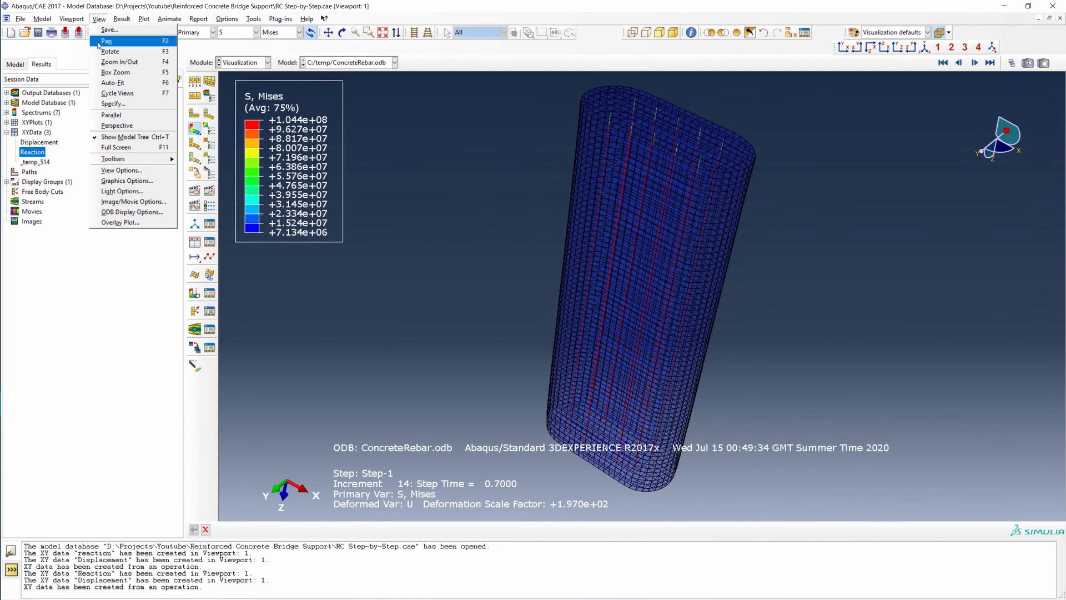
{"action": "left_click", "coordinate": [113, 213]}
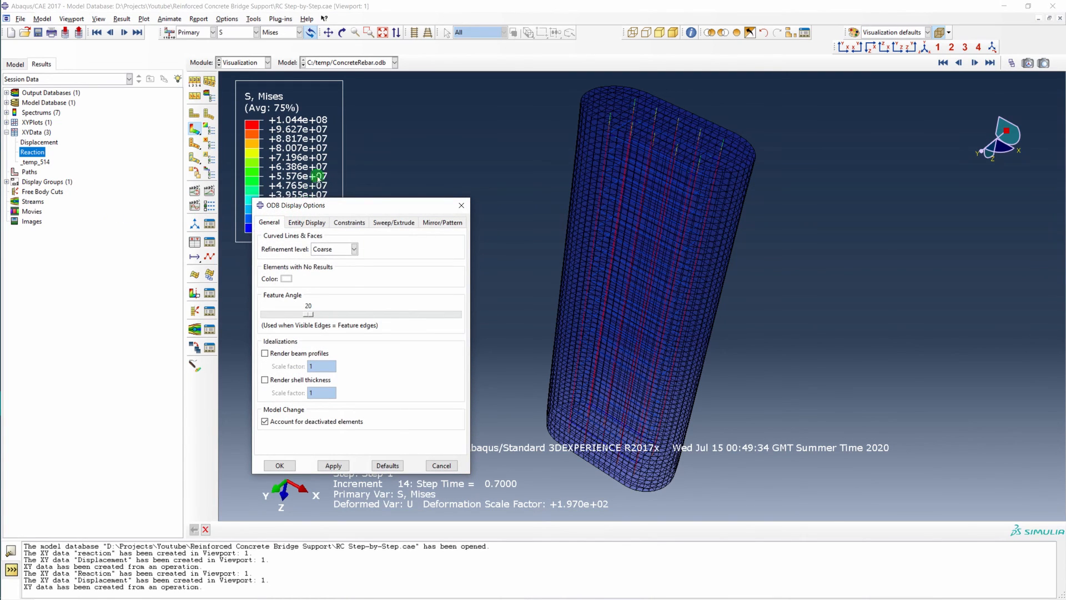
{"action": "left_click", "coordinate": [290, 354]}
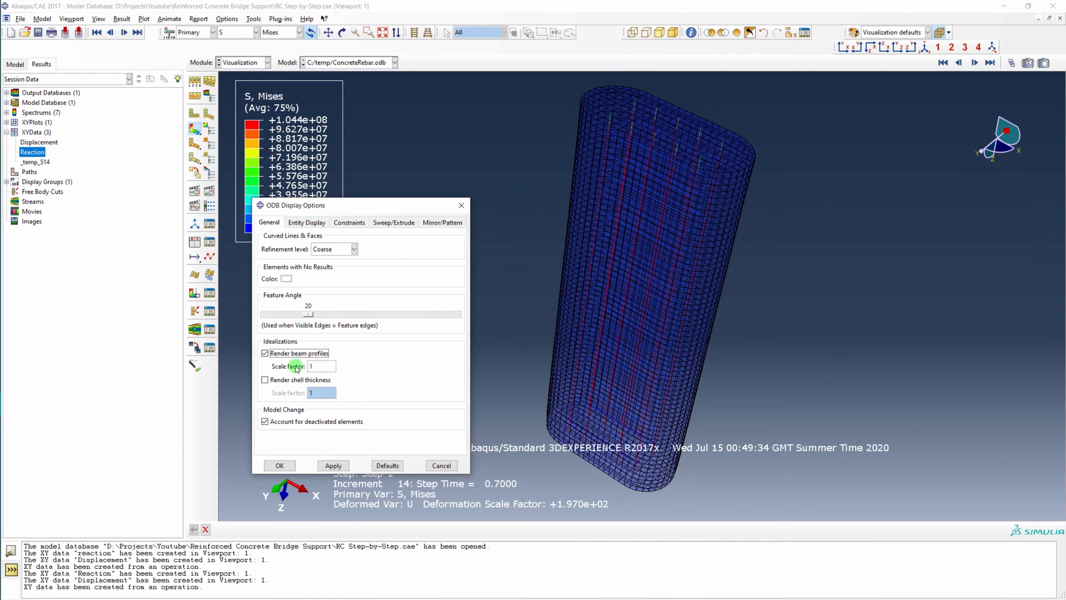
{"action": "left_click", "coordinate": [333, 465]}
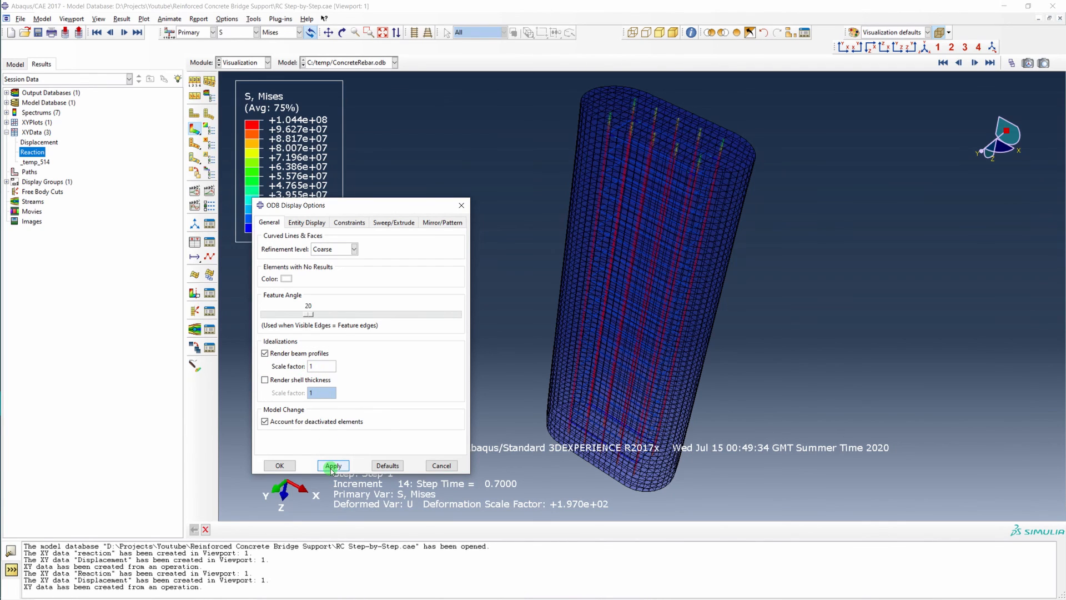
{"action": "left_click", "coordinate": [279, 466]}
Remove the Concrete Pillar-1 part instance from the display so that only the rebars and stirrups are plotted
{"action": "scroll", "coordinate": [755, 289], "scroll_direction": "up", "scroll_amount": 2}
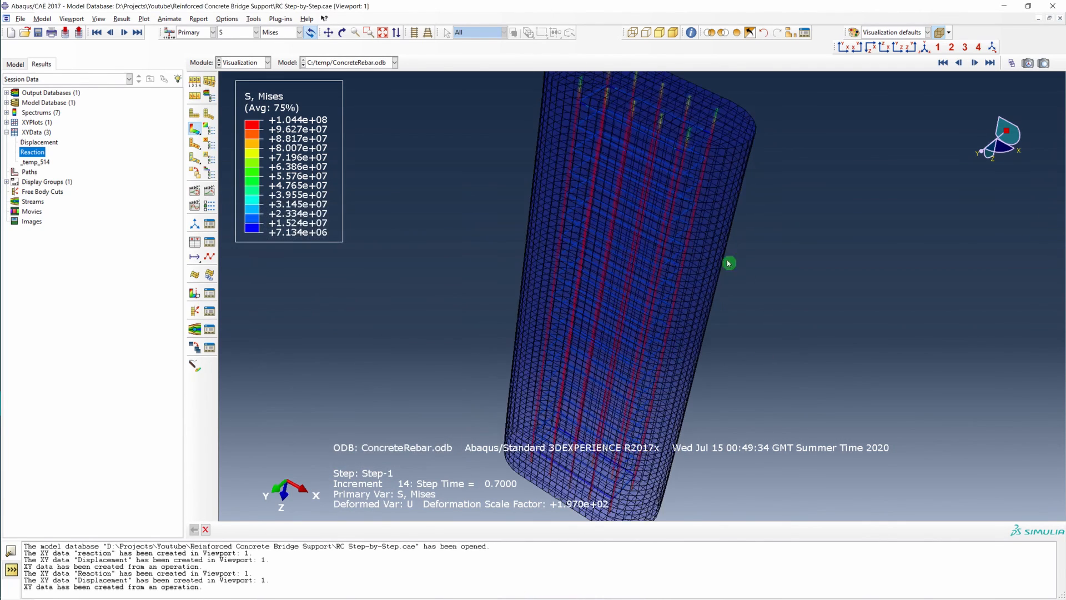
{"action": "scroll", "coordinate": [698, 205], "scroll_direction": "up", "scroll_amount": 3}
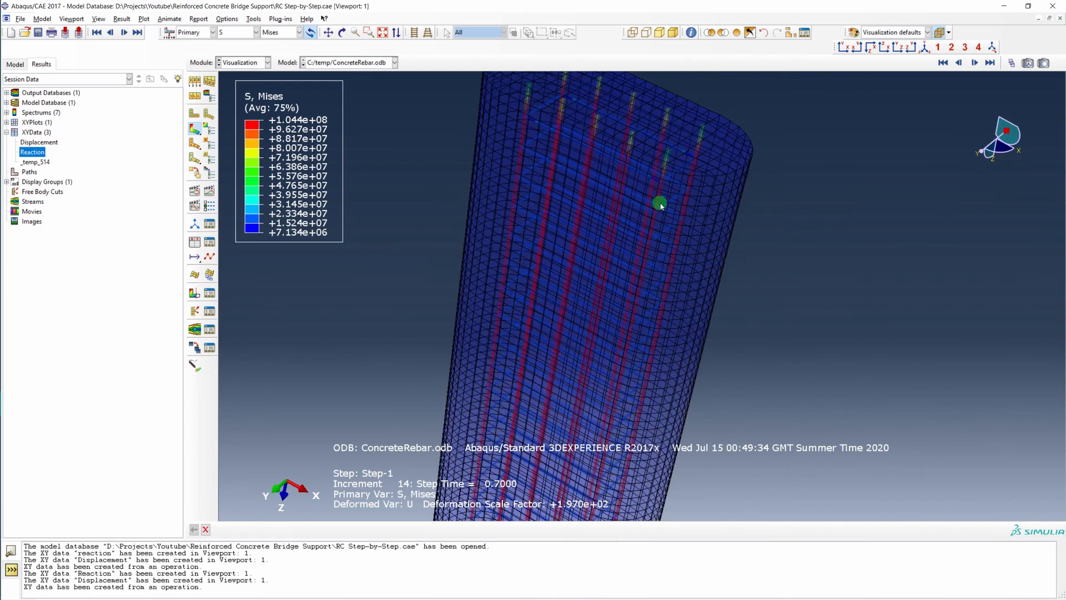
{"action": "scroll", "coordinate": [660, 204], "scroll_direction": "down", "scroll_amount": 4}
{"action": "scroll", "coordinate": [645, 207], "scroll_direction": "up", "scroll_amount": 2}
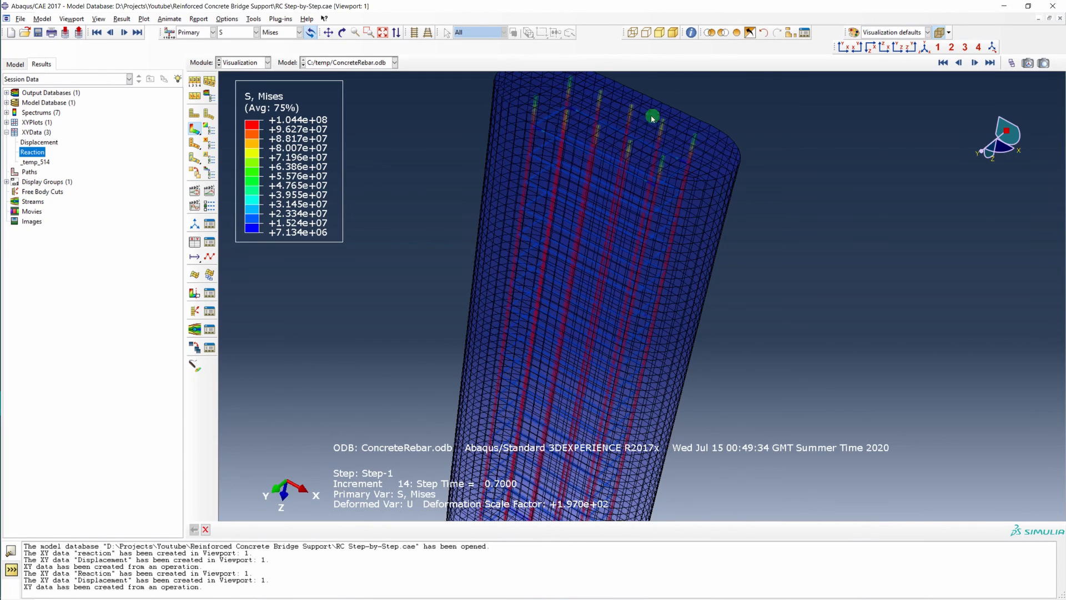
{"action": "scroll", "coordinate": [667, 106], "scroll_direction": "up", "scroll_amount": 3}
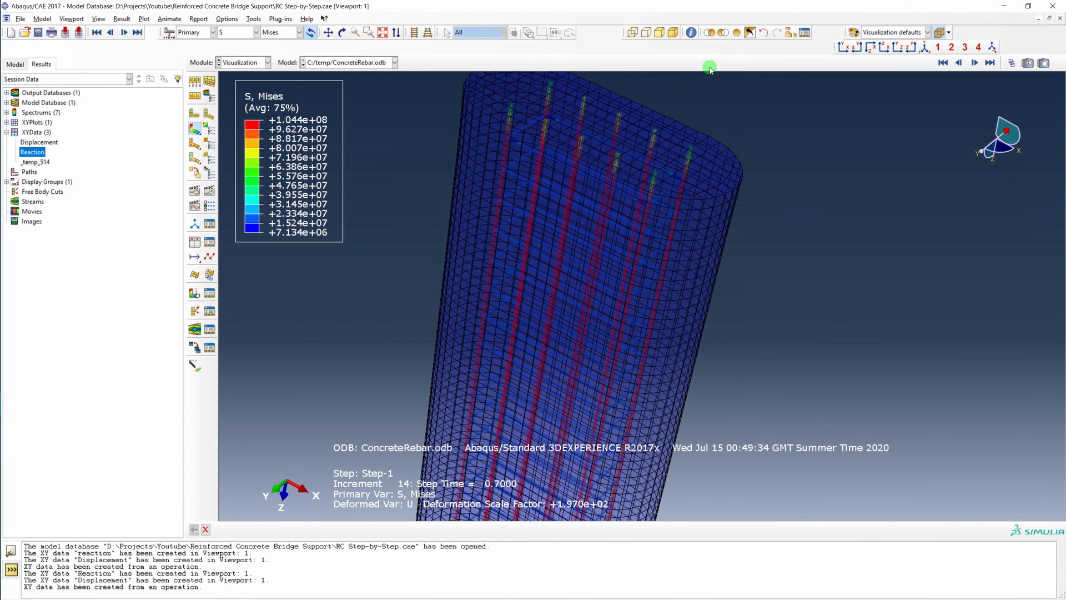
{"action": "left_click", "coordinate": [792, 33]}
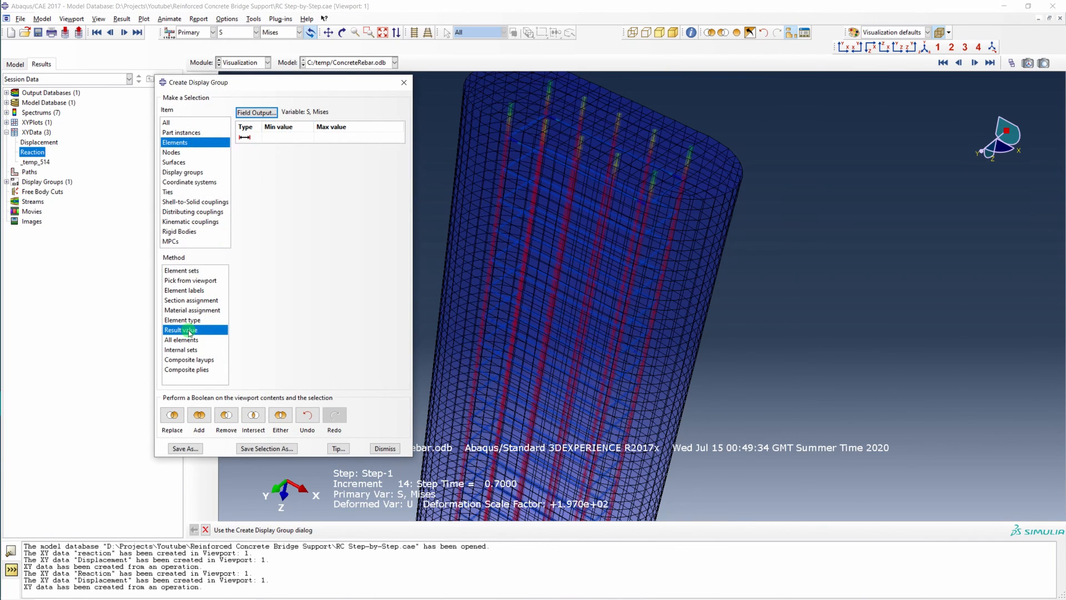
{"action": "left_click", "coordinate": [168, 123]}
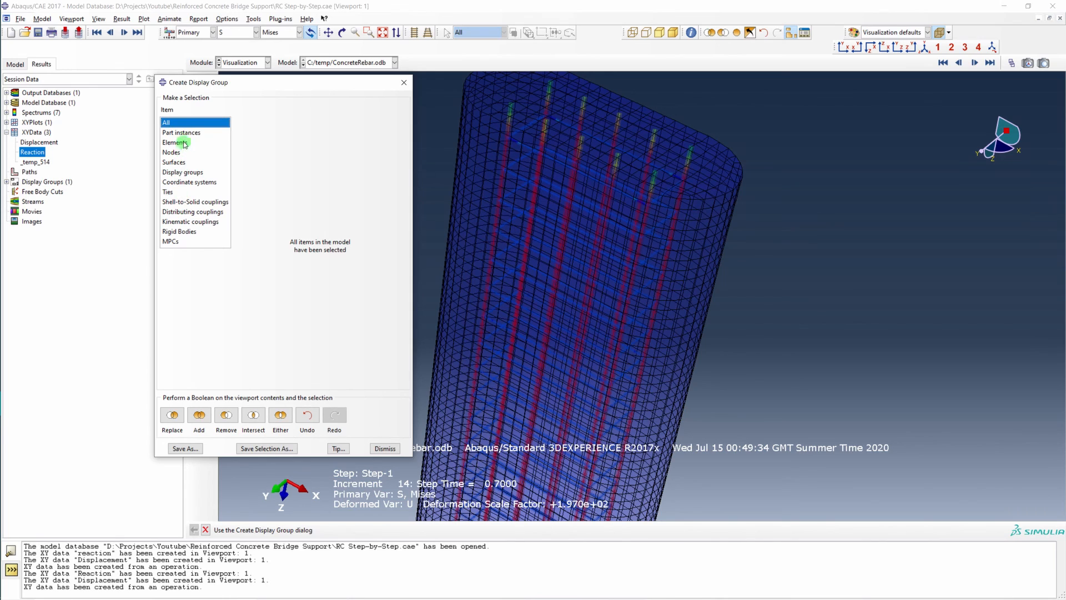
{"action": "left_click", "coordinate": [181, 132]}
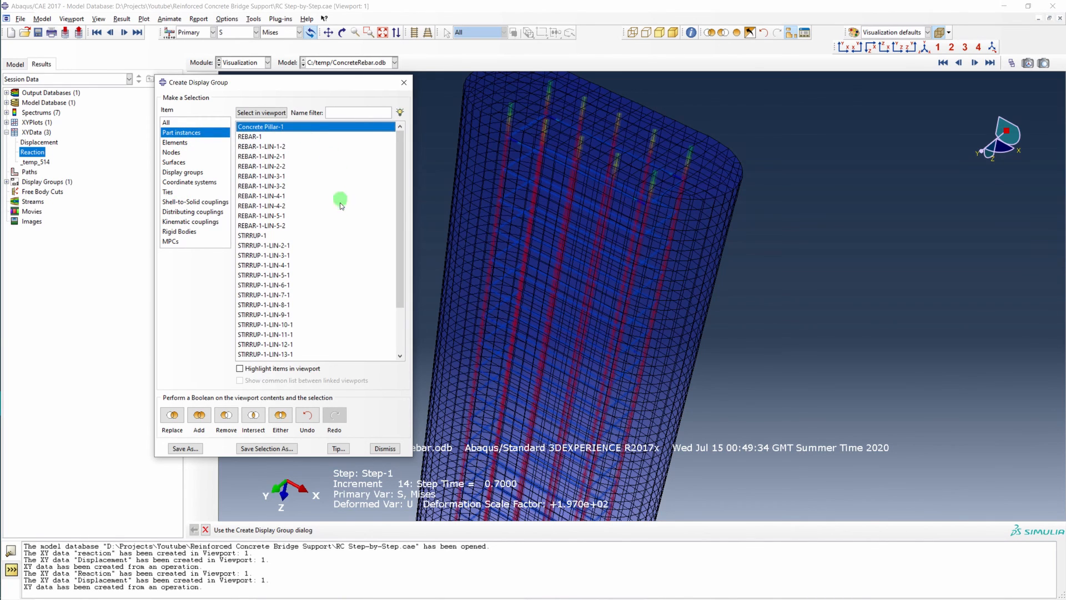
{"action": "left_click", "coordinate": [226, 417]}
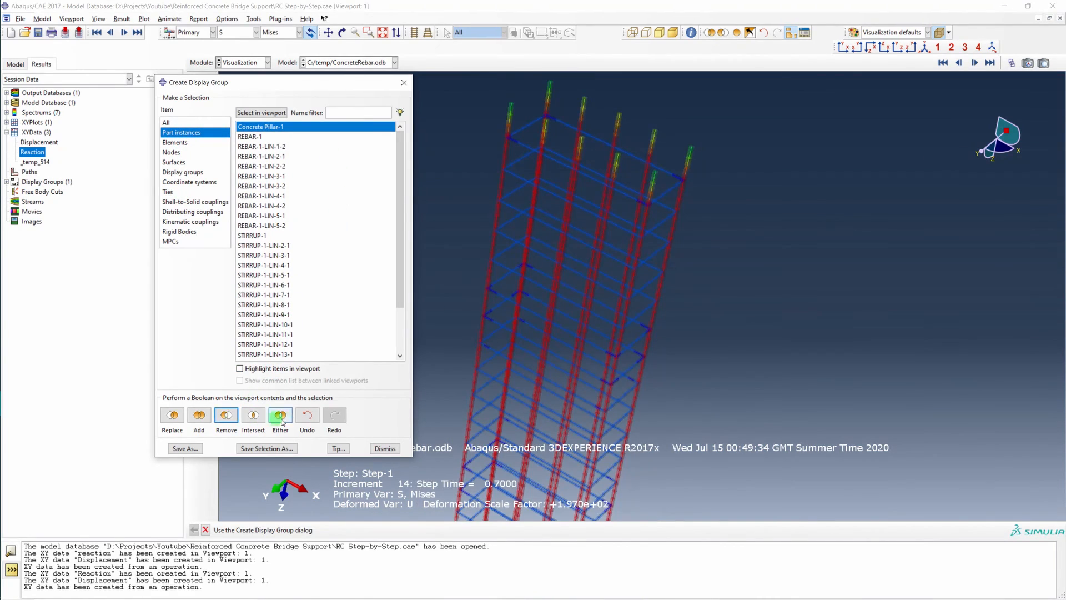
{"action": "left_click", "coordinate": [384, 448]}
Step the Mises stress plot forward from increment 14 to increment 20 and examine the stresses in the rebars and stirrups
{"action": "scroll", "coordinate": [646, 361], "scroll_direction": "down", "scroll_amount": 3}
{"action": "scroll", "coordinate": [648, 361], "scroll_direction": "down", "scroll_amount": 2}
{"action": "scroll", "coordinate": [666, 418], "scroll_direction": "up", "scroll_amount": 4}
{"action": "left_click_drag", "start_coordinate": [598, 172], "coordinate": [582, 179], "text": "ctrl+alt"}
{"action": "scroll", "coordinate": [583, 179], "scroll_direction": "up", "scroll_amount": 3}
{"action": "left_click", "coordinate": [976, 62]}
{"action": "left_click", "coordinate": [980, 66]}
{"action": "left_click", "coordinate": [980, 66]}
{"action": "left_click", "coordinate": [980, 66]}
{"action": "left_click", "coordinate": [980, 66]}
{"action": "left_click", "coordinate": [981, 66]}
{"action": "scroll", "coordinate": [631, 270], "scroll_direction": "down", "scroll_amount": 5}
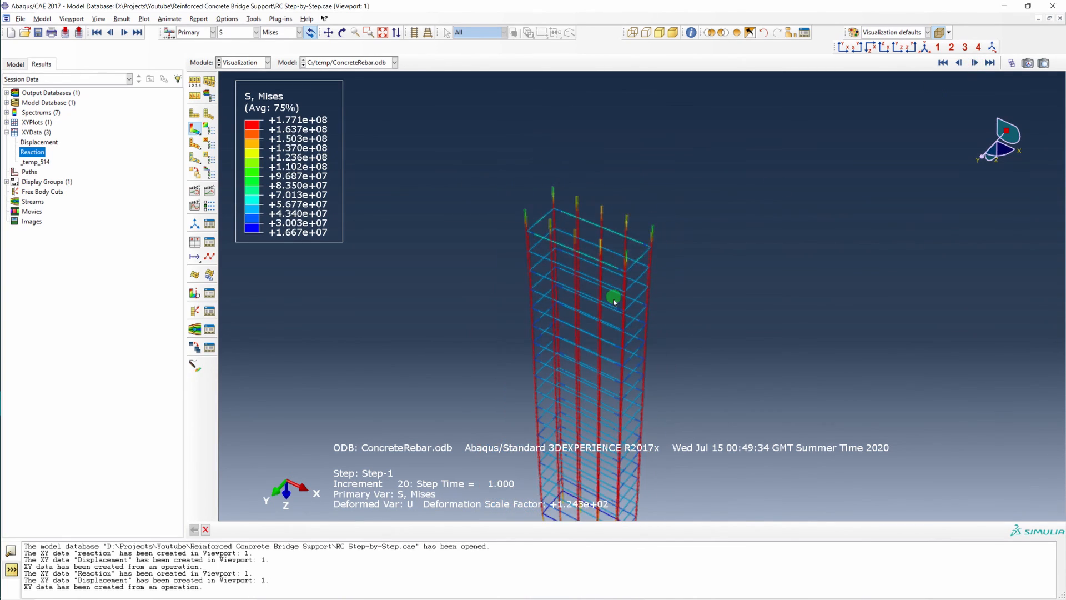
{"action": "scroll", "coordinate": [615, 441], "scroll_direction": "up", "scroll_amount": 3}
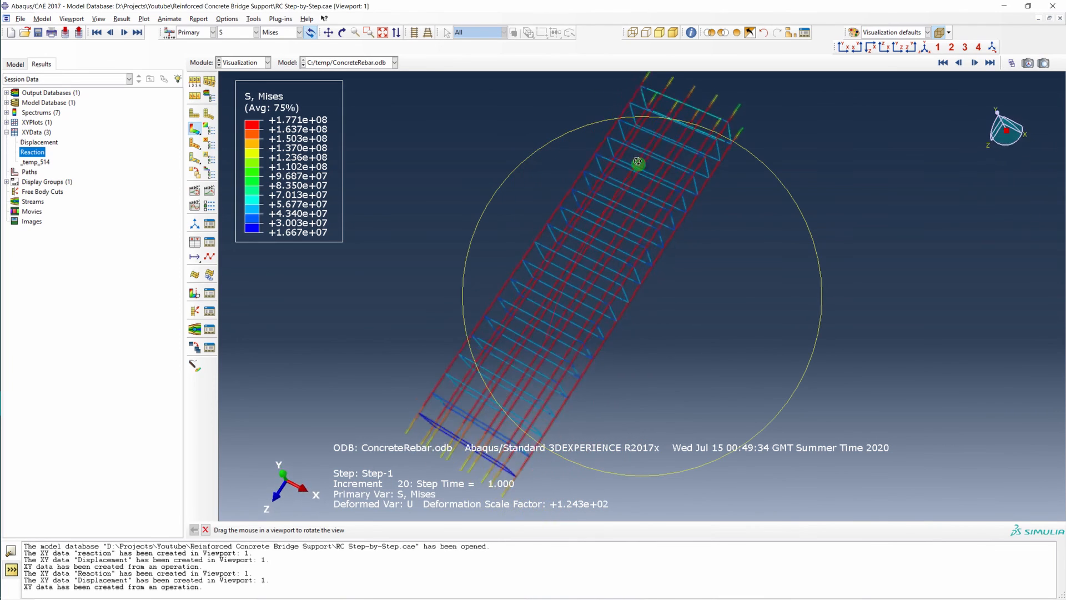